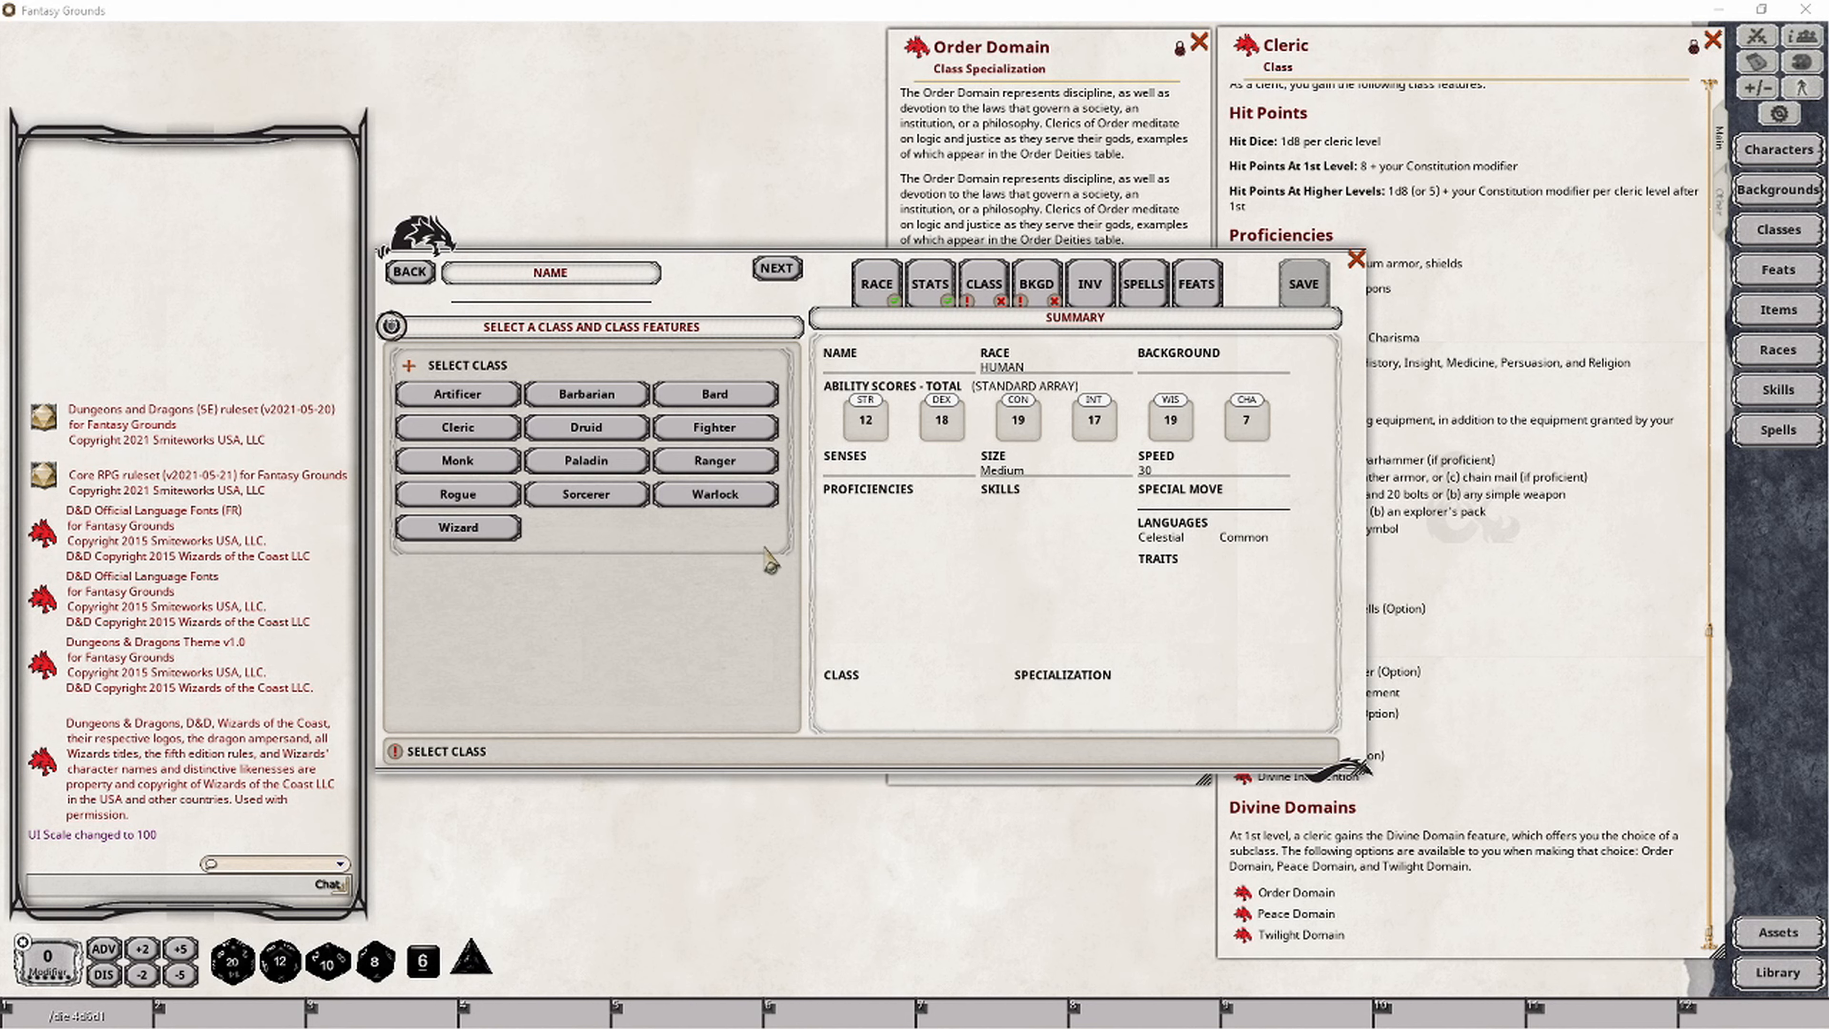
Step: Choose Cleric as the character's class and Order Domain as its specialization
left_click(482, 431)
scroll(670, 634, "down", 4)
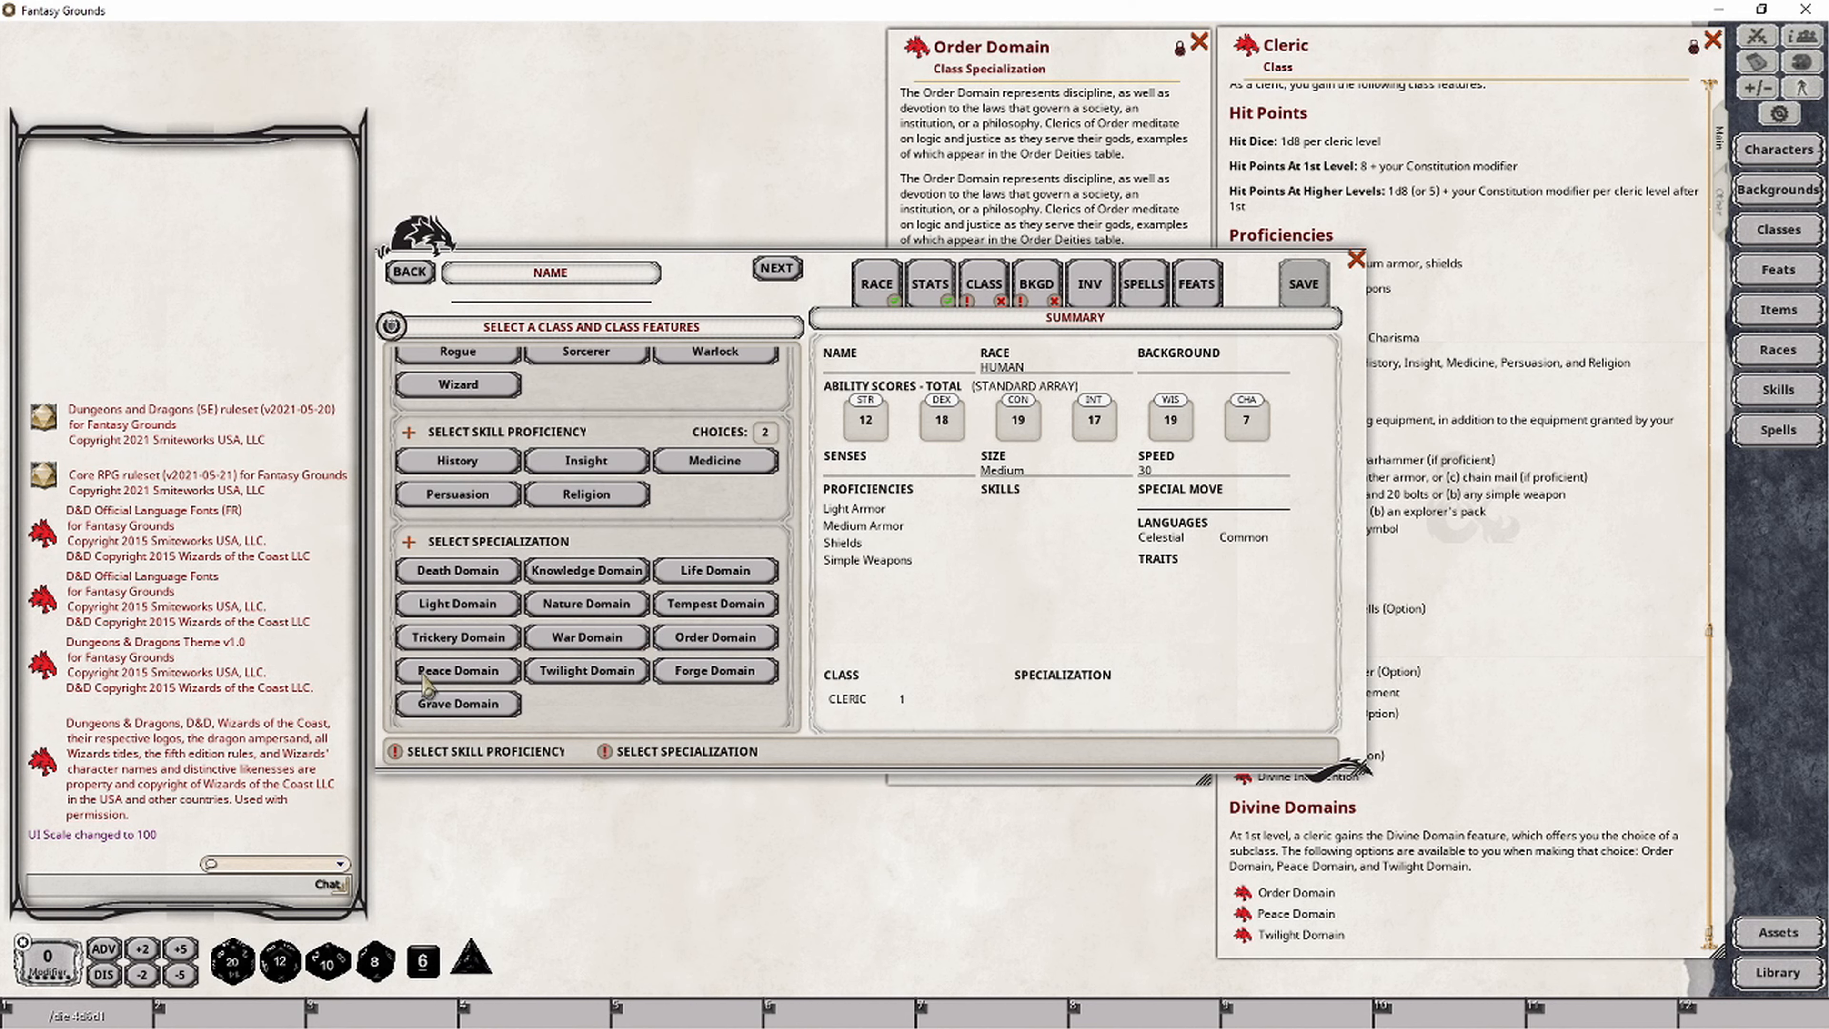
left_click(729, 639)
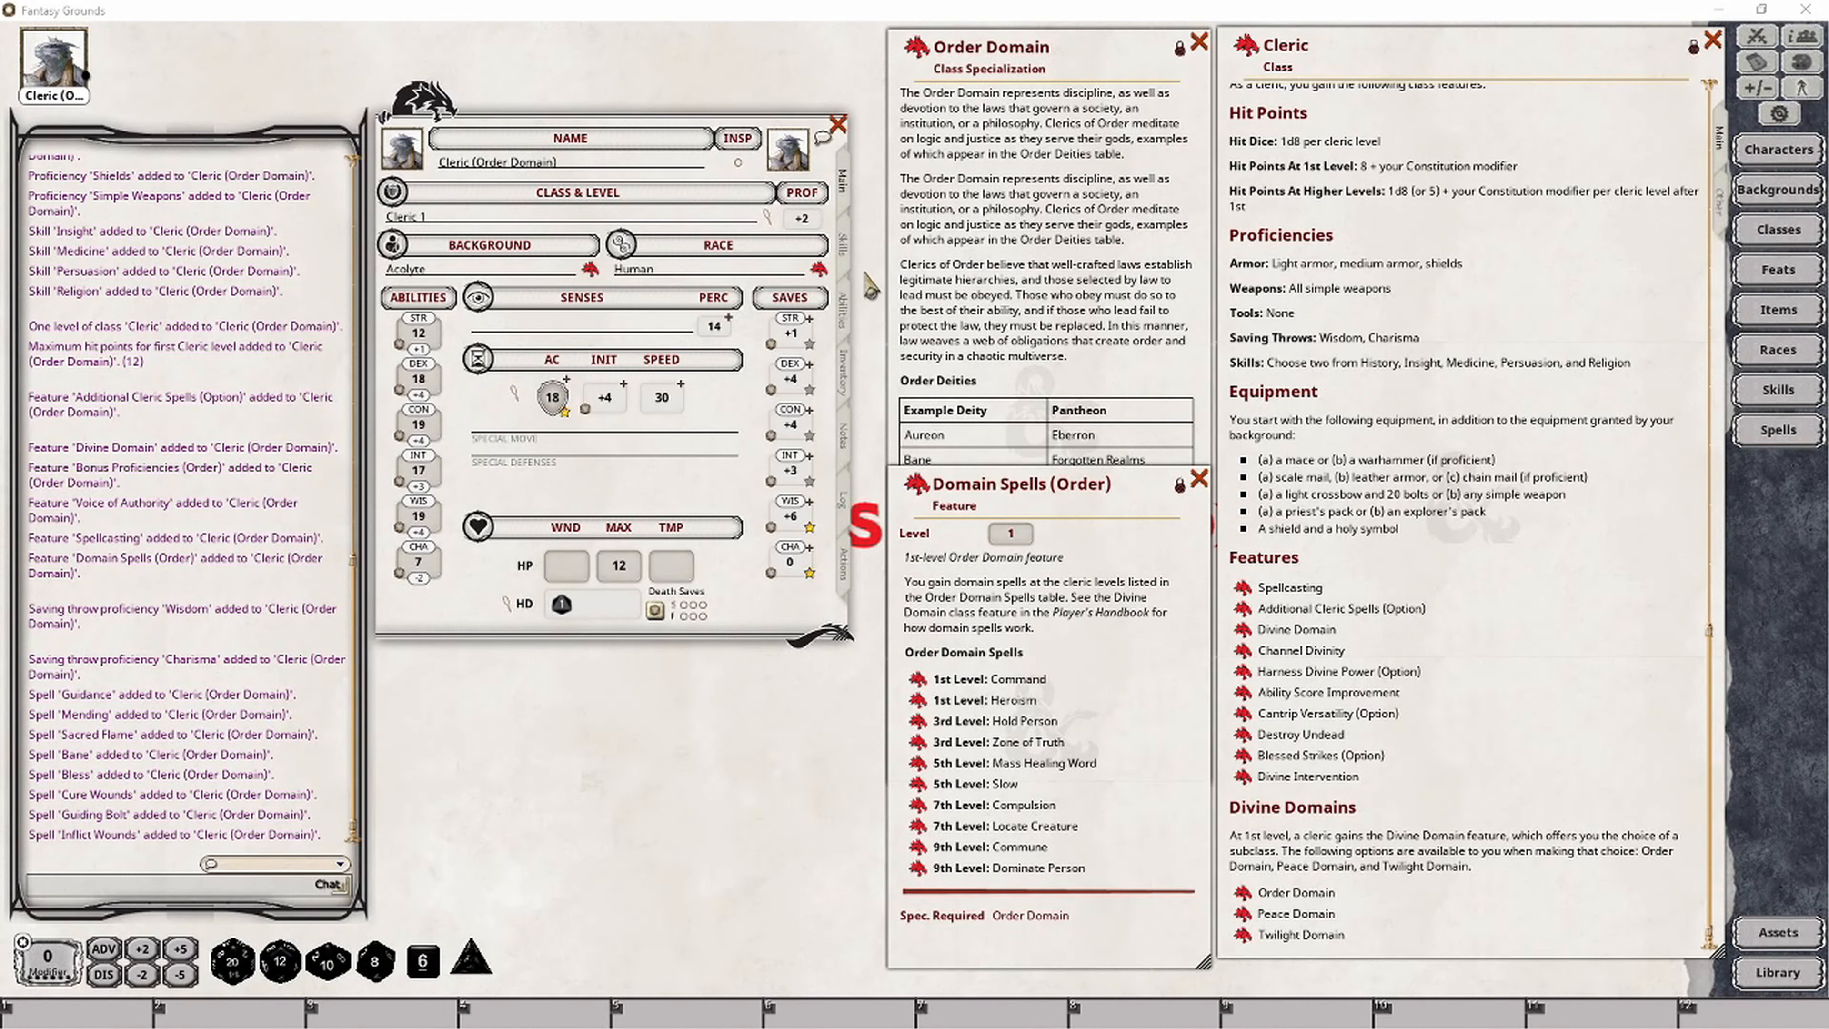
Step: Add the Order domain spells Command and Heroism to the character's level 1 cleric spells and delete the empty Spells group
left_click(849, 311)
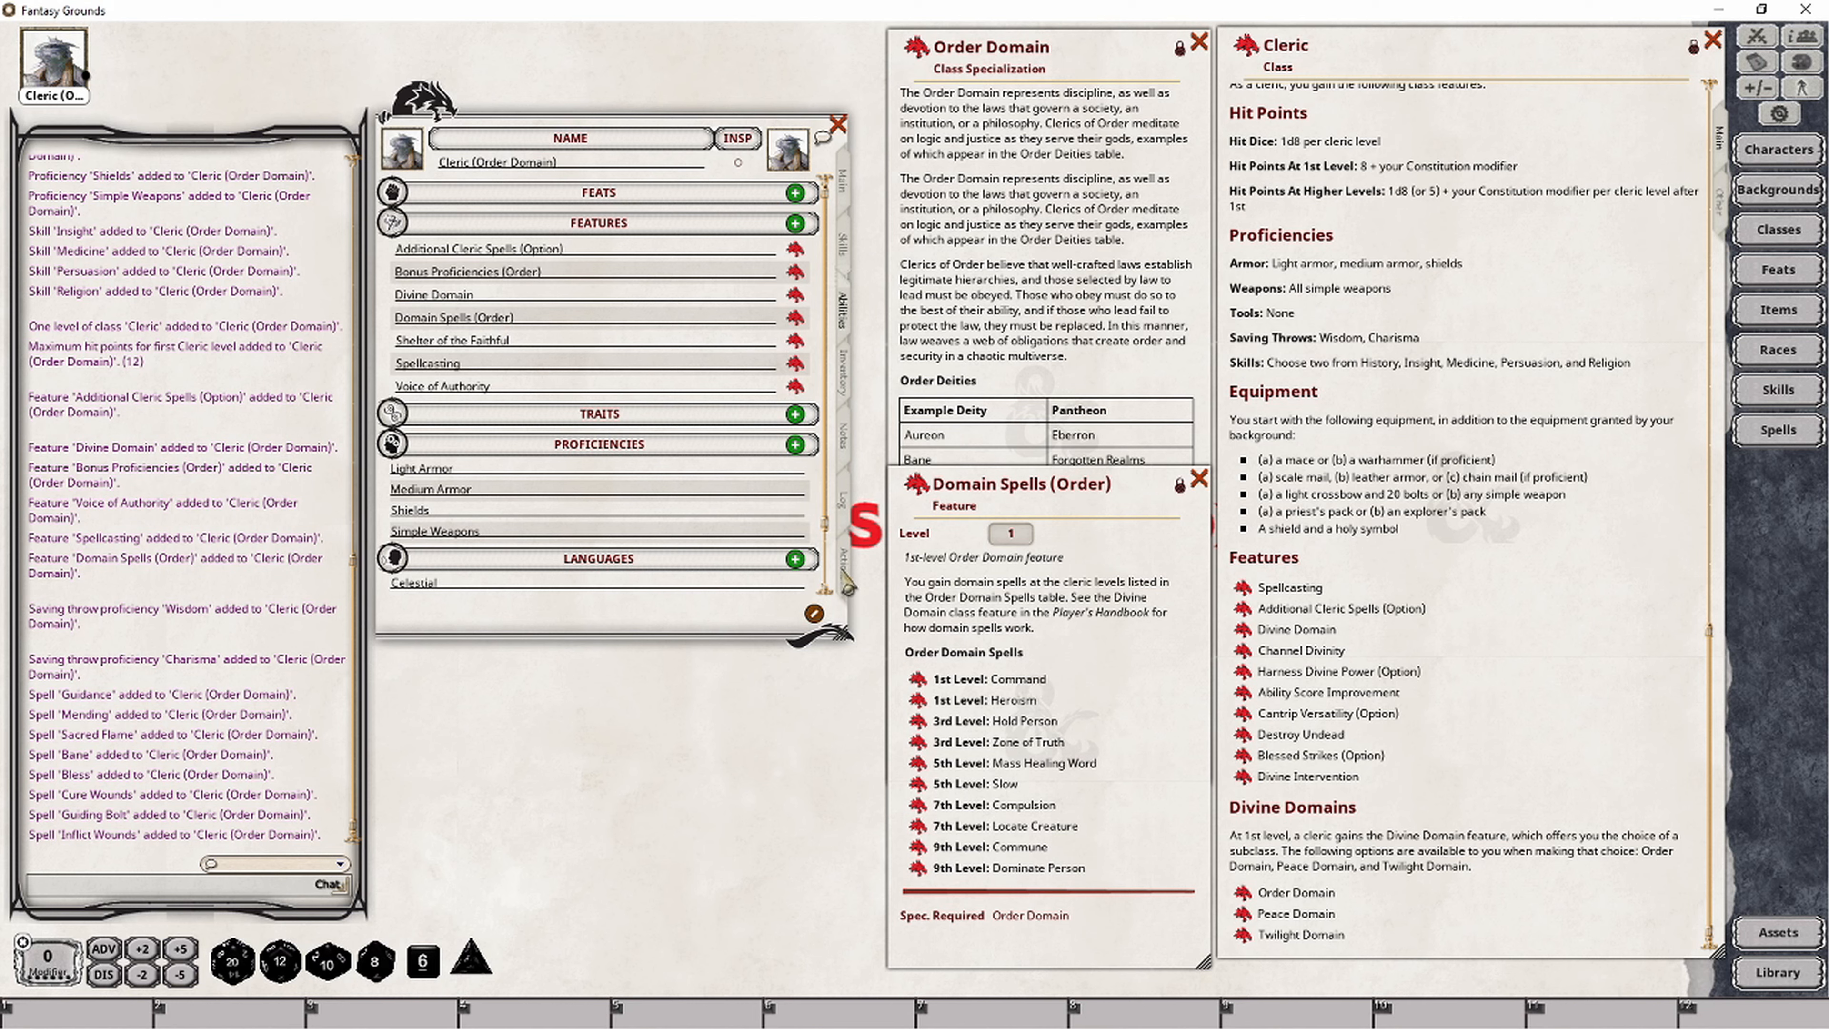
left_click(845, 565)
scroll(595, 423, "down", 2)
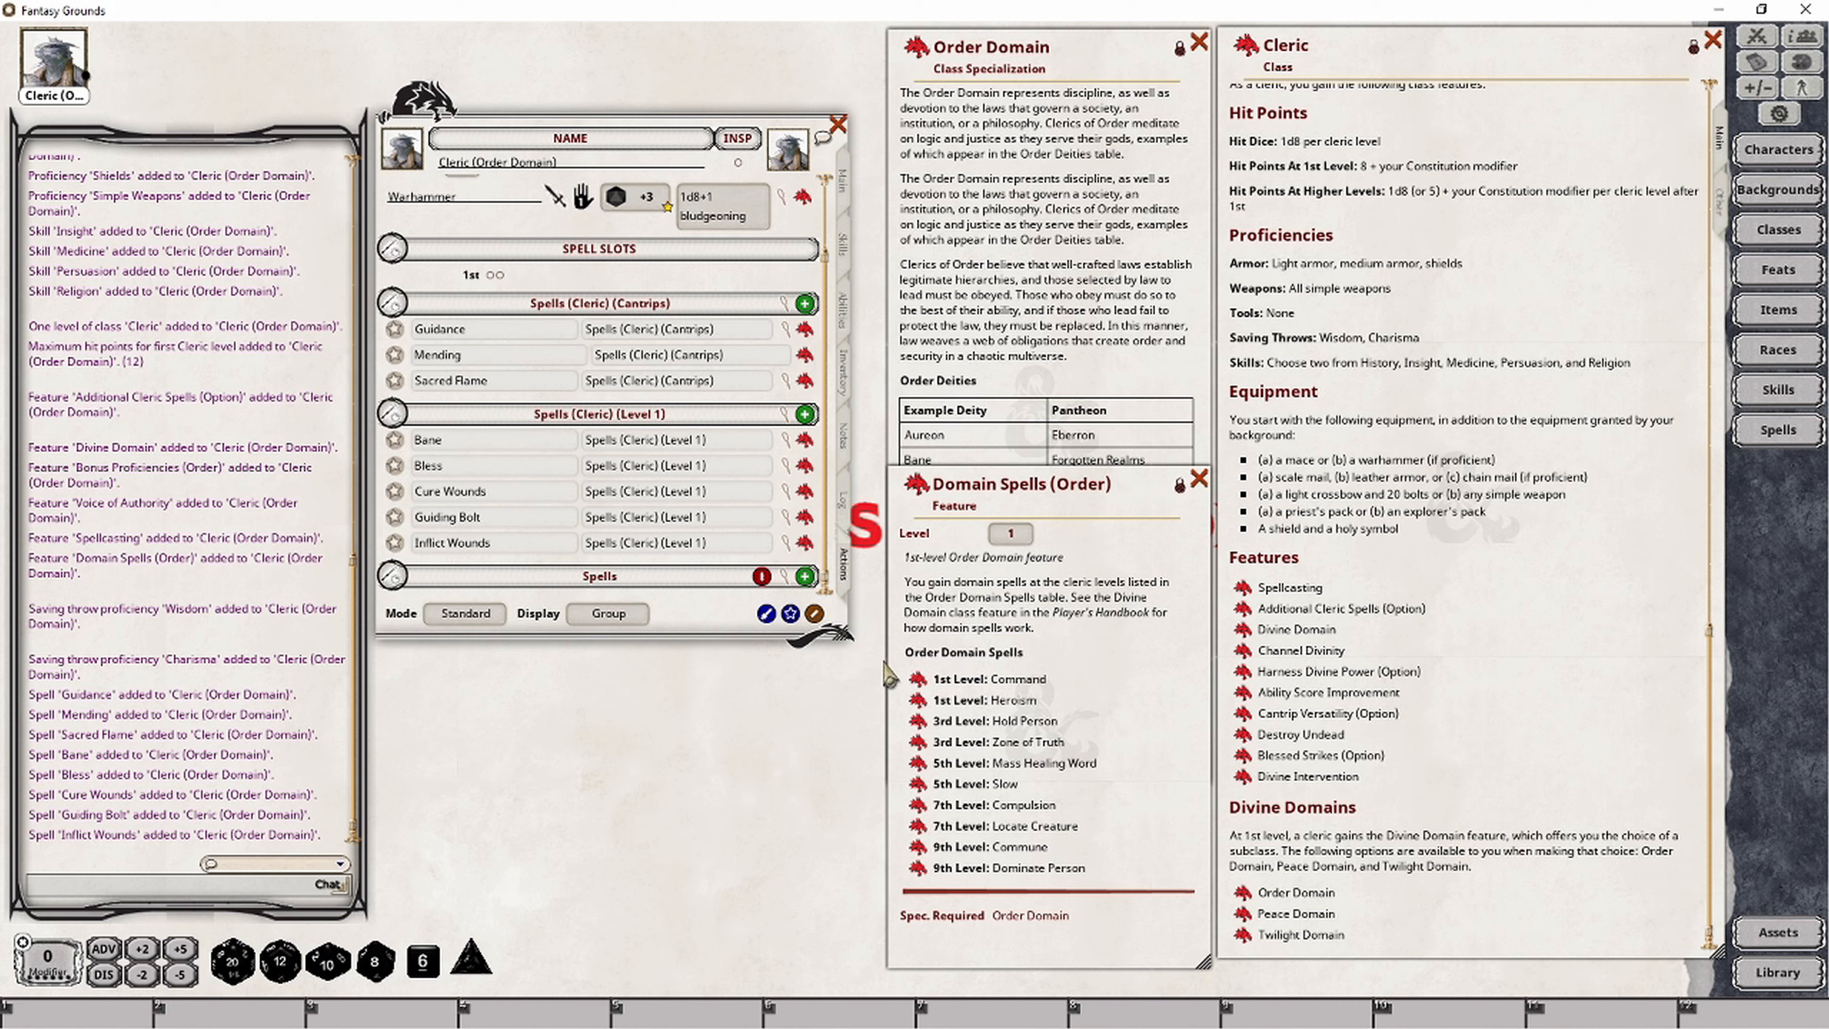
left_click_drag(922, 685, 668, 551)
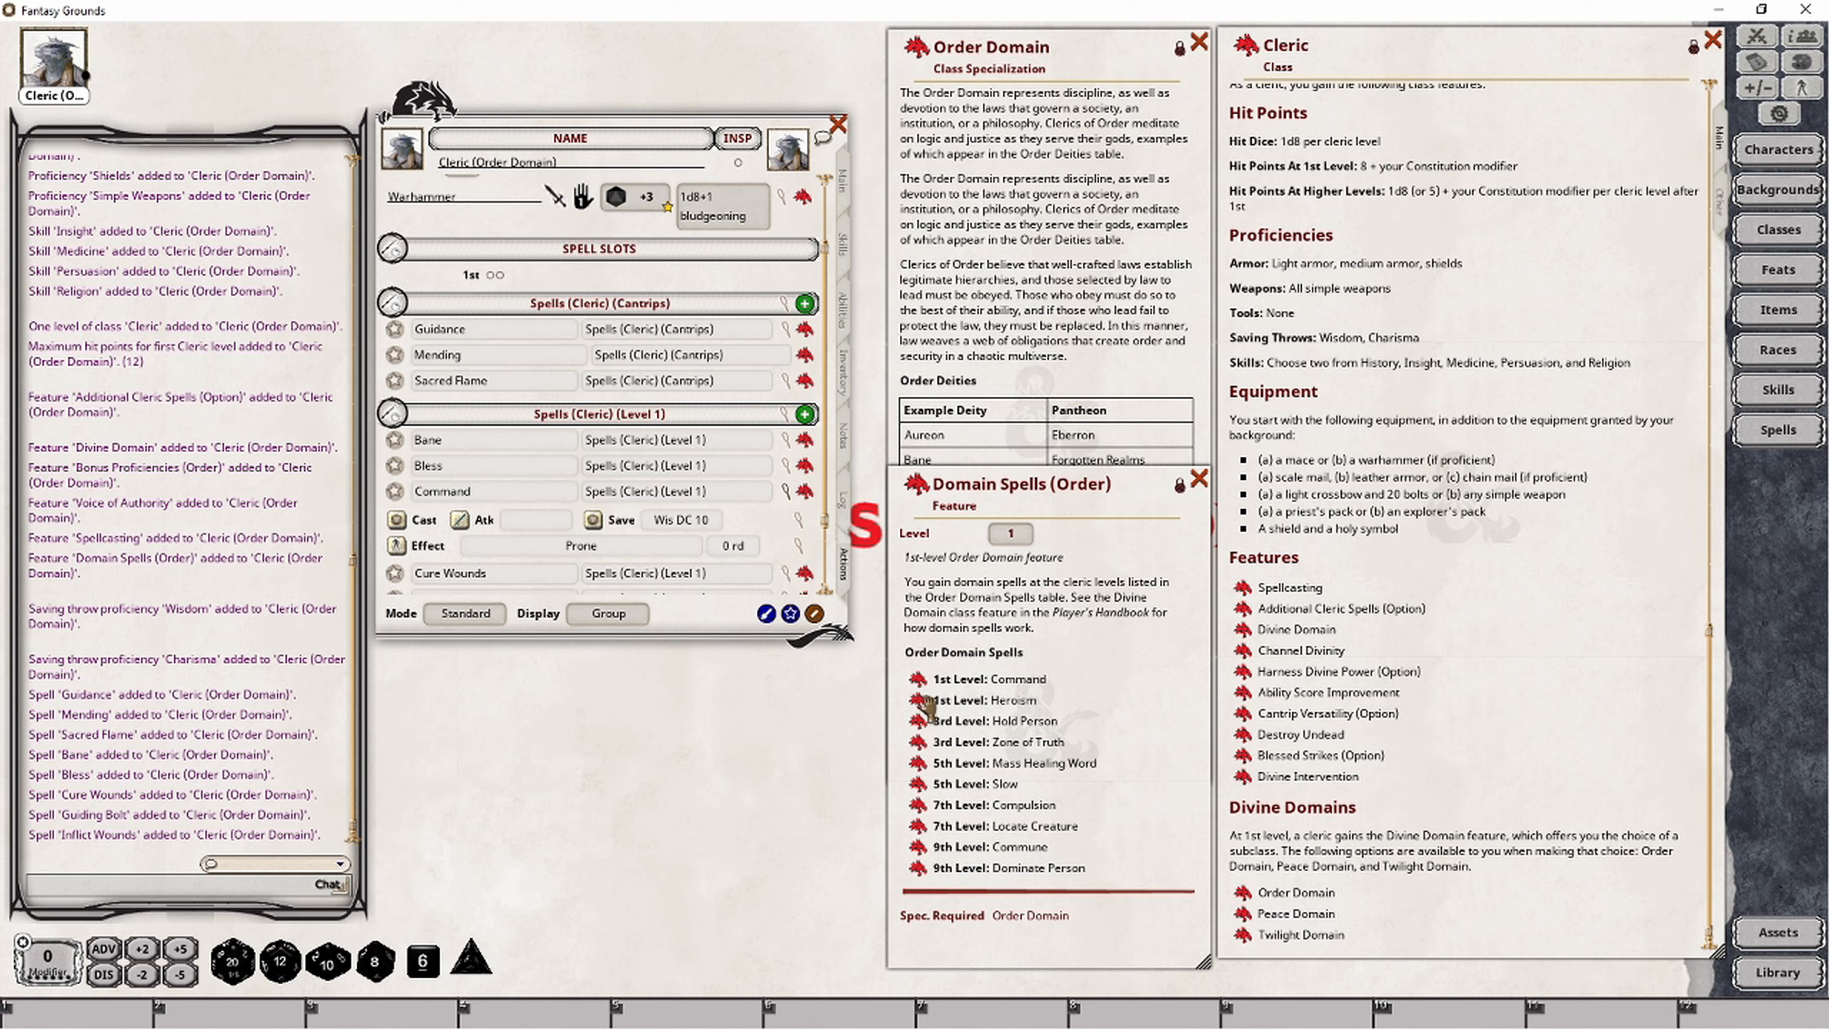
mouse_move(922, 710)
left_mouse_down()
mouse_move(646, 536)
mouse_move(715, 512)
left_mouse_up()
scroll(715, 512, "down", 3)
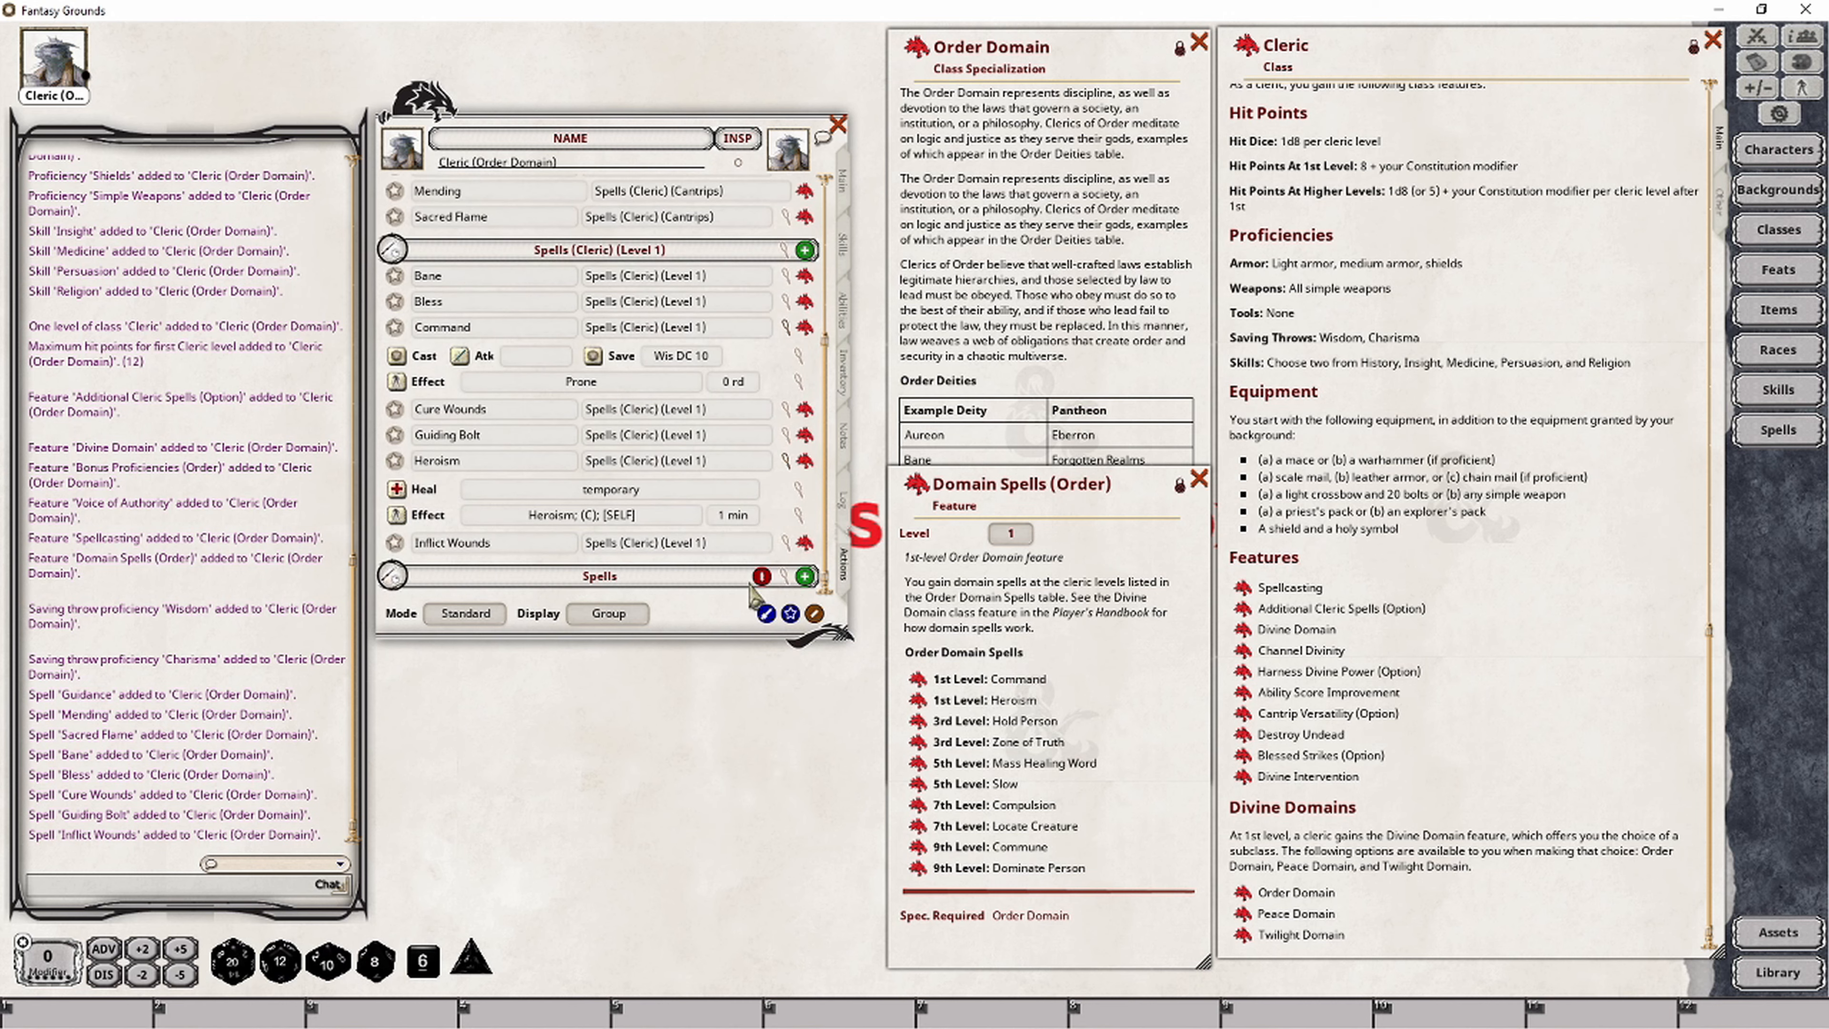
left_click(761, 578)
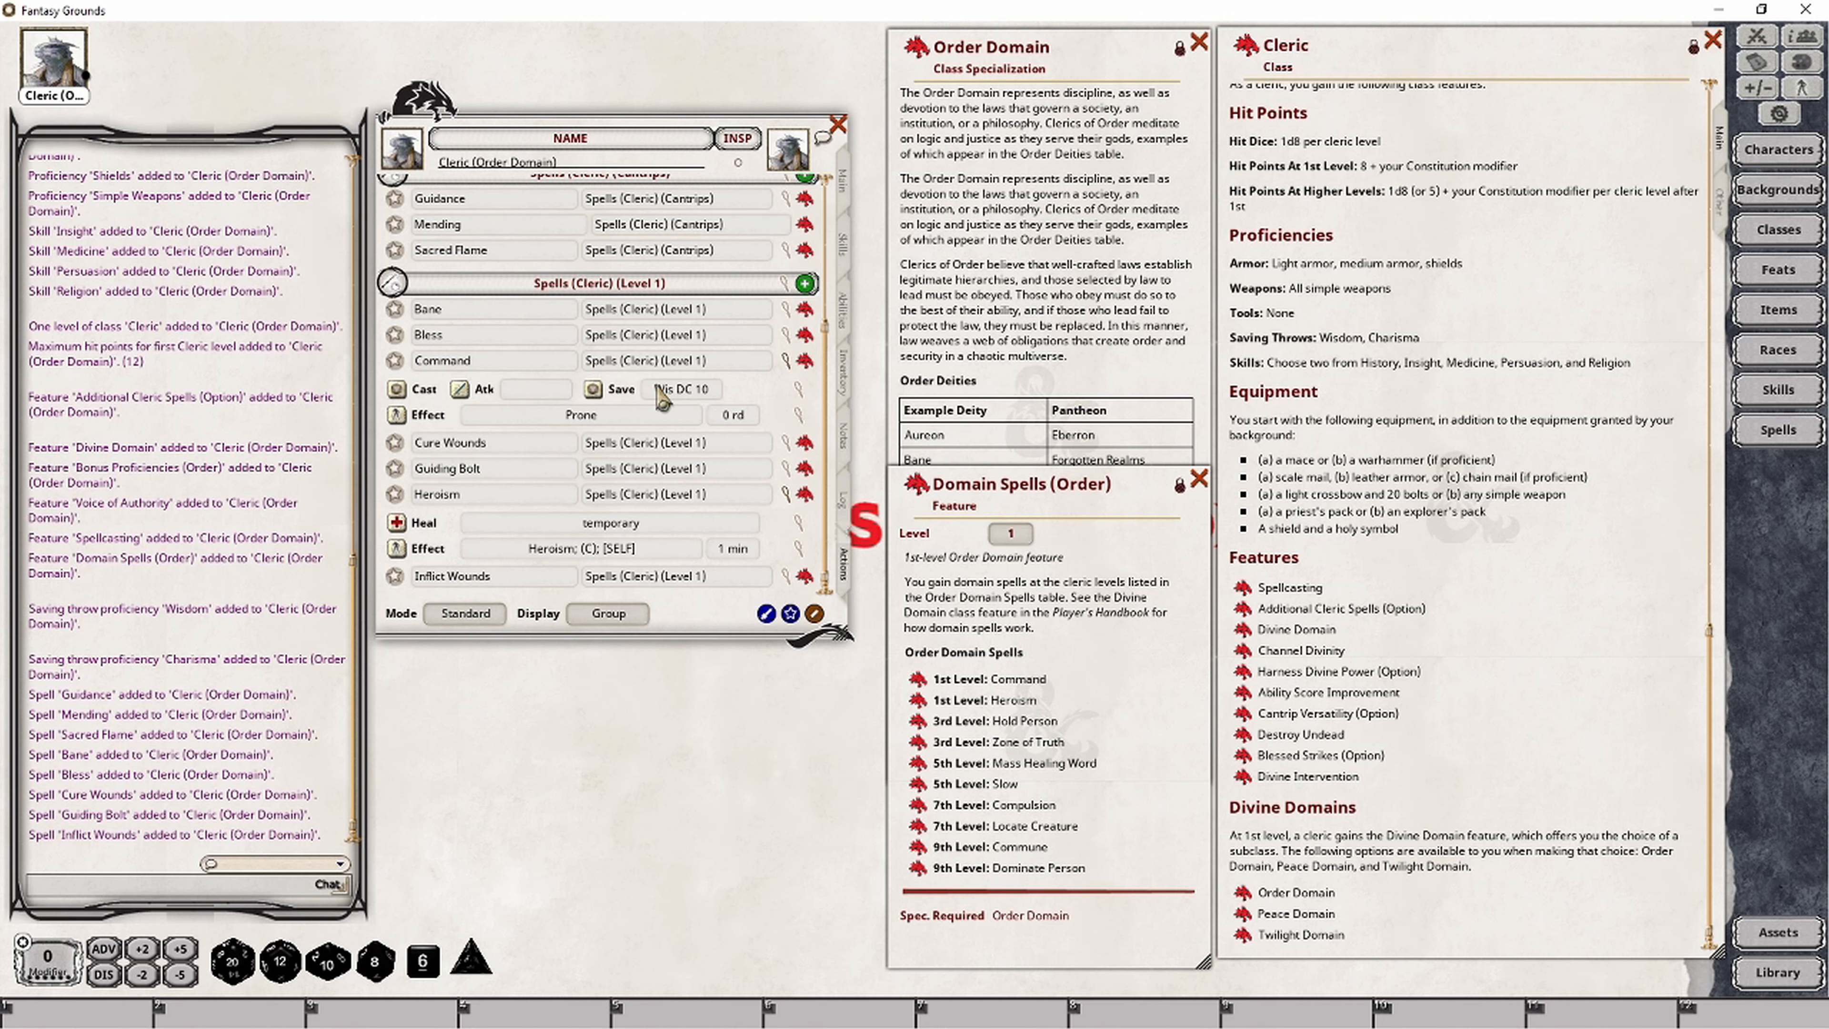
Step: Move Command and Heroism to a separate spell group named Spells (Order Cleric) (Level 1)
key("ctrl")
key("shift")
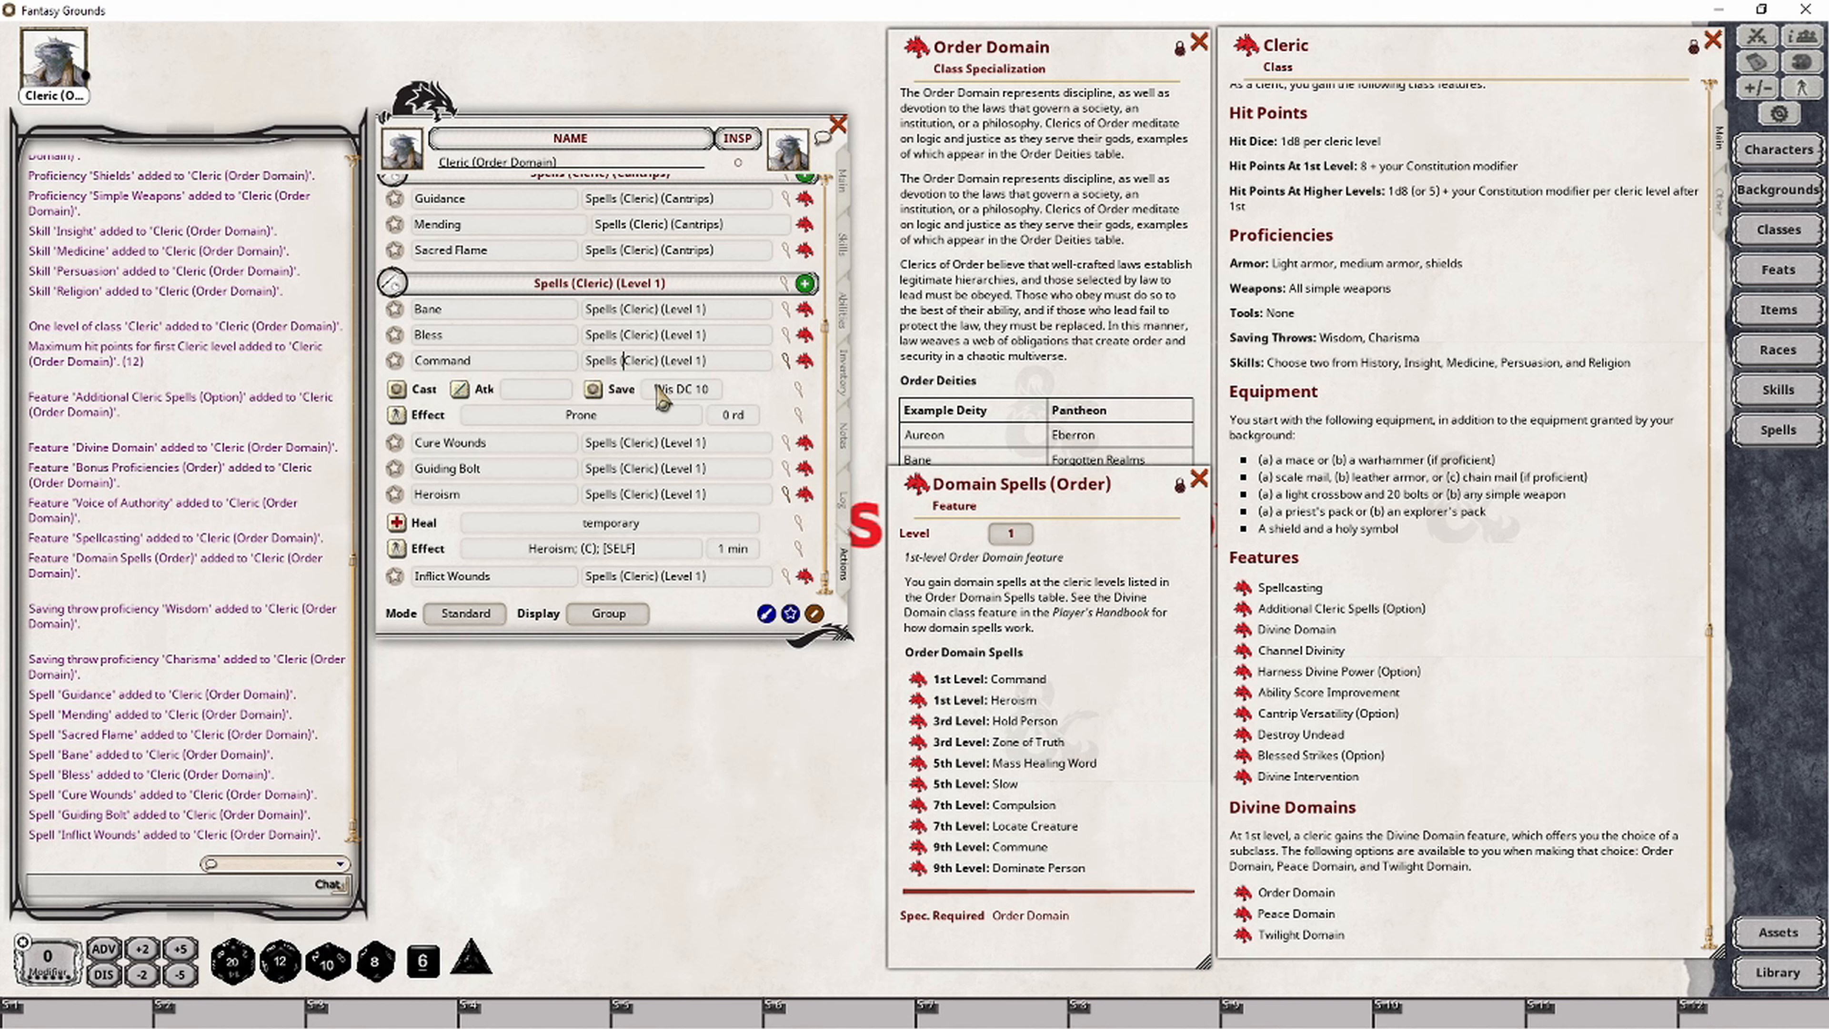
type("Order")
key("Return")
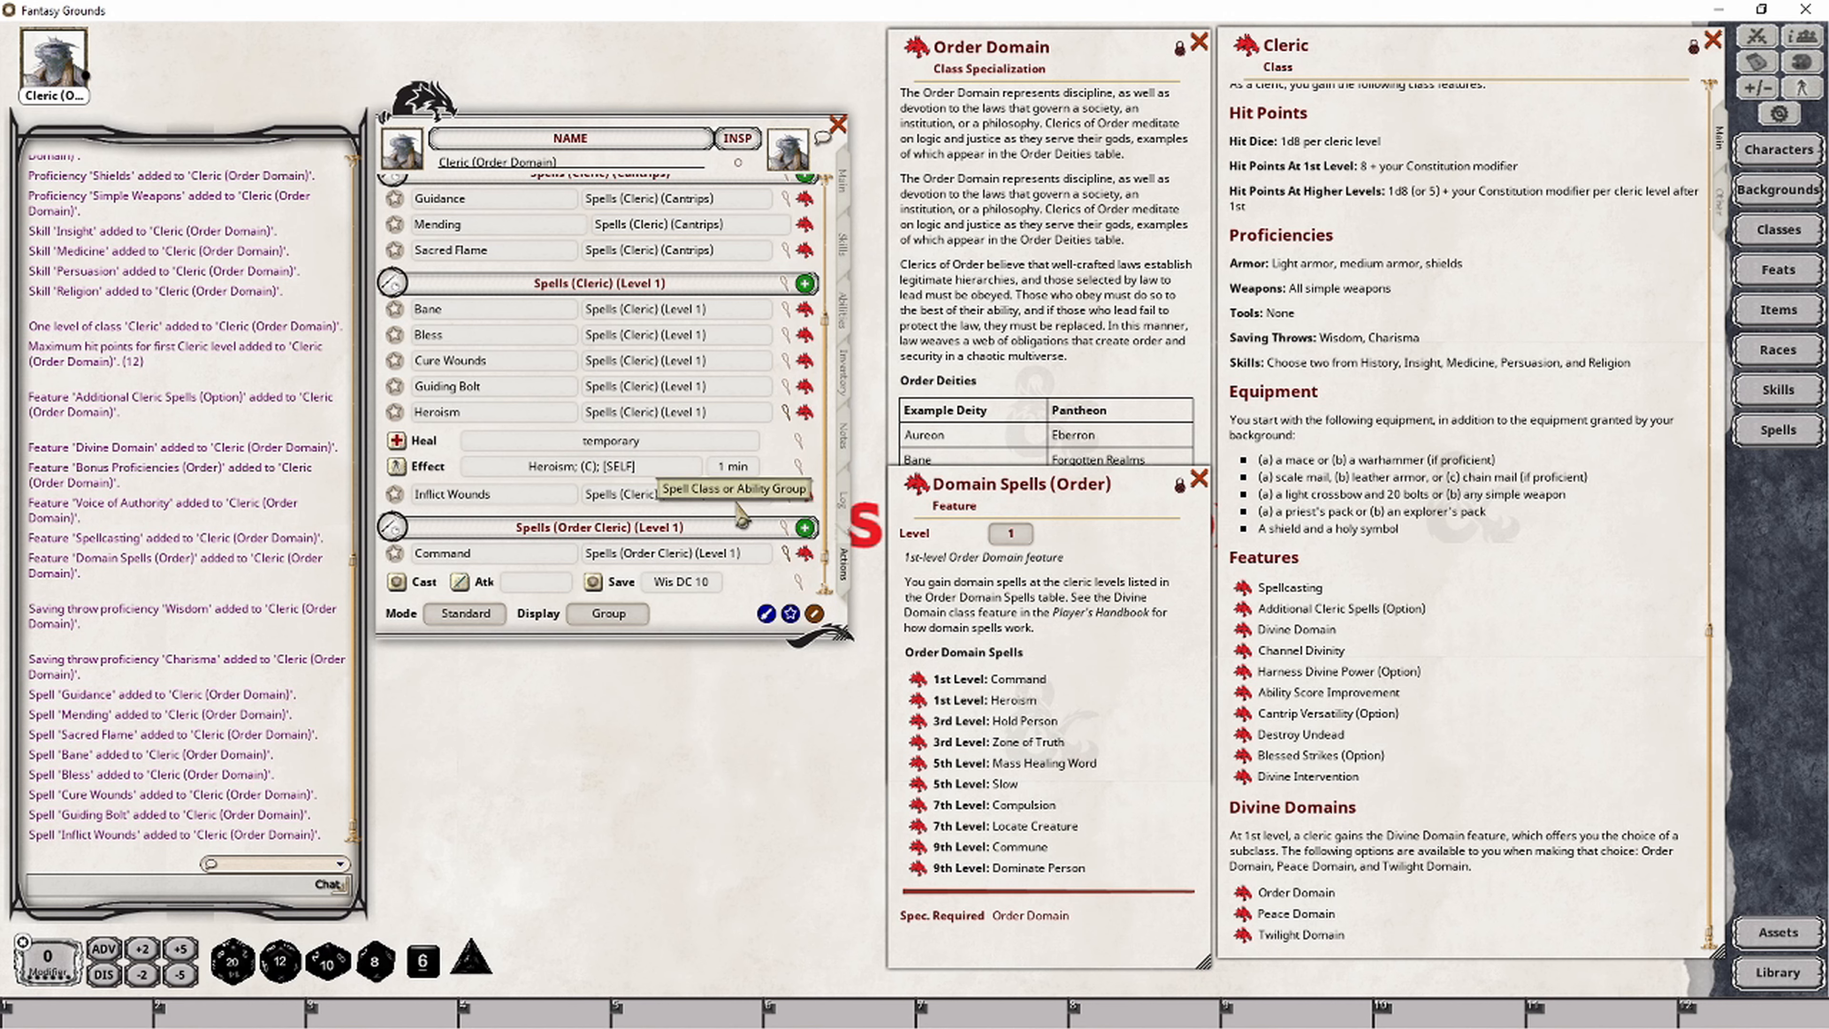
type("Order")
key("Tab")
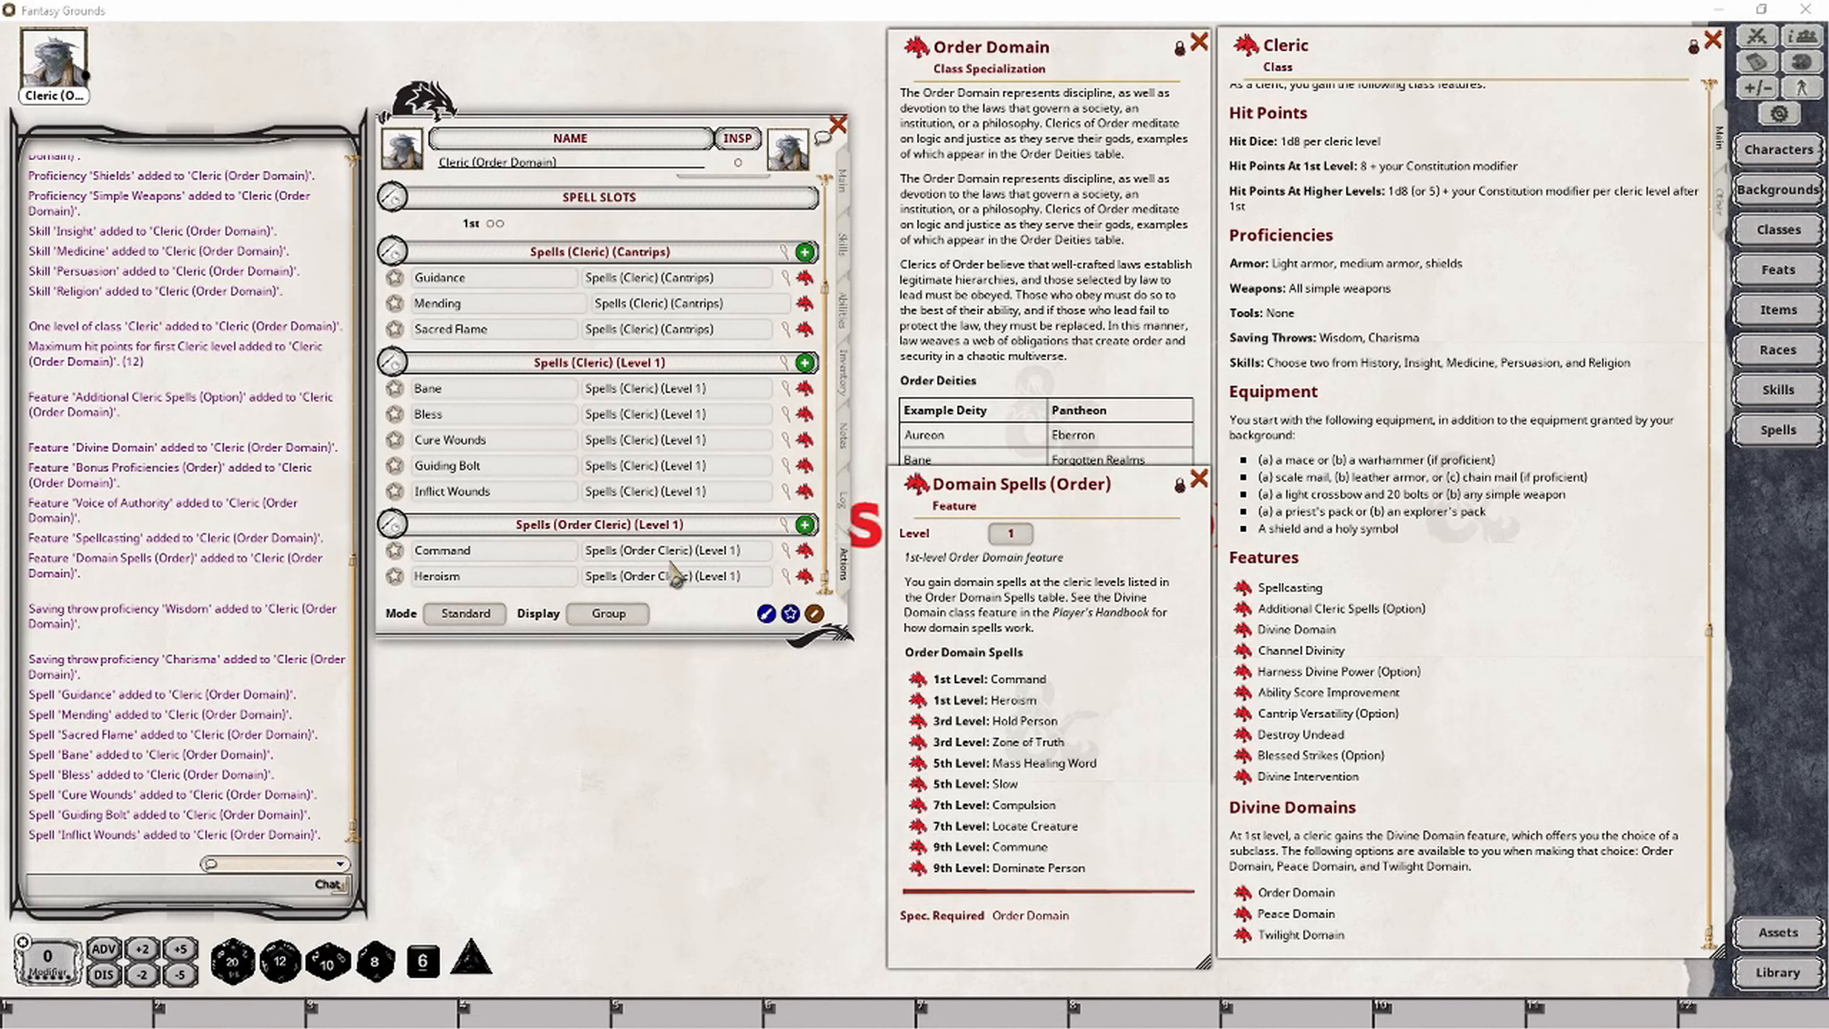
Step: Examine the power group settings of the Order Cleric level 1 spells
left_click(786, 526)
left_click_drag(986, 490, 556, 668)
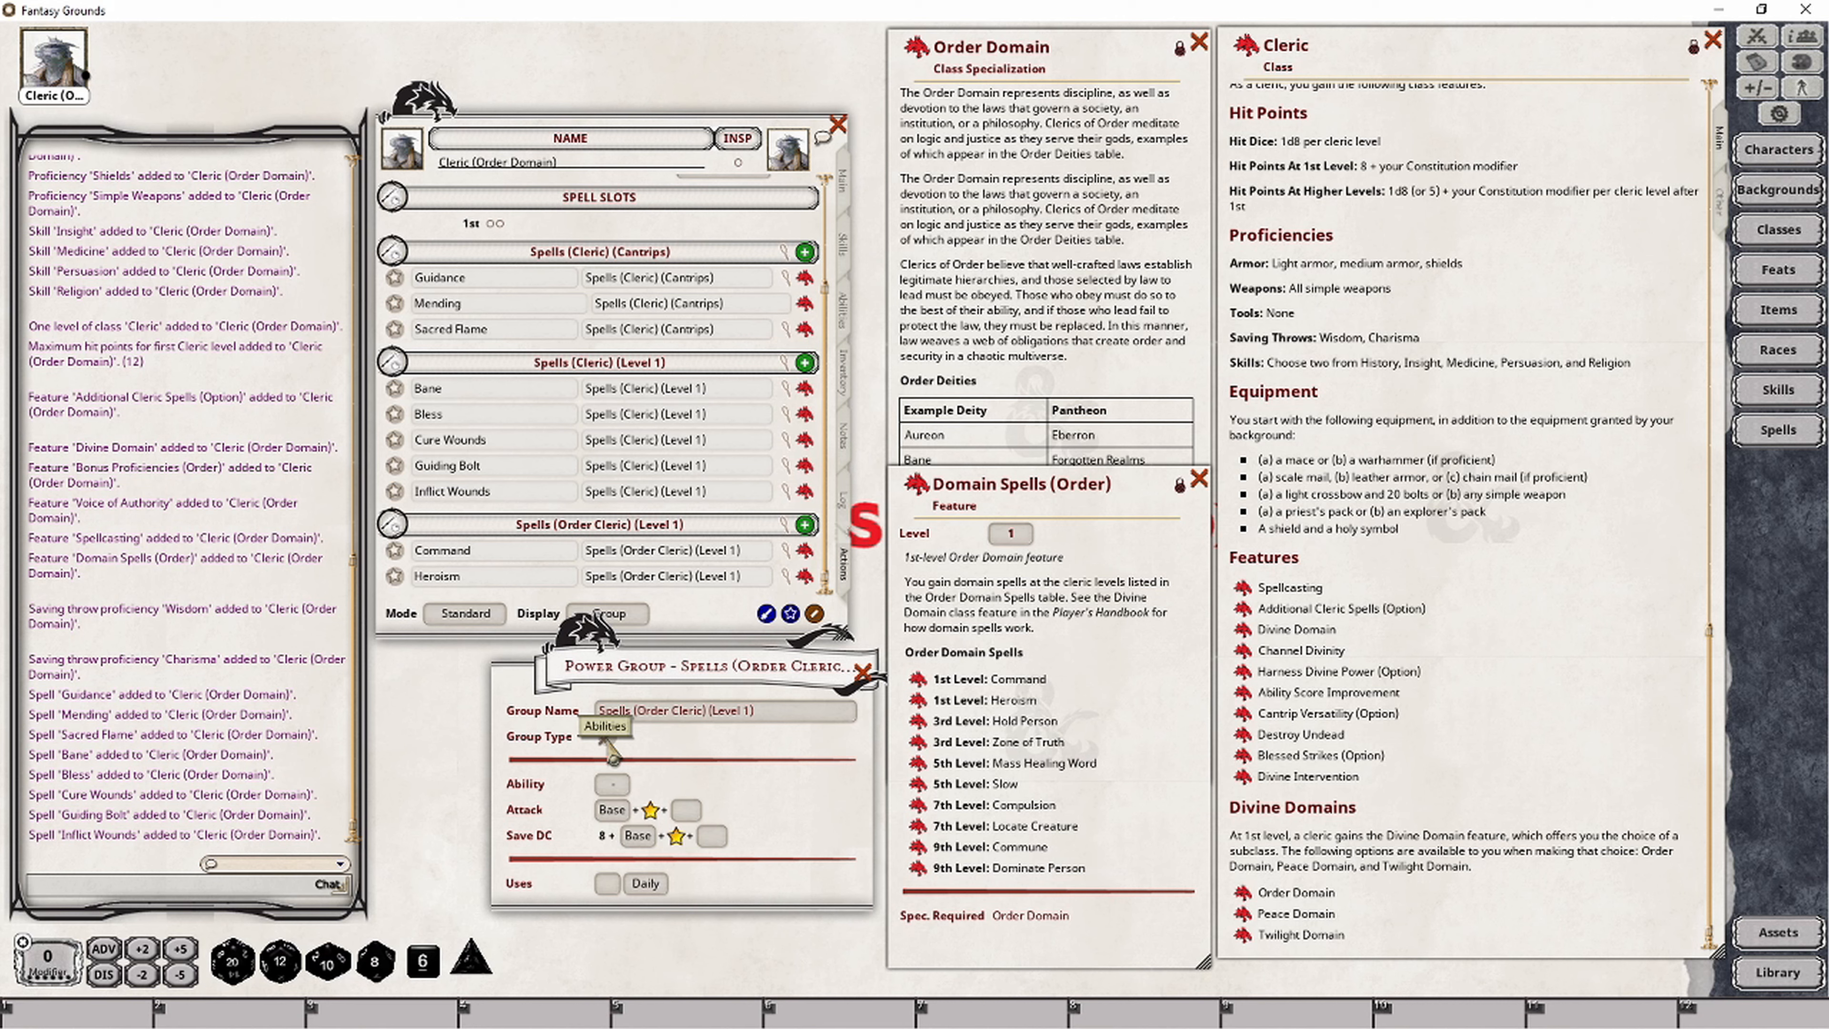
left_click(862, 673)
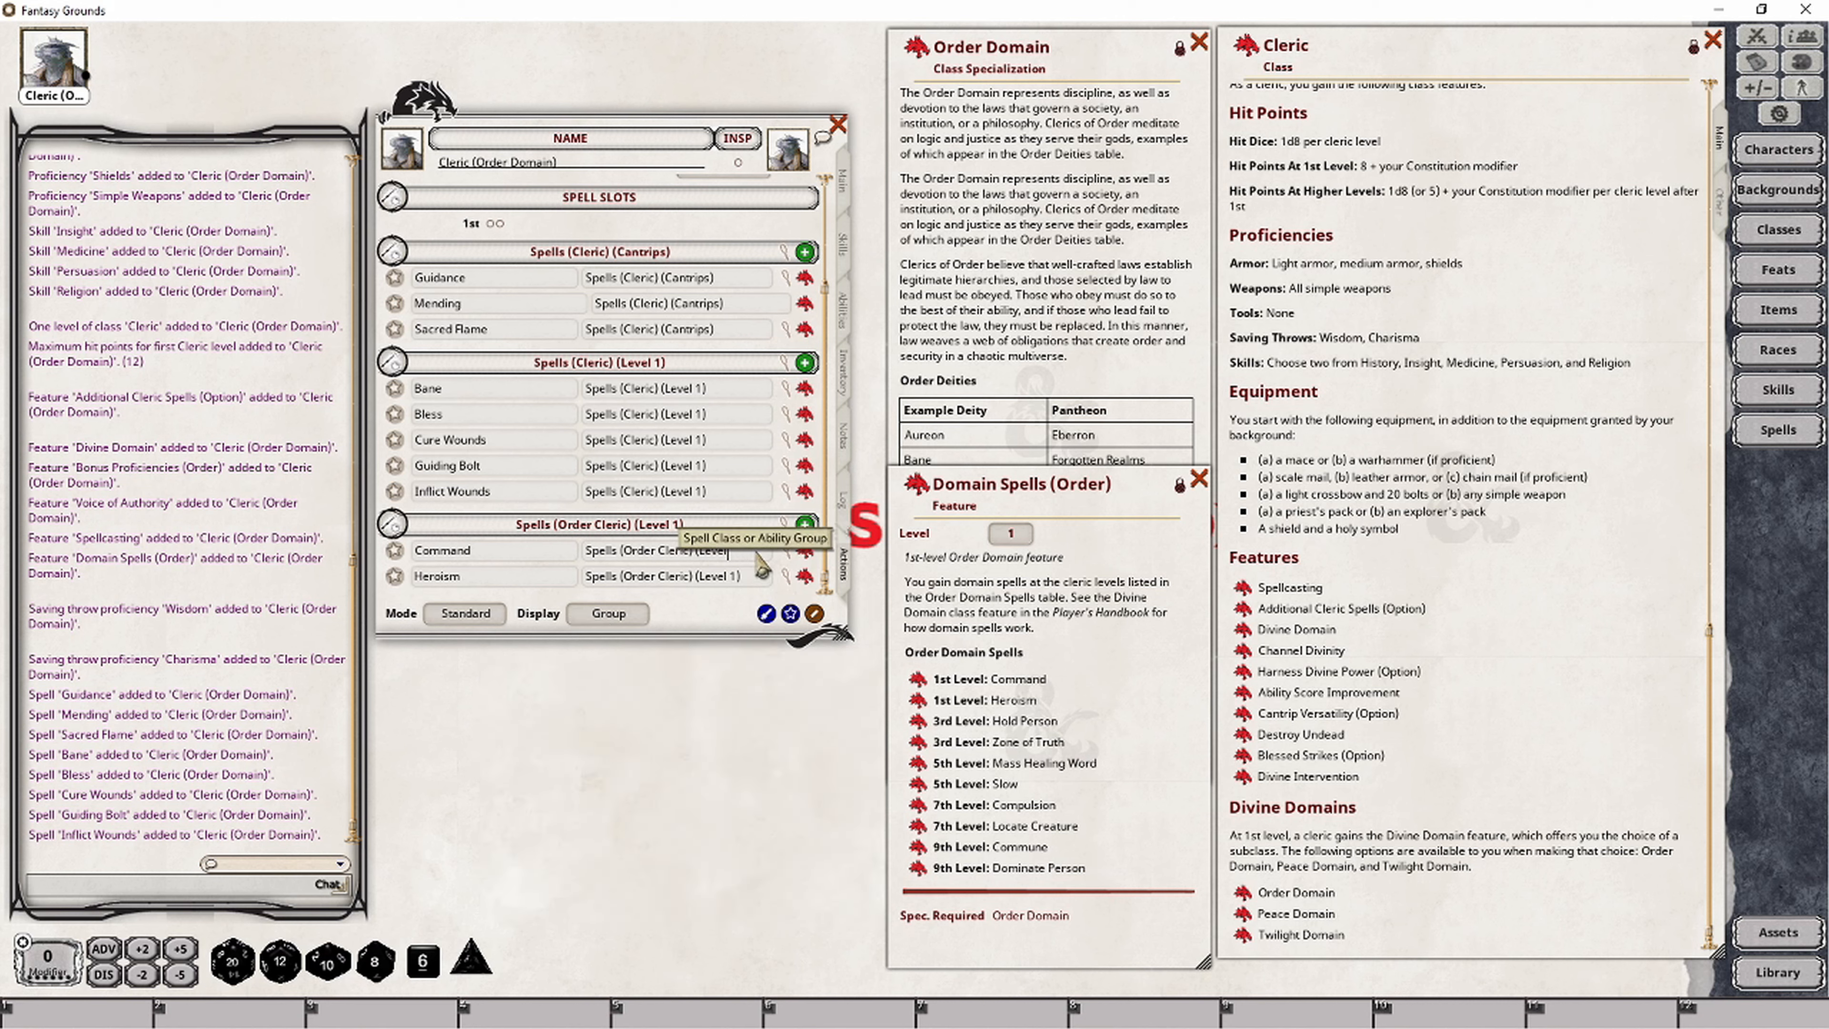
Step: Shorten the group name of Command and Heroism to Spells (Order Cleric) and delete the emptied level 1 group
type(")")
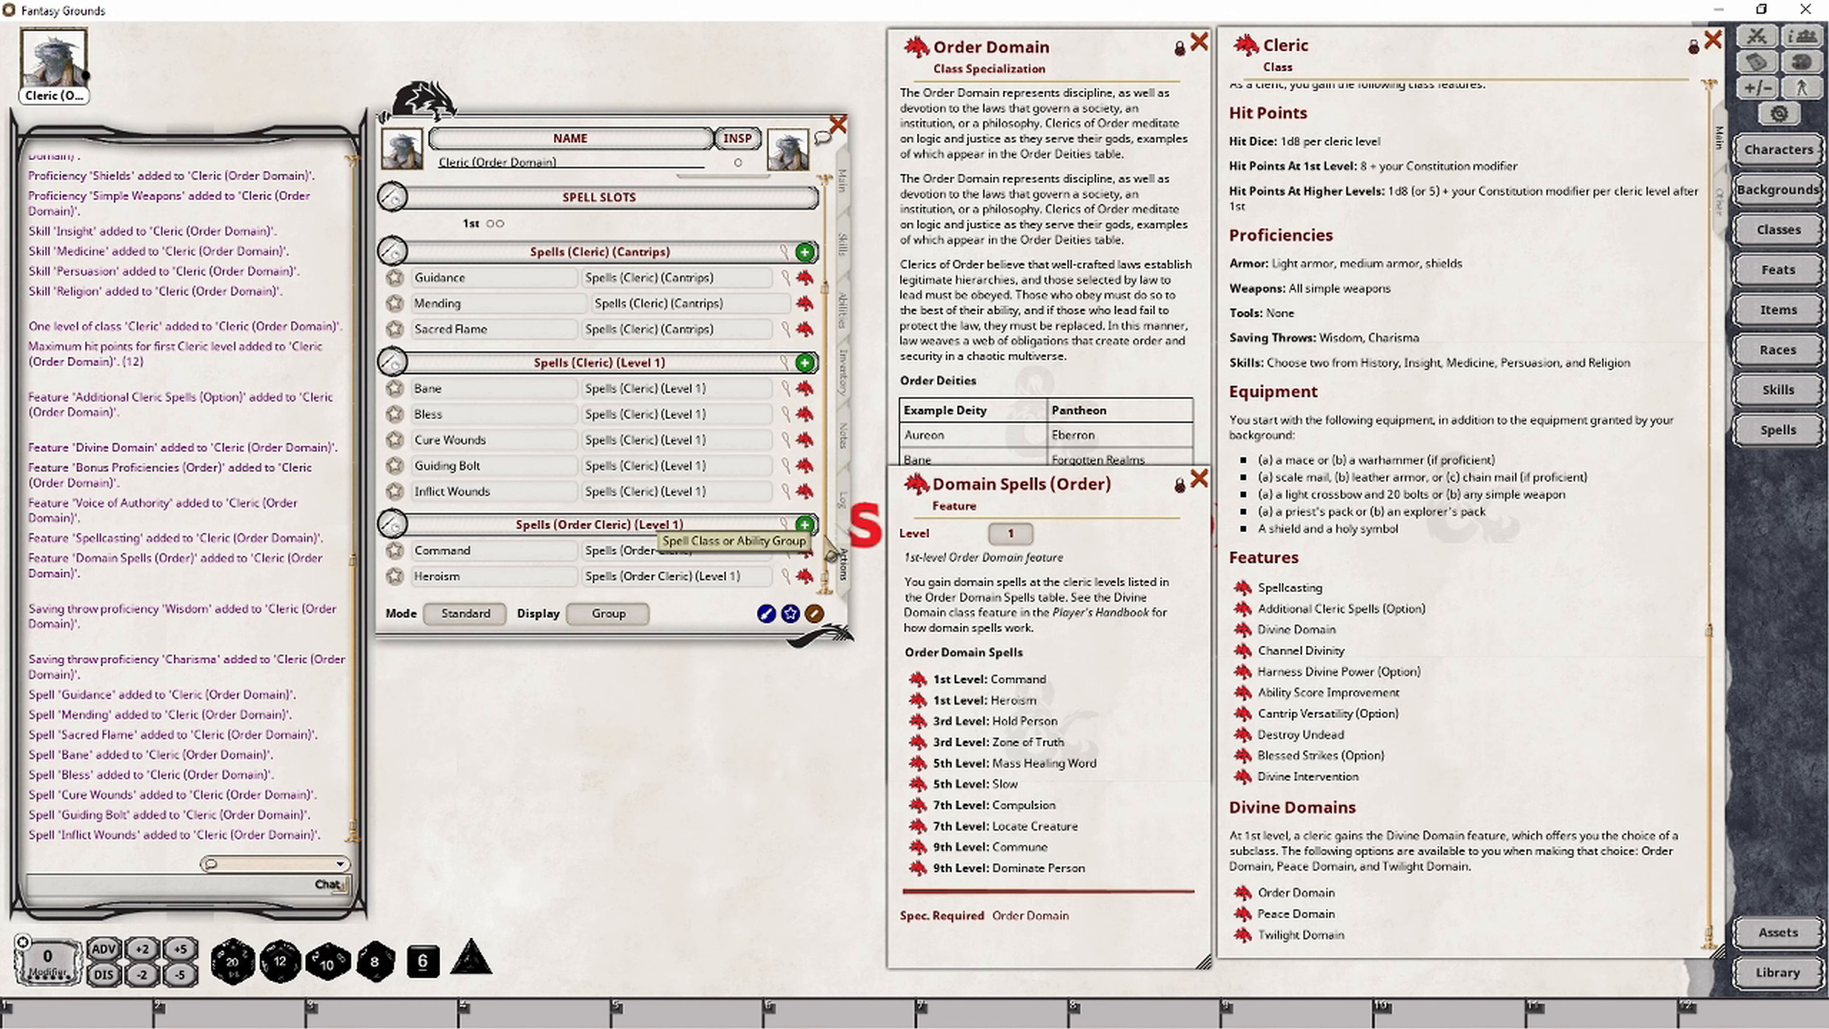
key("Return")
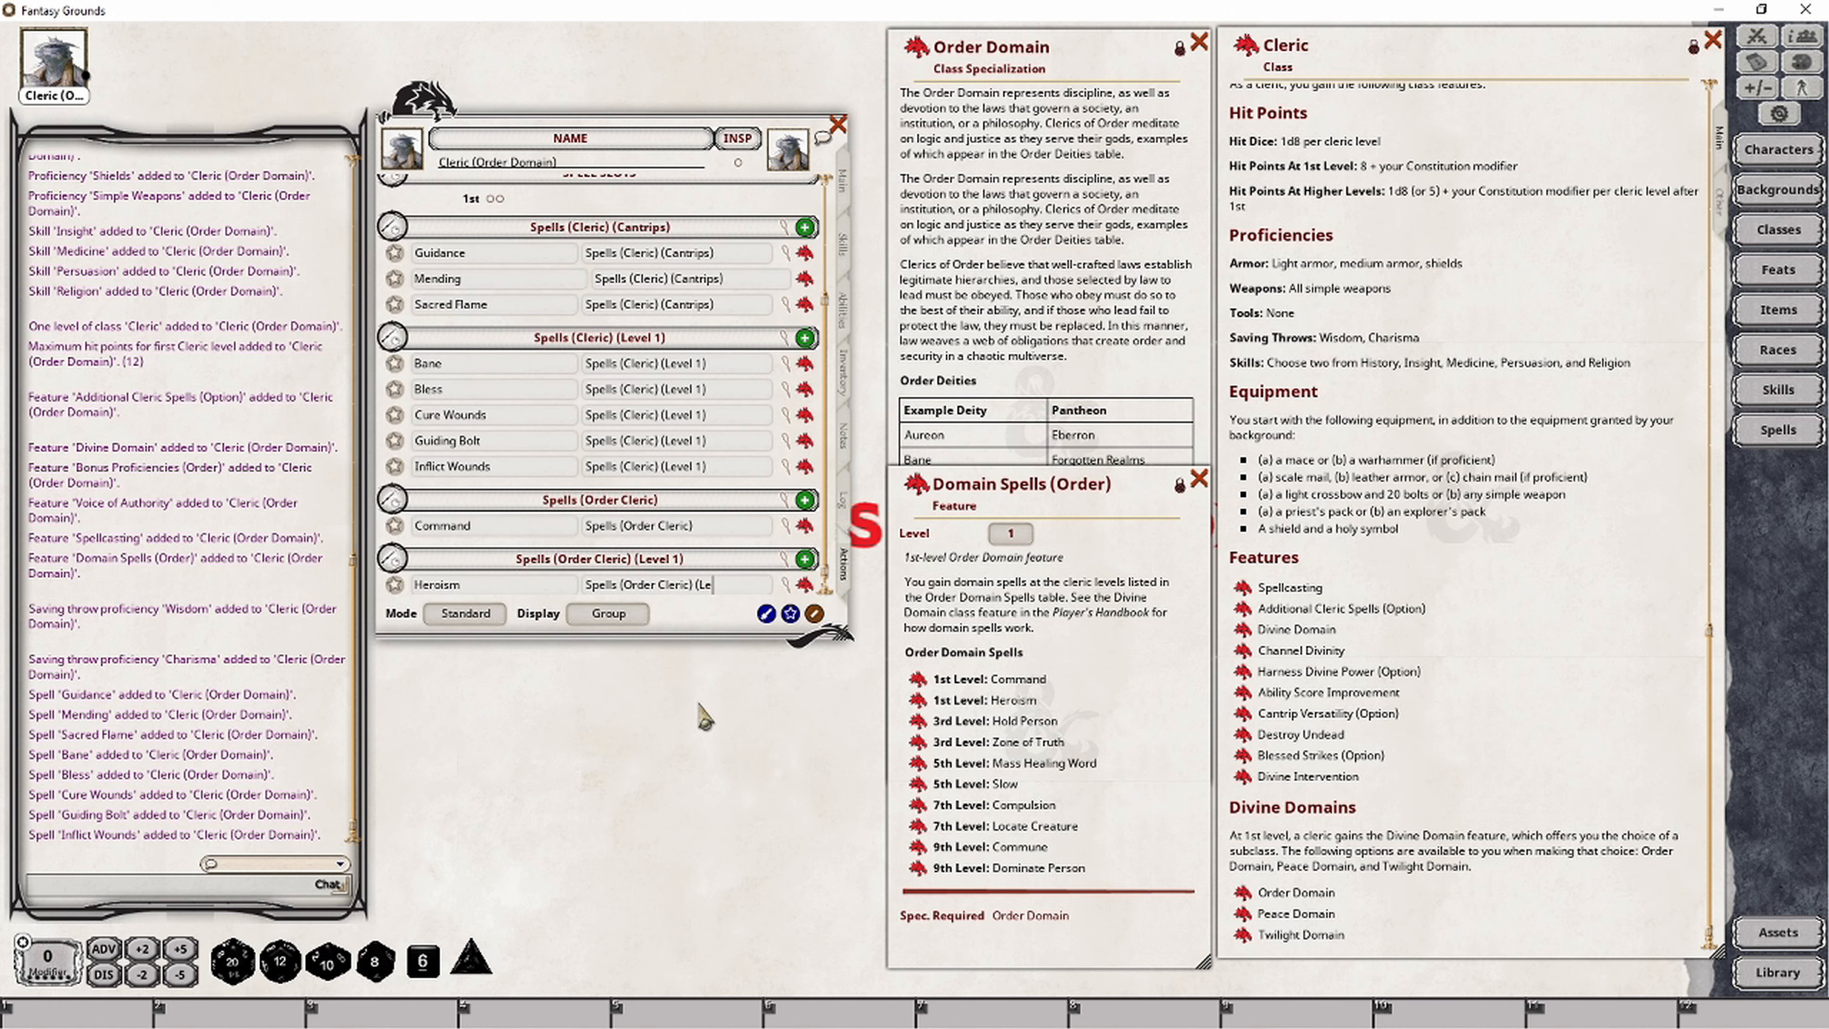
key("Return")
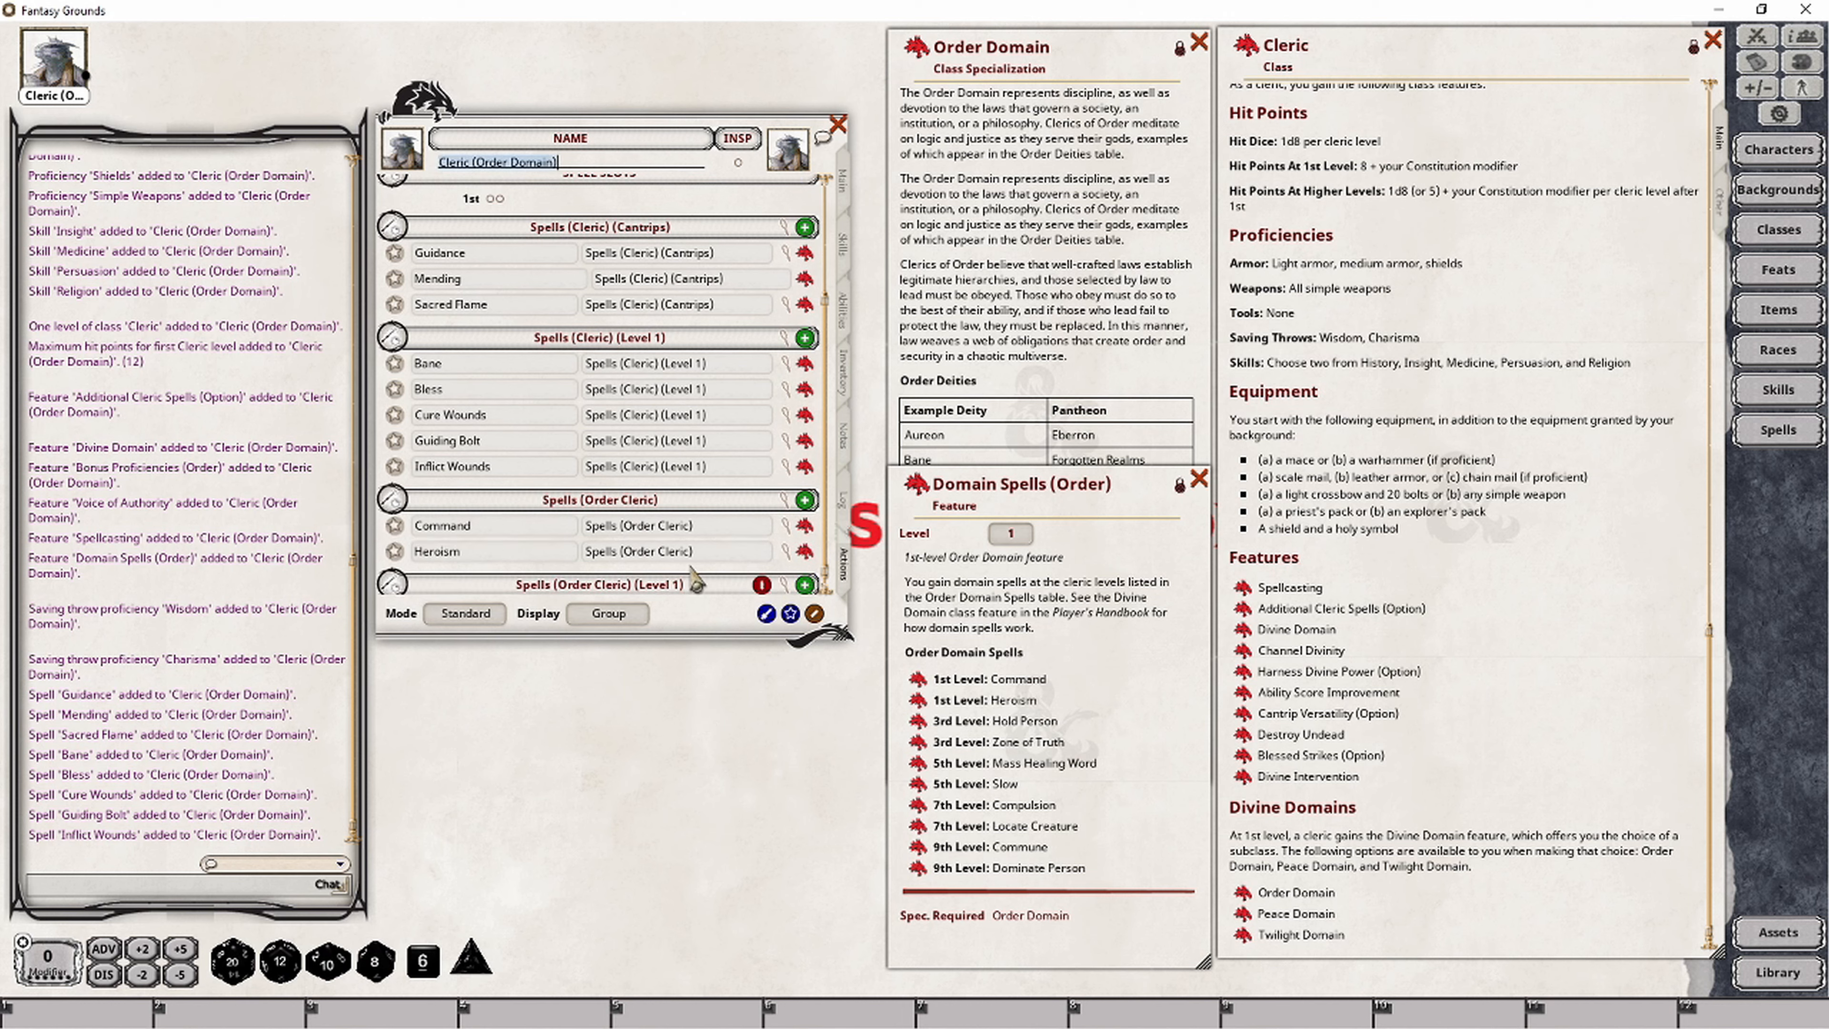
left_click(761, 585)
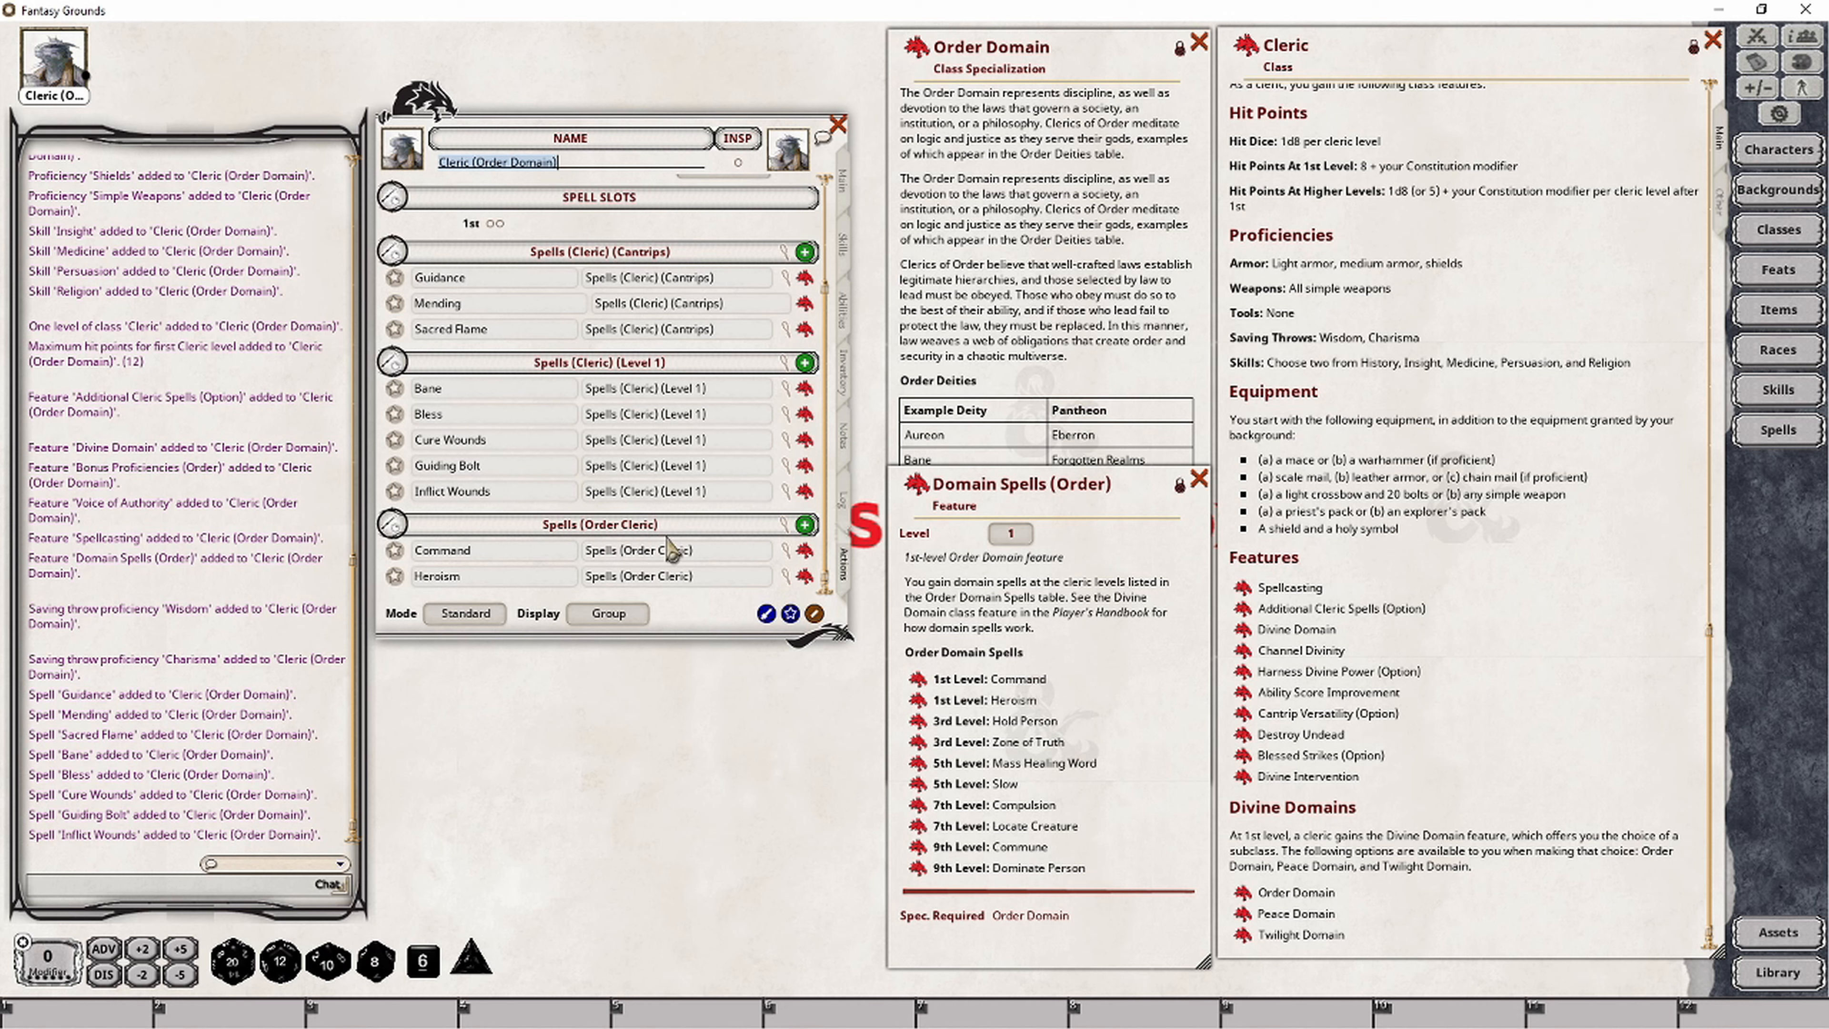
Step: Set the group type of the Spells (Order Cleric) group to Spells
left_click(784, 525)
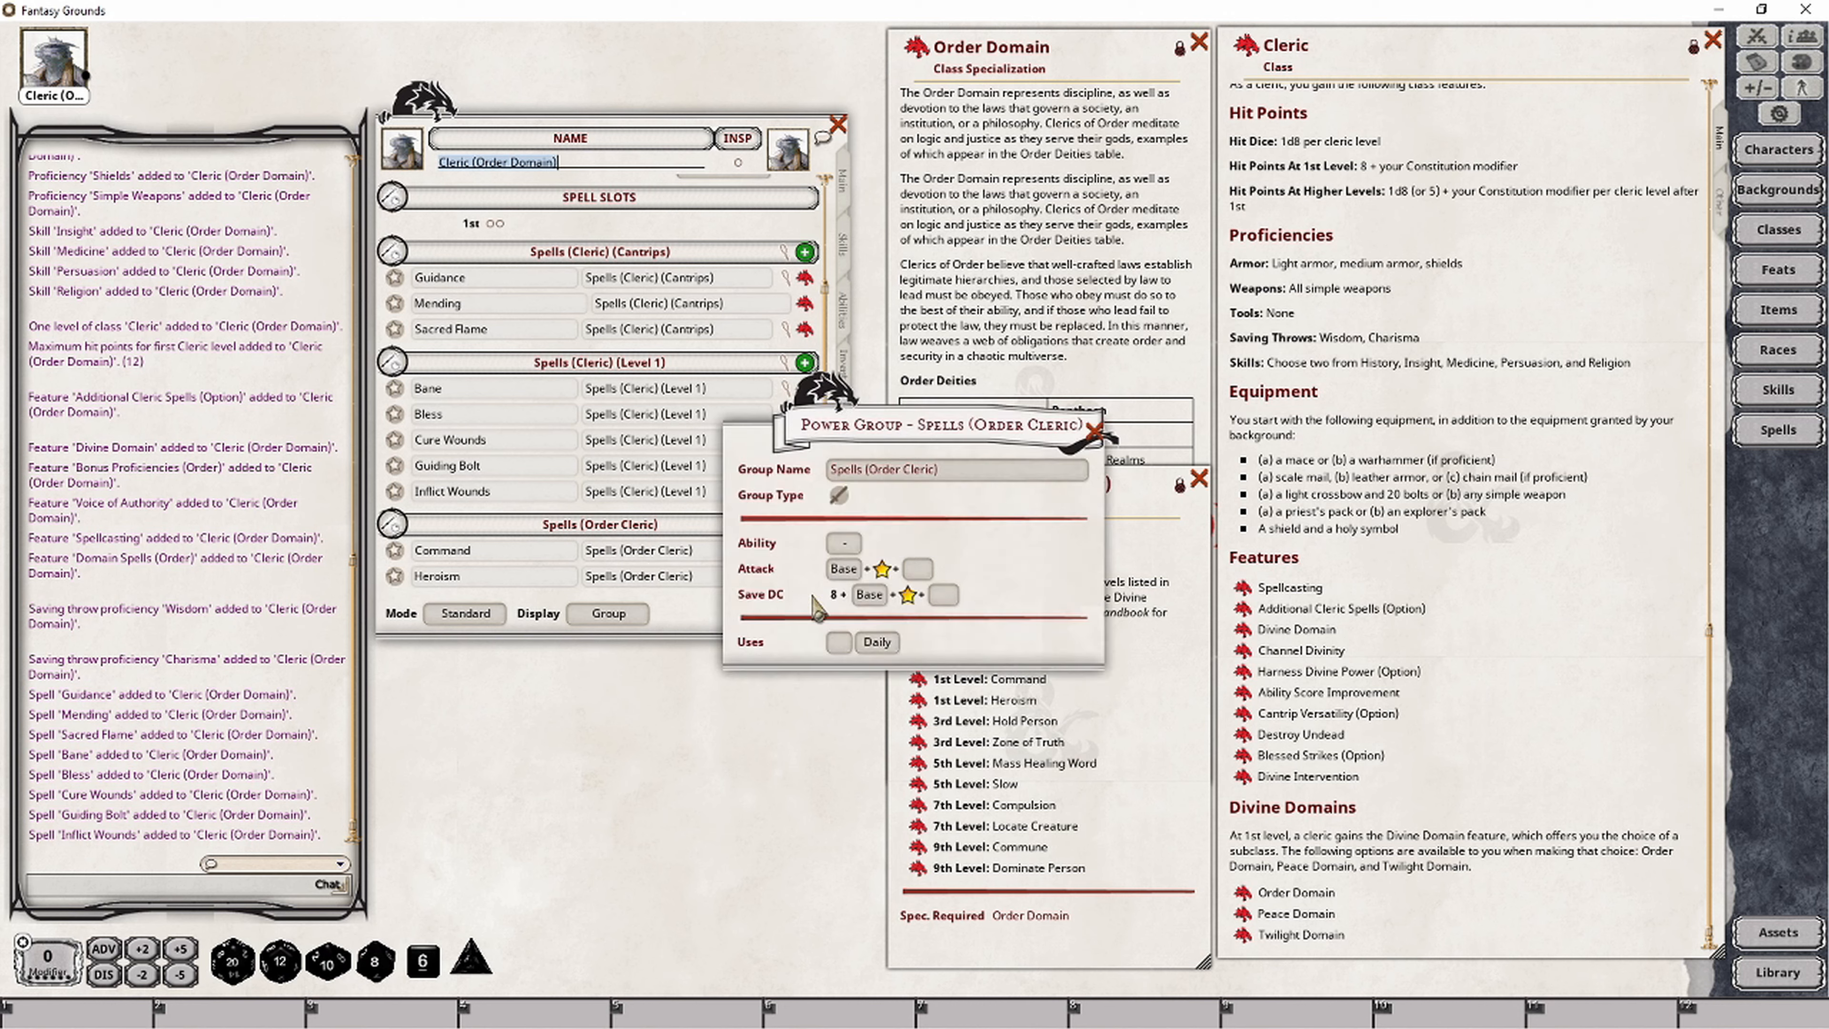
left_click(839, 497)
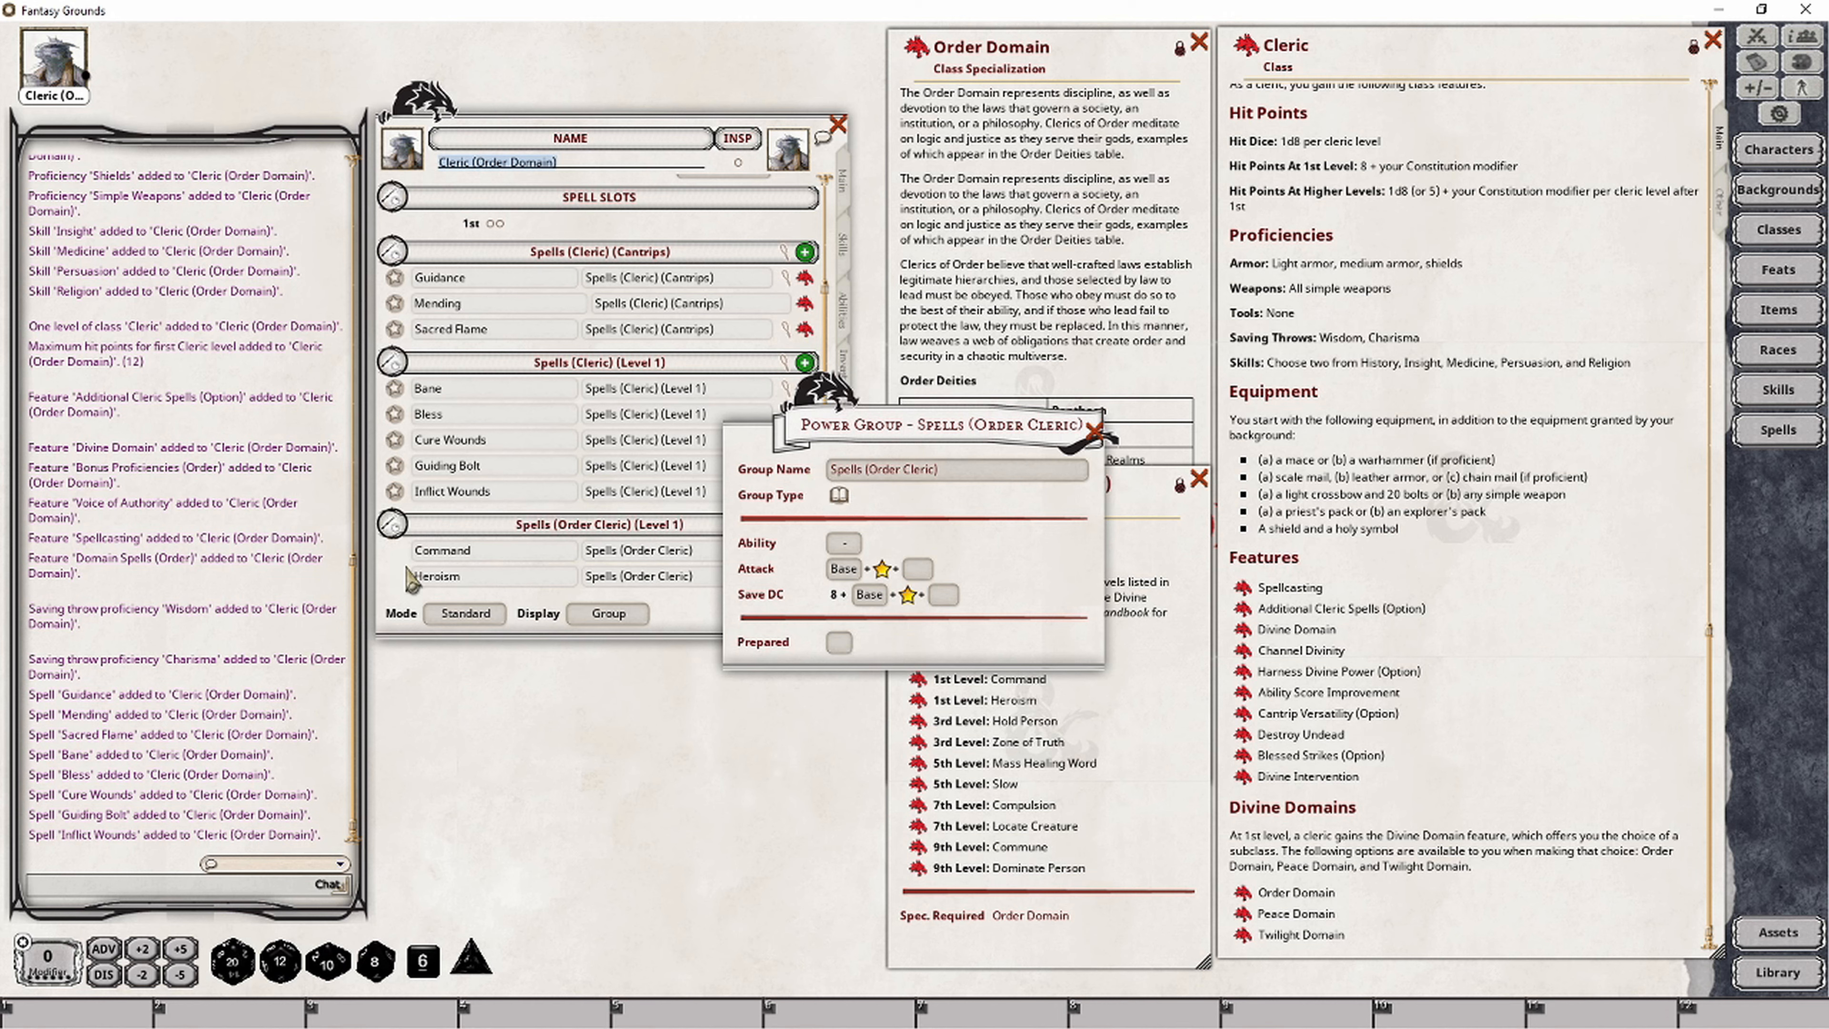
left_click_drag(952, 426, 1098, 485)
Step: Show the character's powers in Preparation mode with the Actions display
left_click(465, 613)
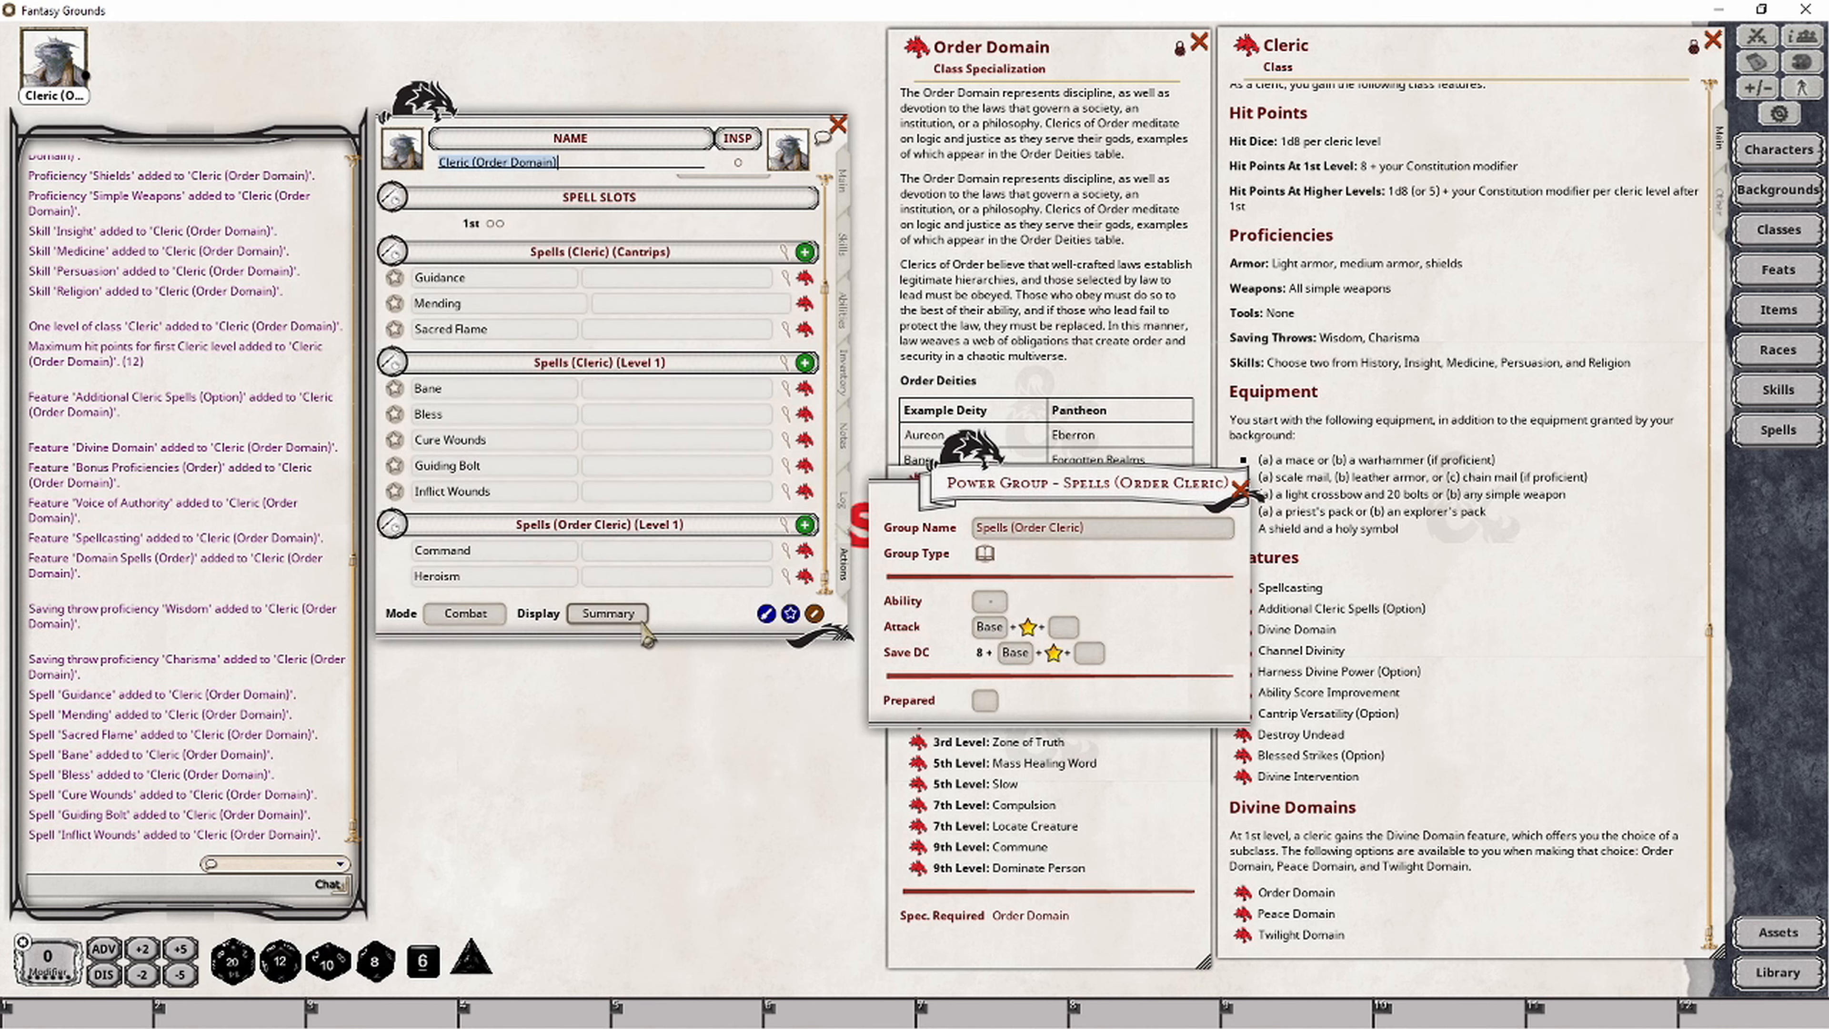
left_click(608, 613)
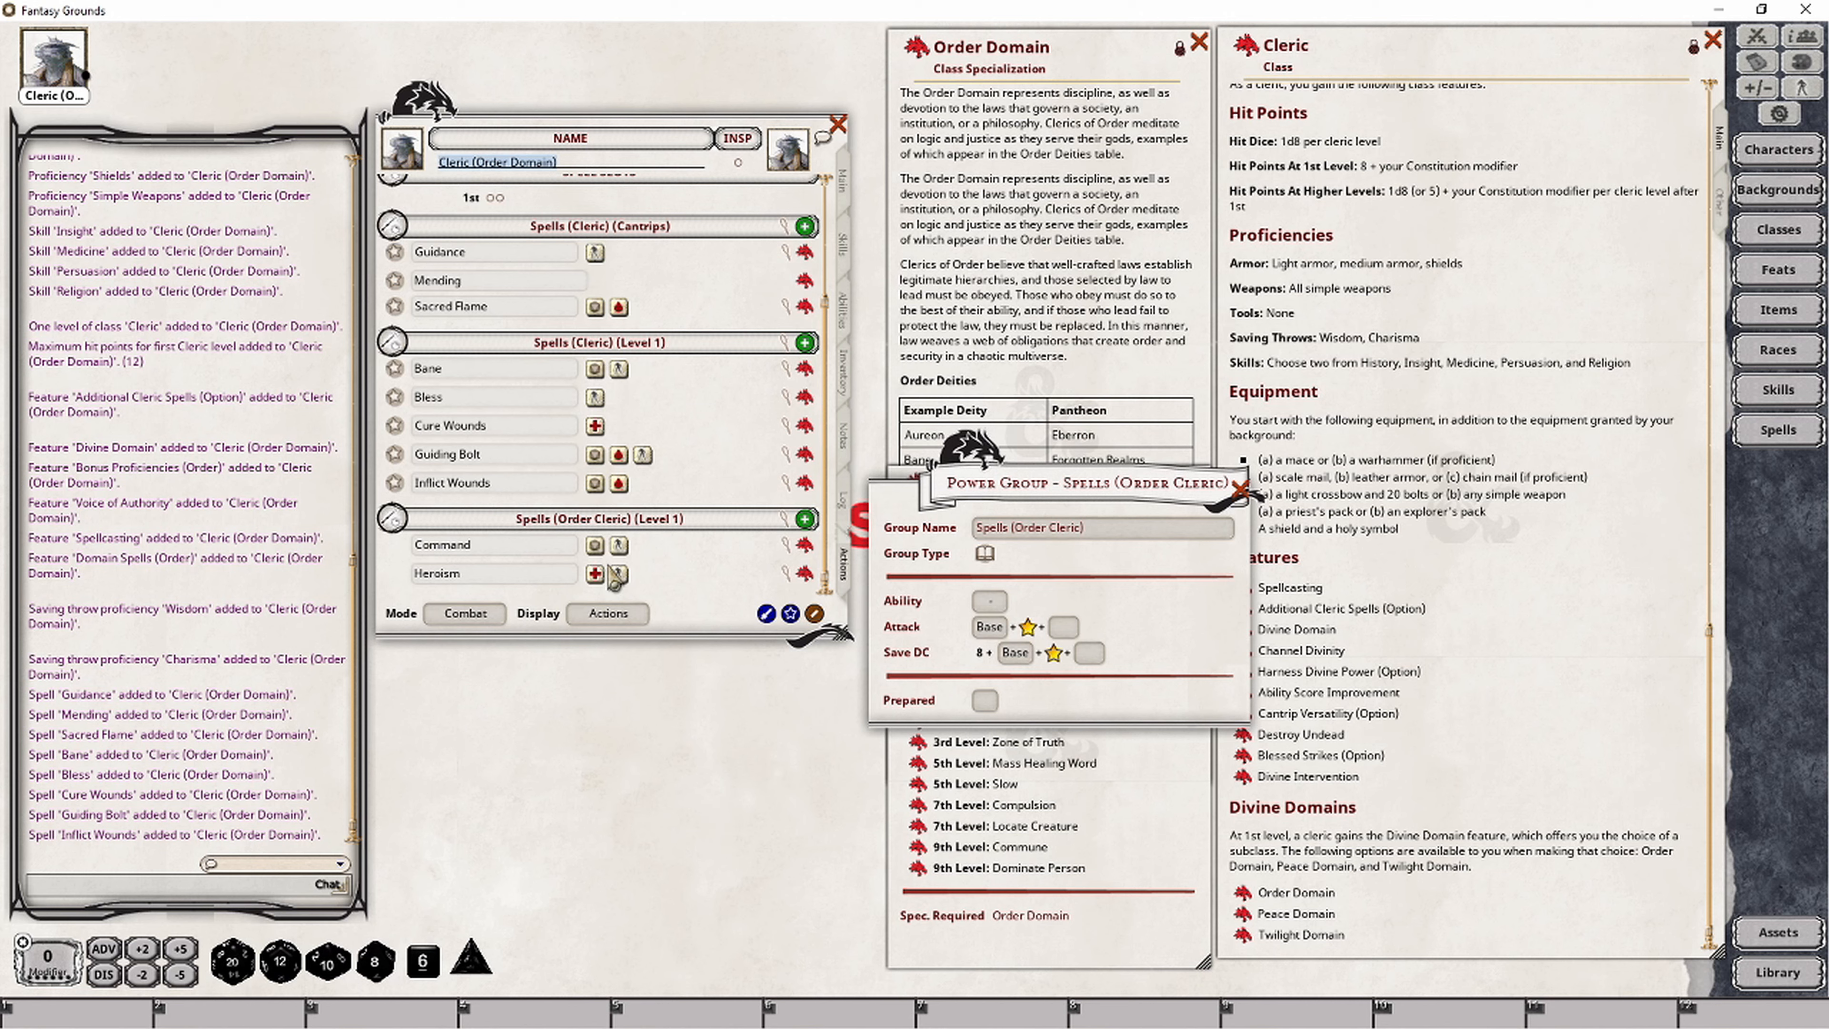
left_click(469, 615)
scroll(482, 533, "down", 1)
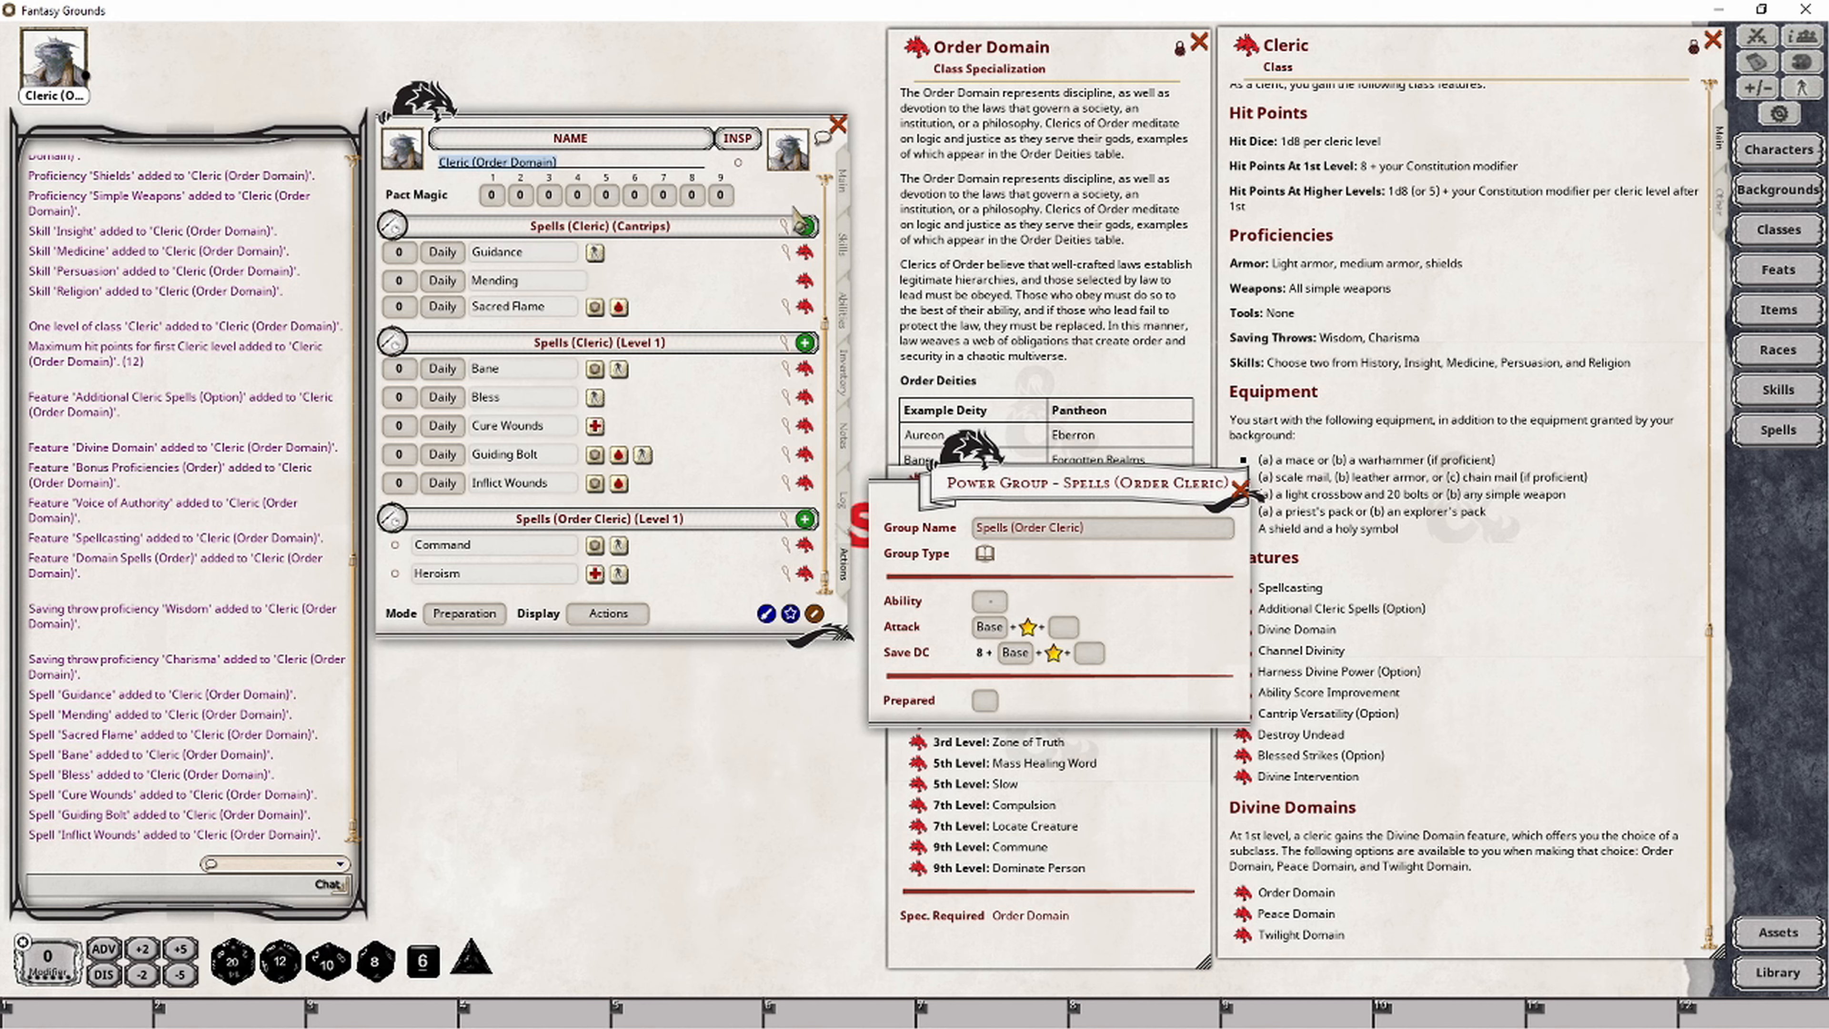
Step: Check the cantrip group's settings, and set the group type of the level 1 Cleric spells to Spells
left_click(791, 230)
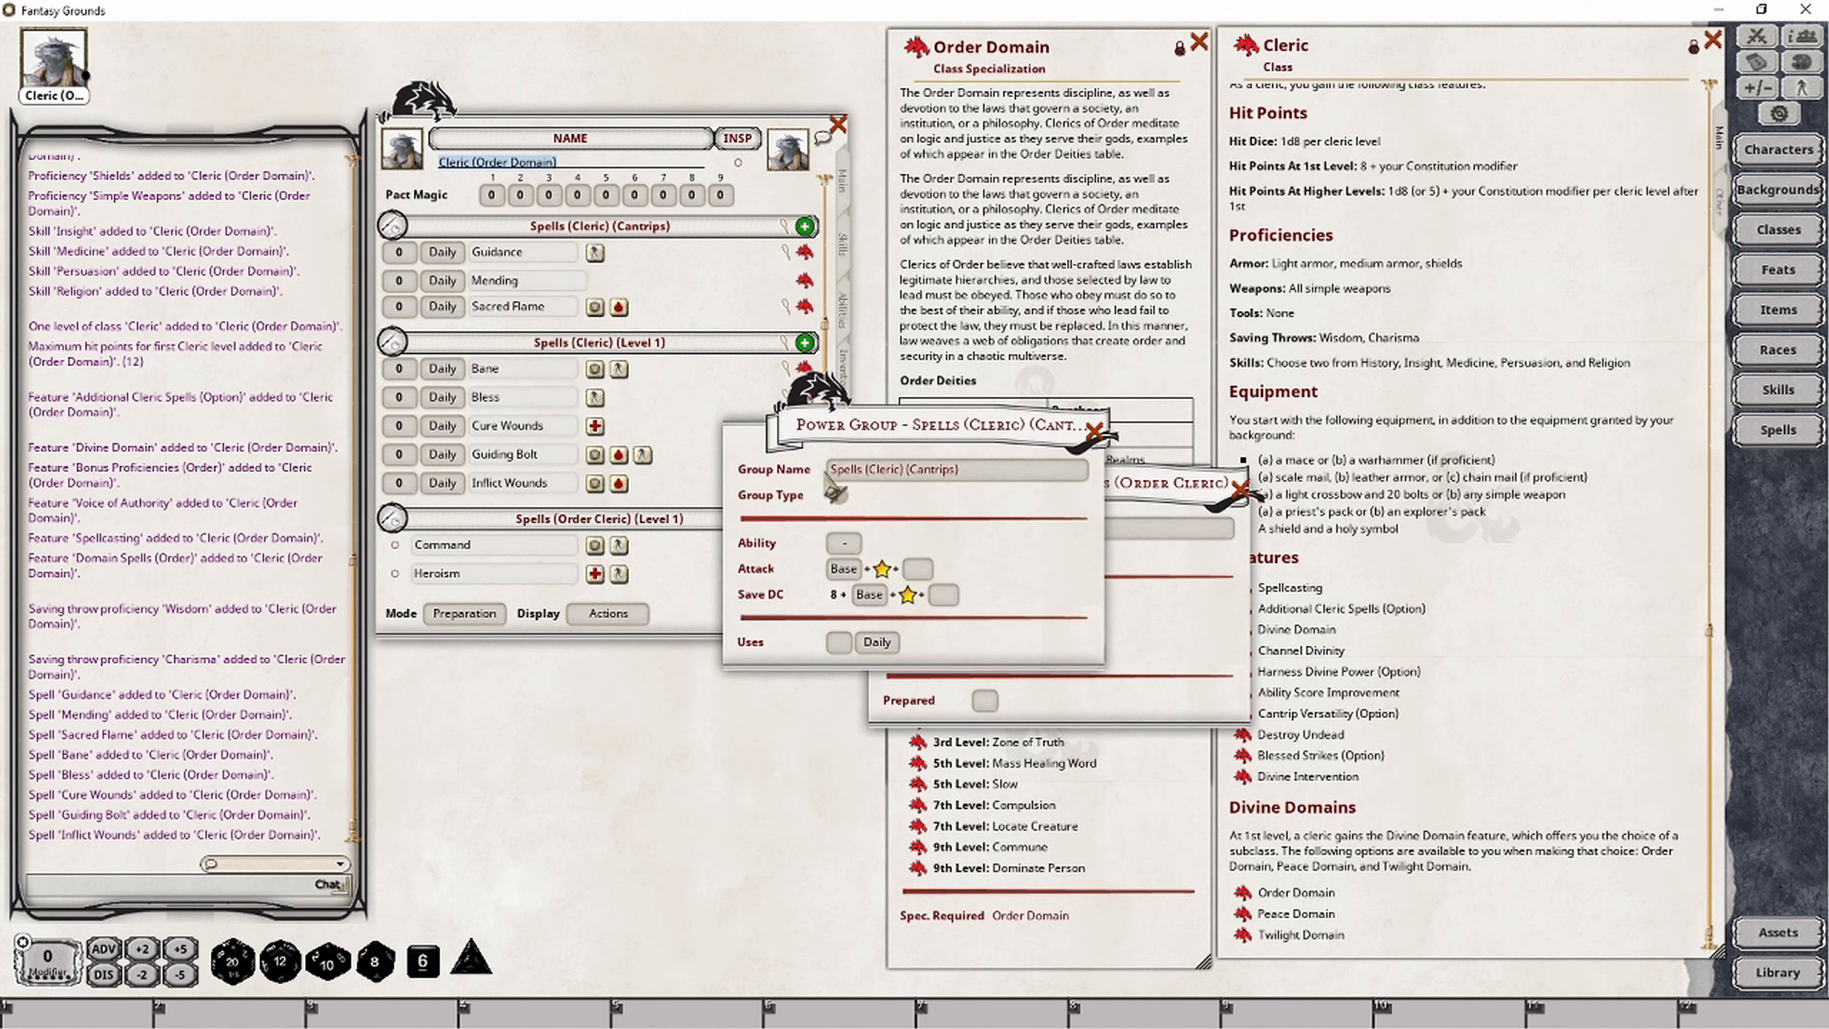
left_click(1095, 429)
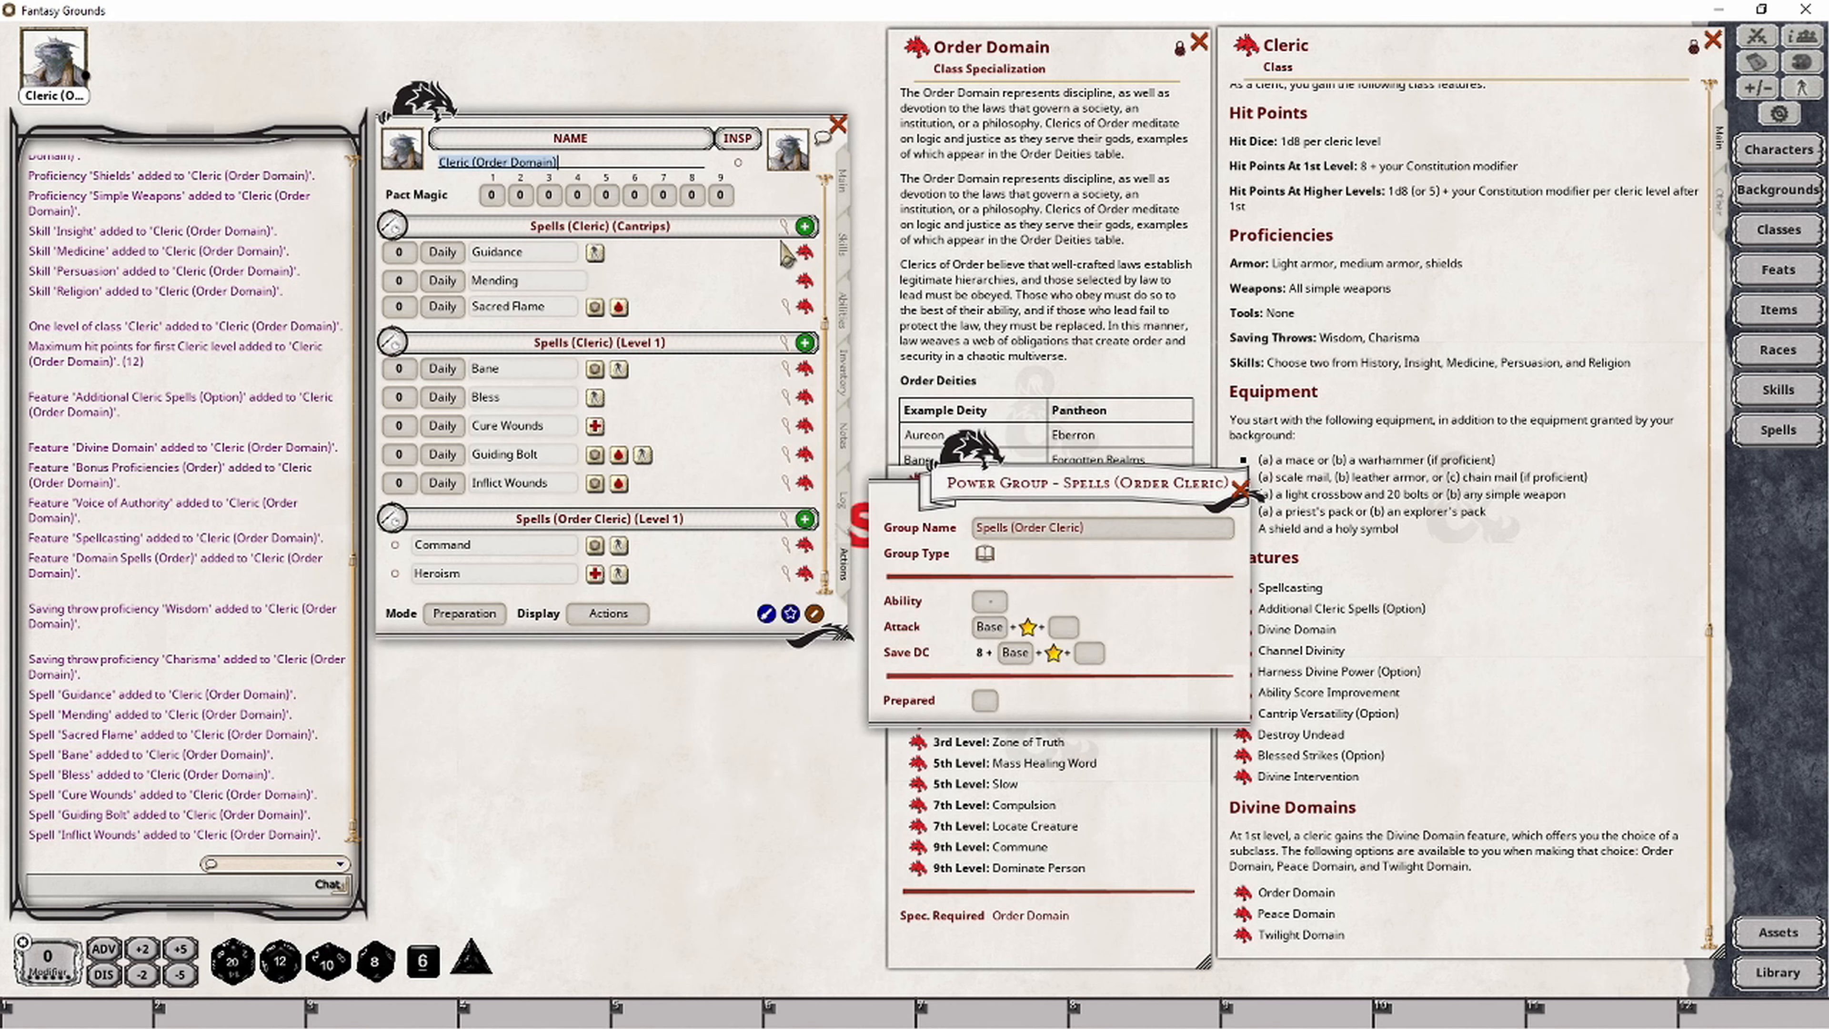
left_click(793, 345)
left_click(838, 495)
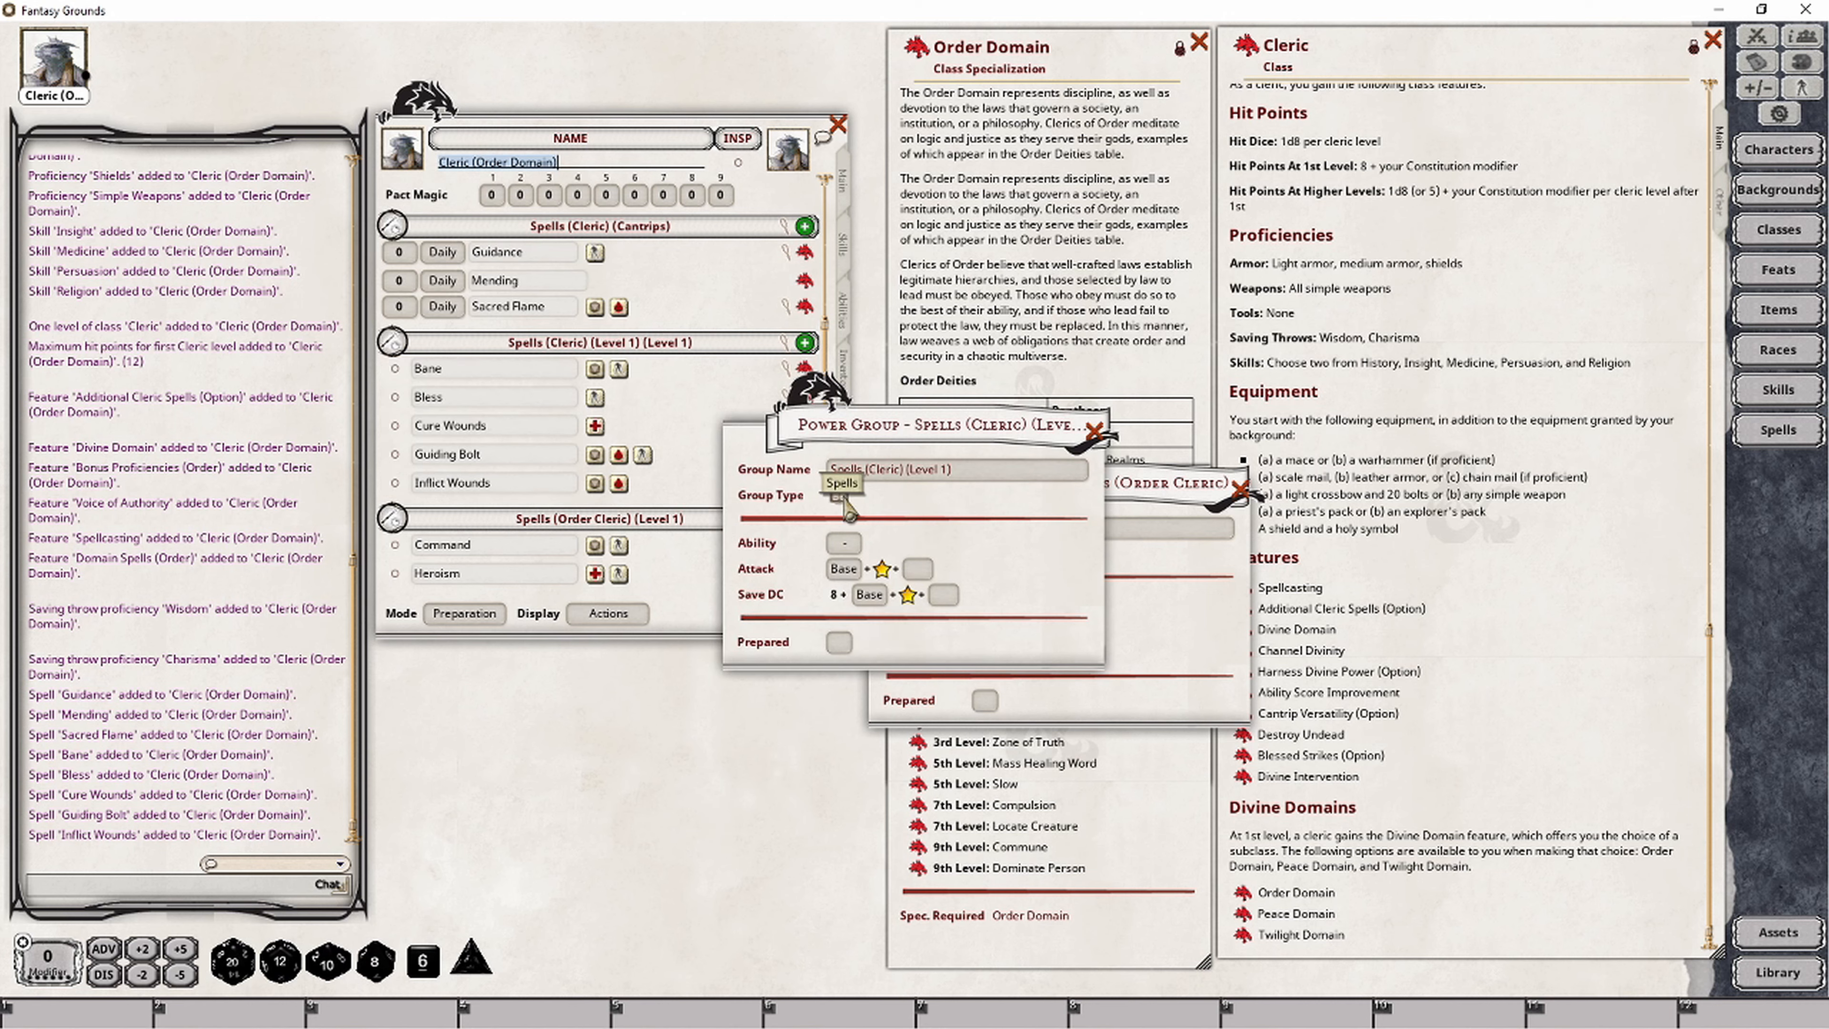
left_click(1095, 430)
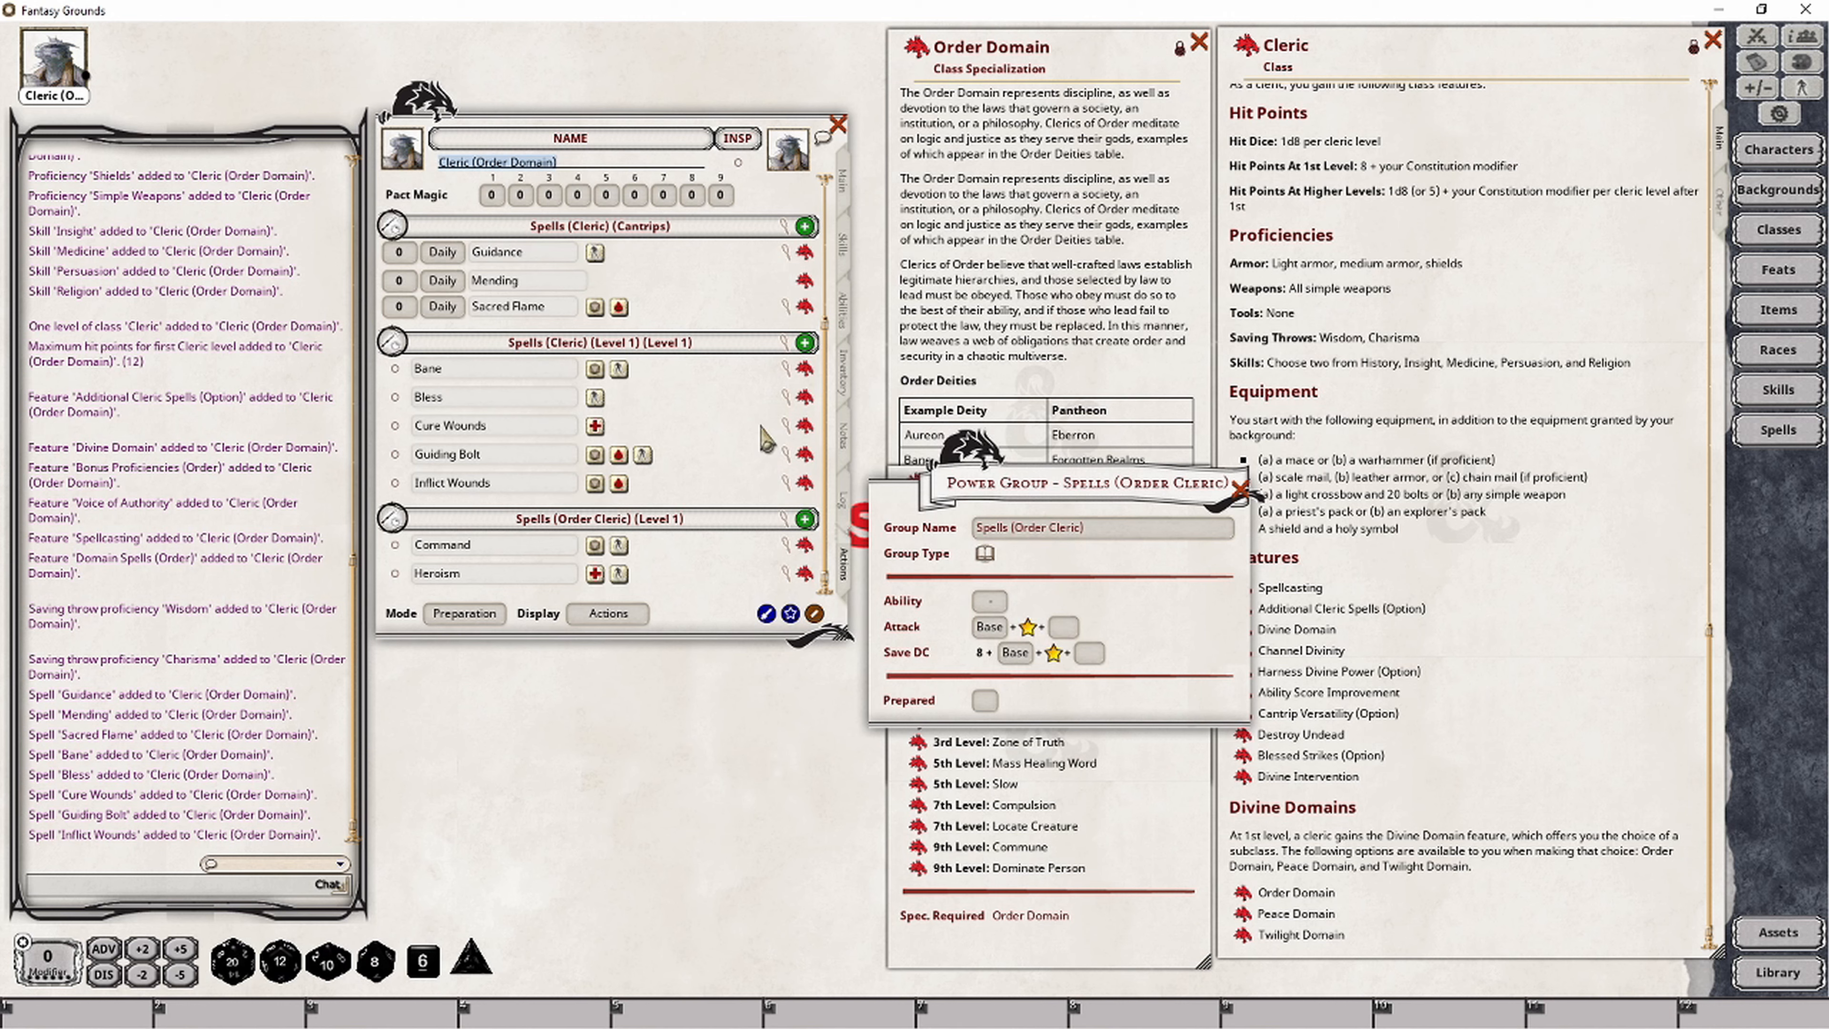
Step: Mark Bane, Bless, Cure Wounds and Guiding Bolt as prepared, and switch to Combat mode with the Actions display
left_click(394, 369)
left_click(394, 397)
left_click(395, 425)
left_click(394, 454)
left_click(489, 617)
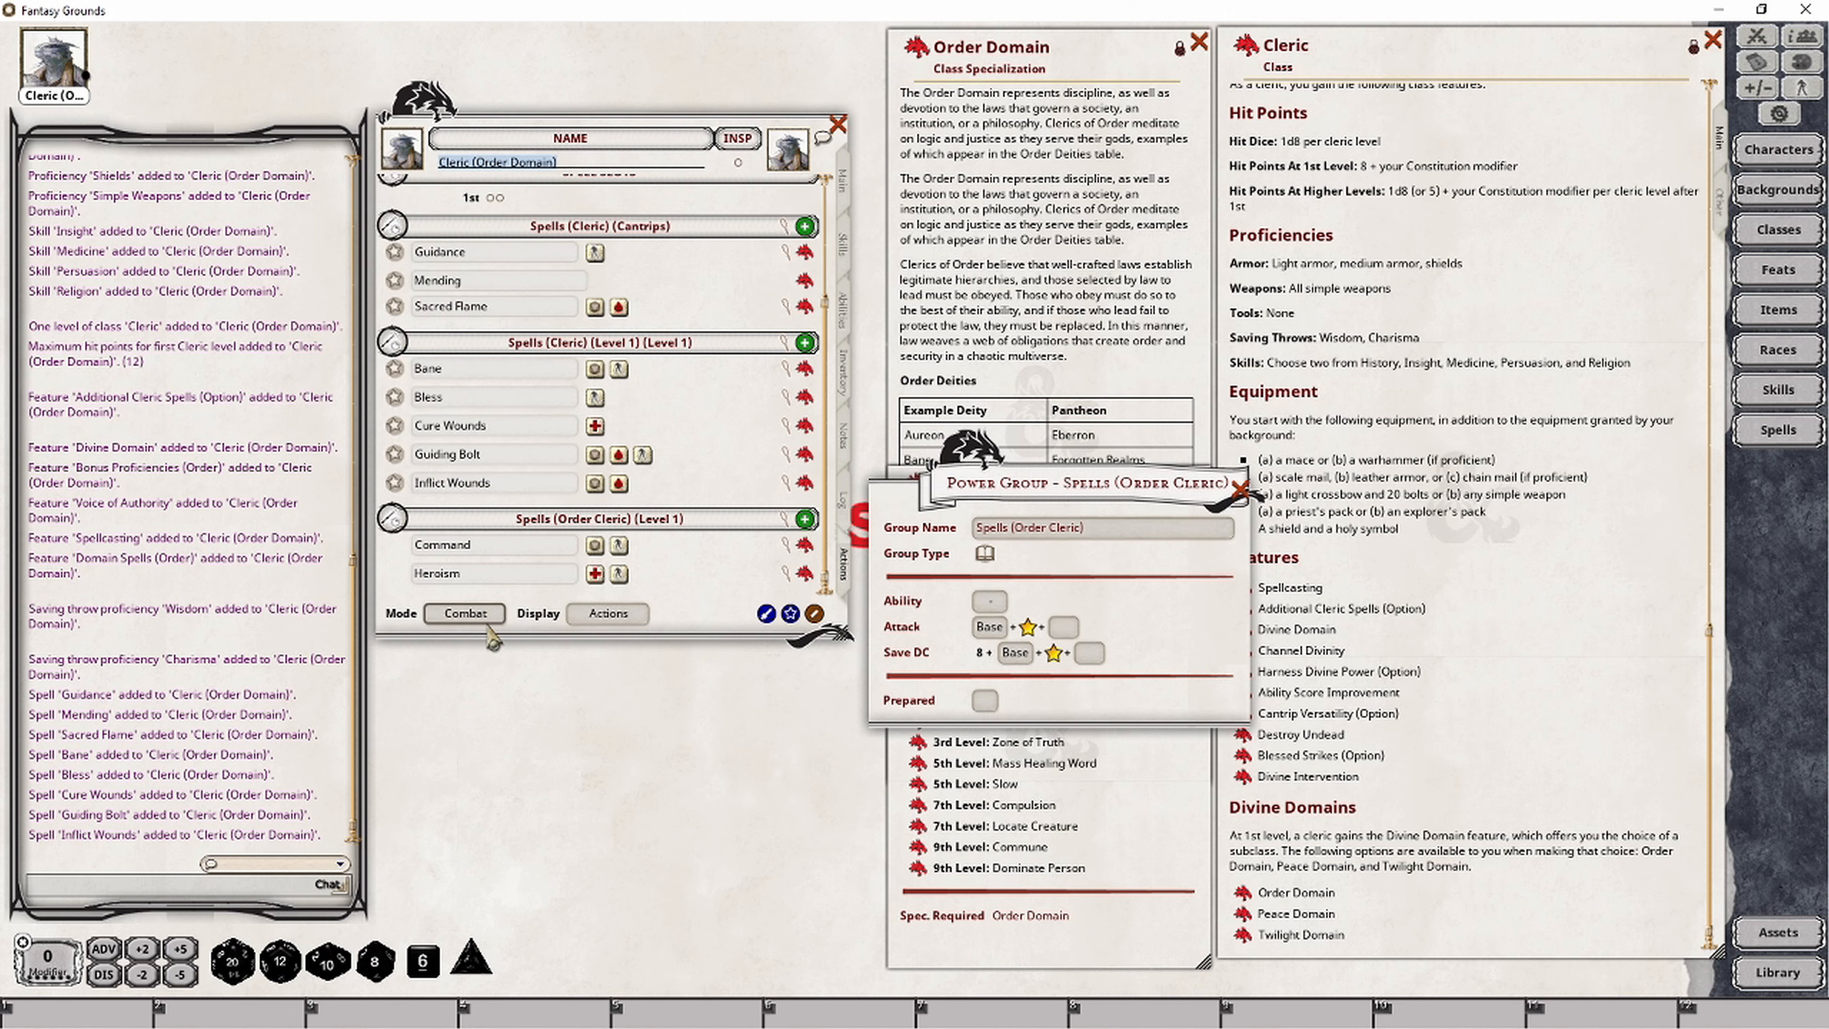
left_click(613, 621)
left_click(612, 619)
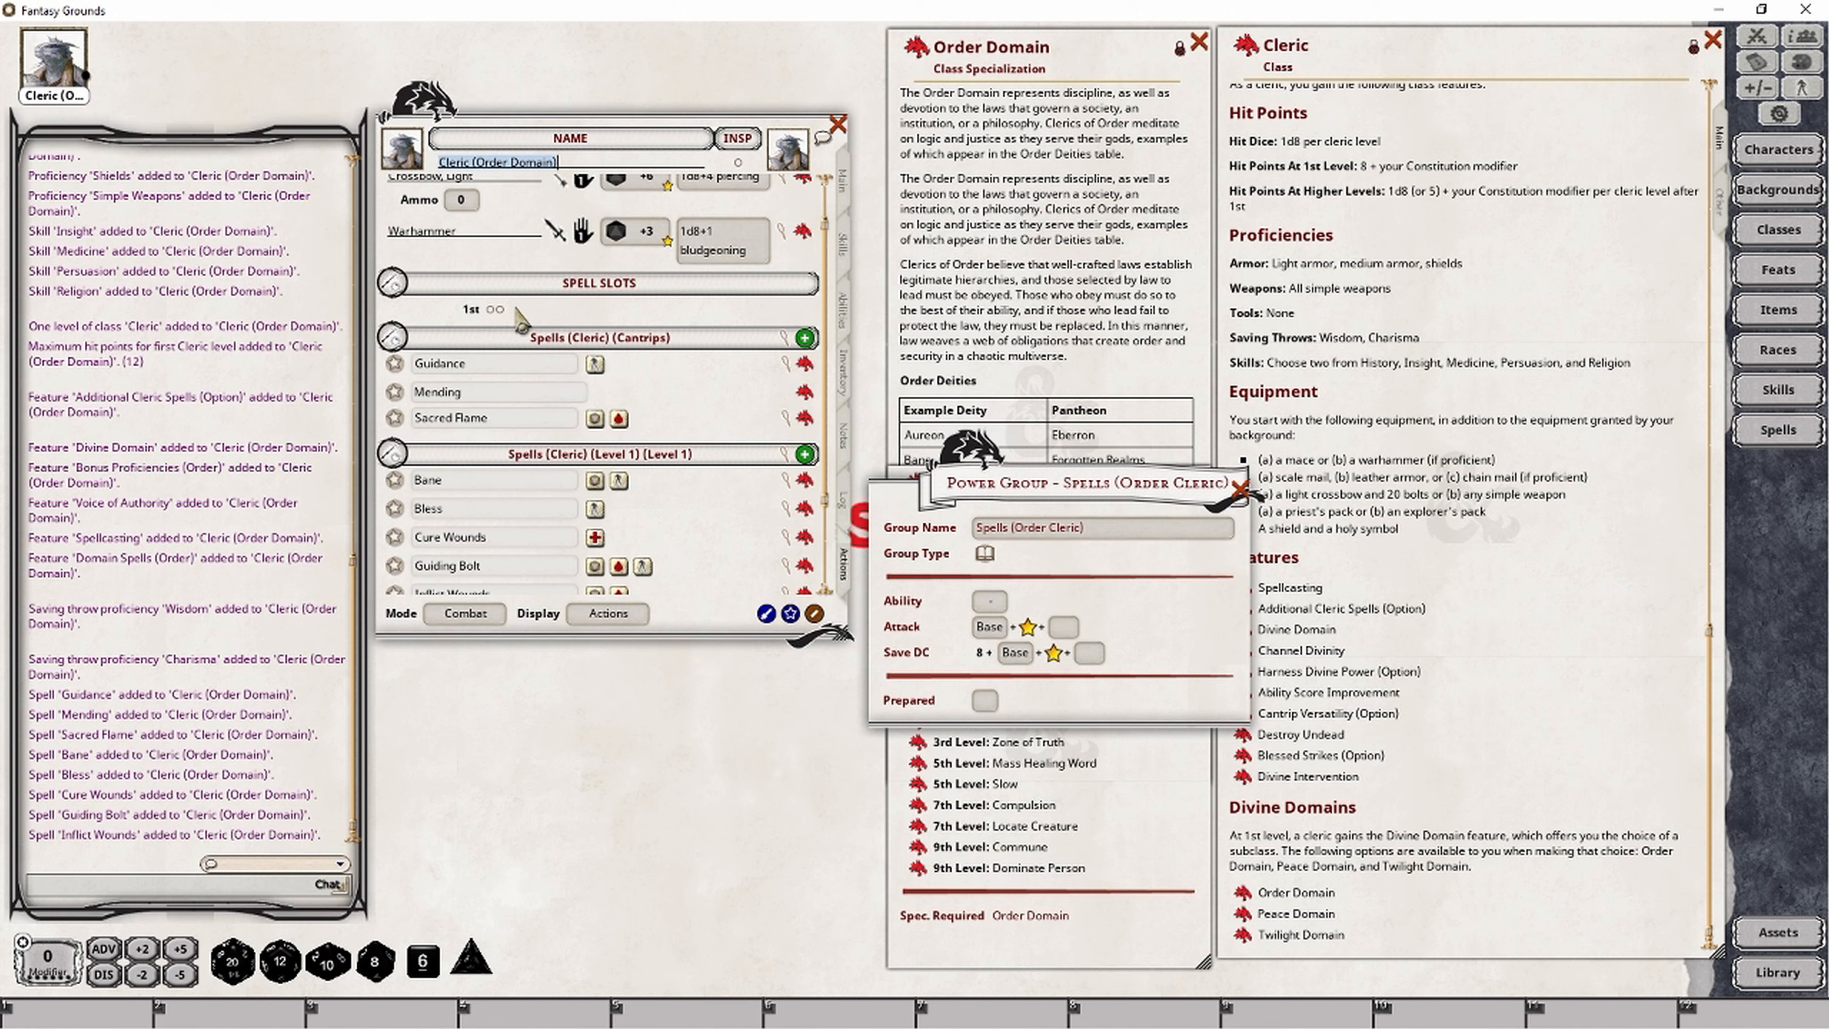
Step: Mark both 1st-level spell slots as used to check the spell list in Combat mode, and free them again
scroll(544, 418, "down", 3)
left_click(496, 199)
left_click(500, 198)
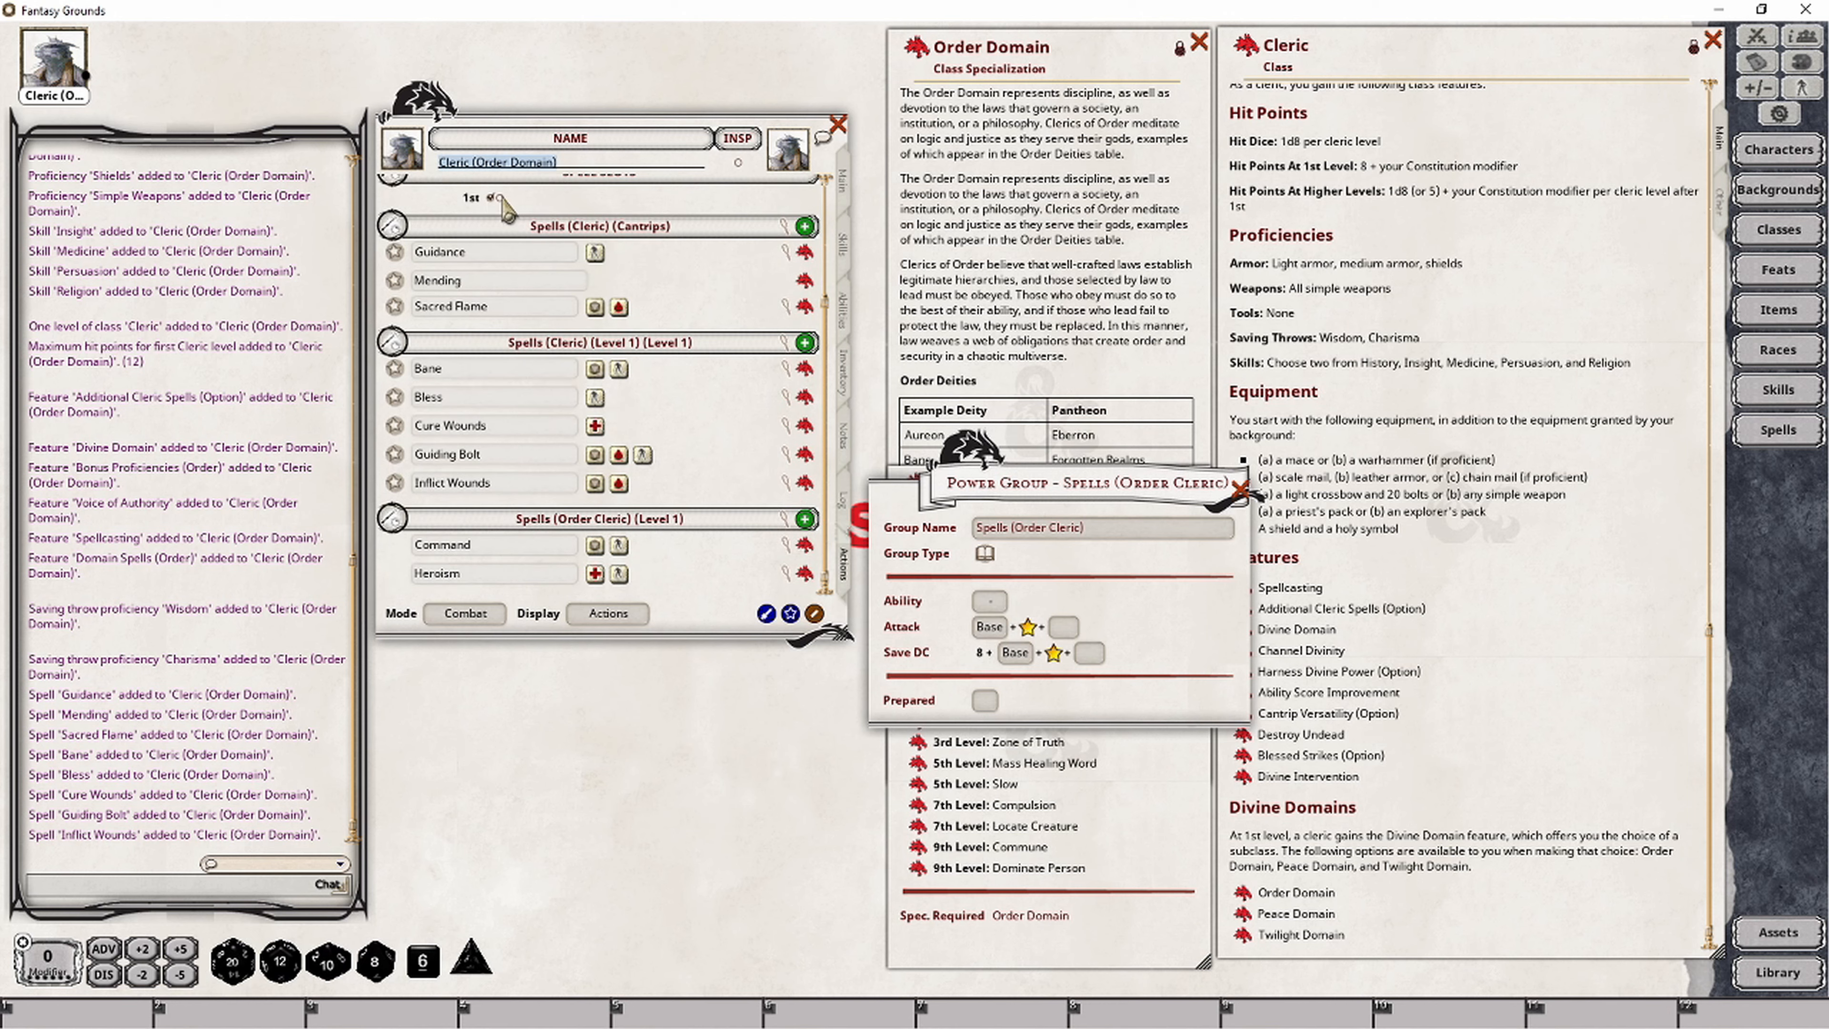
scroll(514, 532, "up", 4)
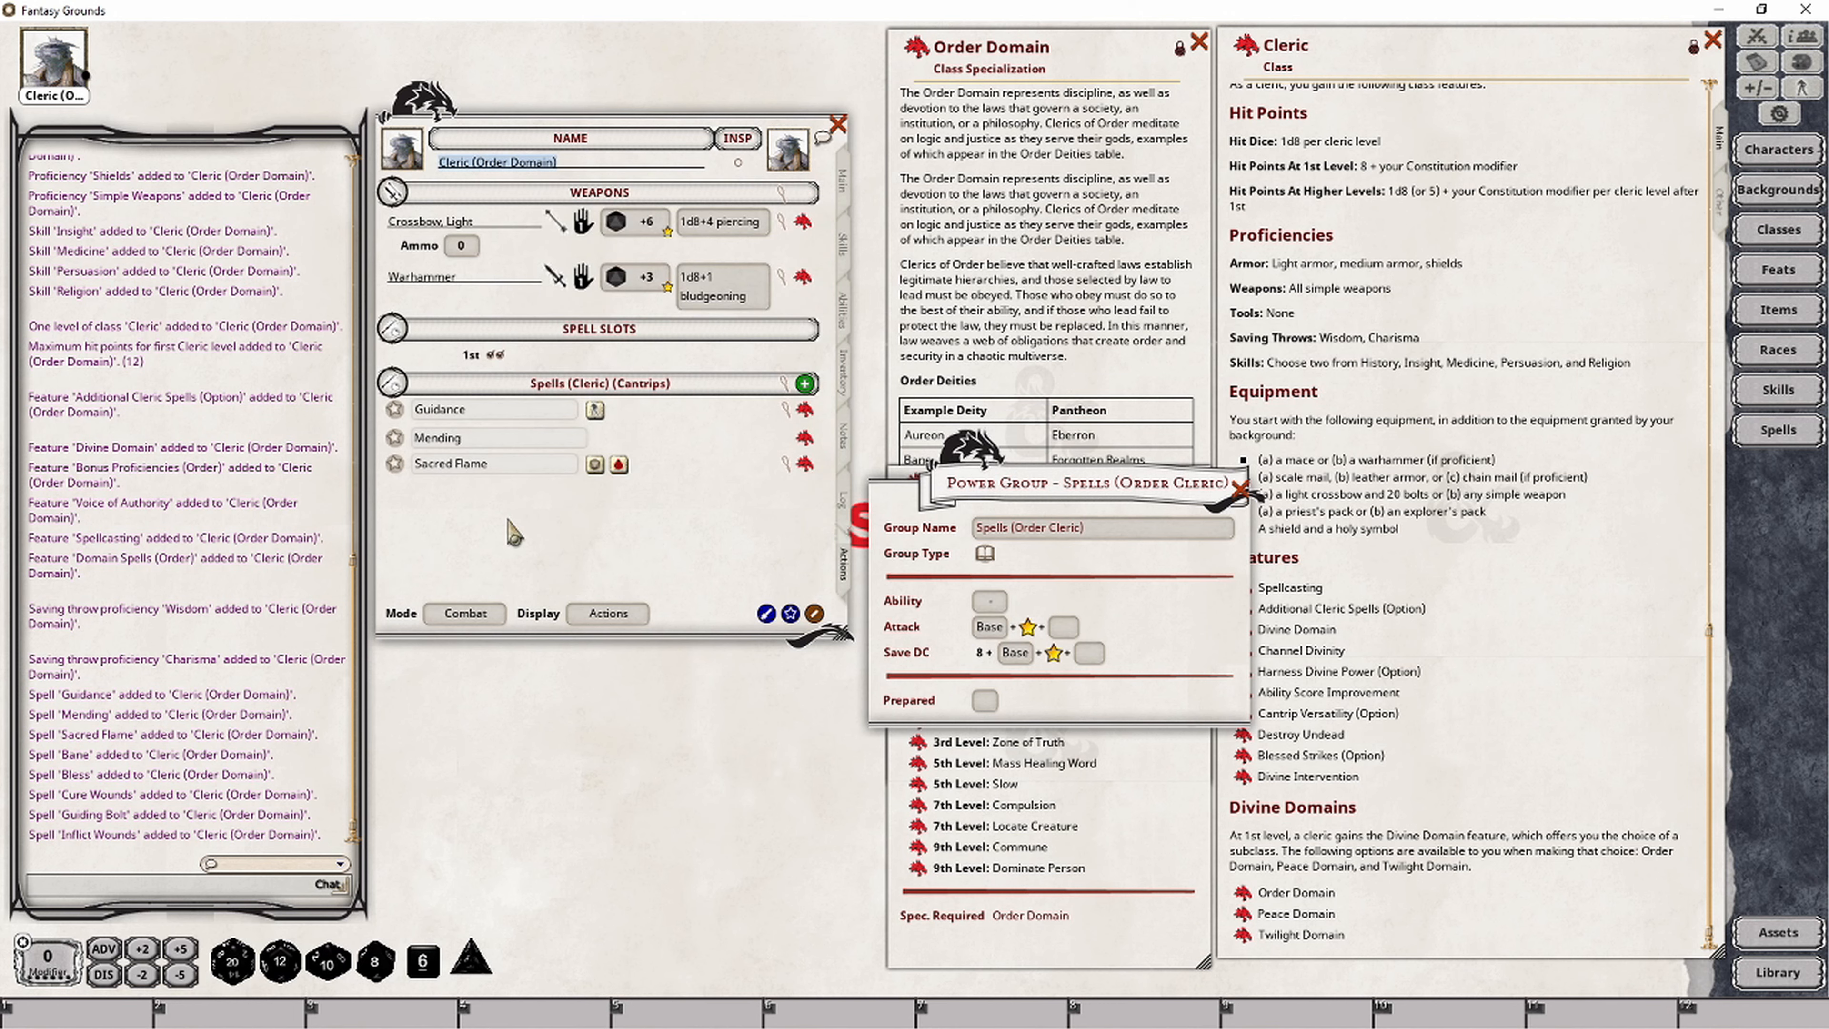
left_click(492, 354)
scroll(576, 551, "down", 3)
scroll(576, 551, "down", 1)
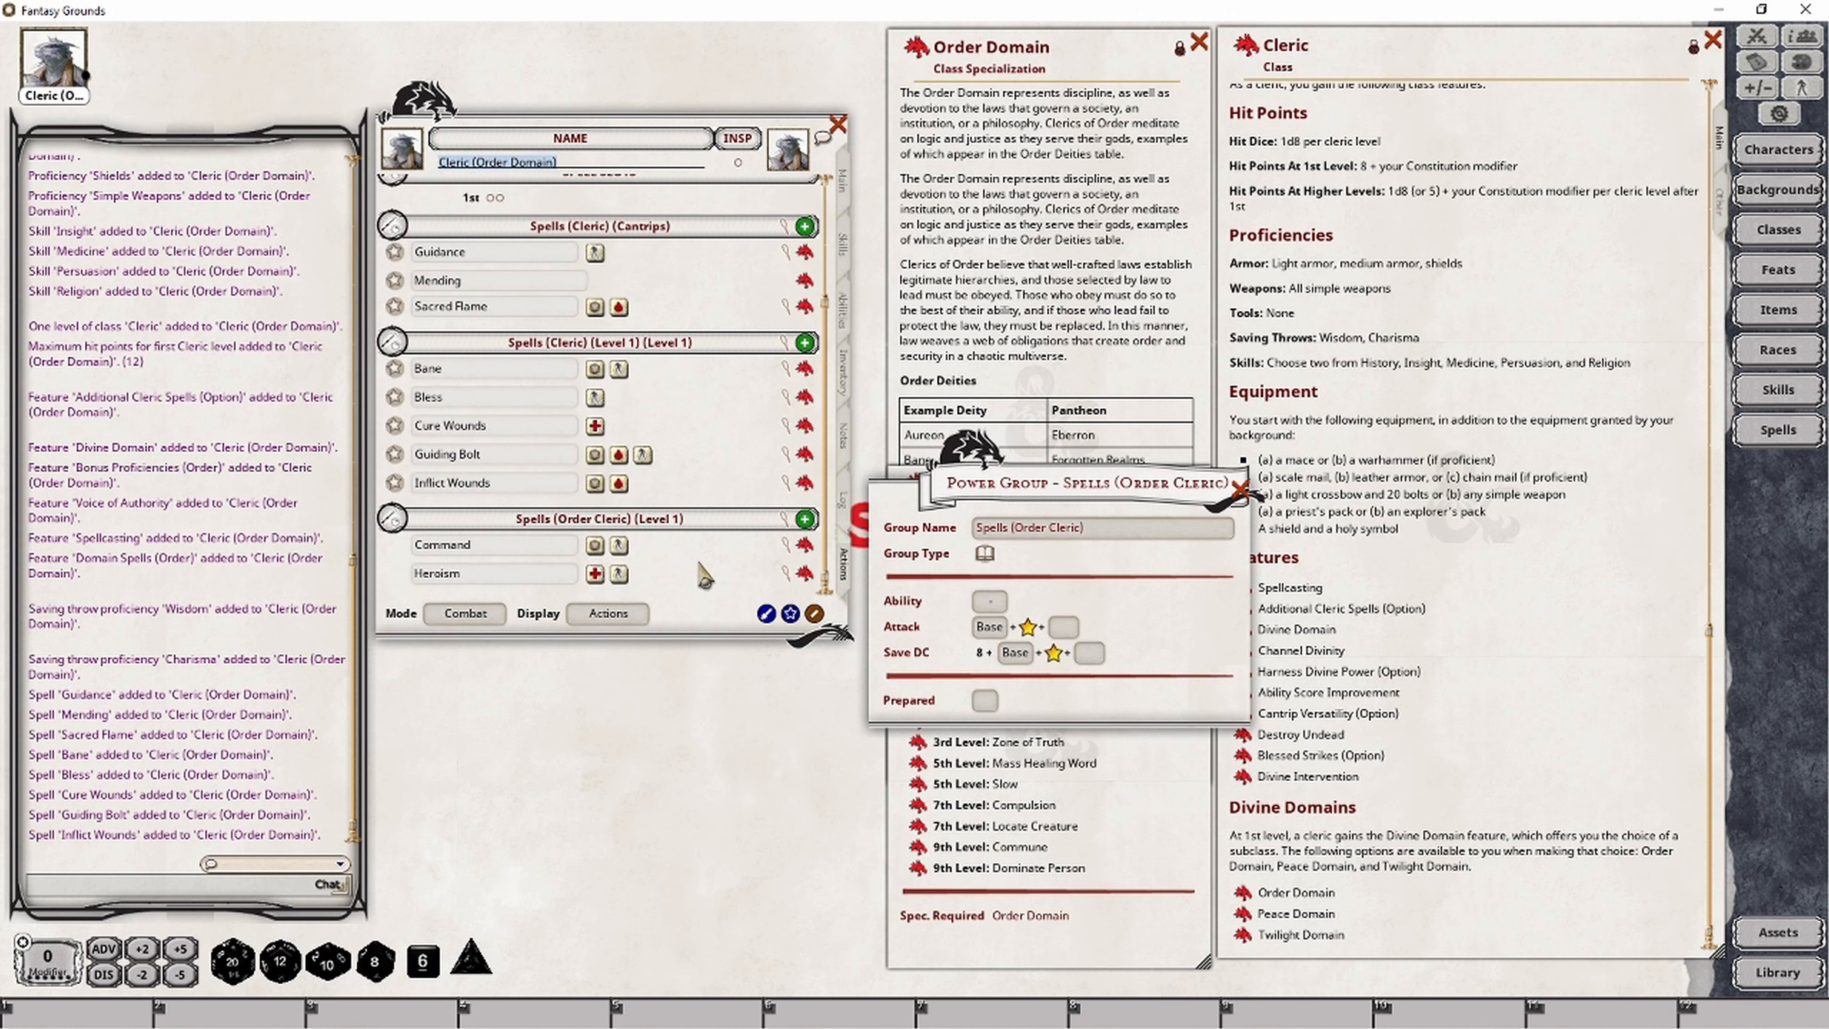
Step: Close the power group settings and mark the character as proficient in the Intimidation skill
left_click(1240, 490)
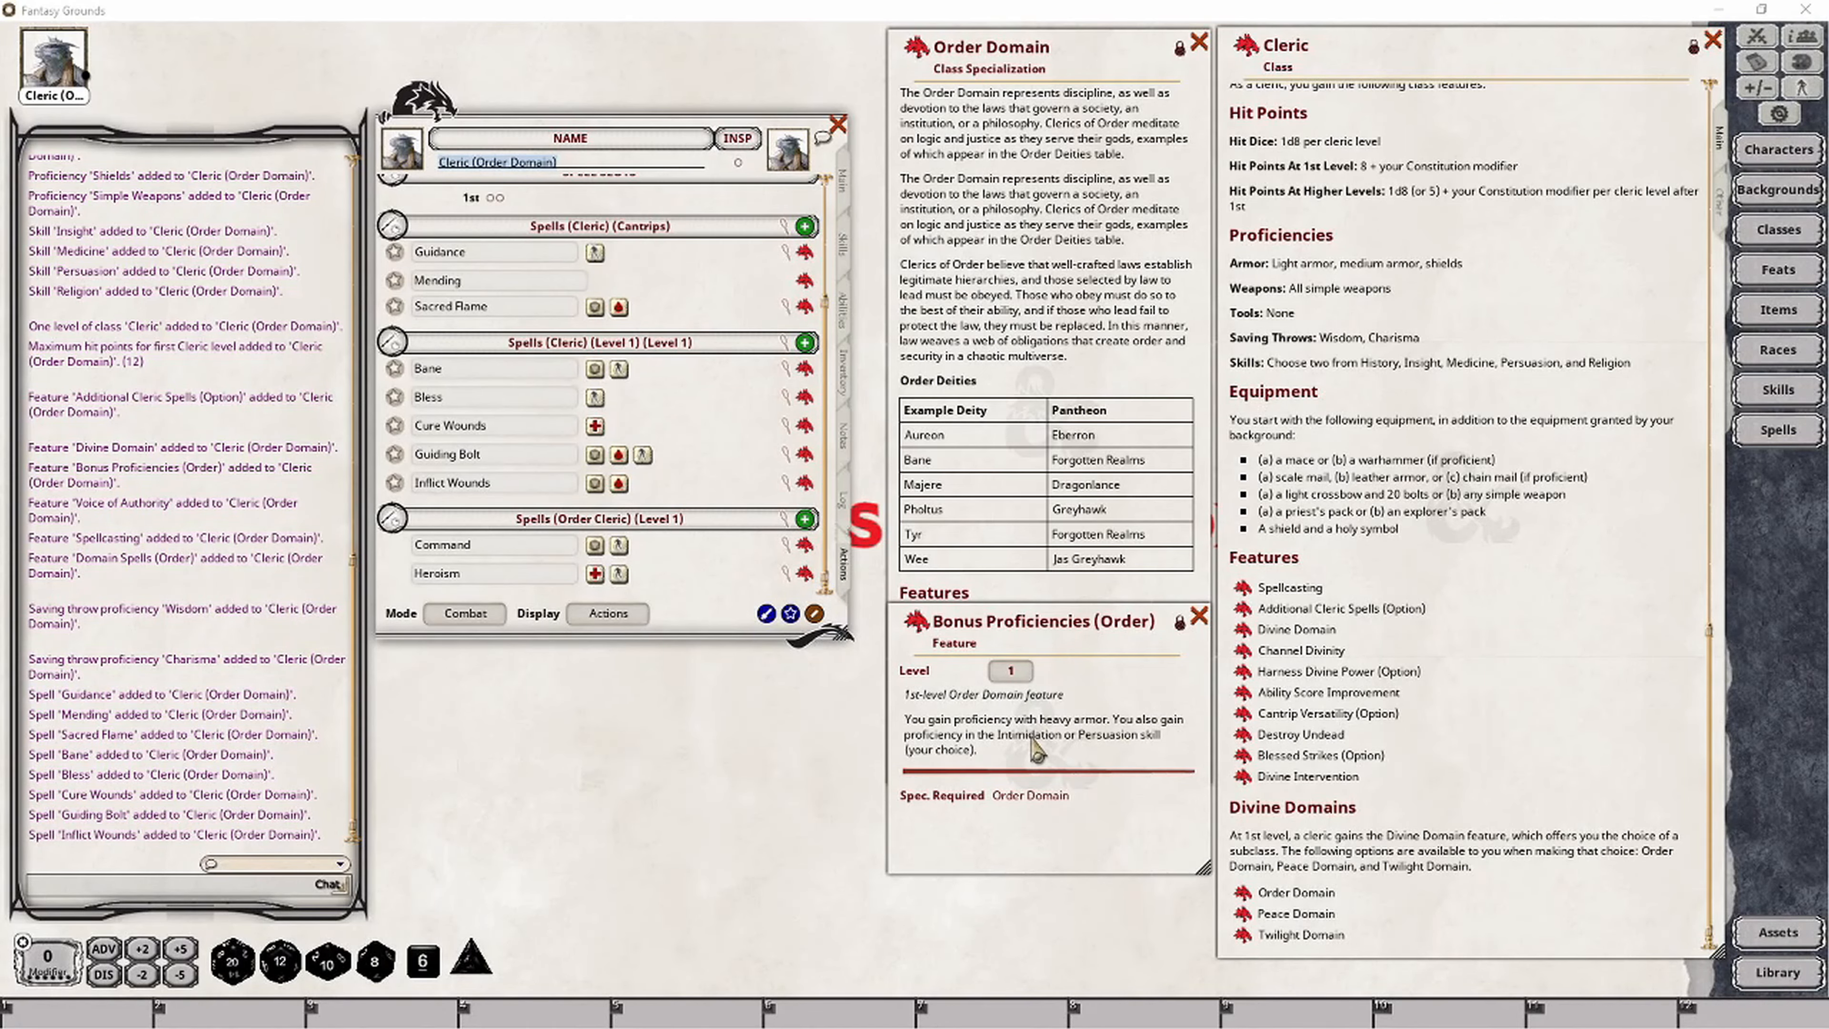
left_click(849, 267)
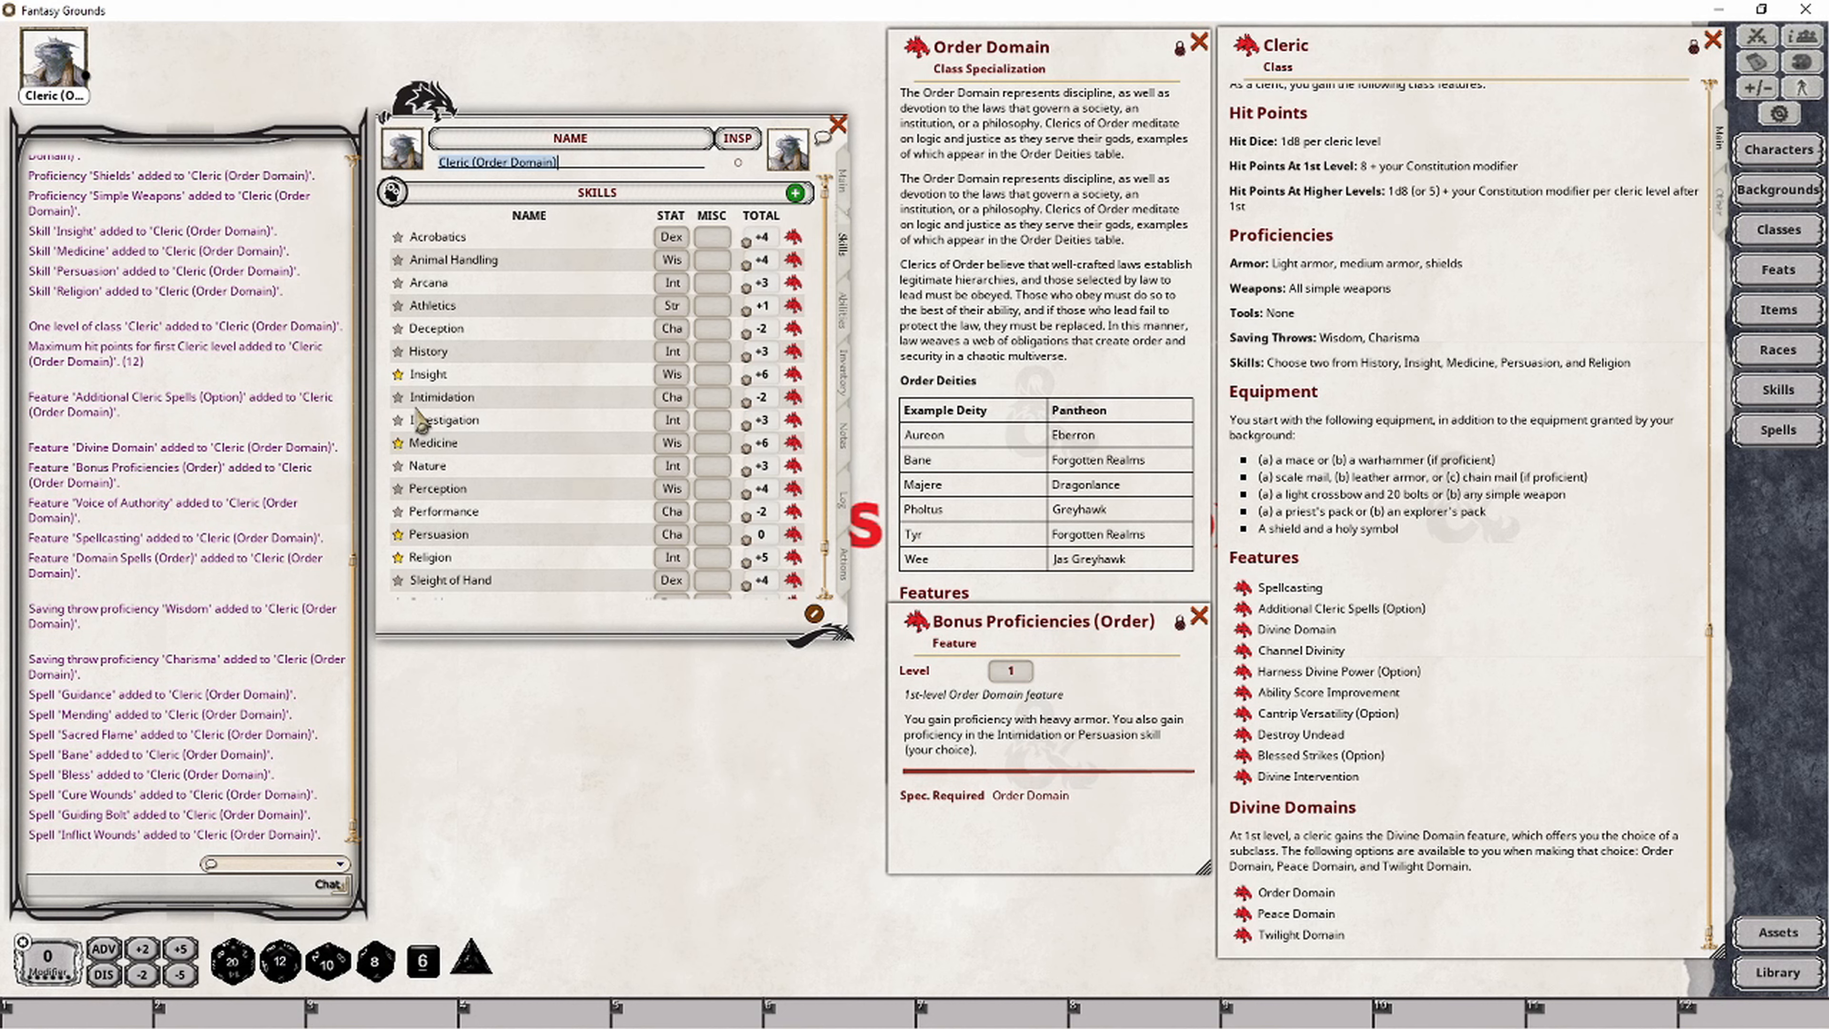
left_click(398, 397)
left_click(844, 184)
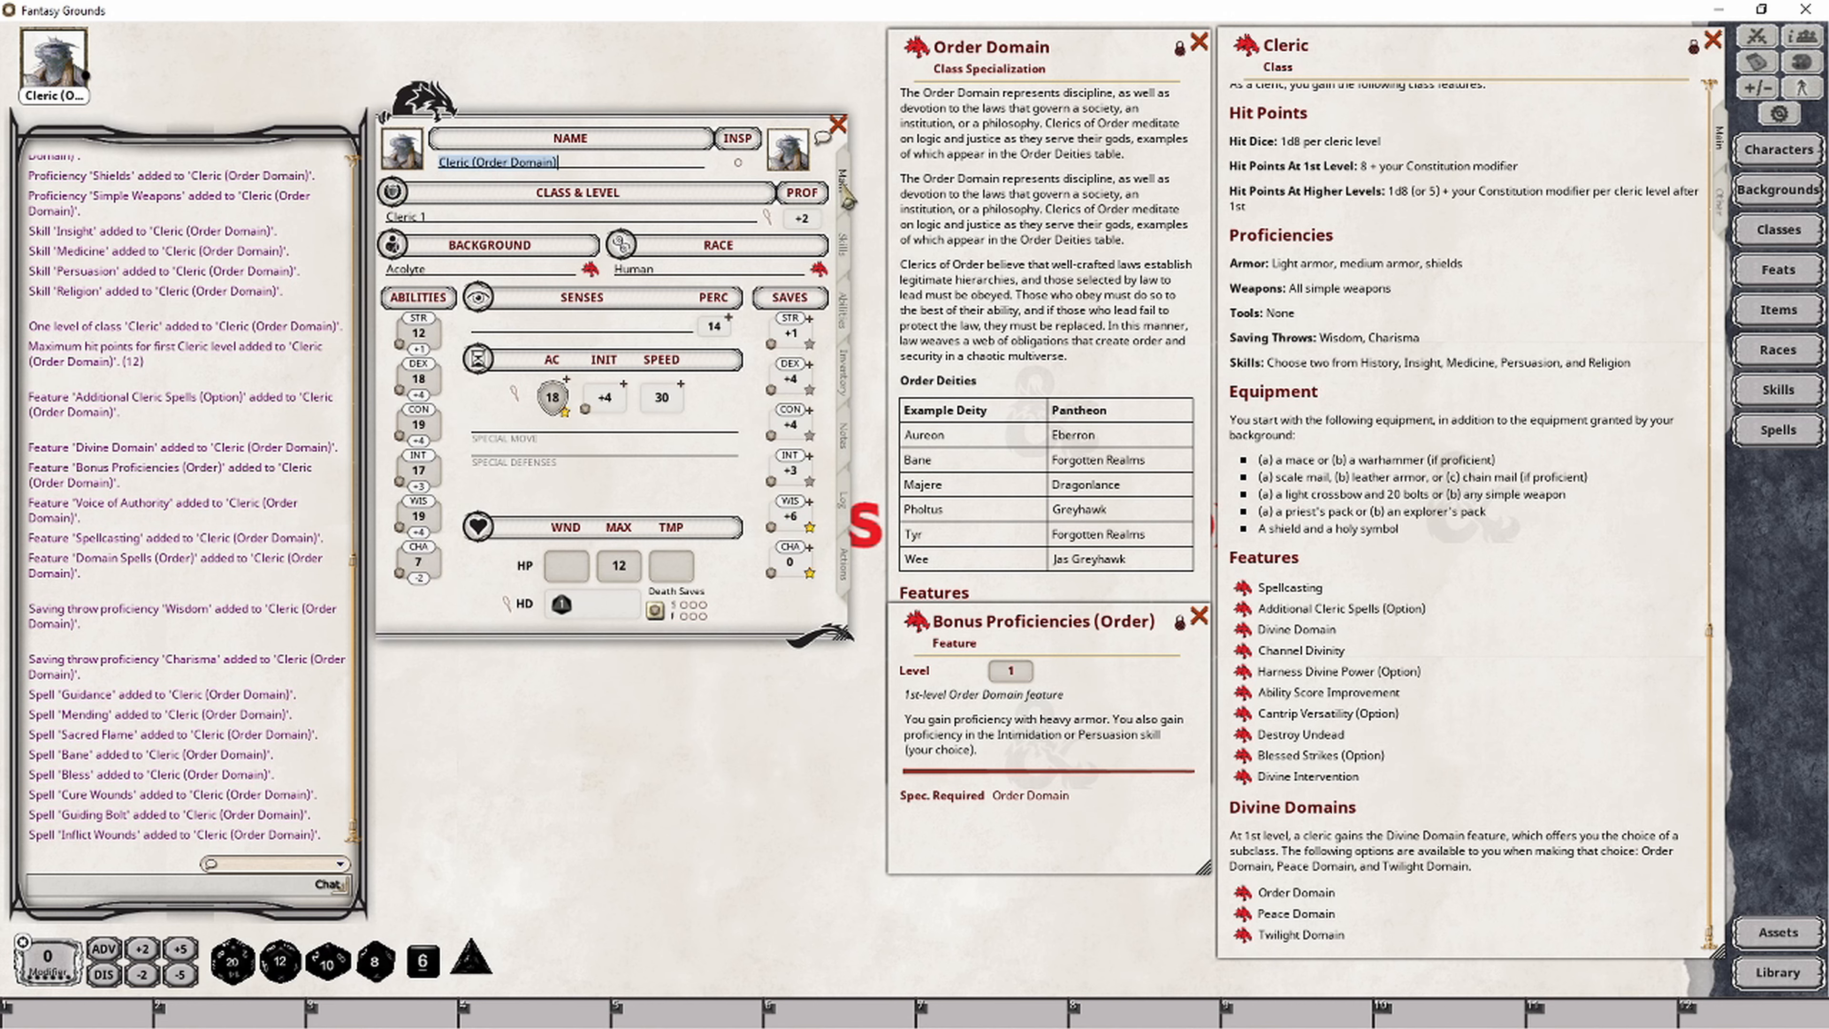
left_click(843, 238)
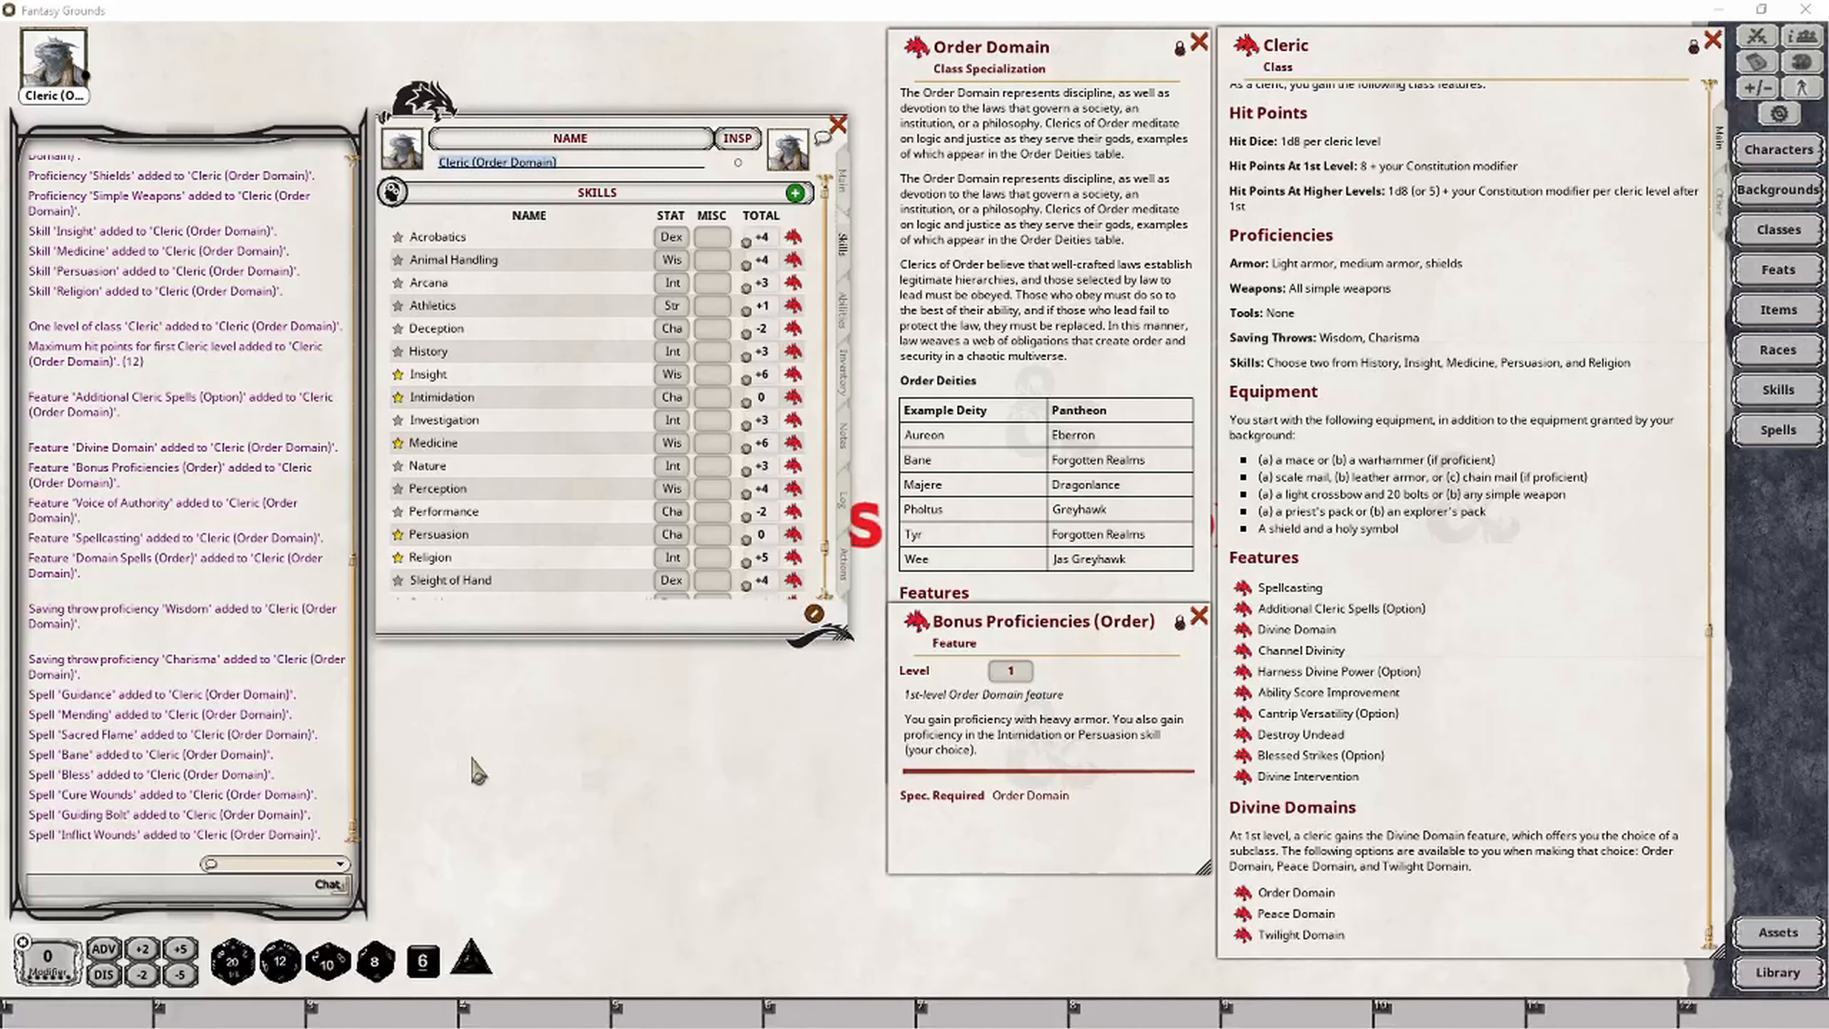
Step: Filter the item list by the Armor type, look through the armor entries, and close the list
left_click(1780, 311)
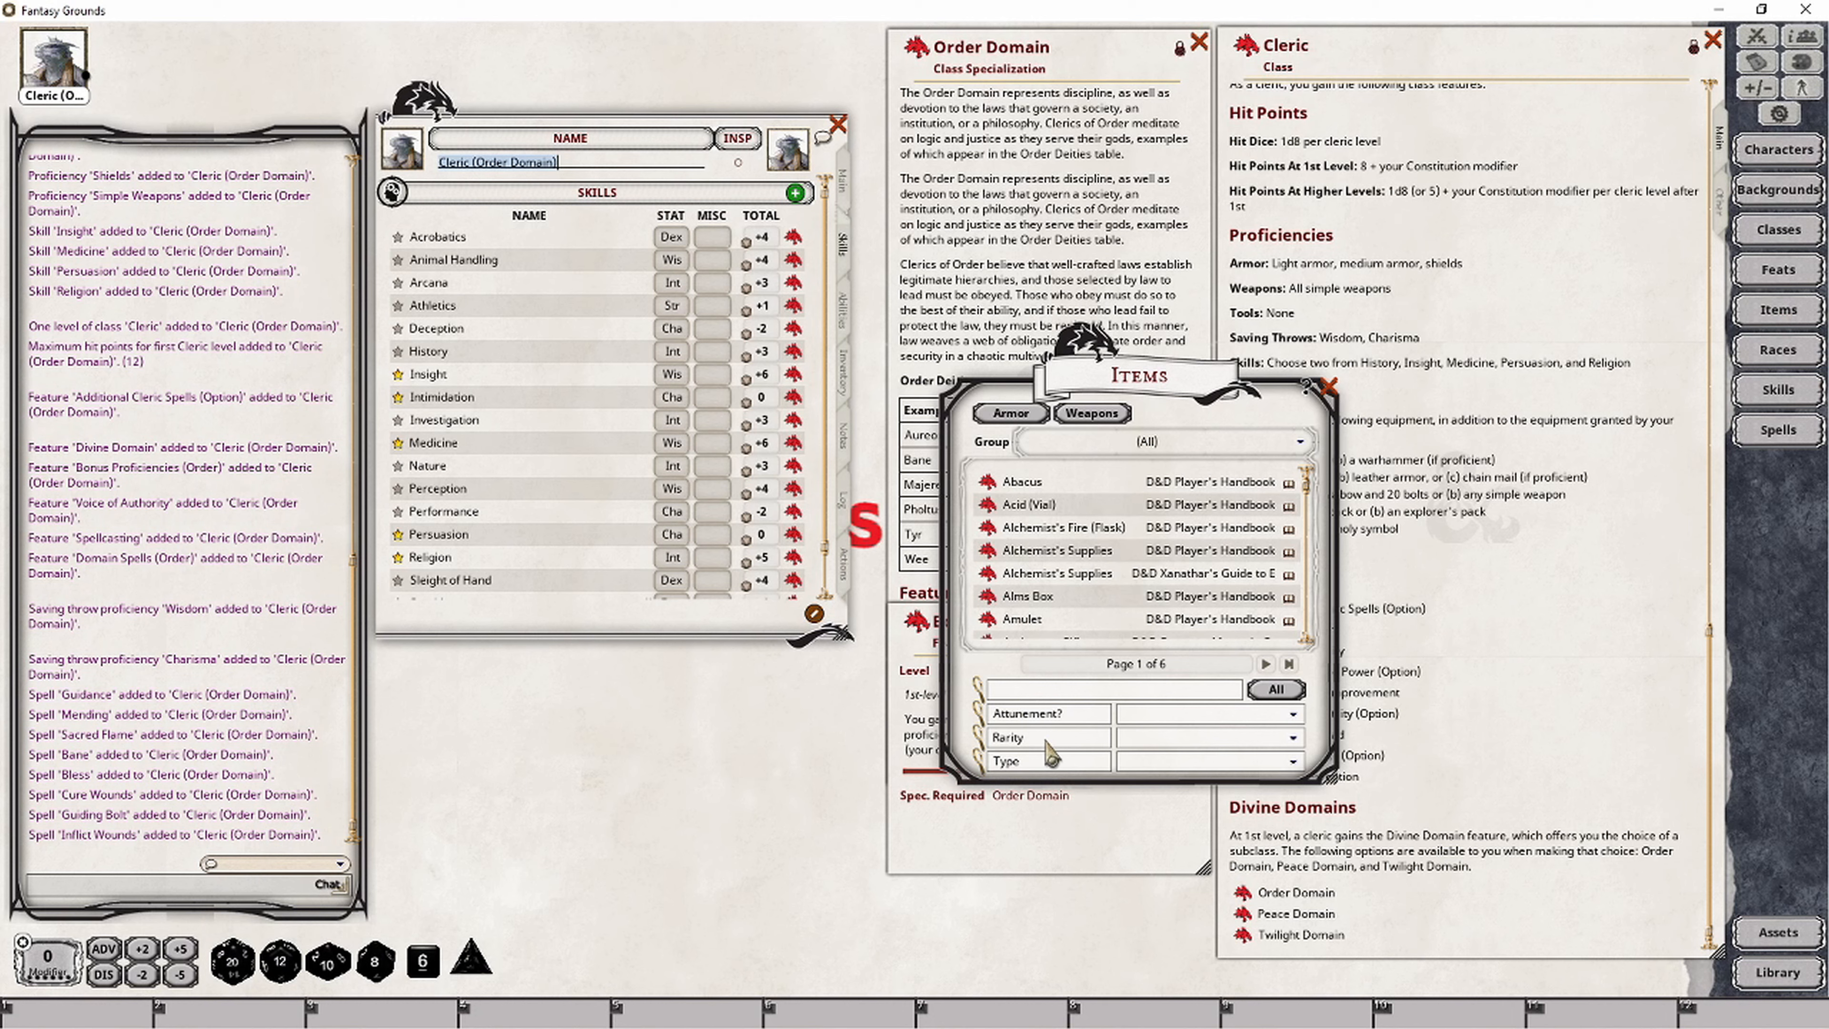
left_click(1194, 762)
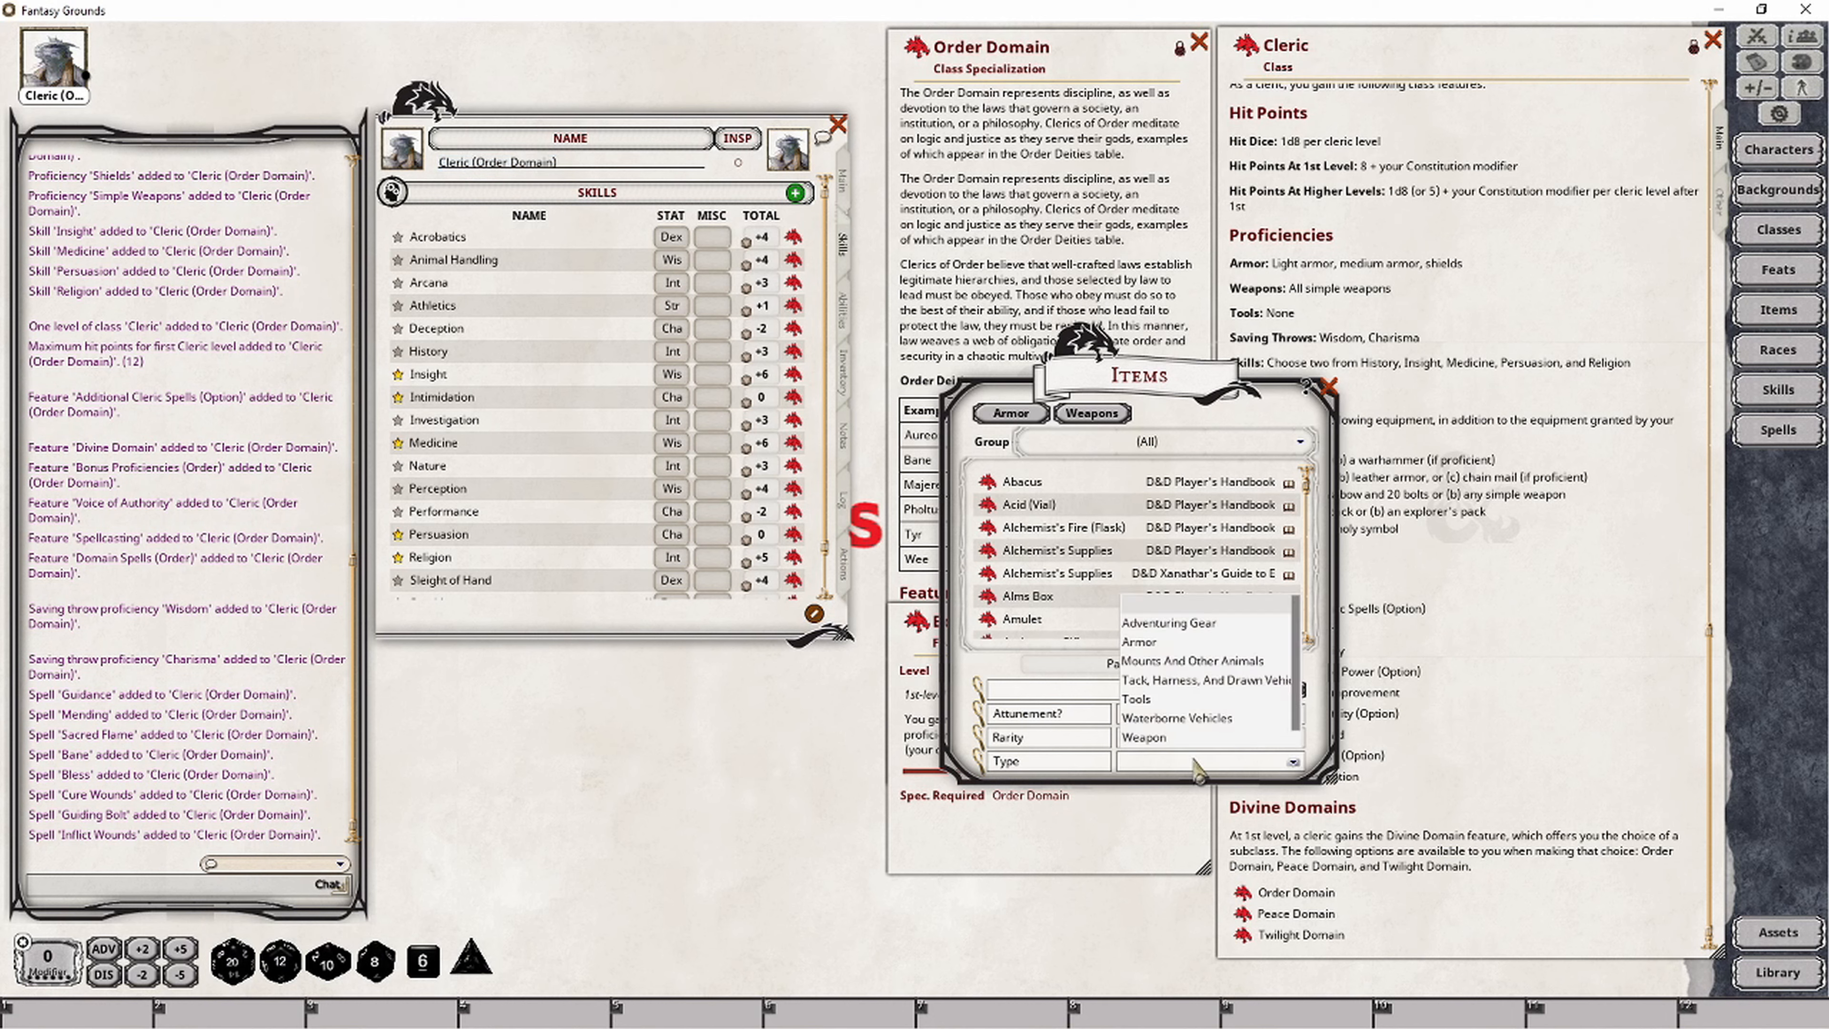
left_click(1150, 642)
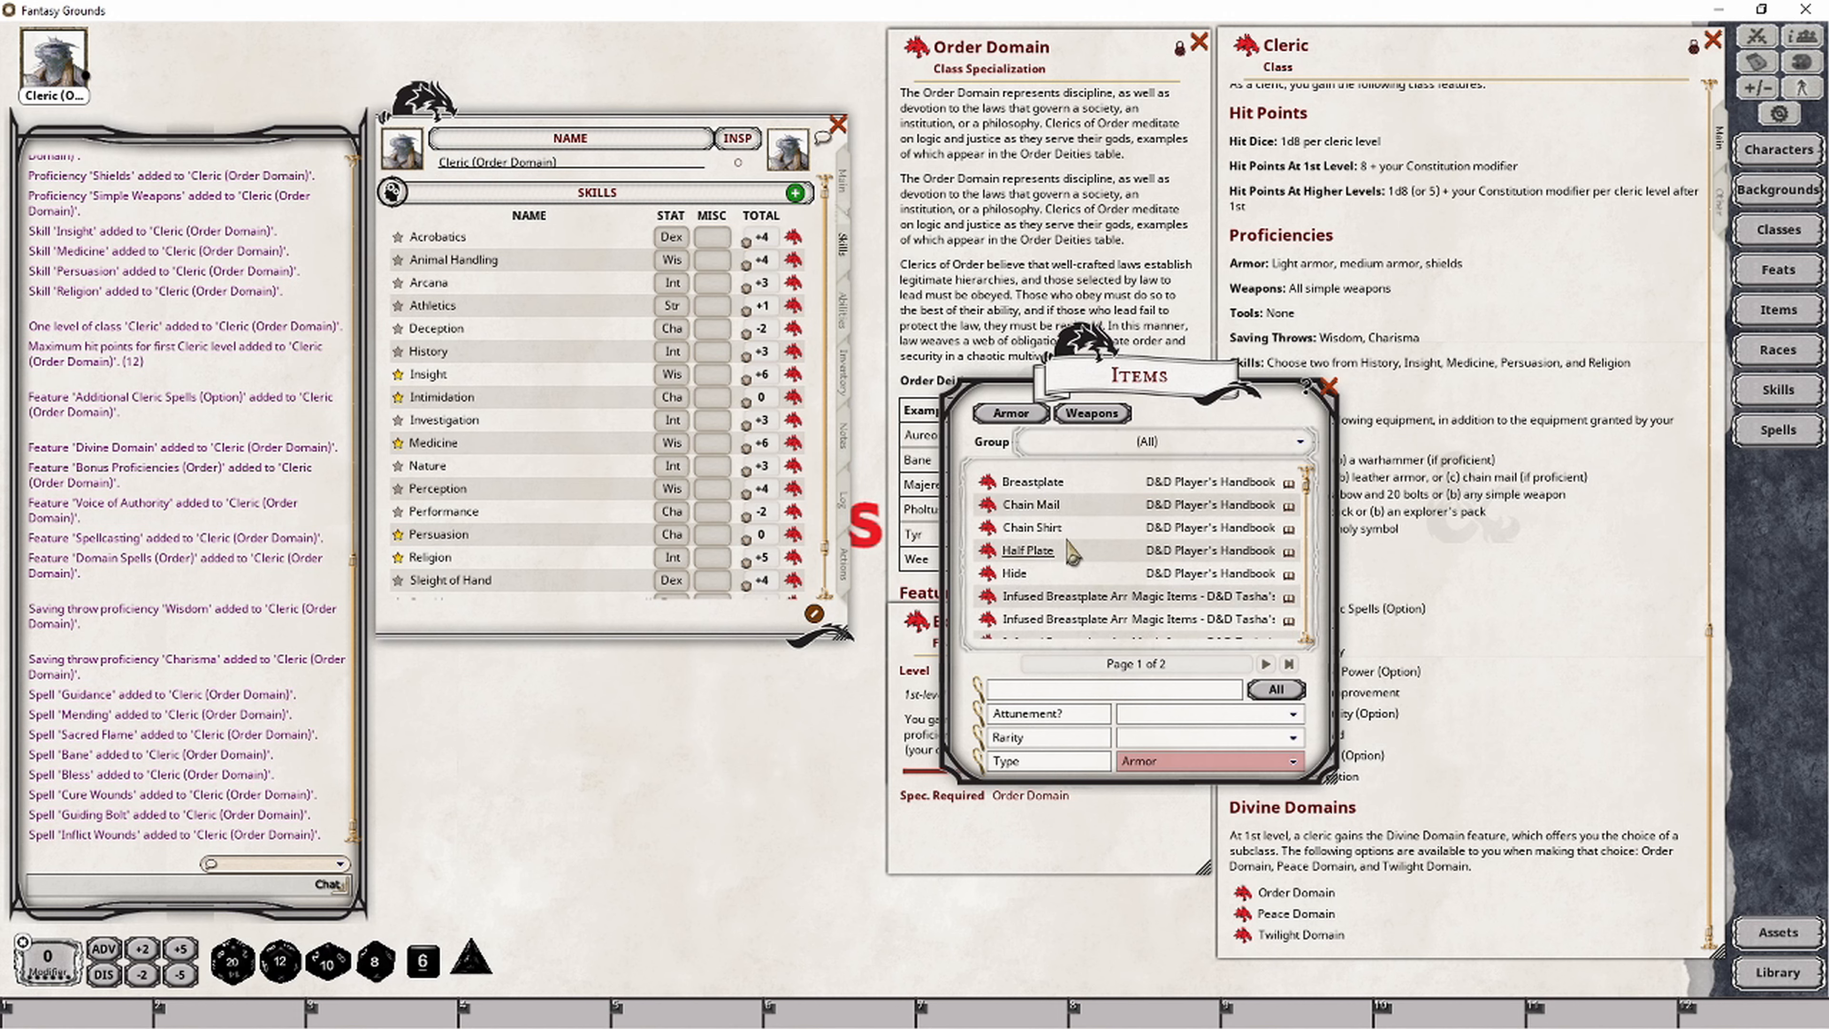
scroll(1057, 548, "down", 2)
scroll(1054, 533, "down", 5)
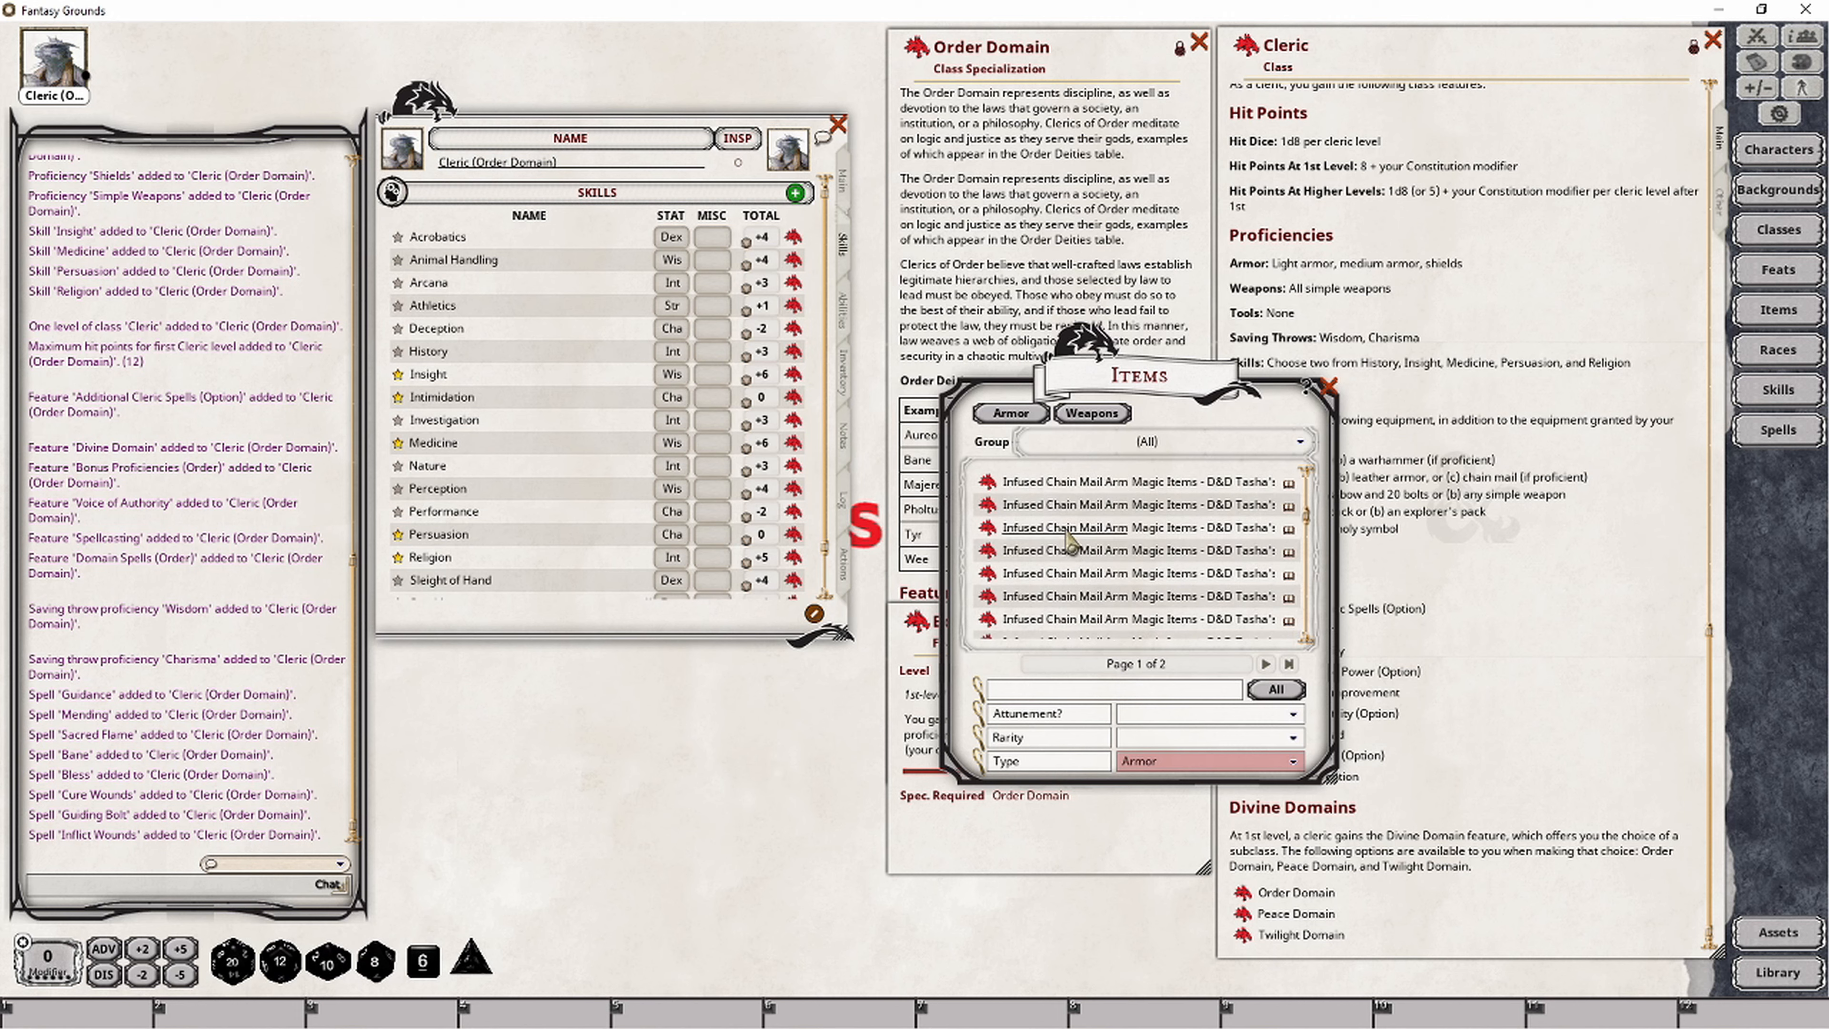
scroll(1078, 552, "down", 5)
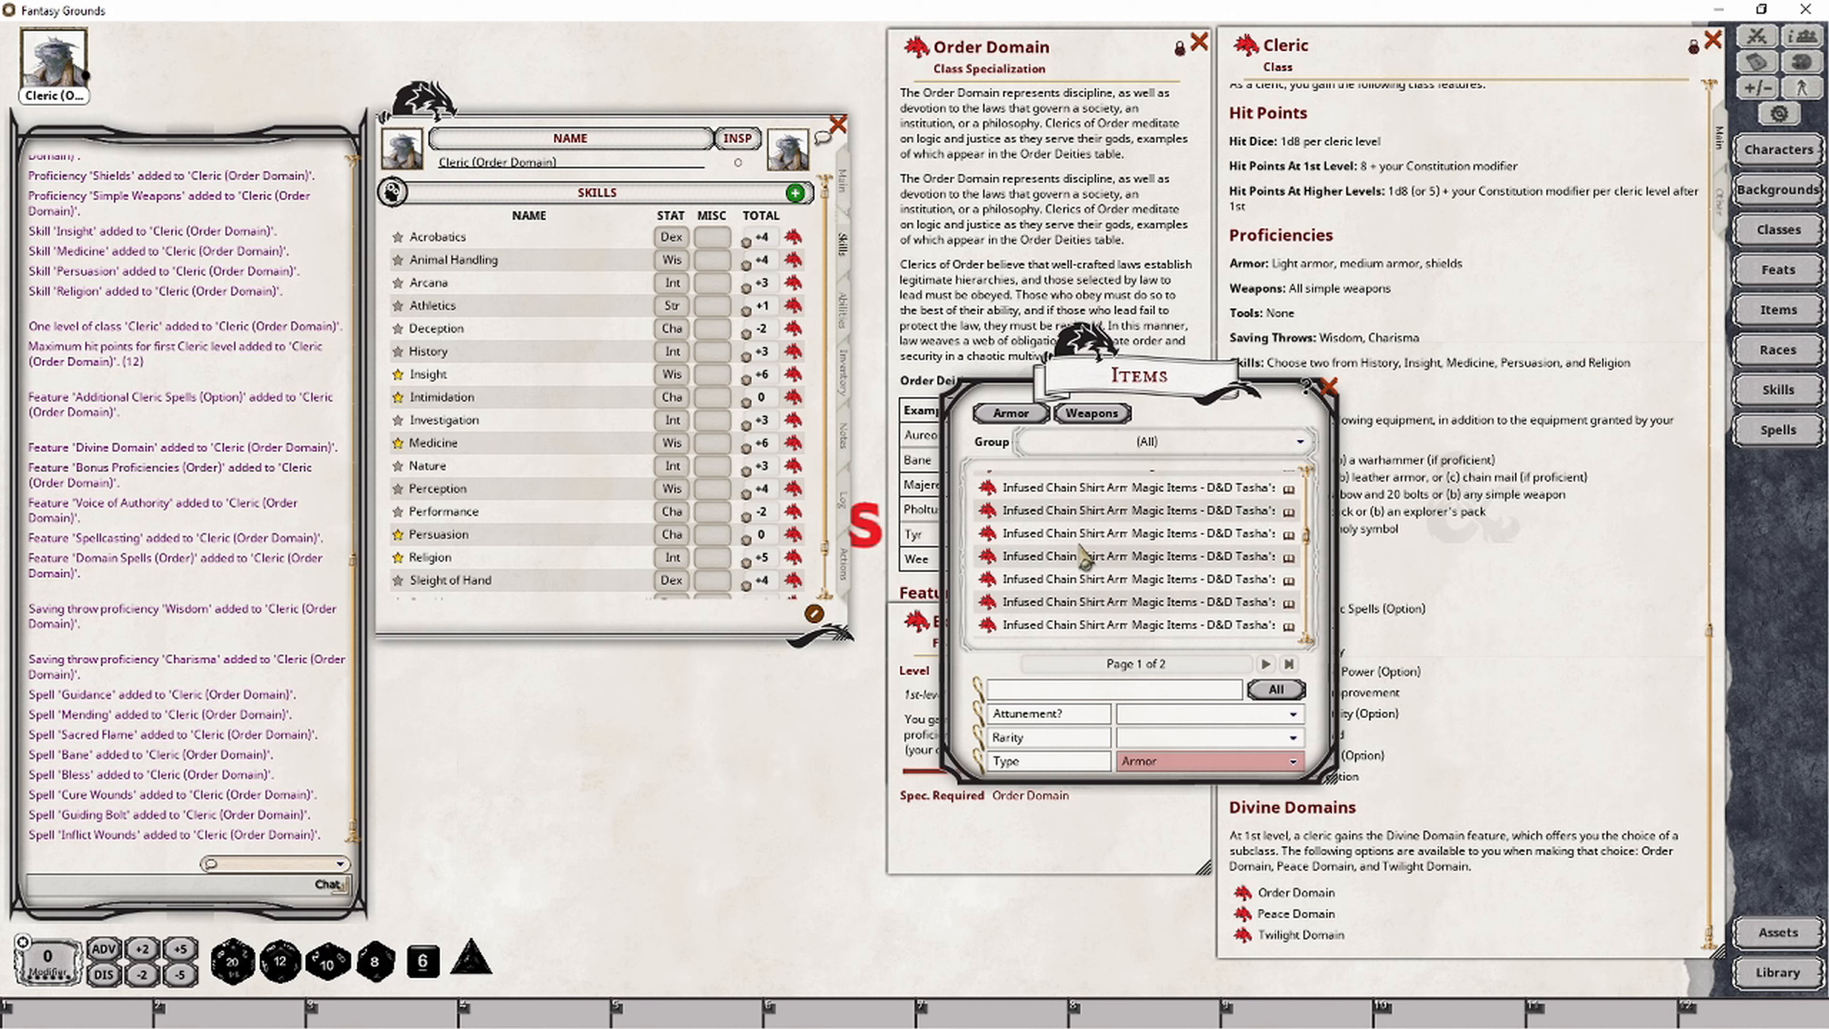
scroll(1094, 564, "down", 2)
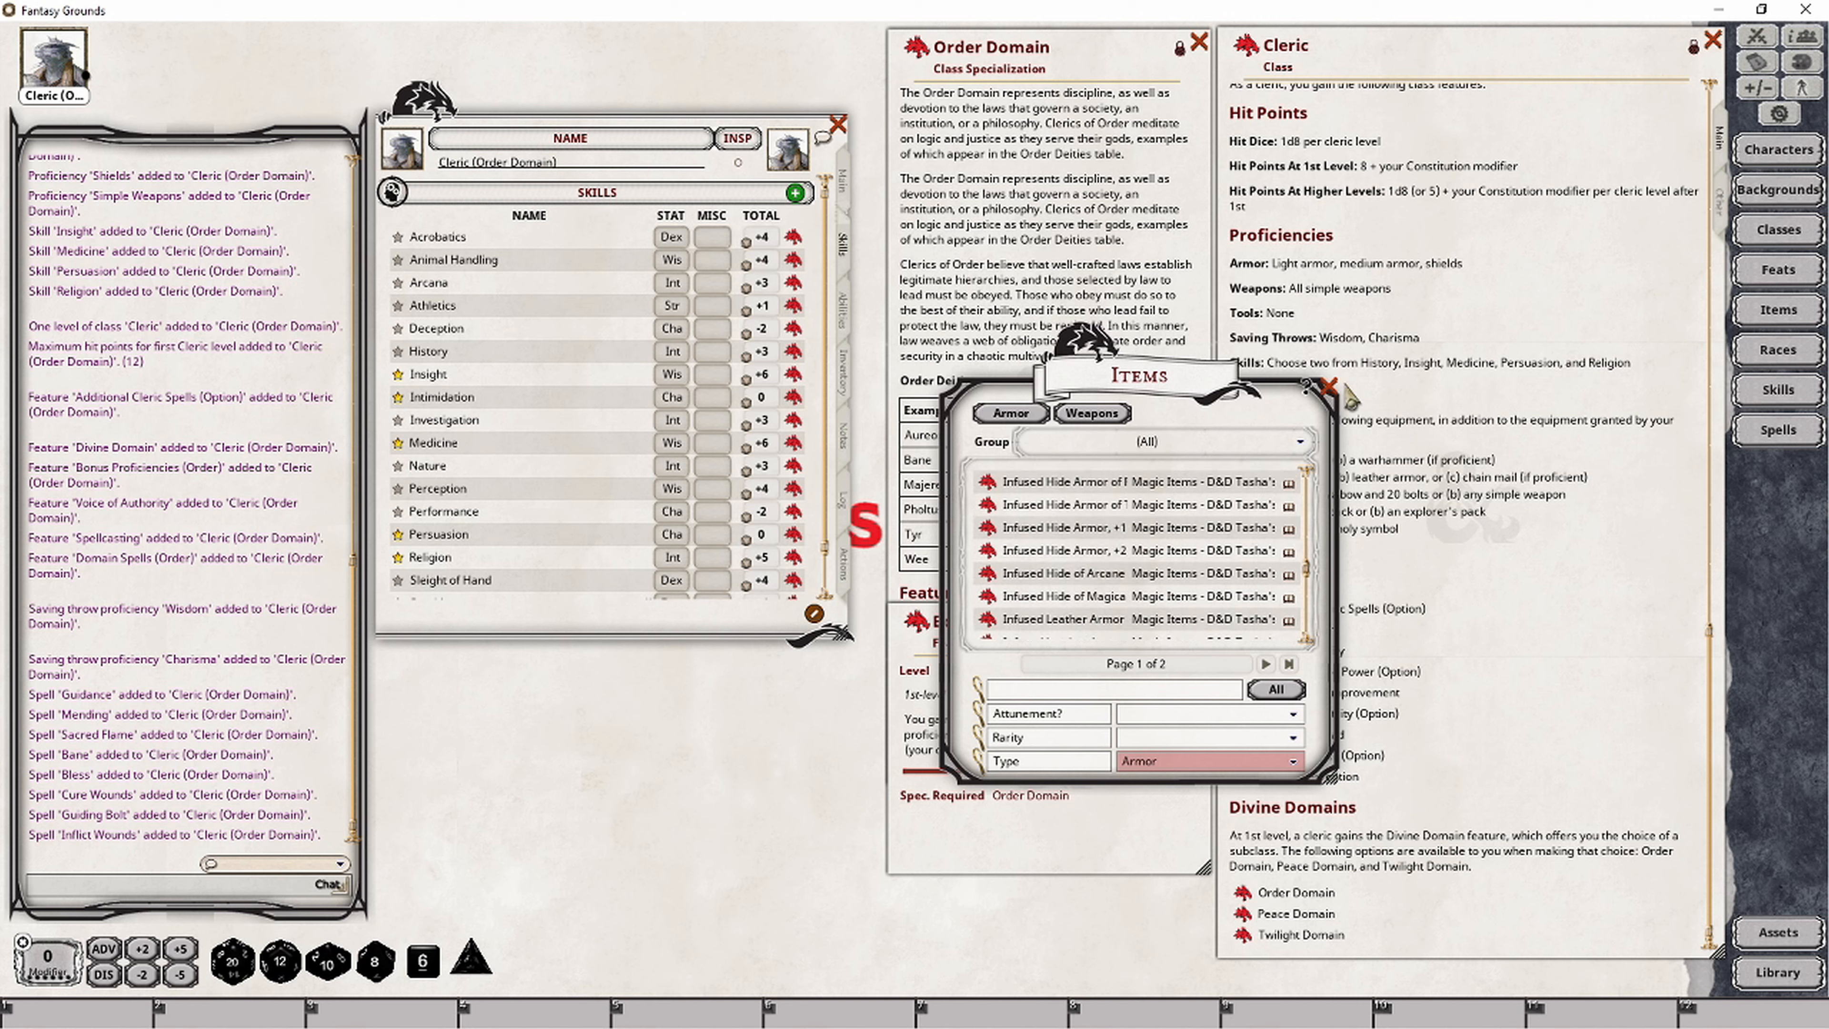
left_click(1330, 389)
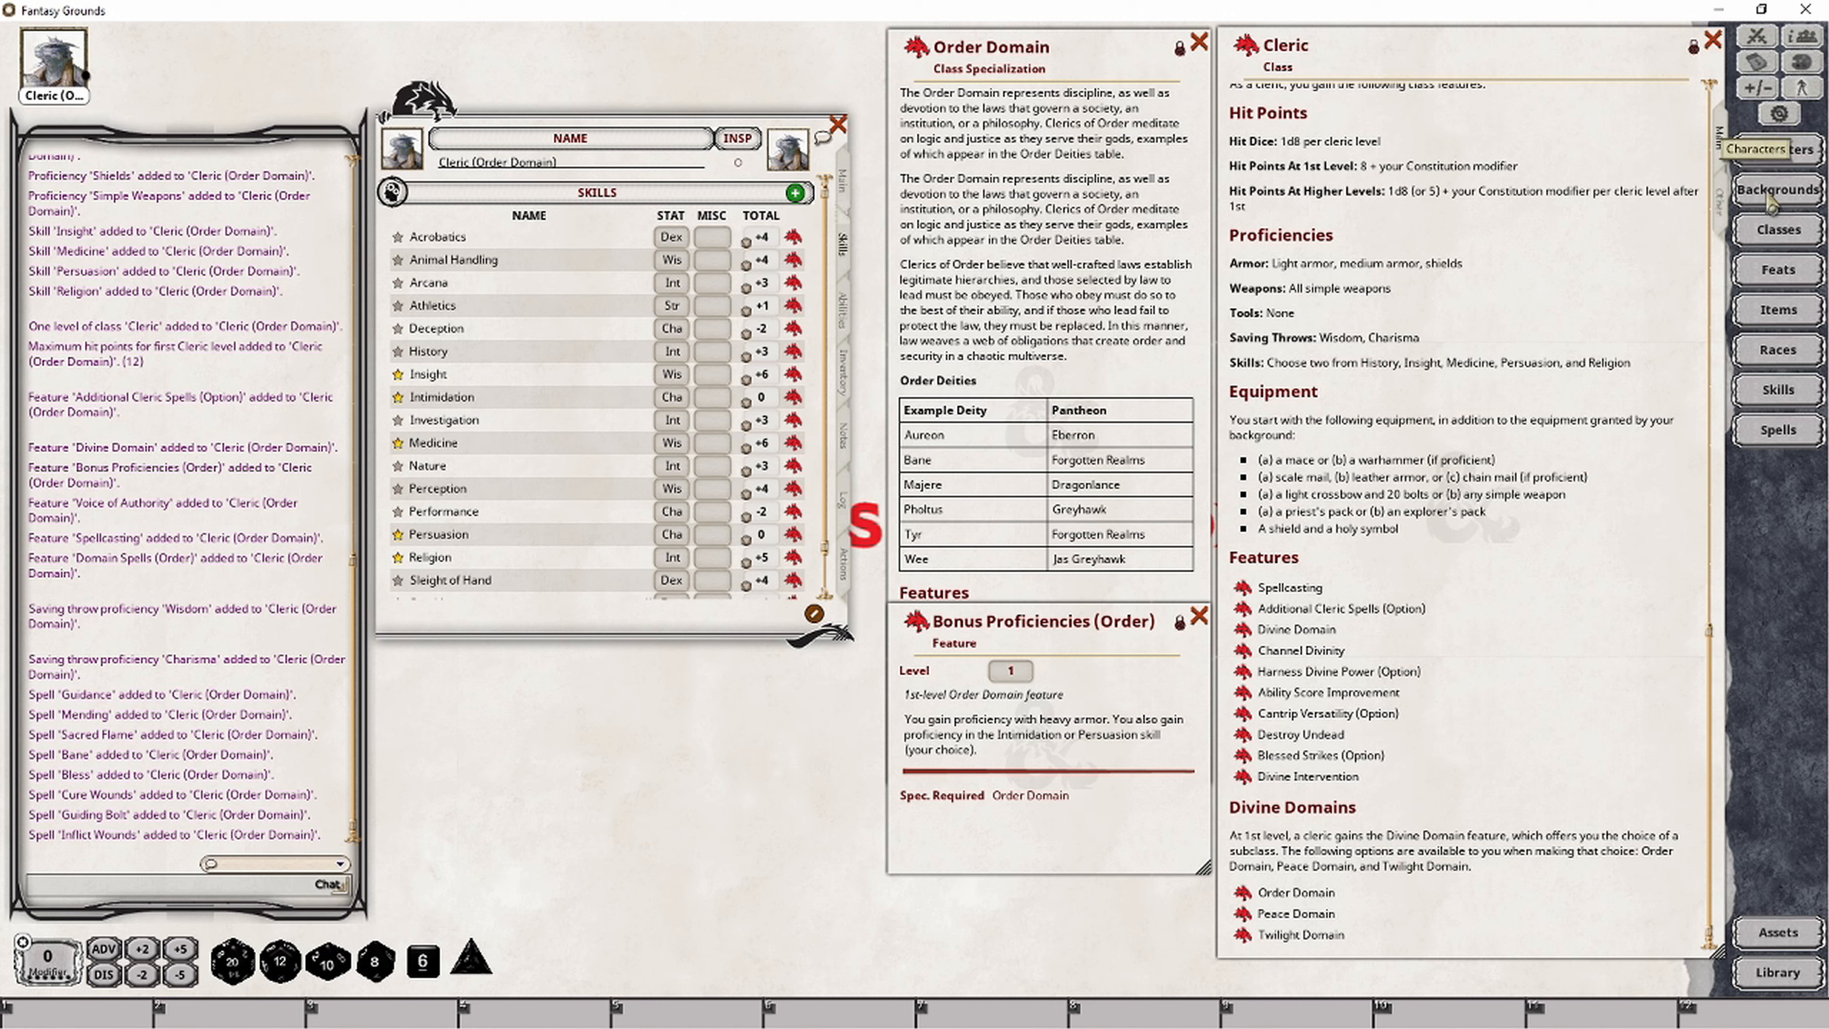
Step: View the Armor List linked in the Player's Handbook Cleric class, and show the character's inventory
left_click(1778, 229)
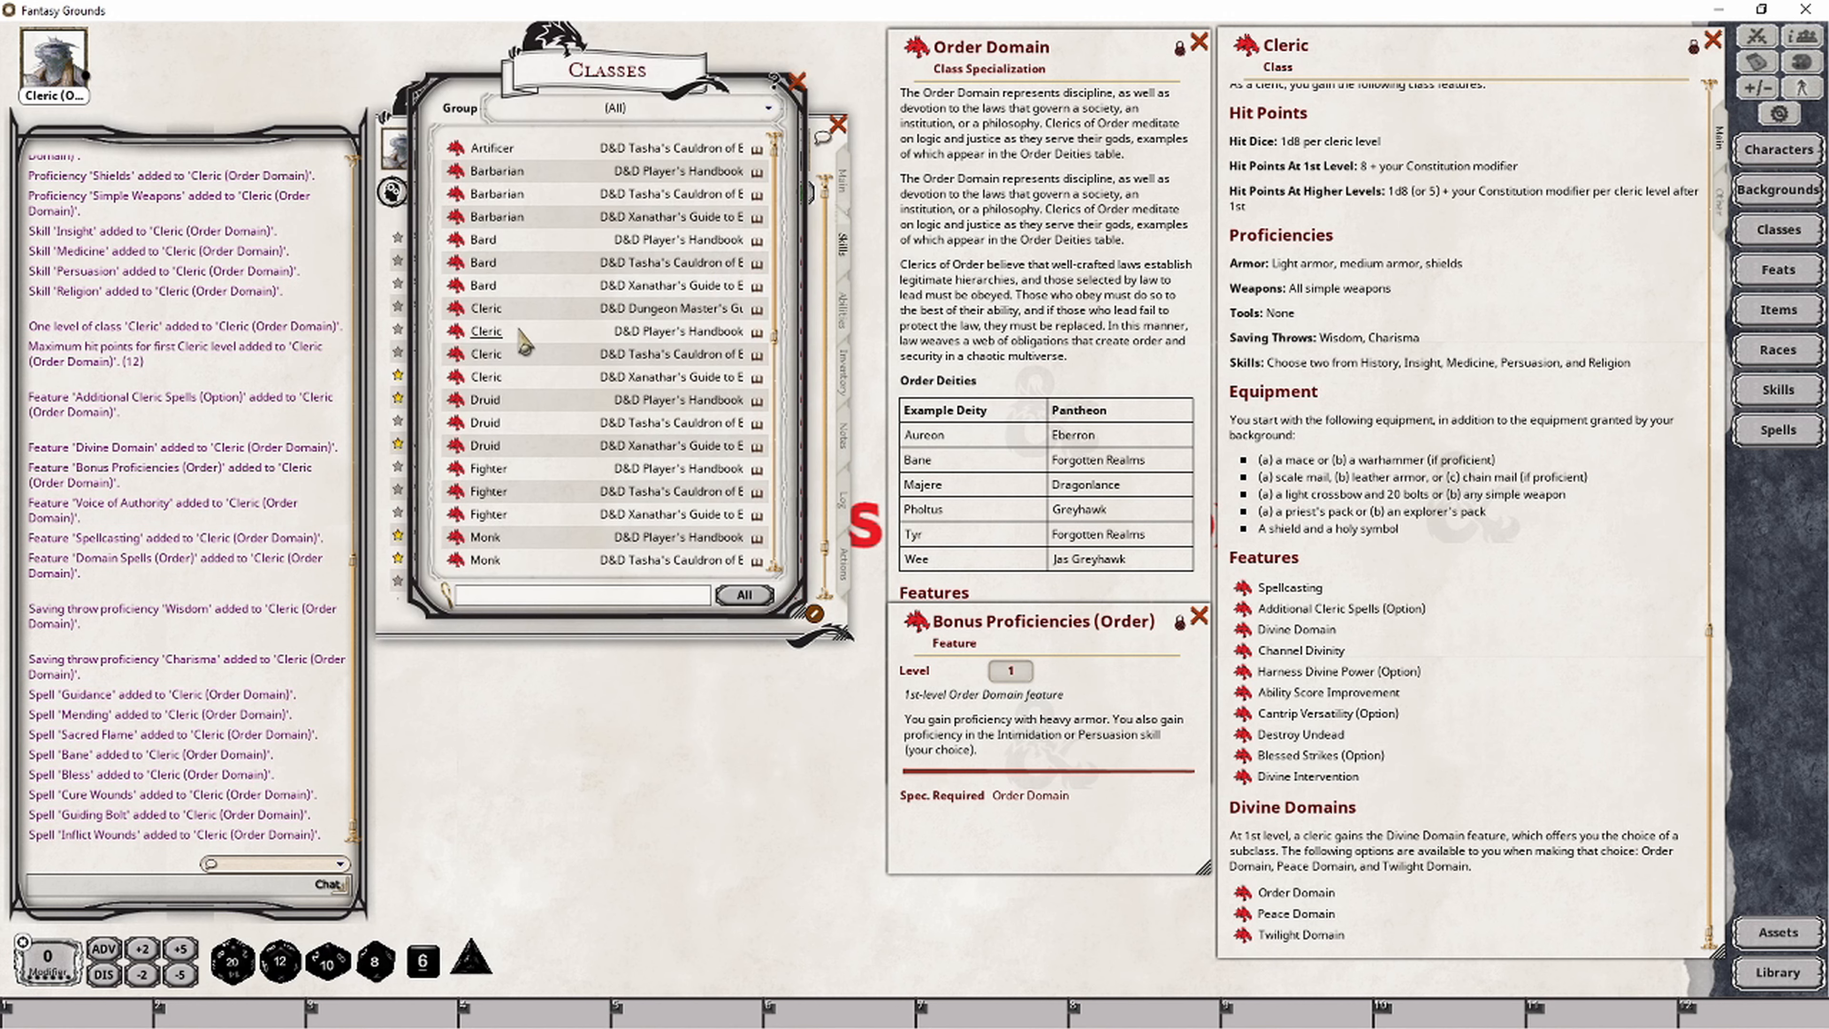
left_click(500, 331)
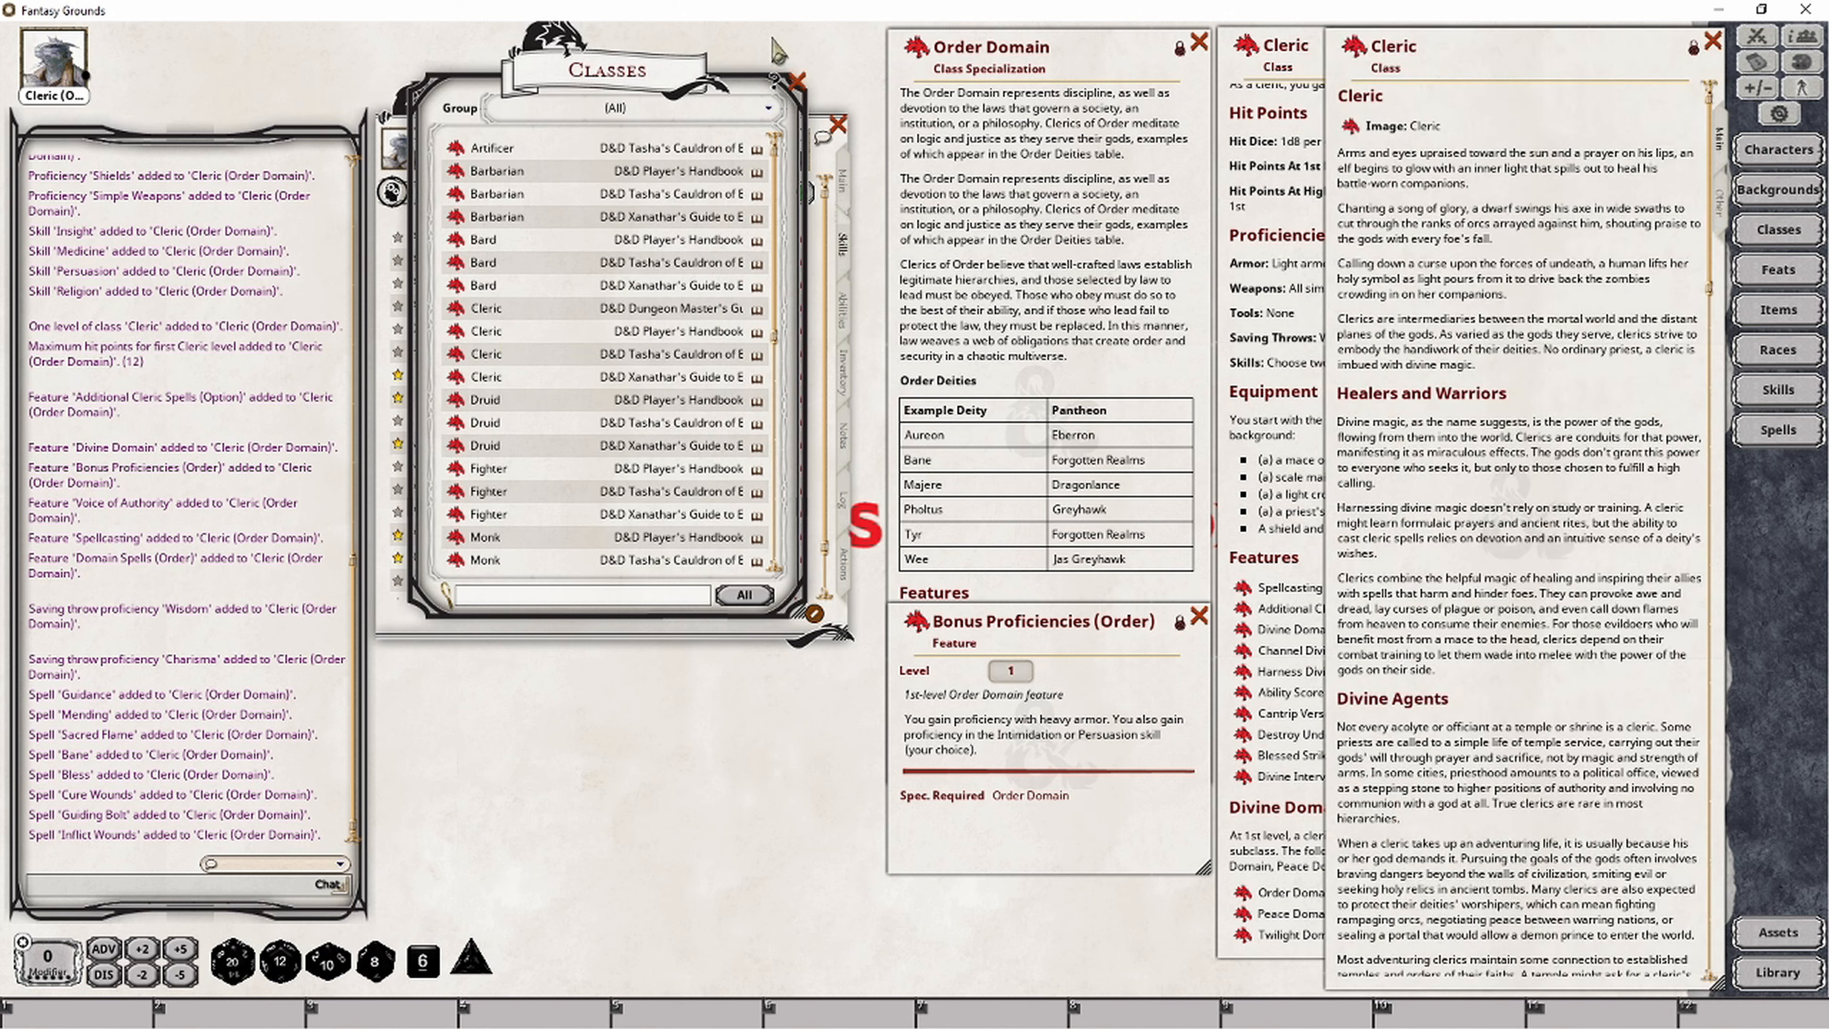
left_click(796, 80)
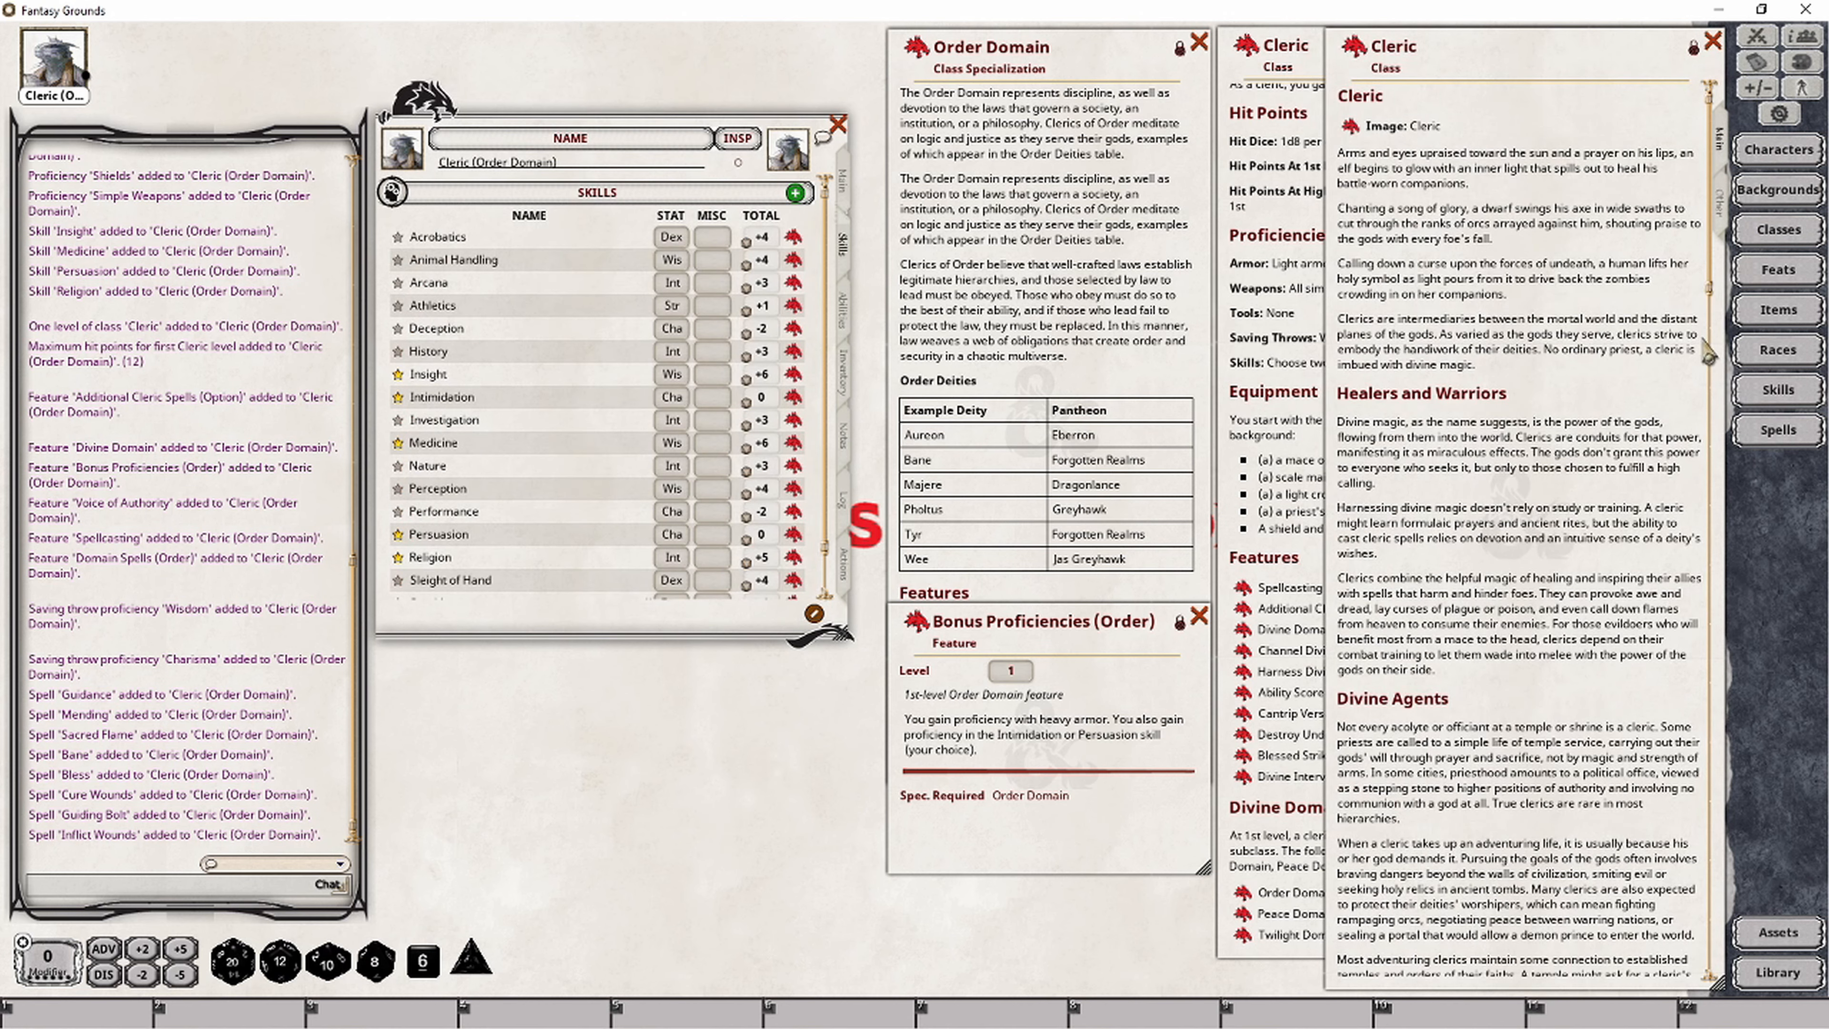
scroll(1709, 357, "down", 10)
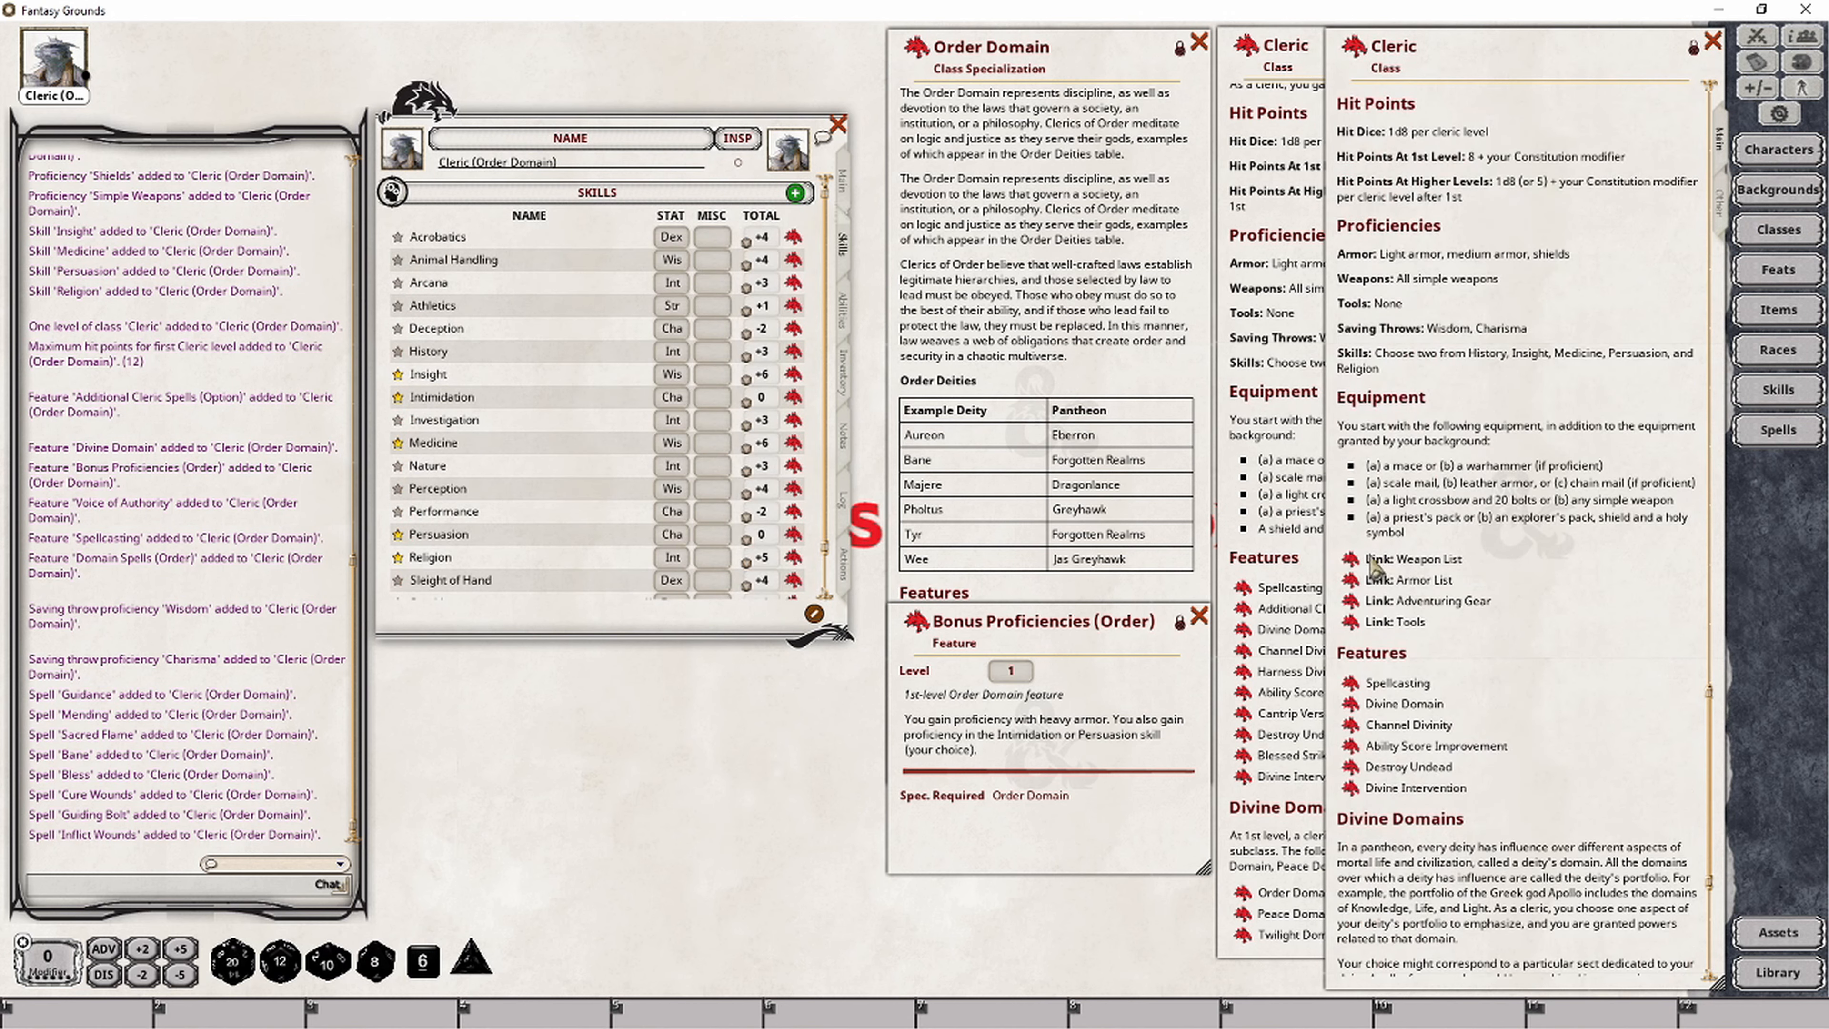
left_click(1351, 580)
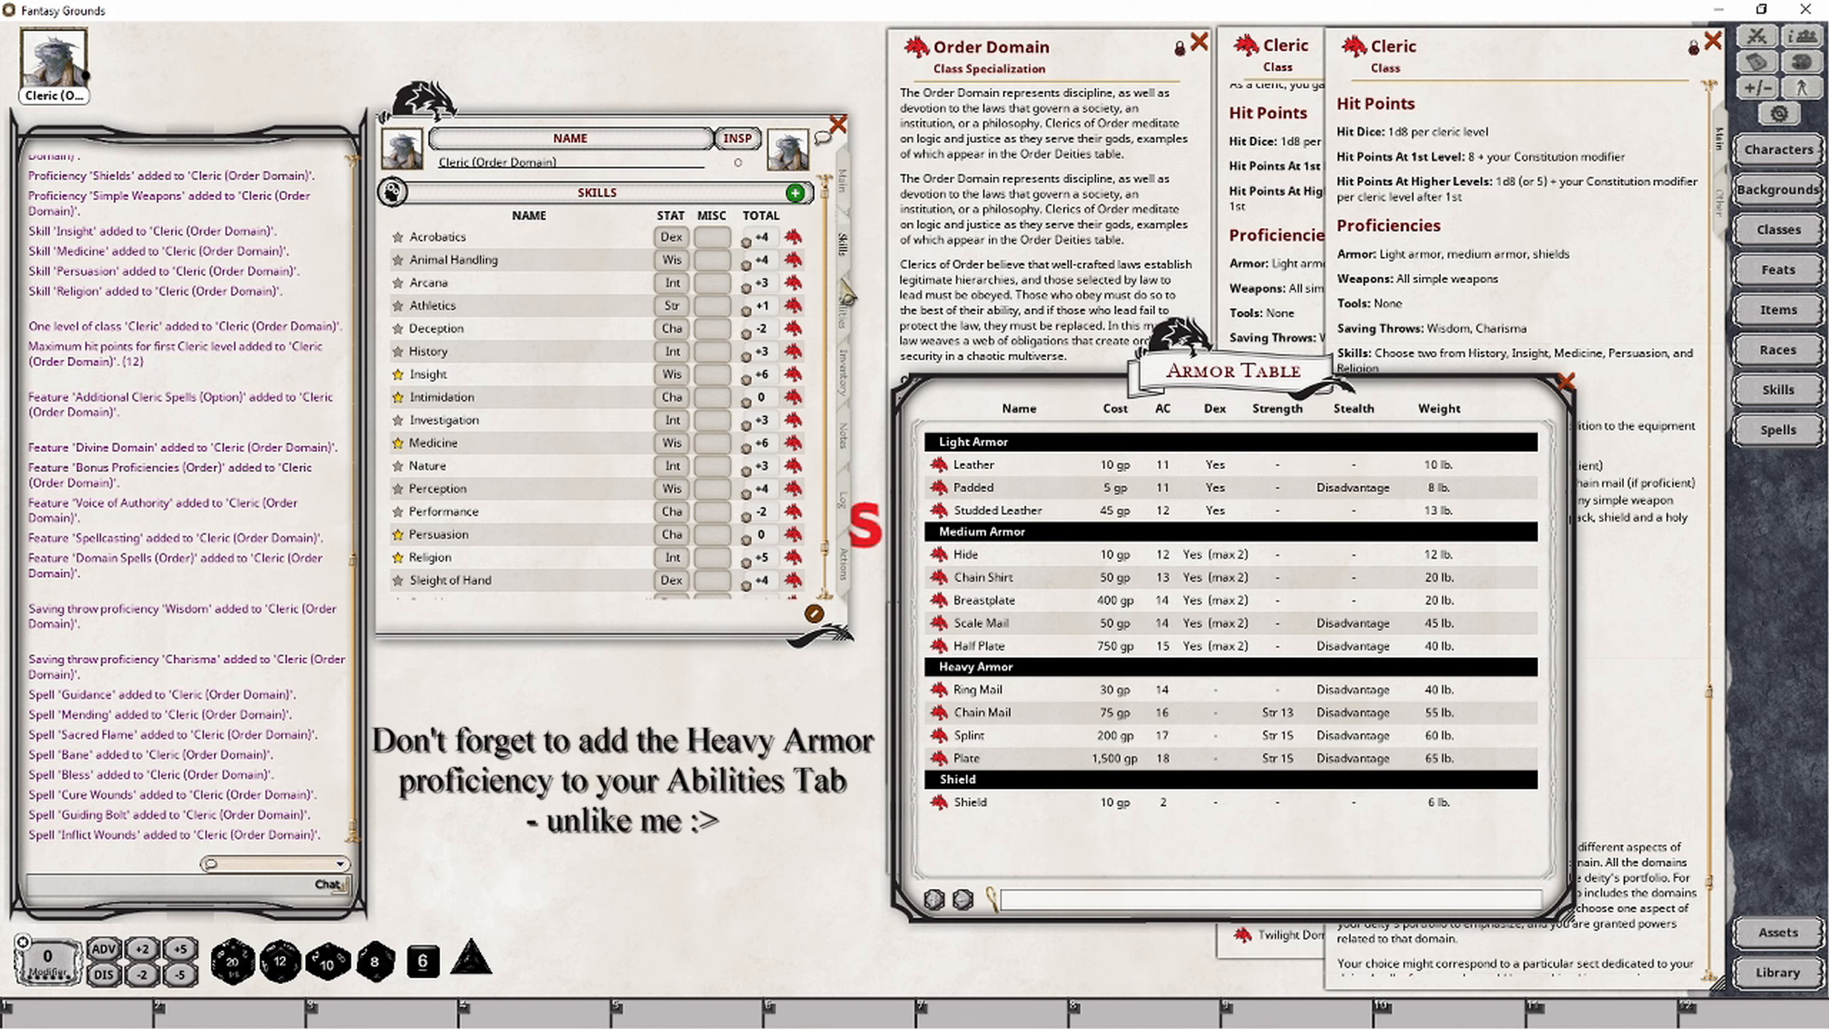
left_click(849, 317)
left_click(843, 382)
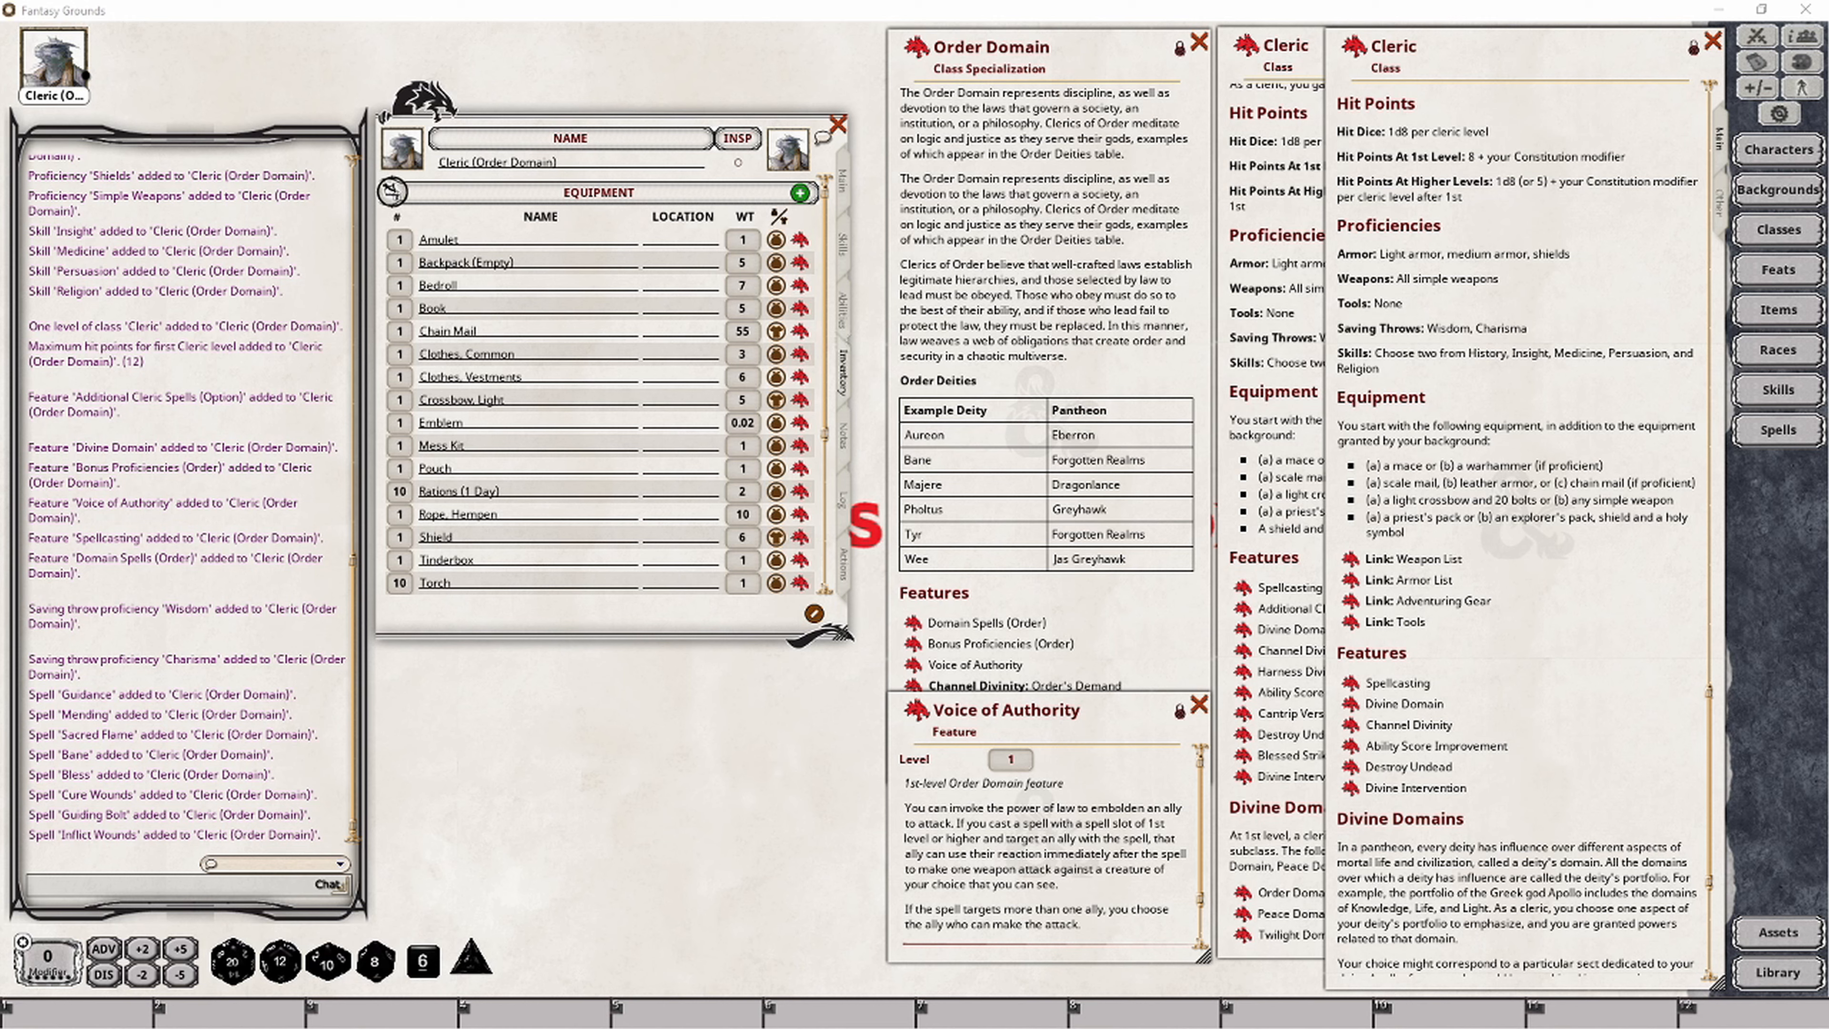
Step: Add the Voice of Authority feature to the powers among the character's actions
left_click(844, 575)
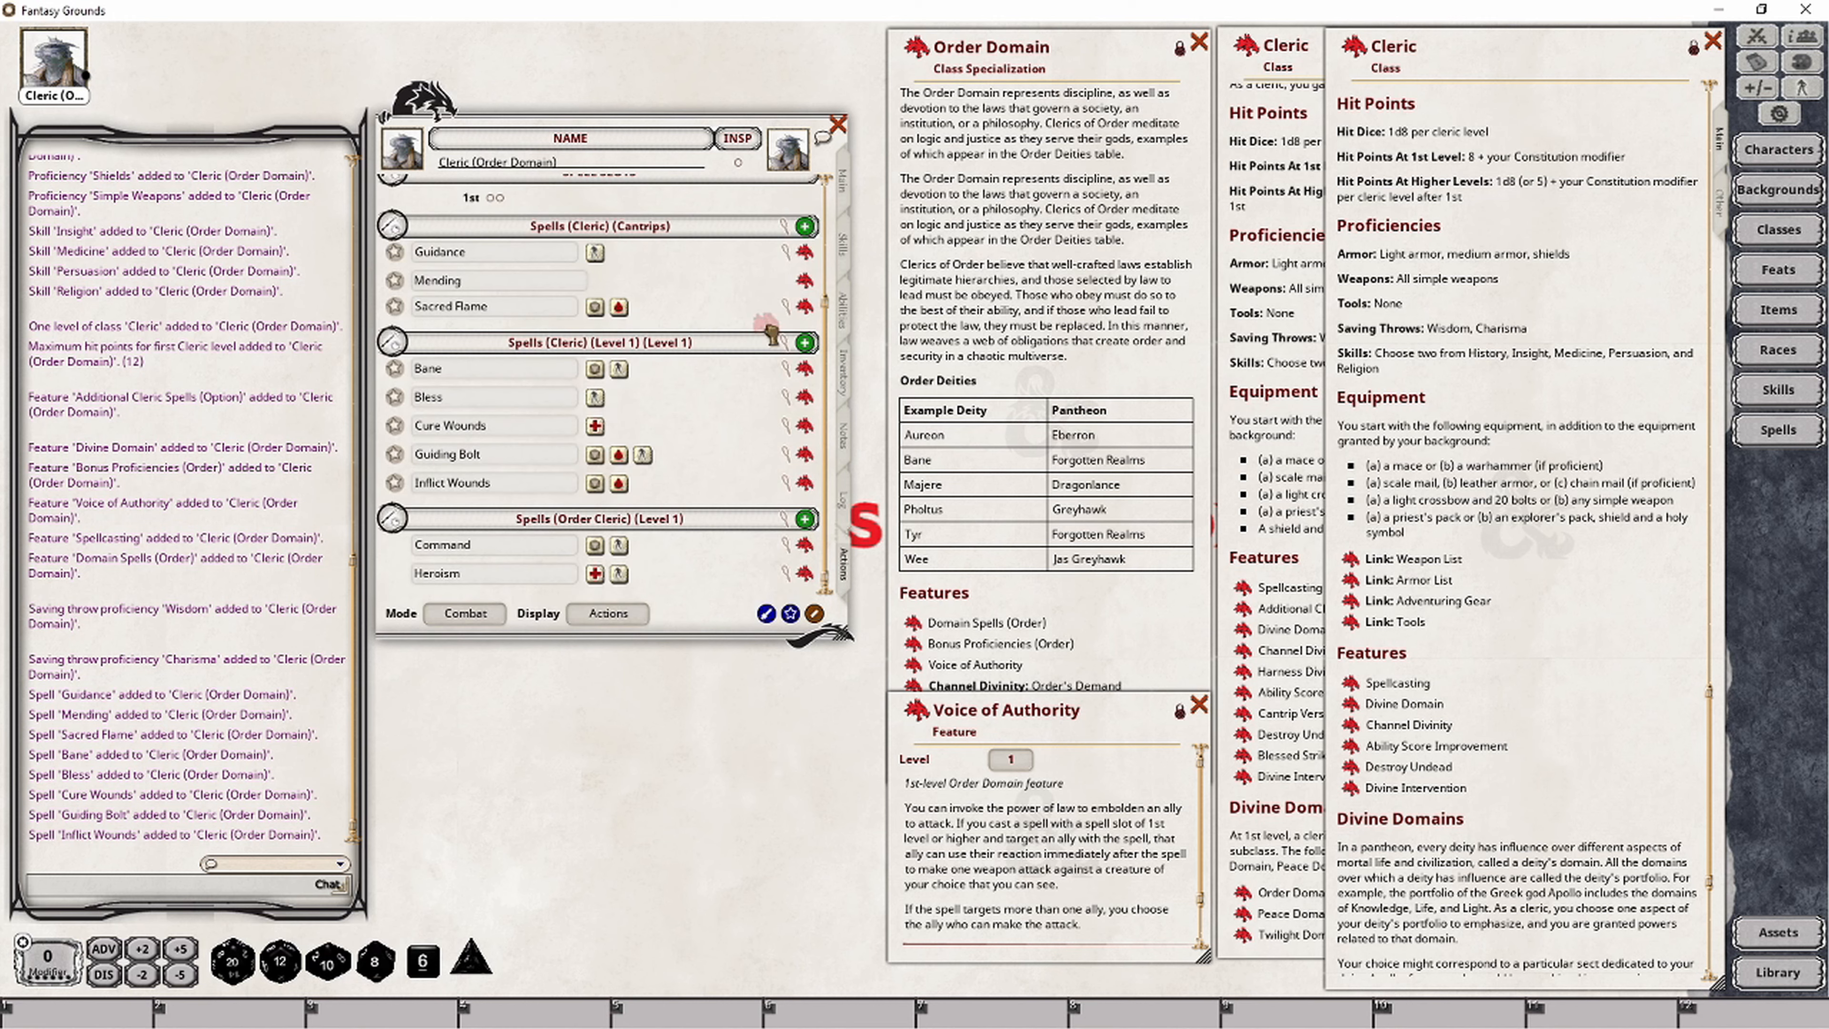
scroll(772, 333, "up", 3)
scroll(772, 333, "up", 2)
scroll(649, 509, "down", 4)
left_click_drag(772, 333, 567, 309)
scroll(690, 311, "up", 4)
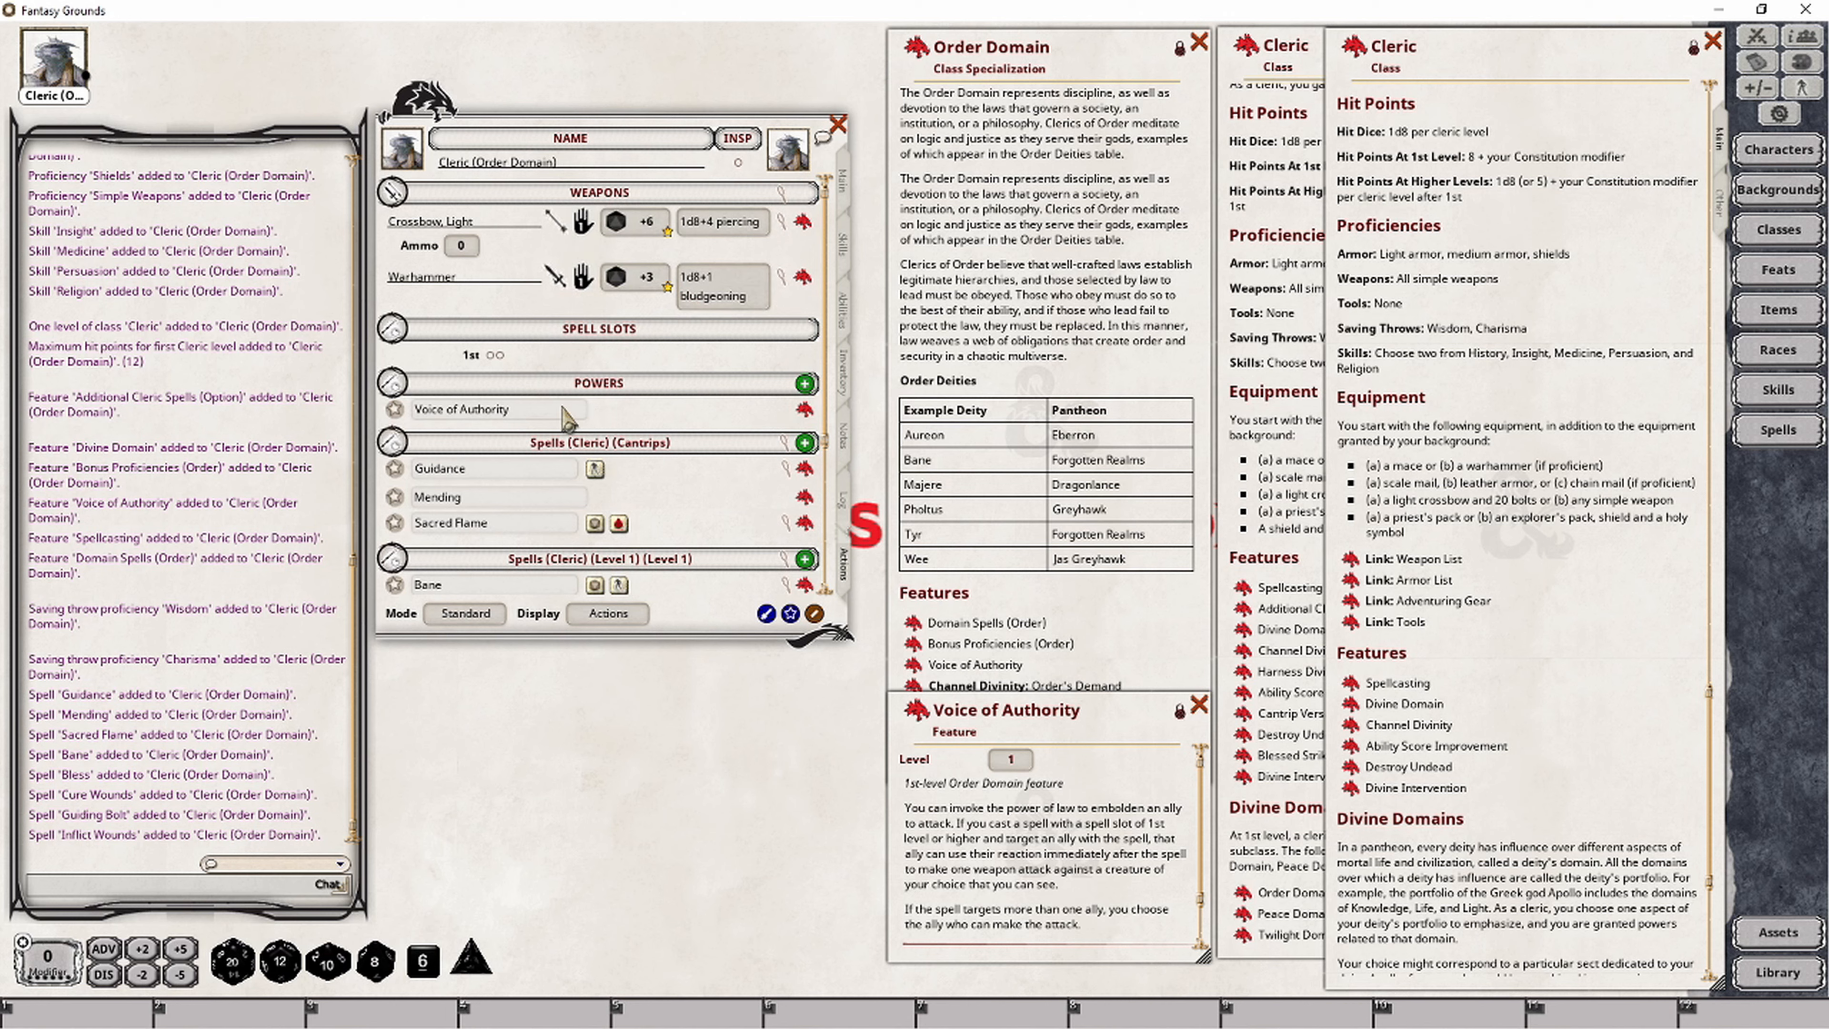
Step: Show actions in Combat mode with the Group display, and assign Voice of Authority to the group Order Domain
left_click(489, 620)
left_click(601, 614)
left_click(471, 614)
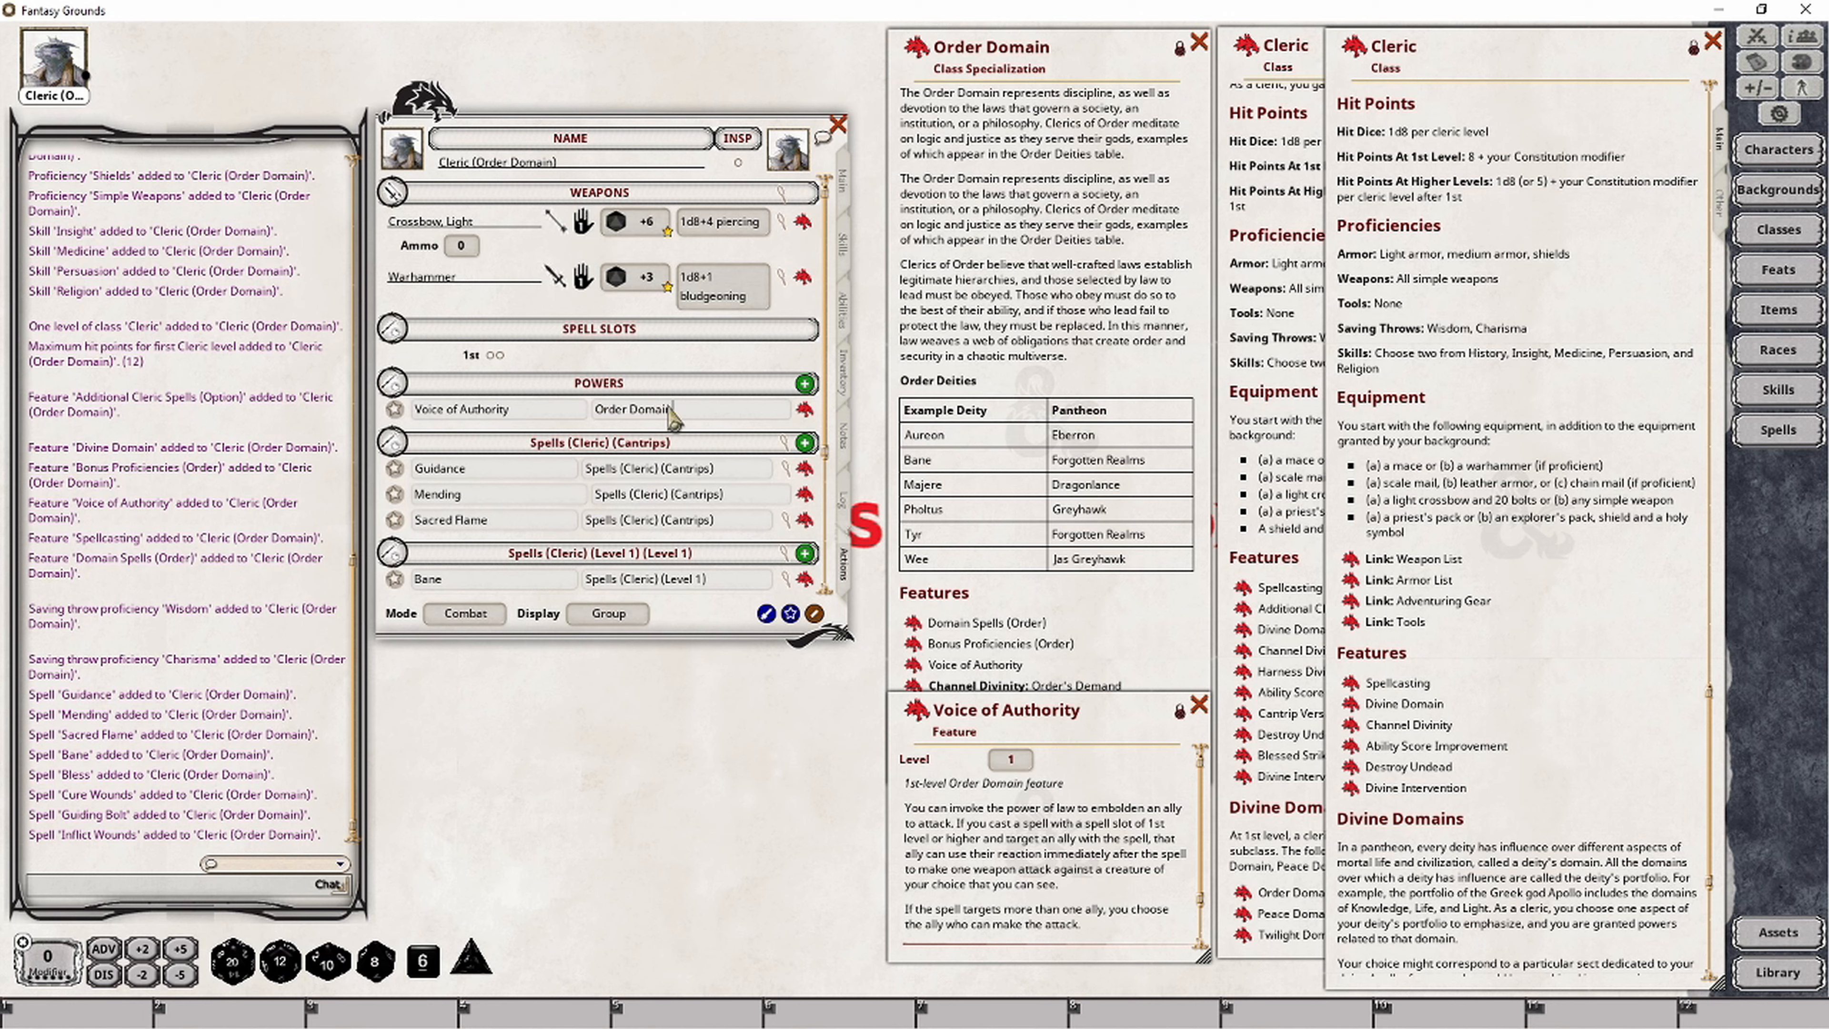
left_click(818, 565)
Step: Post Voice of Authority to the chat twice and mark both 1st-level spell slots as used
left_click(395, 410)
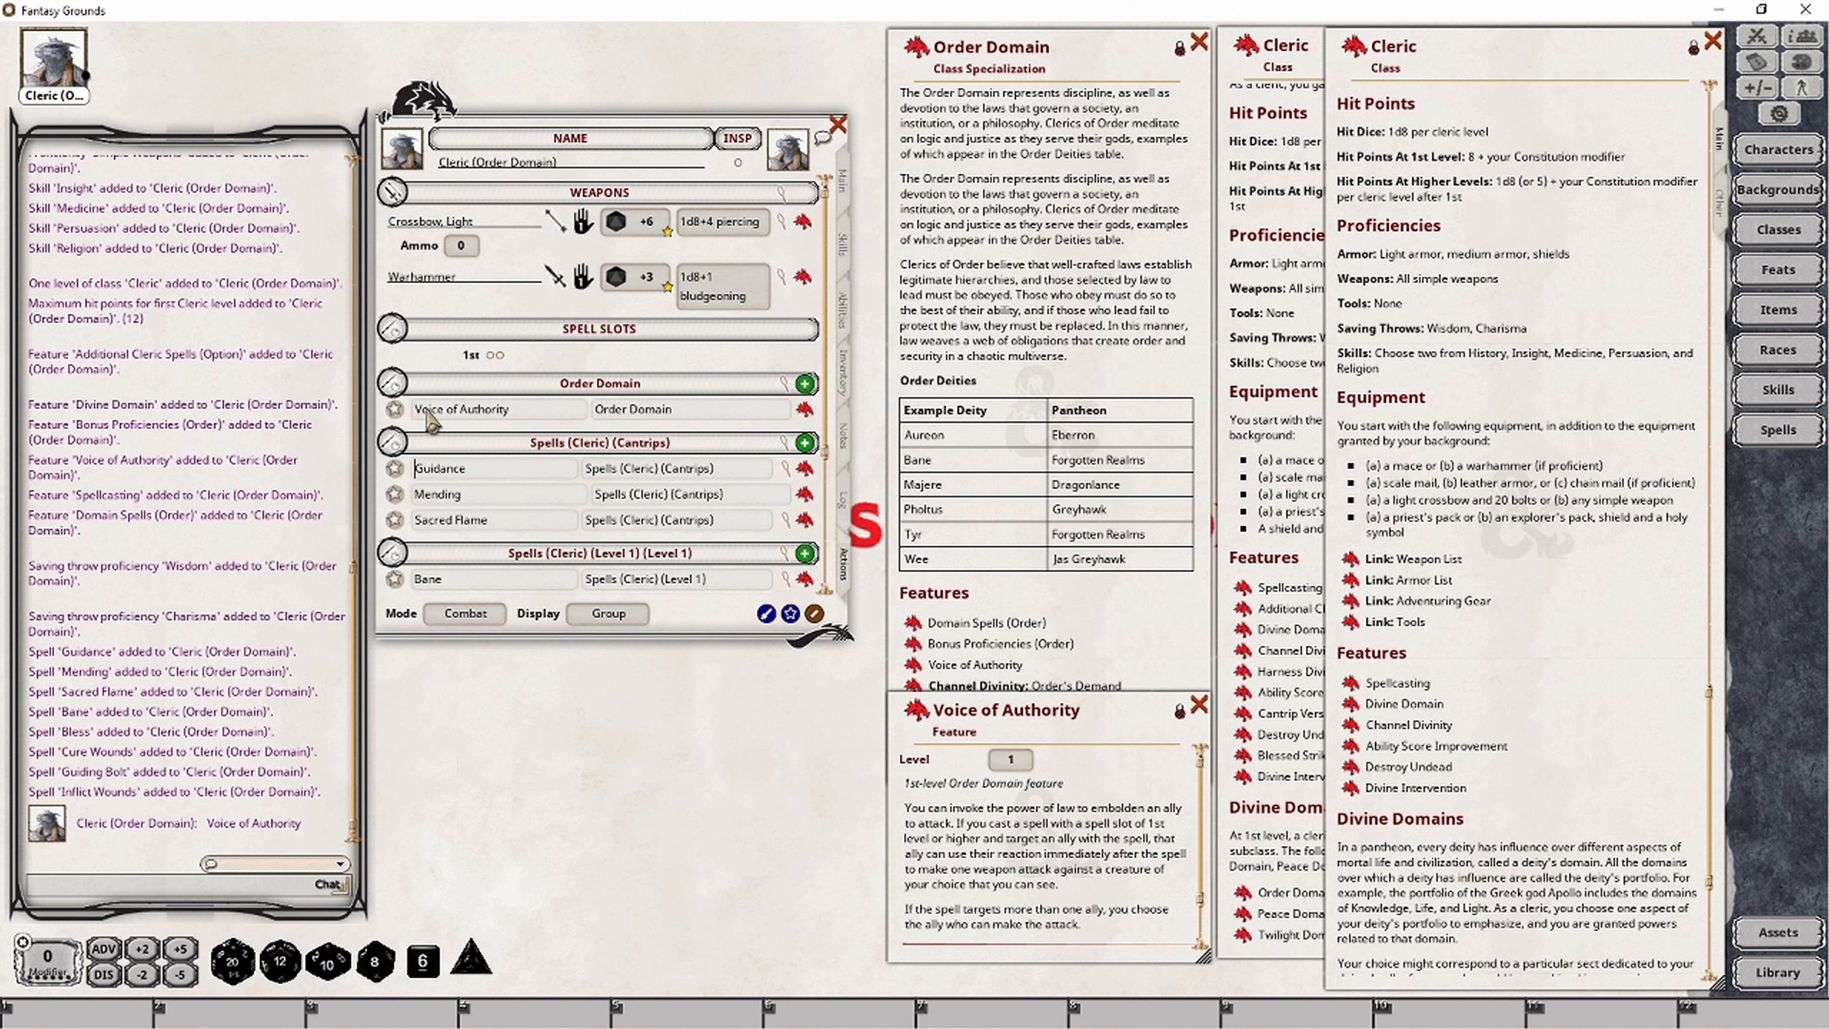
left_click(395, 411)
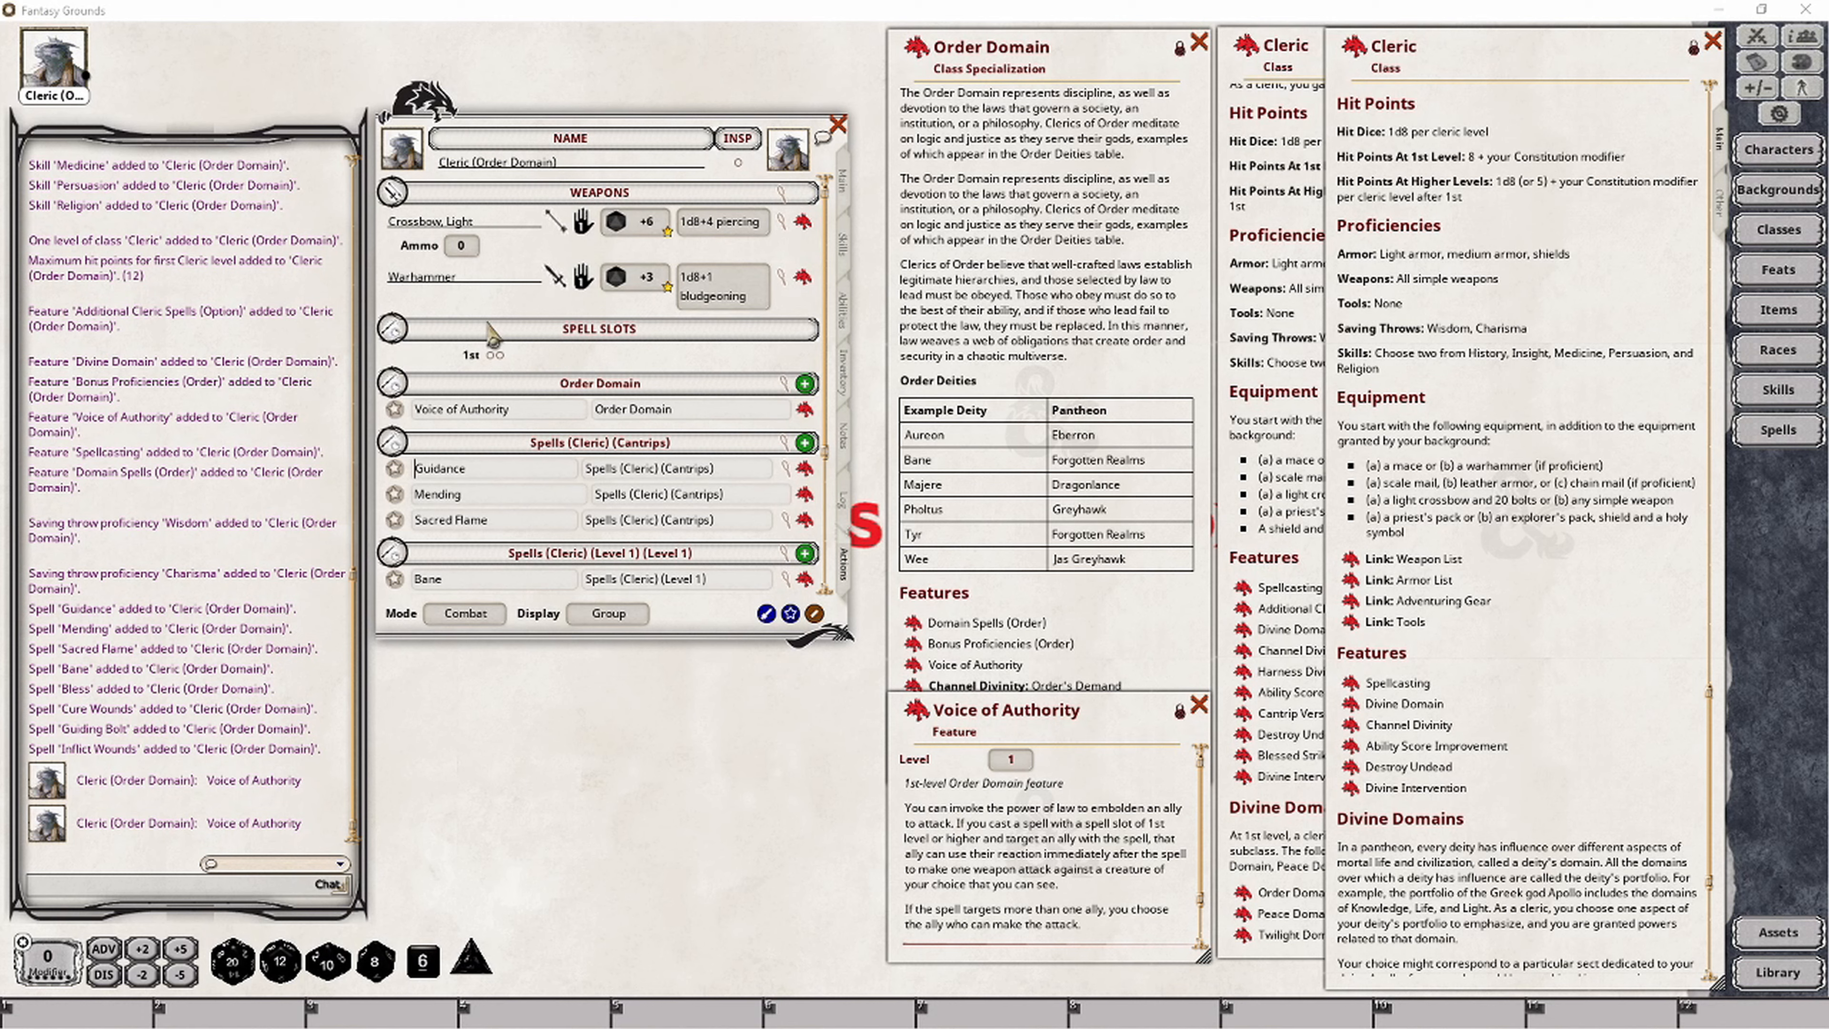
left_click(493, 356)
left_click(499, 357)
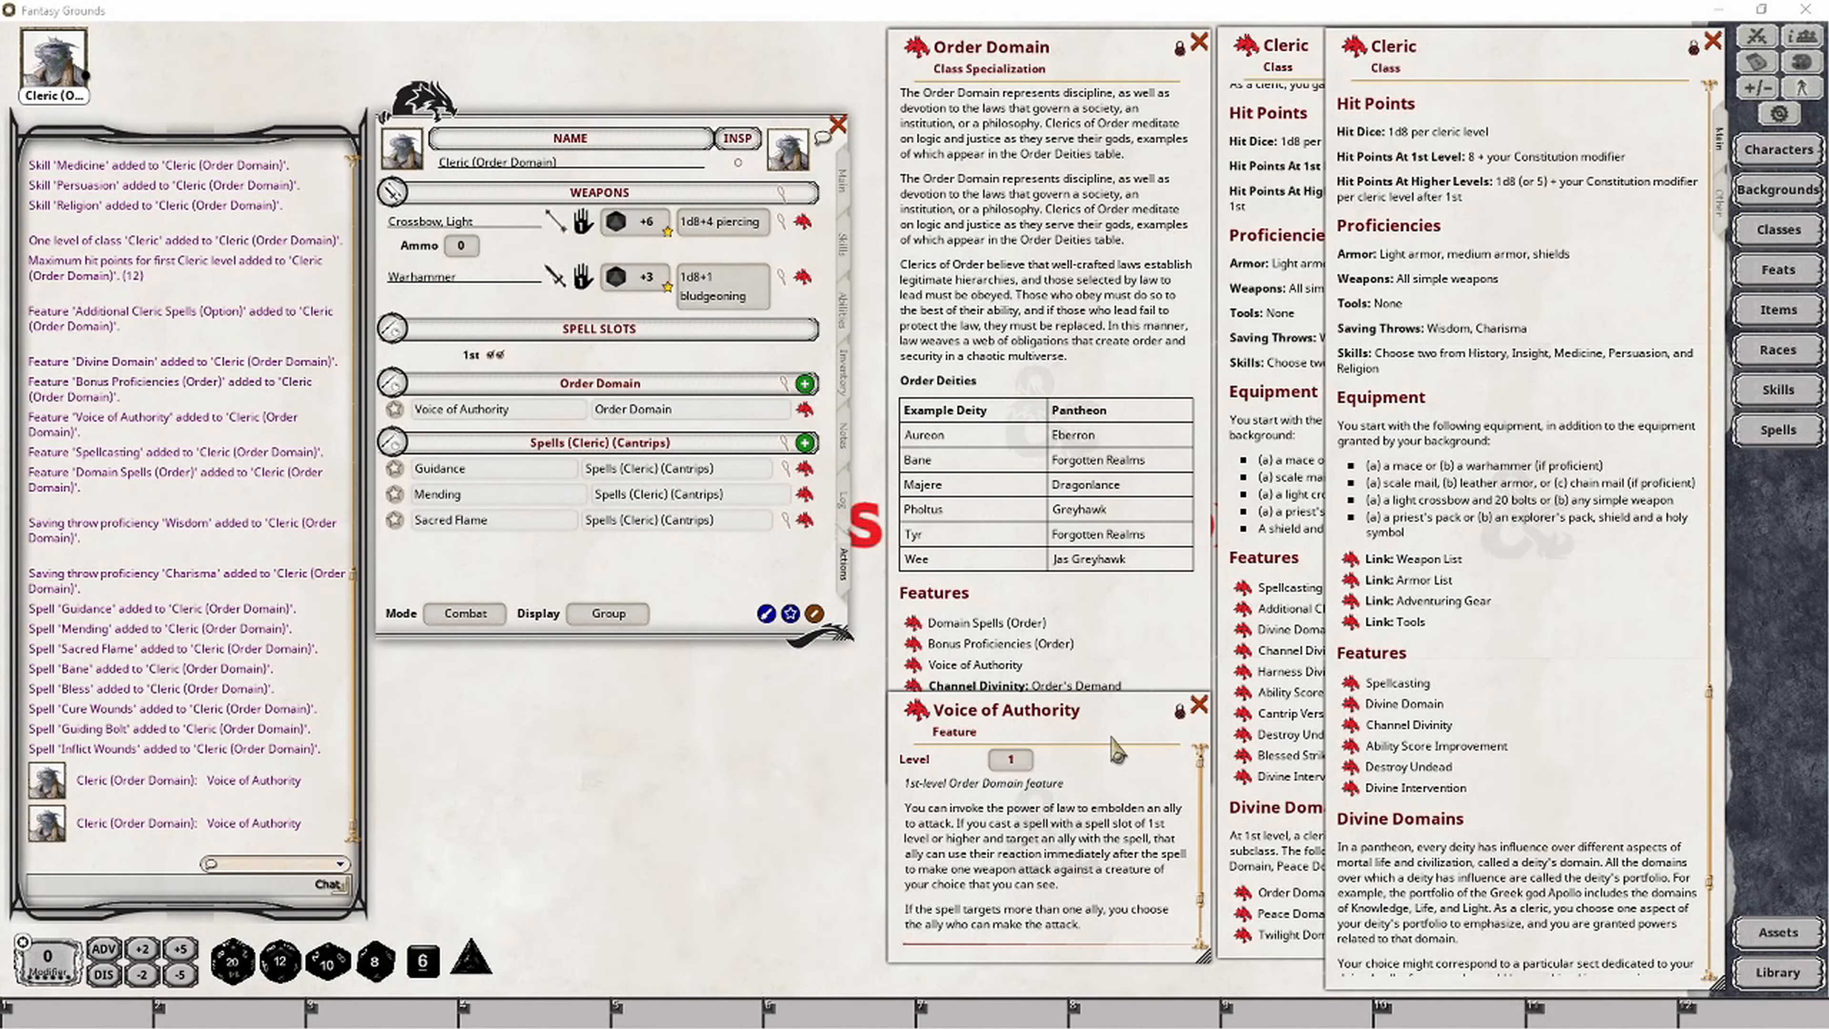
left_click(1199, 706)
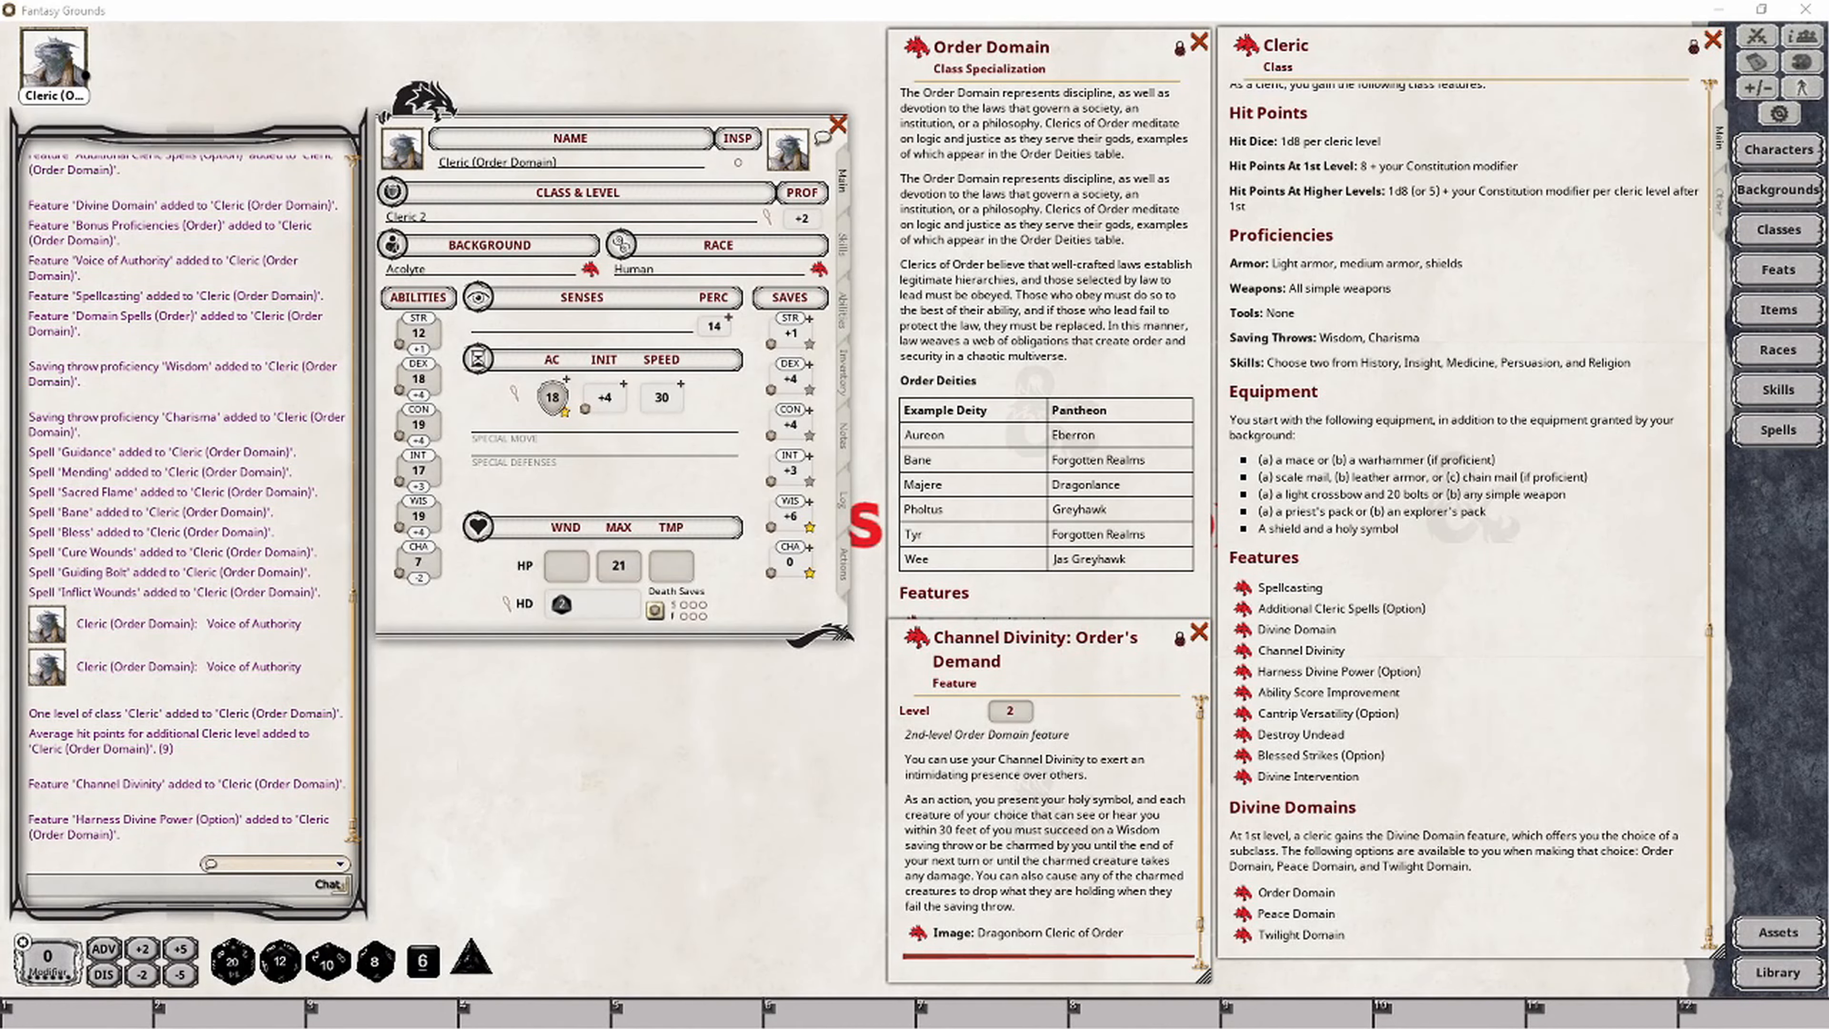
Step: Free the used 1st-level spell slots, and add the Channel Divinity feature as a power in the group Channel Divinity
left_click(843, 564)
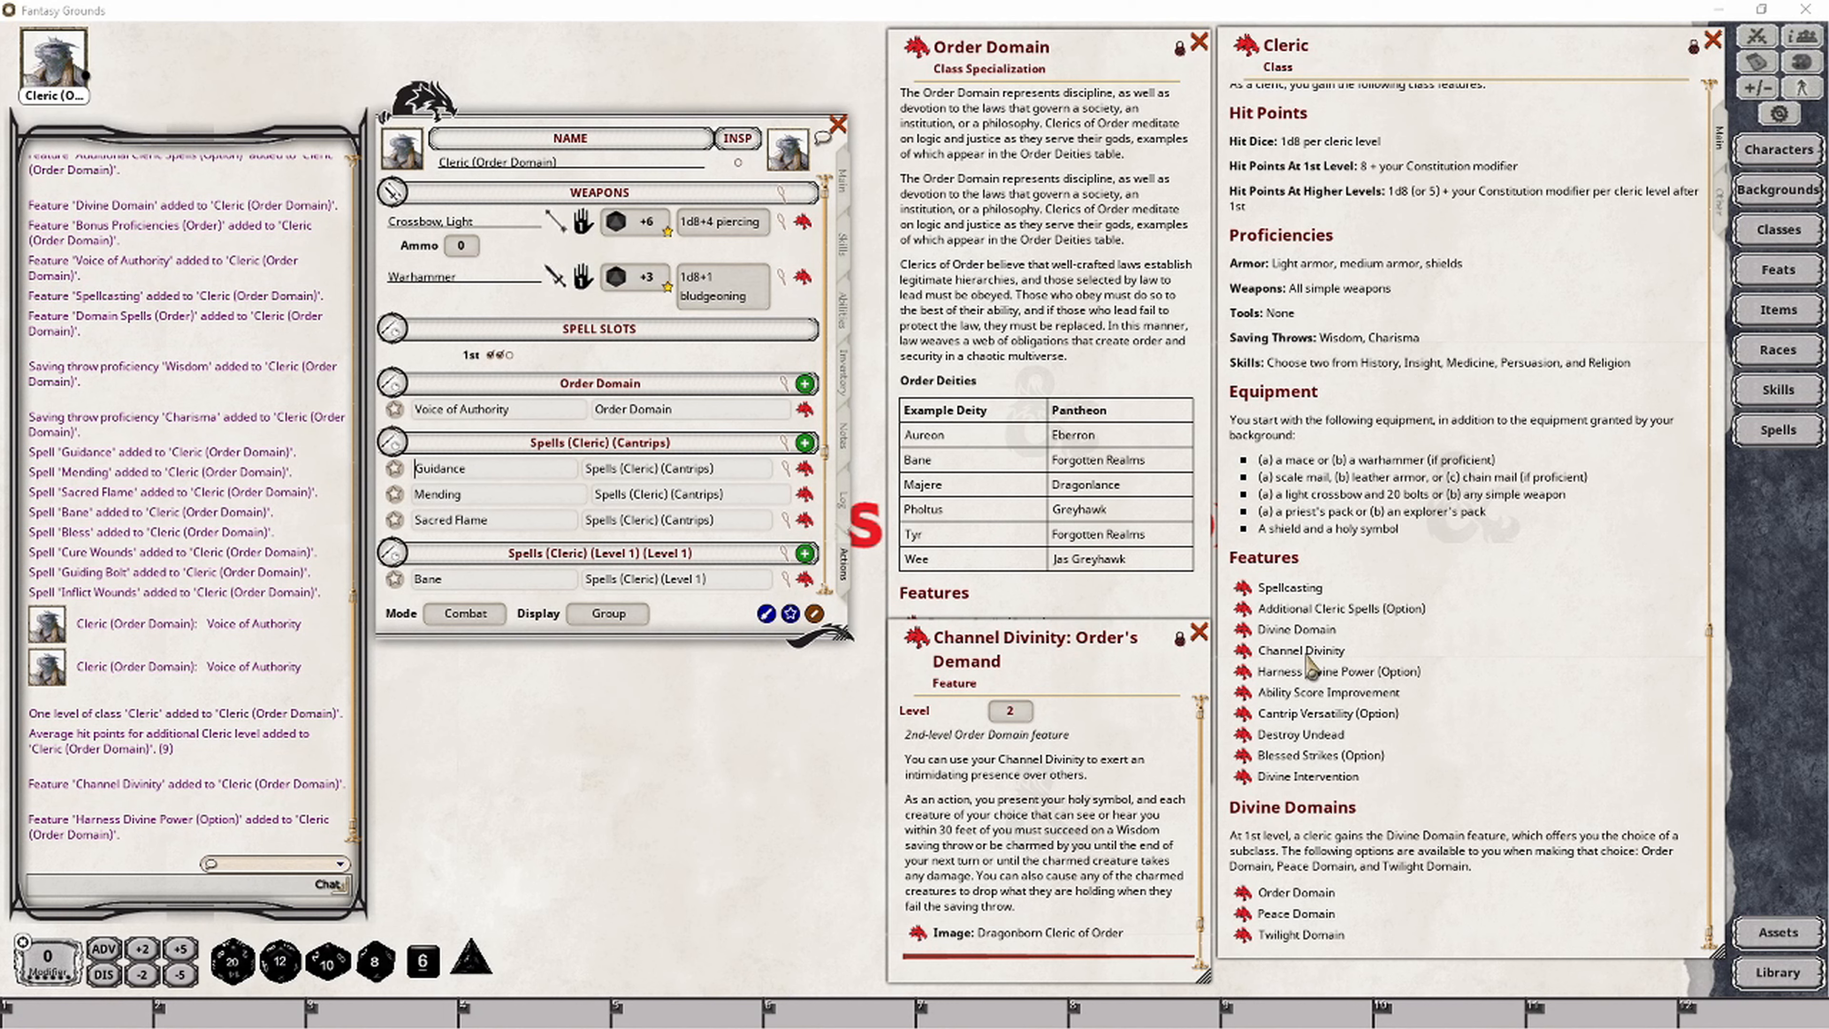
left_click(490, 355)
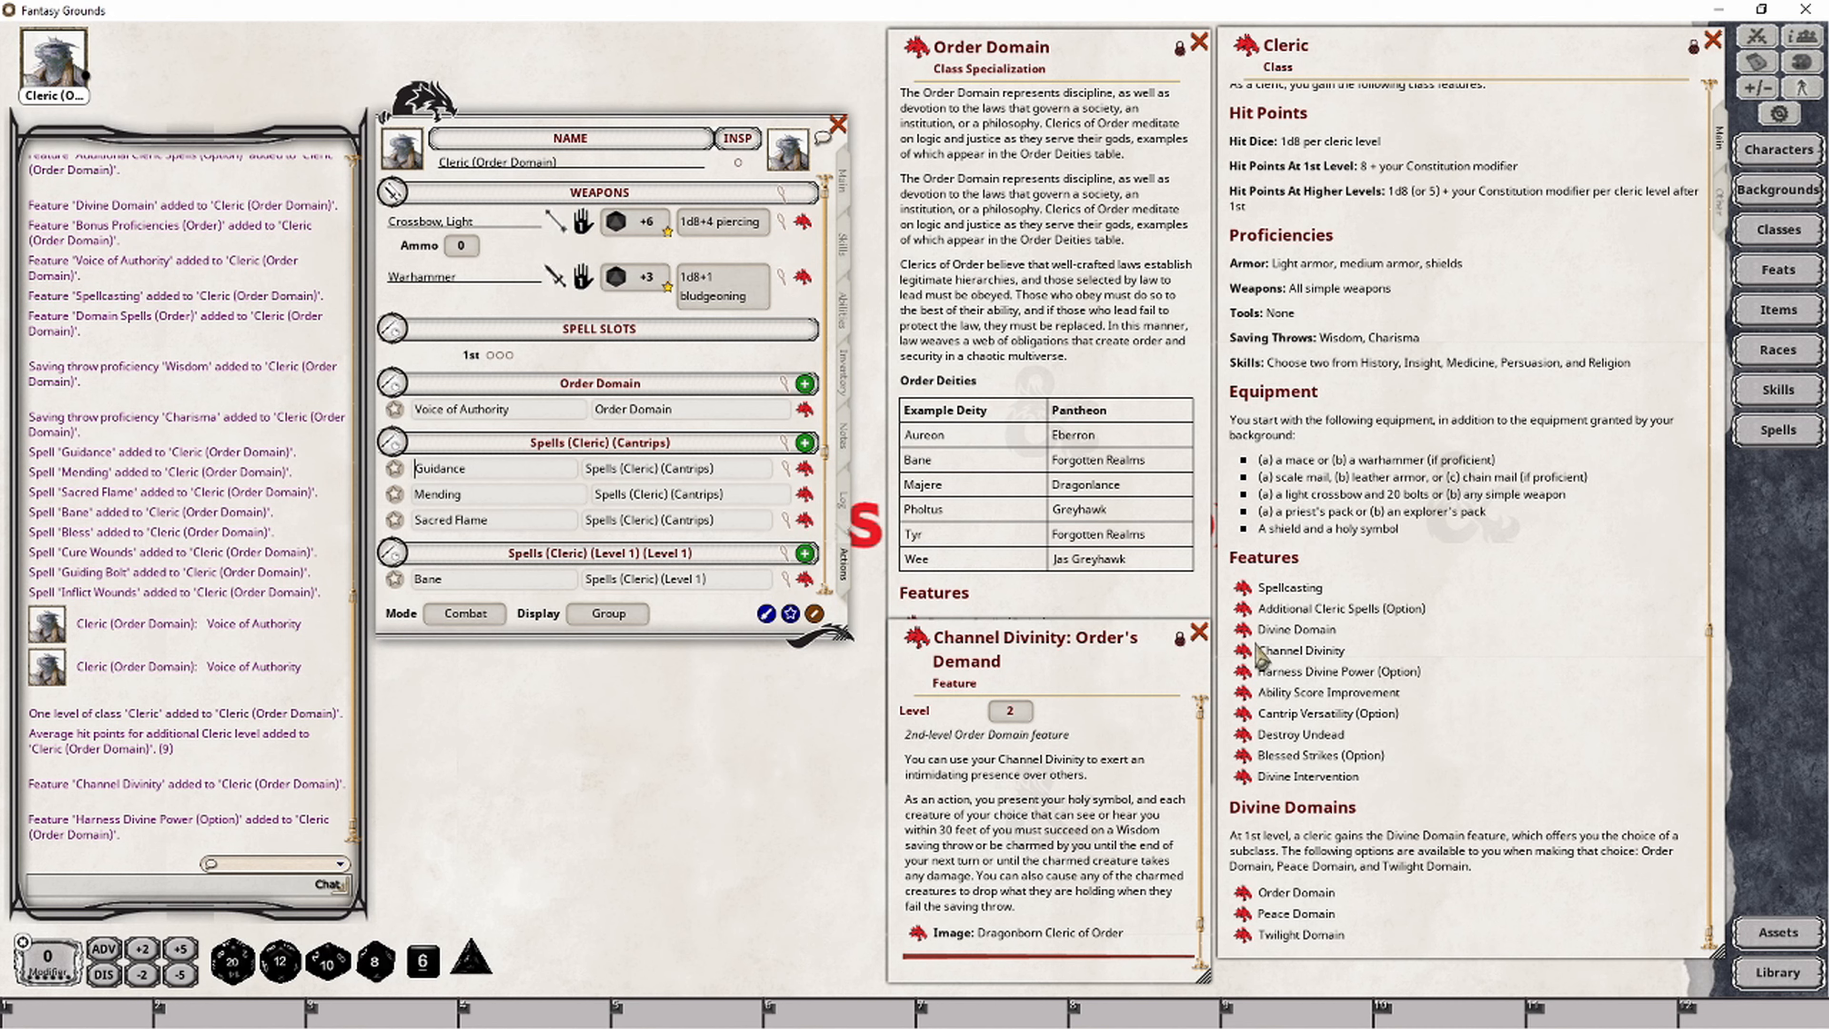
left_click_drag(1243, 650, 651, 429)
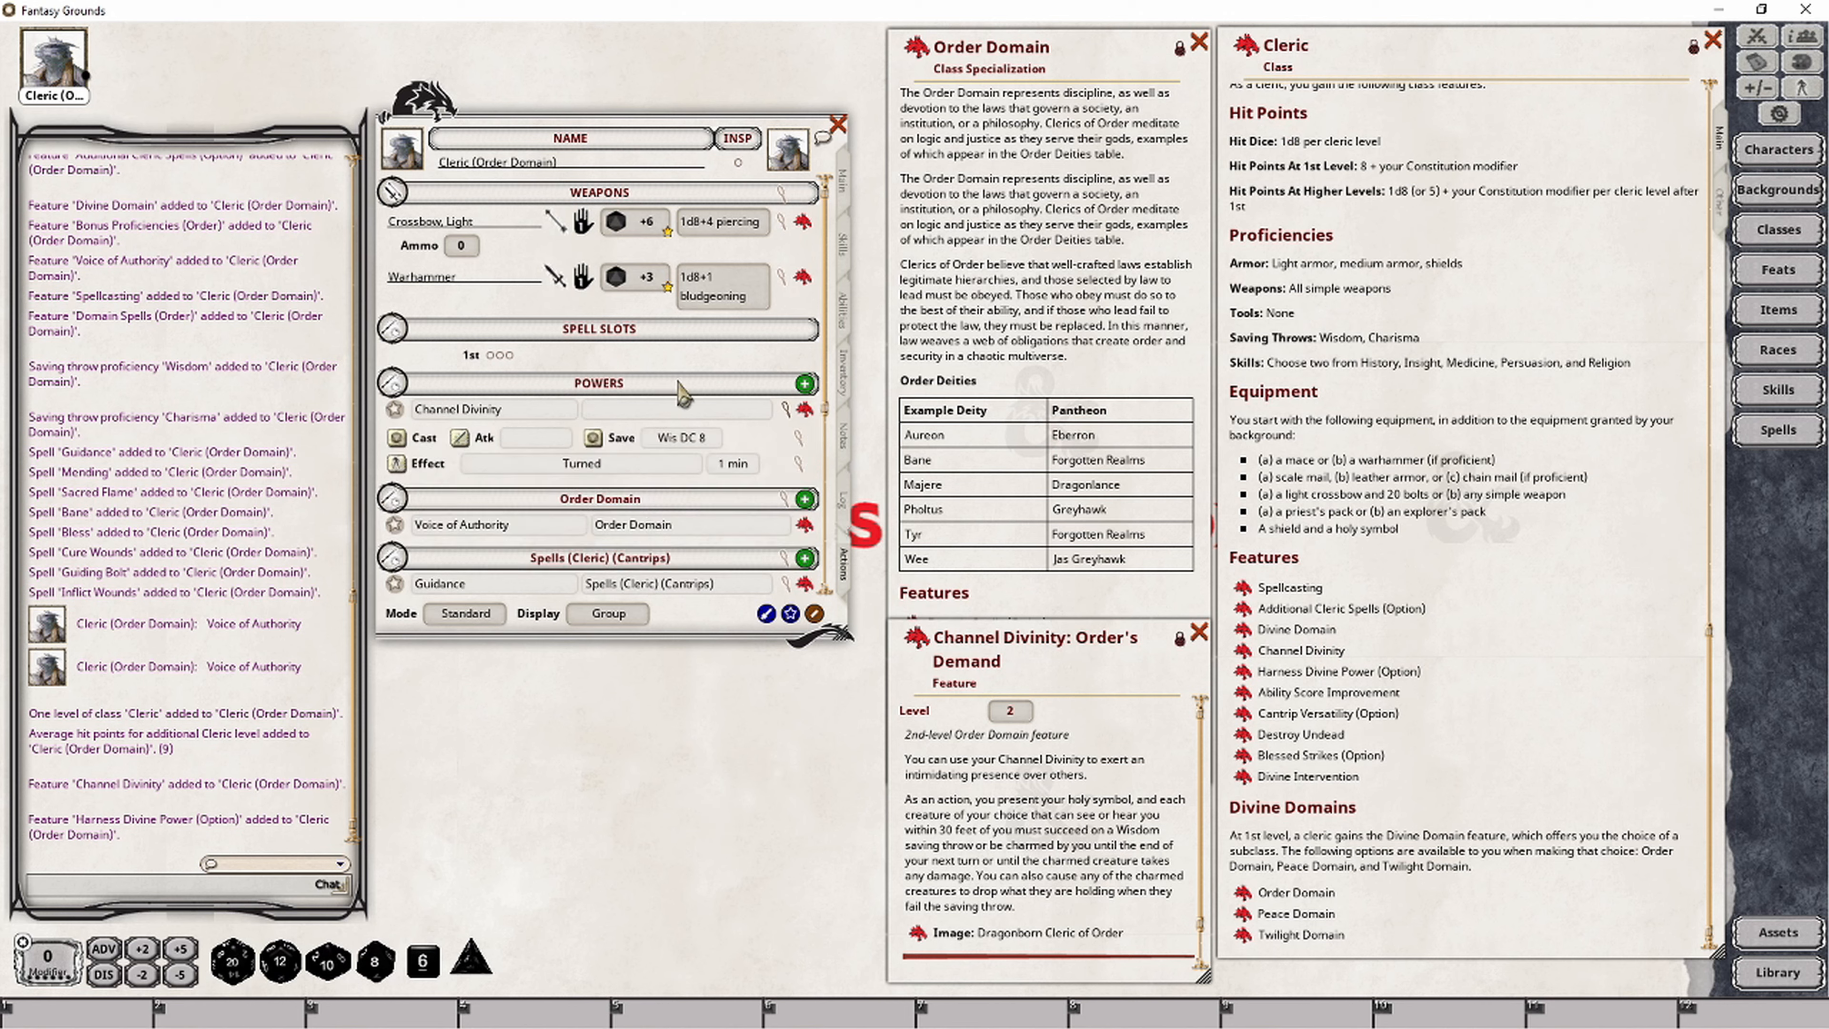
left_click(641, 411)
type("Channel")
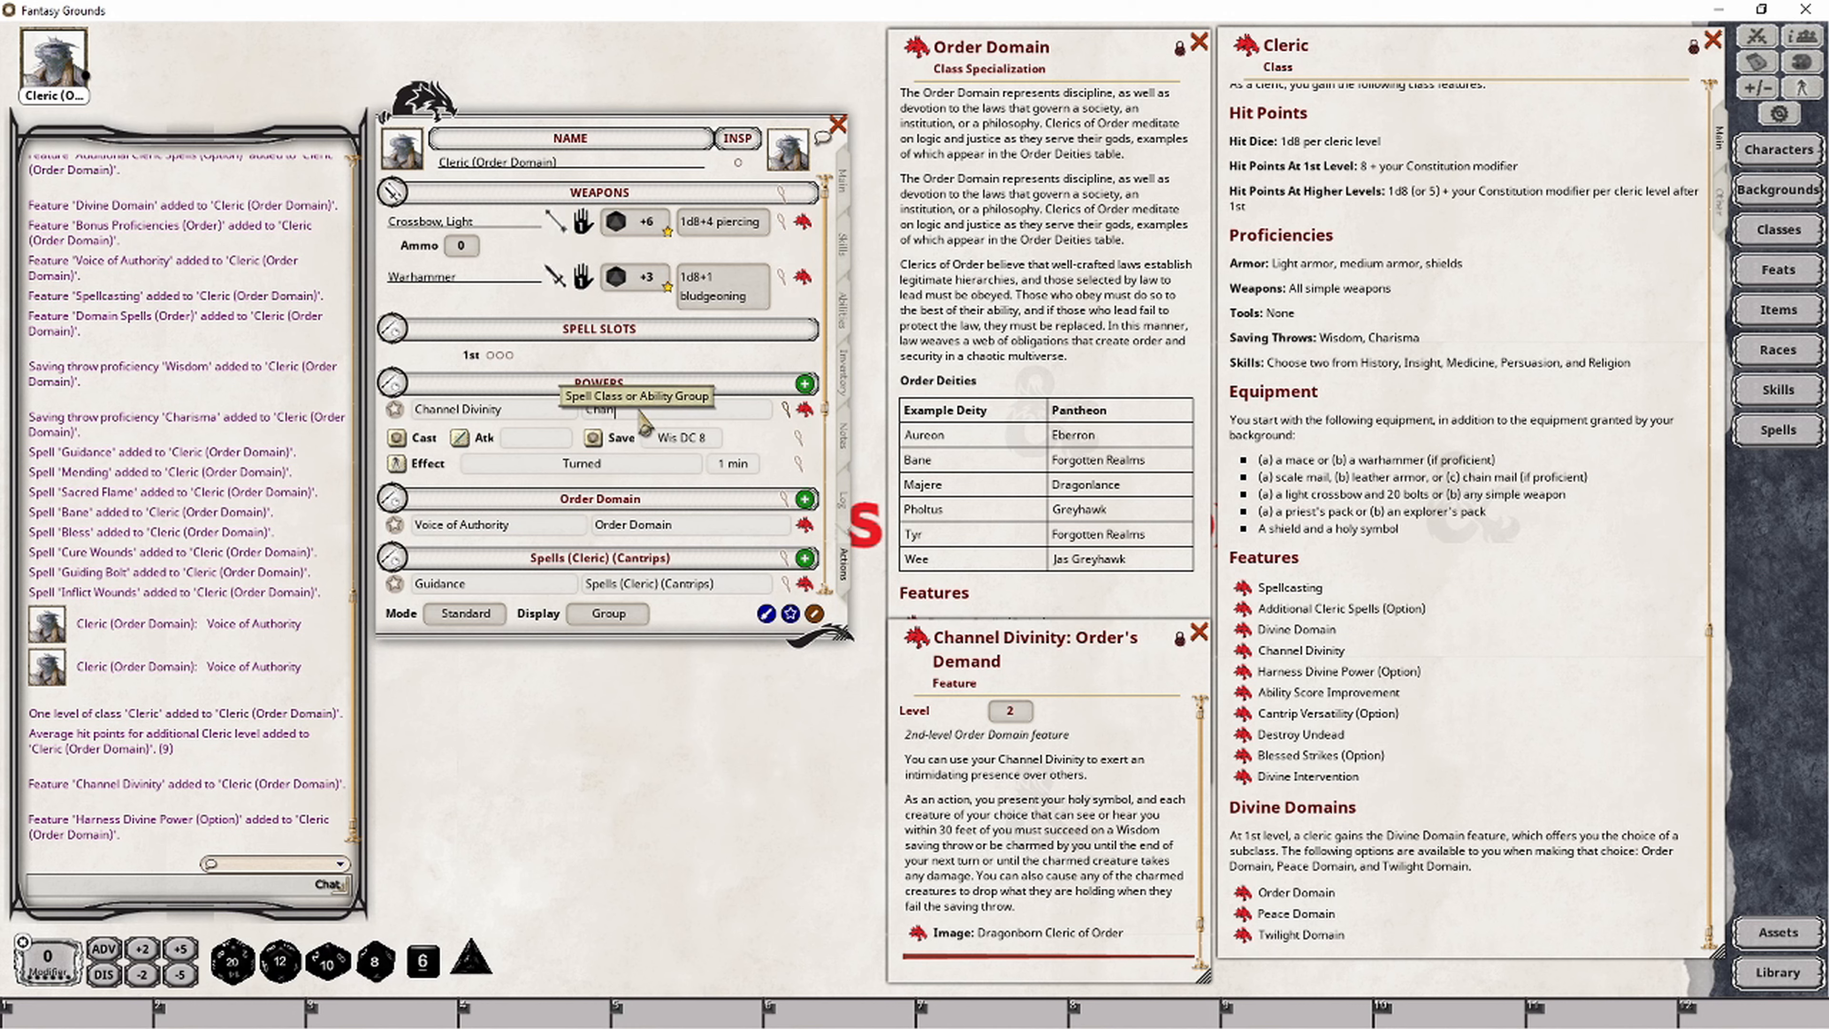
type(" Divinity")
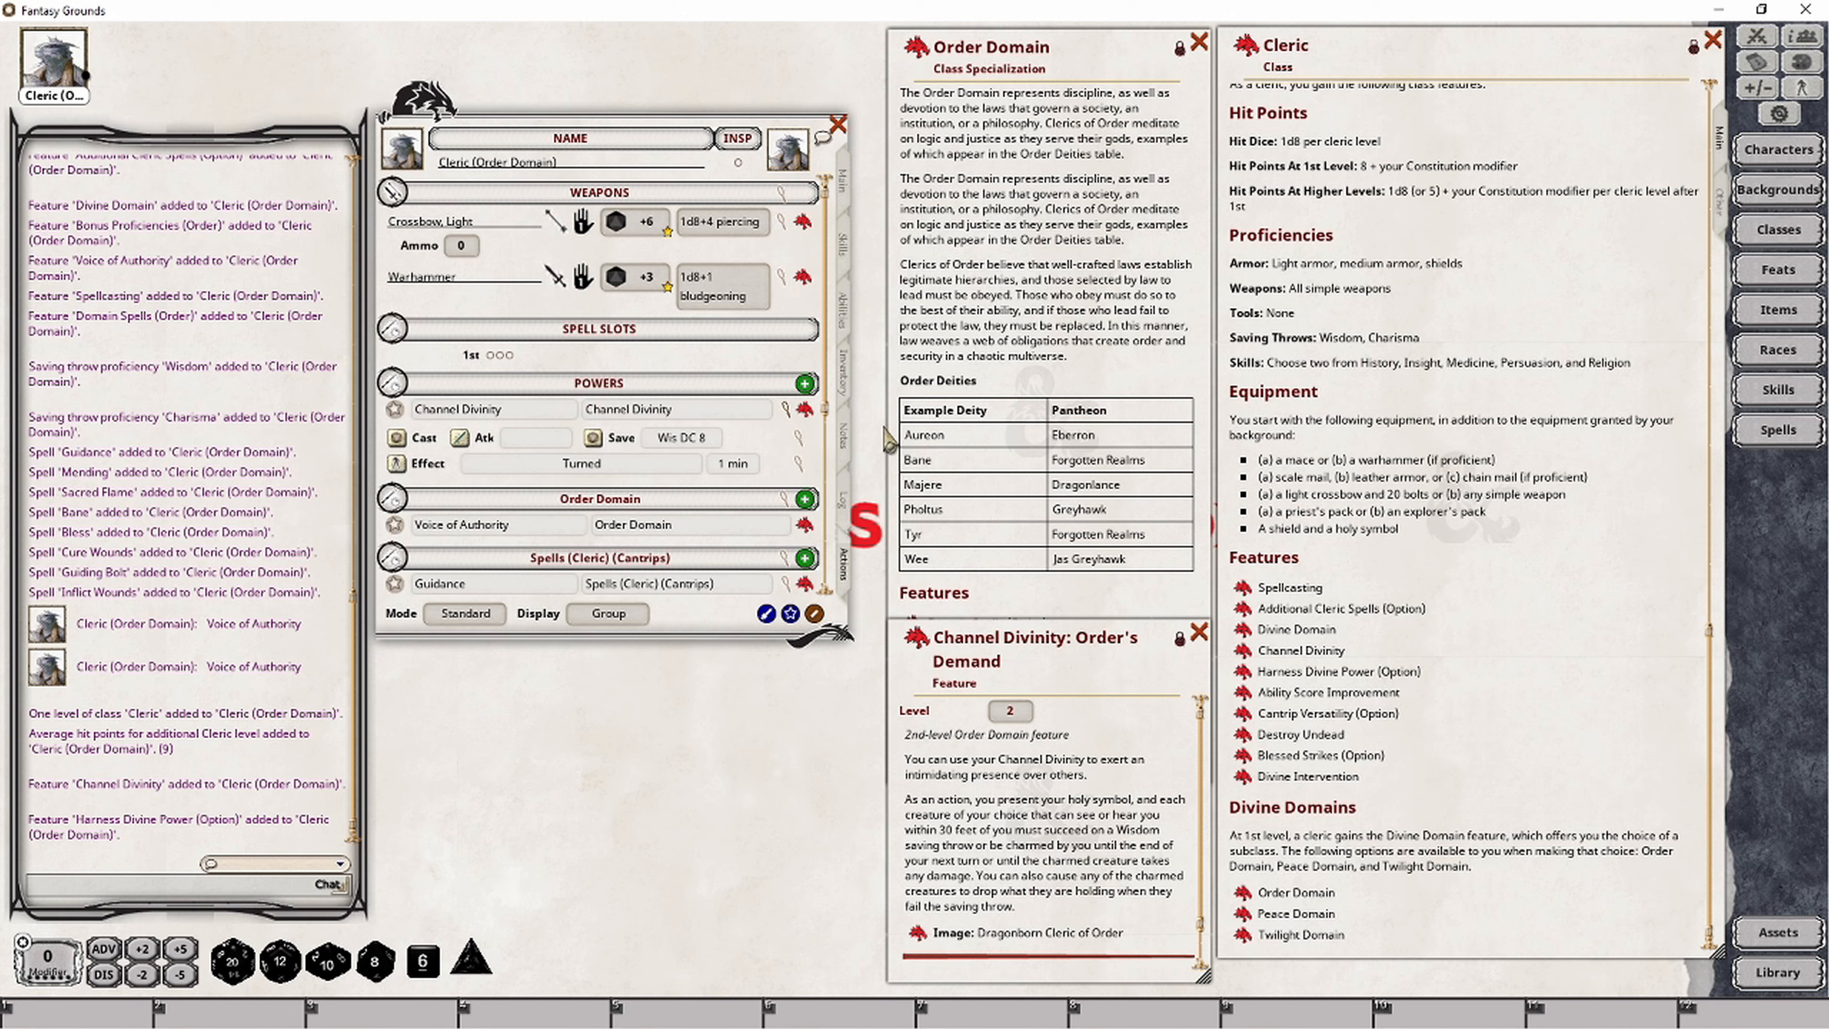
Step: Check the Channel Divinity feature description and rename the power as Channel Divinity: Turn Undead
left_click(539, 411)
left_click(1243, 651)
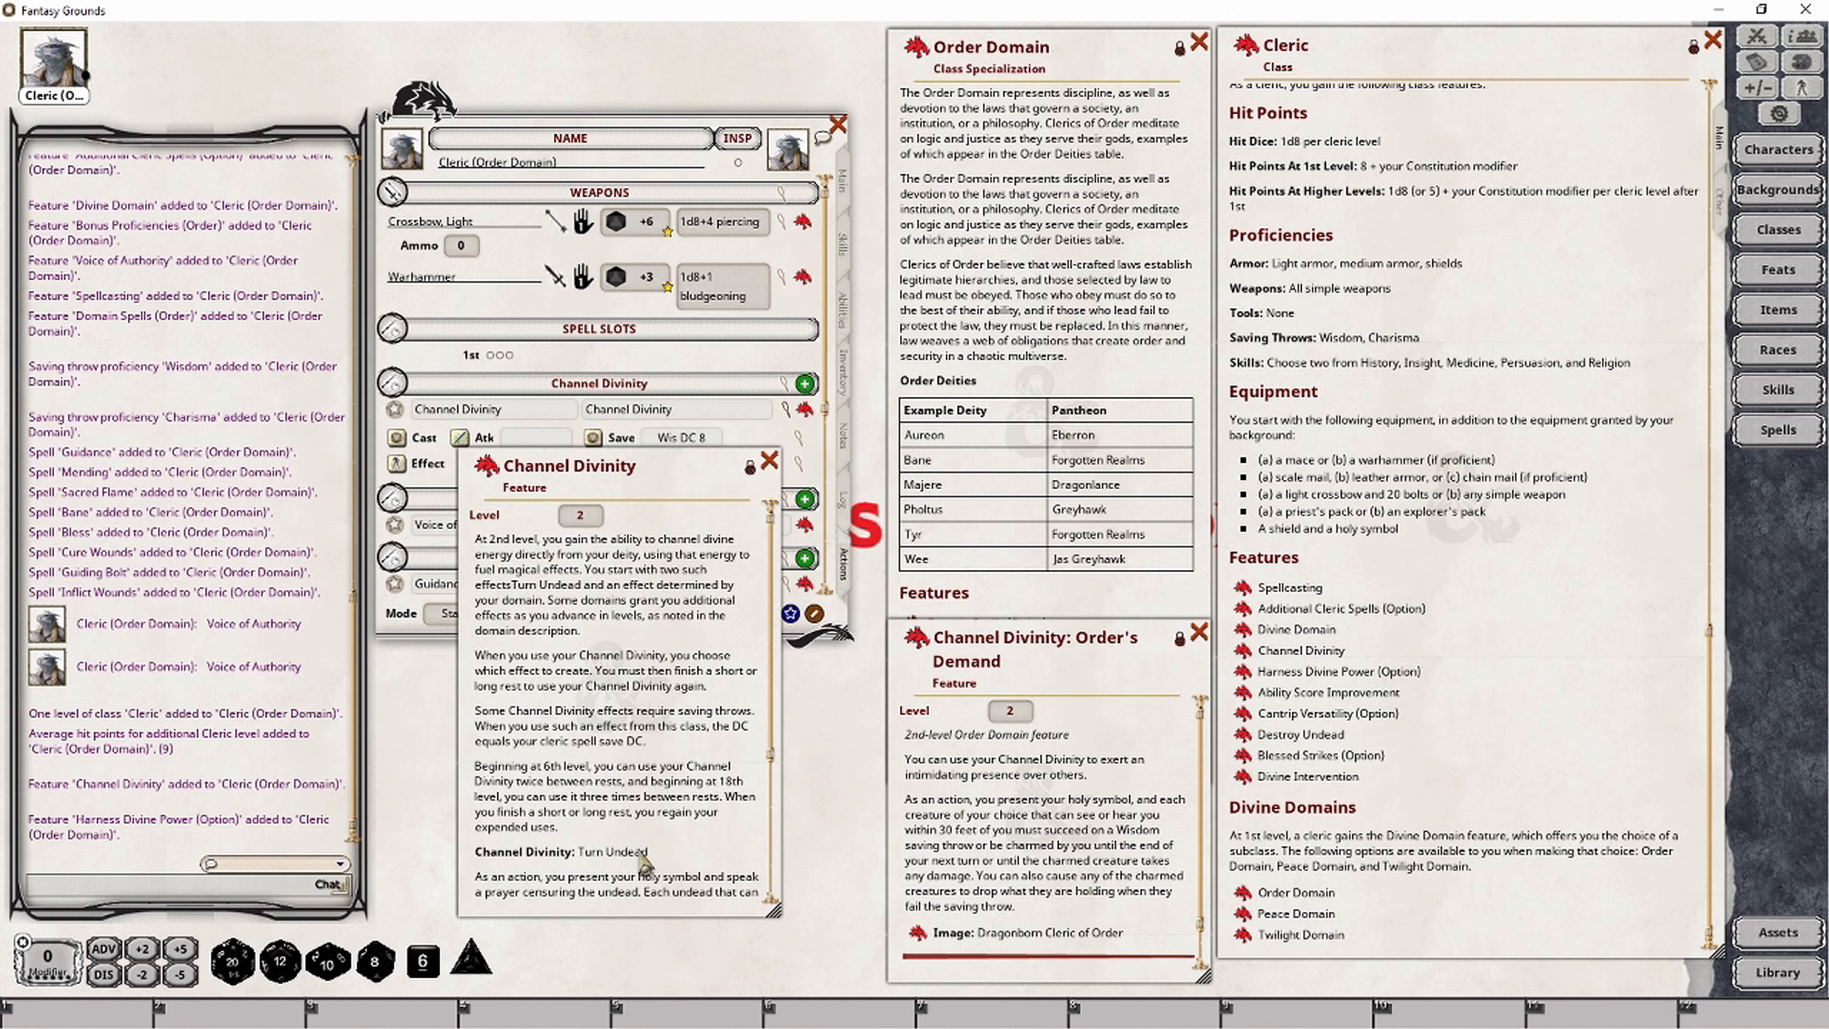
left_click(769, 459)
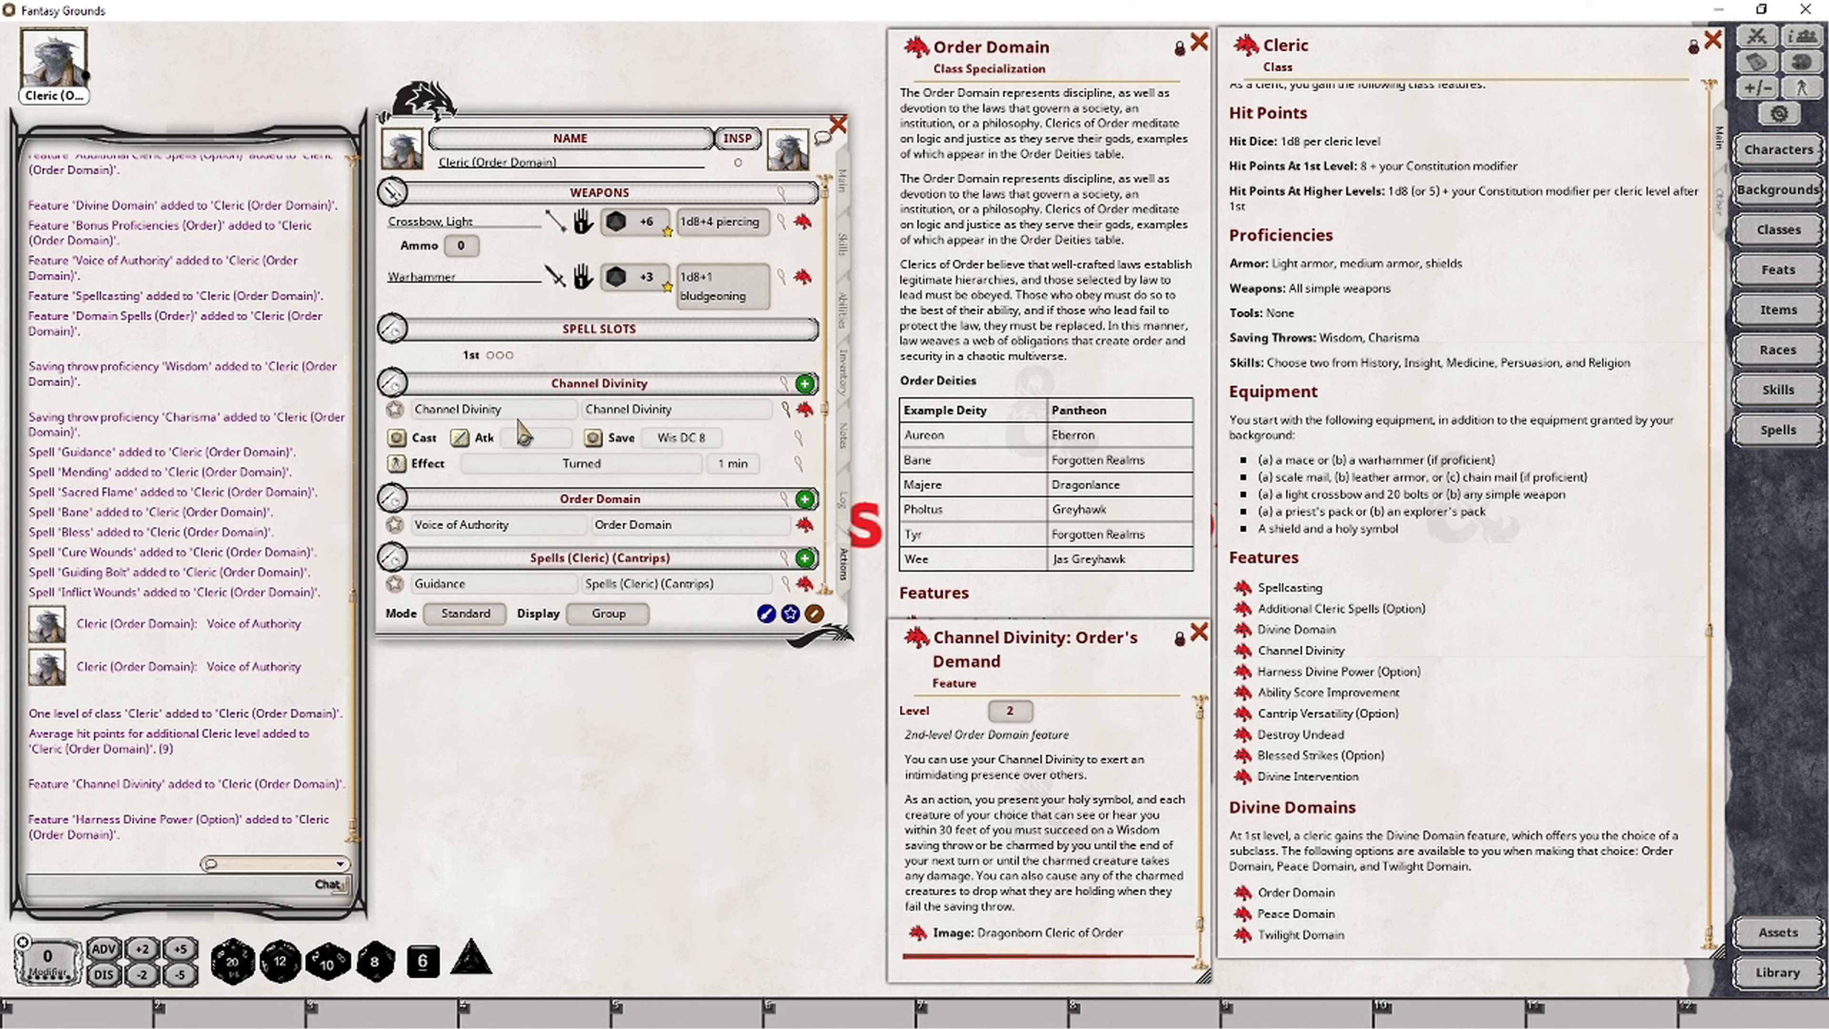
type("Turn Undead")
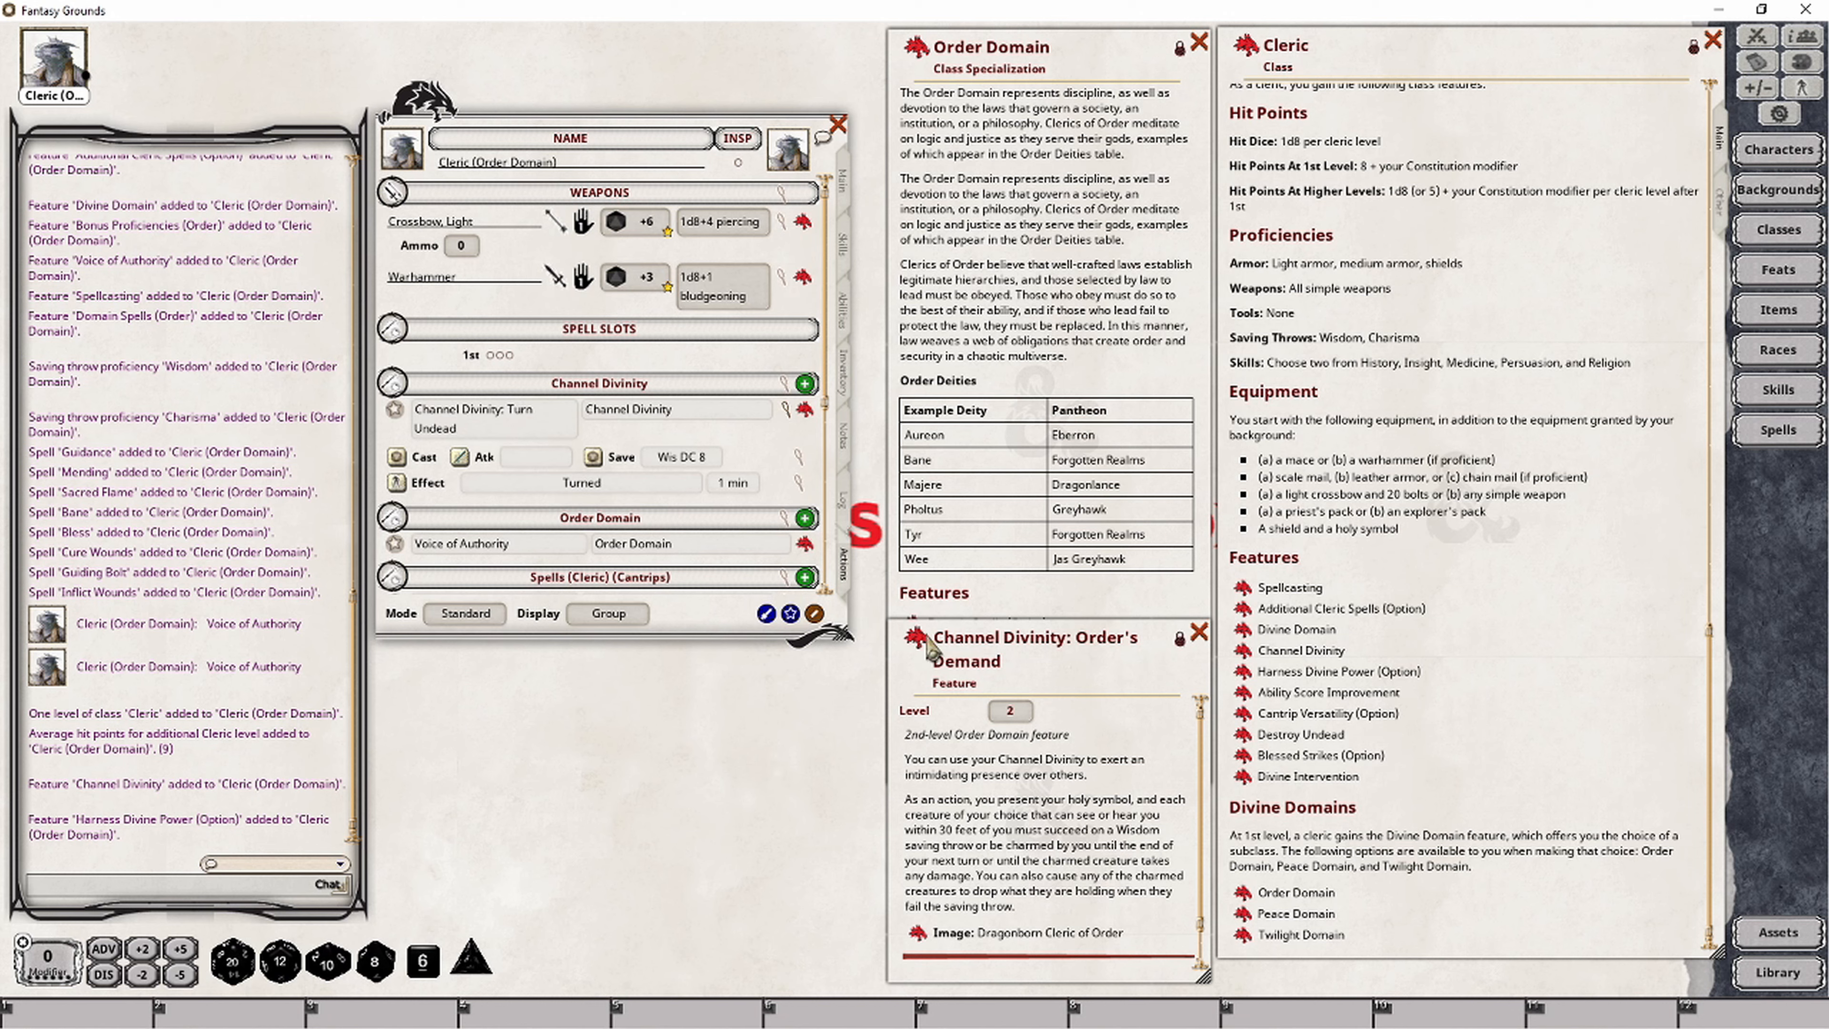
Step: Add Channel Divinity: Order's Demand as a power and assign it to the group Channel Divinity
left_click_drag(921, 648, 712, 468)
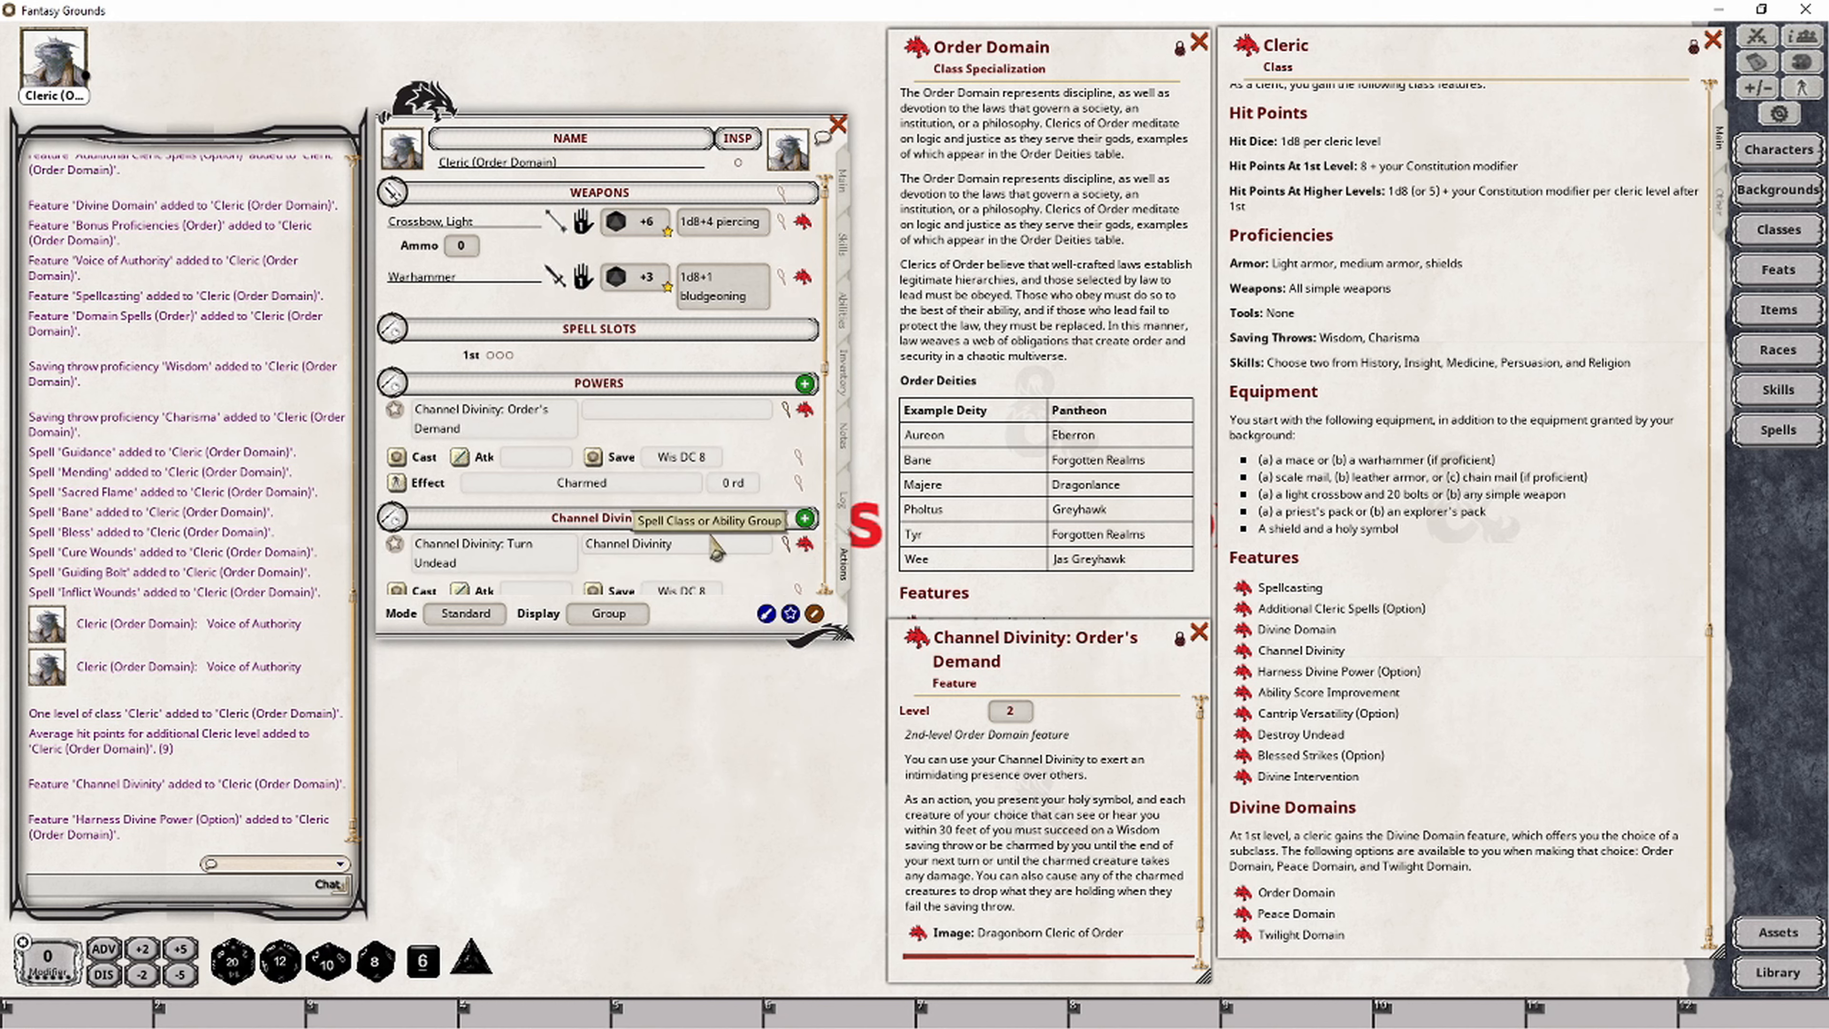
left_click_drag(696, 541, 582, 539)
key("ctrl+c")
left_click(626, 412)
key("ctrl+v")
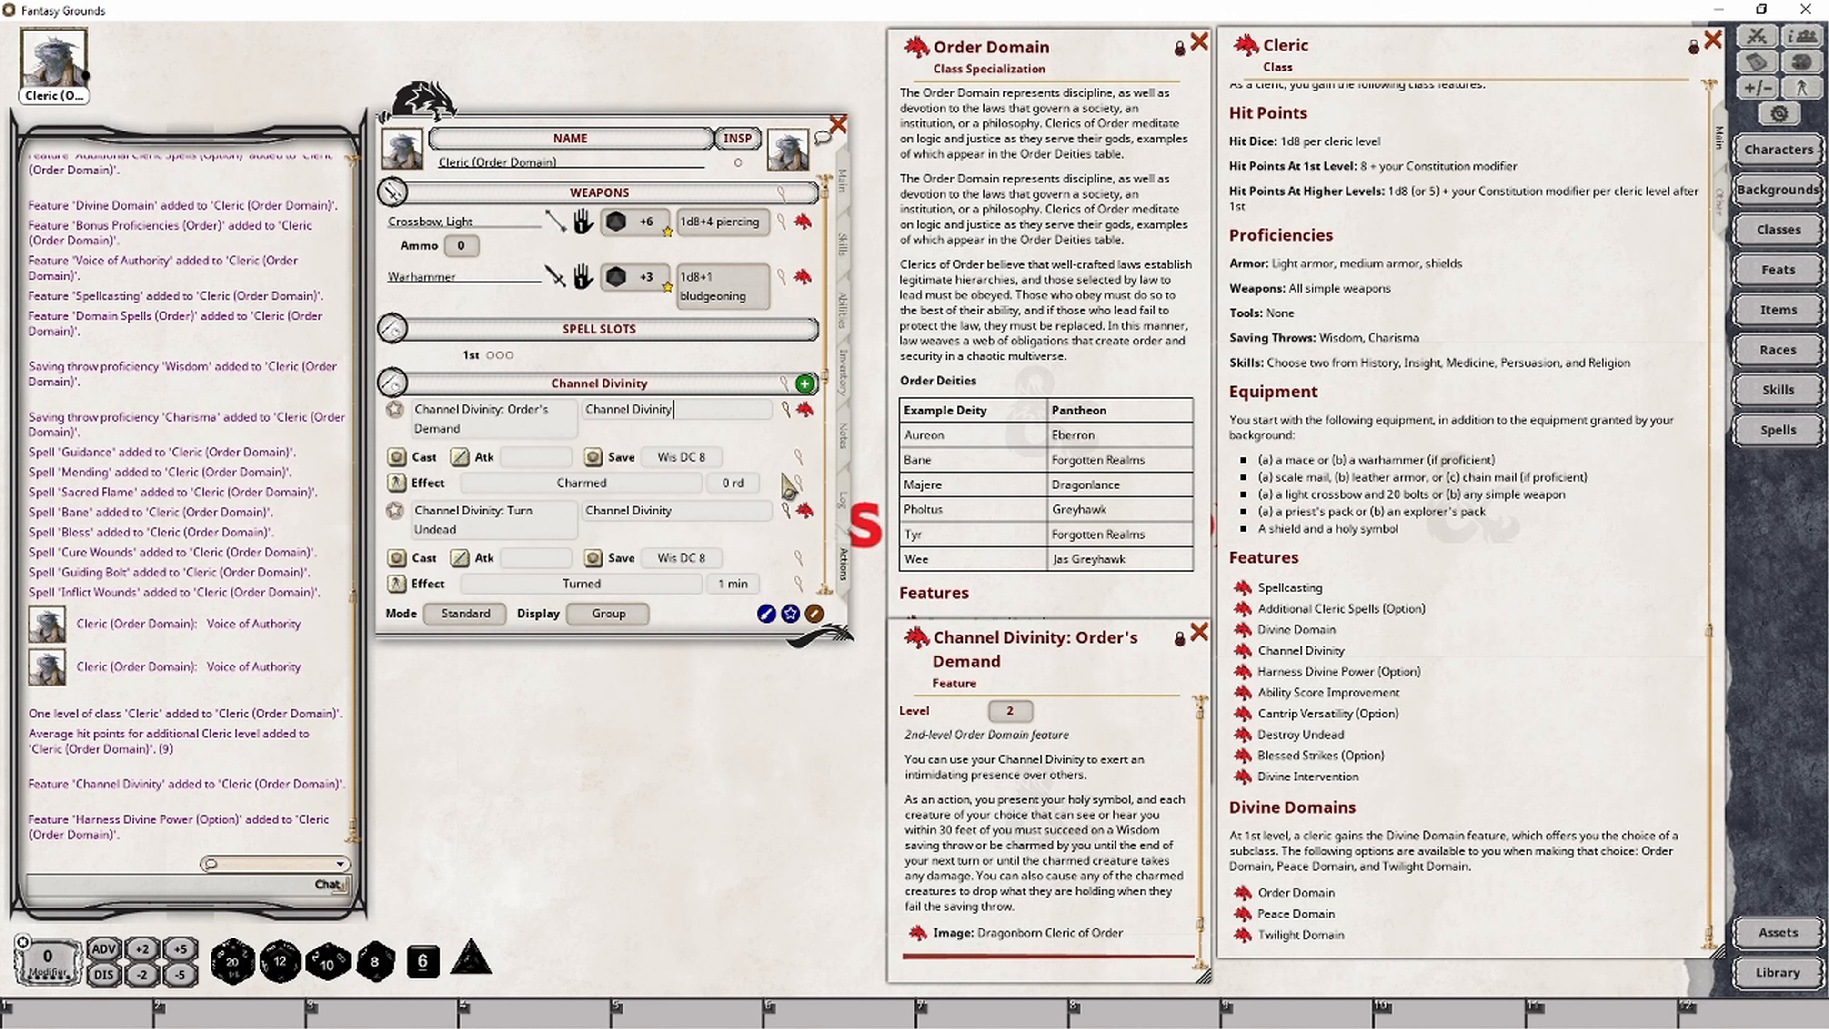
Step: Collapse the action details of the Turn Undead and Order's Demand powers
scroll(784, 475, "down", 1)
left_click(786, 453)
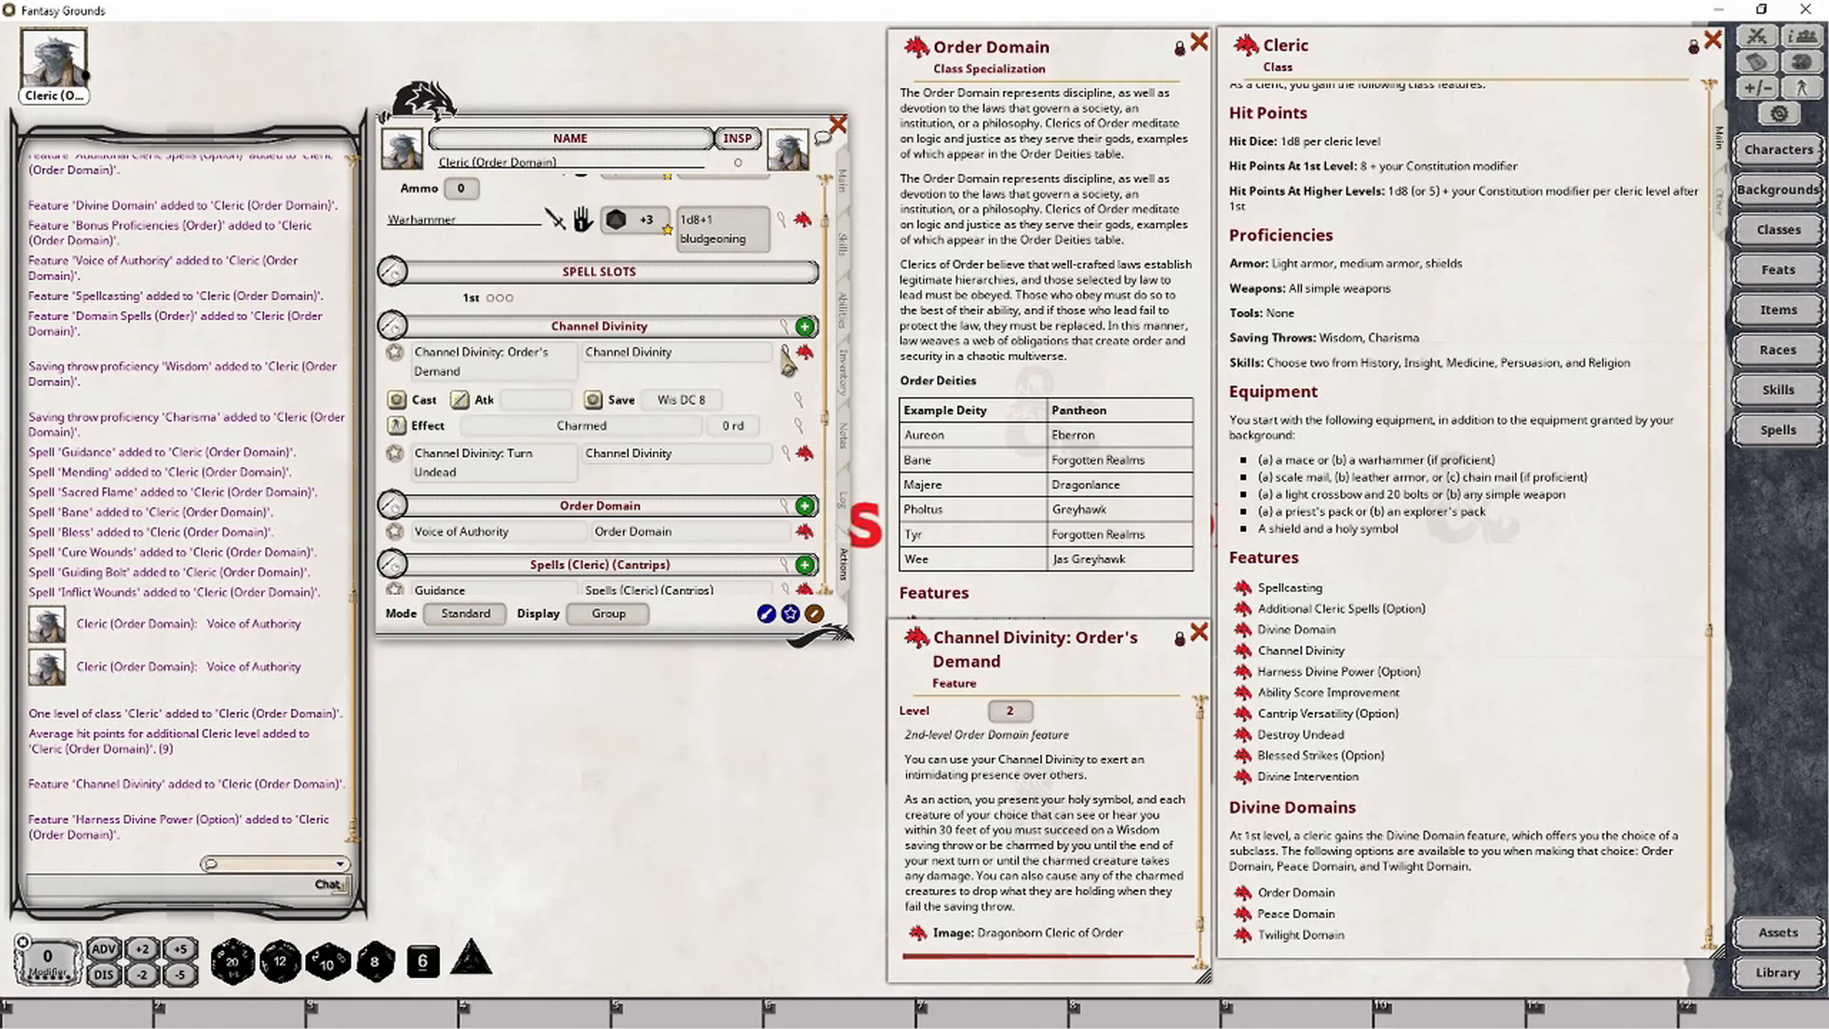
left_click(785, 351)
Step: Set the Channel Divinity power group's uses to 1 and close its settings
left_click(784, 329)
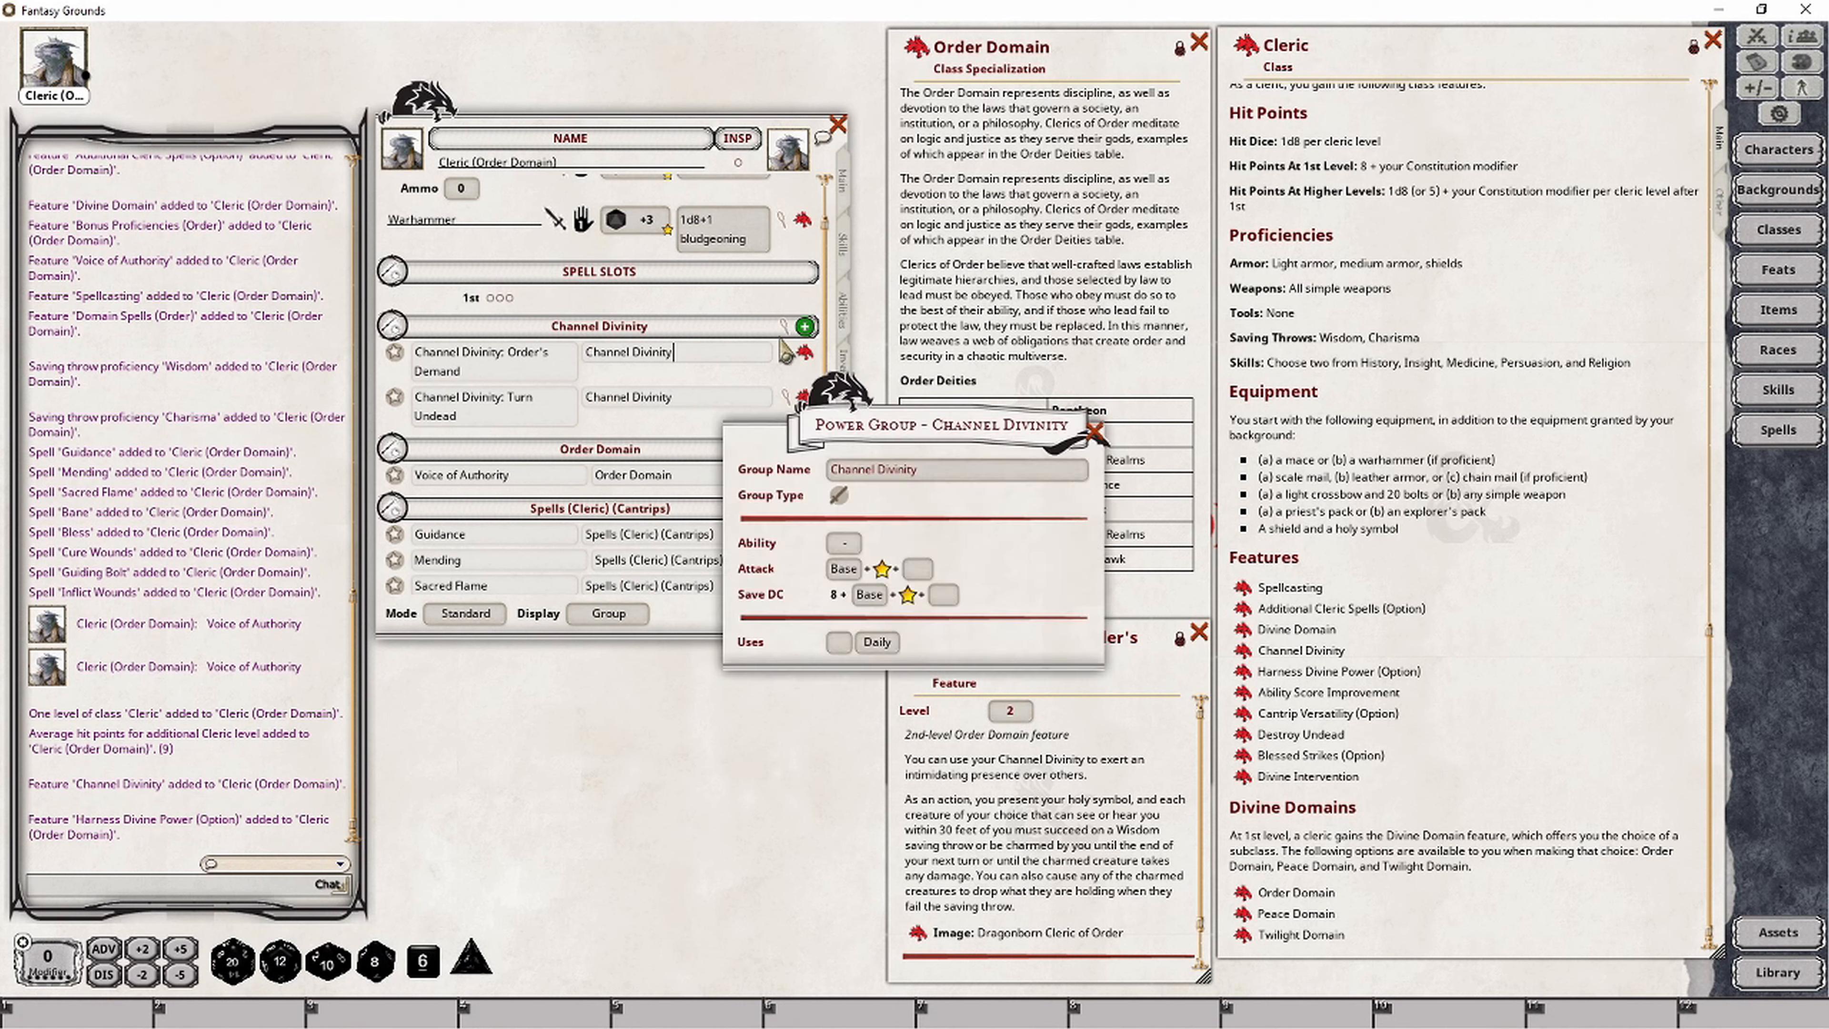
left_click_drag(913, 431, 641, 666)
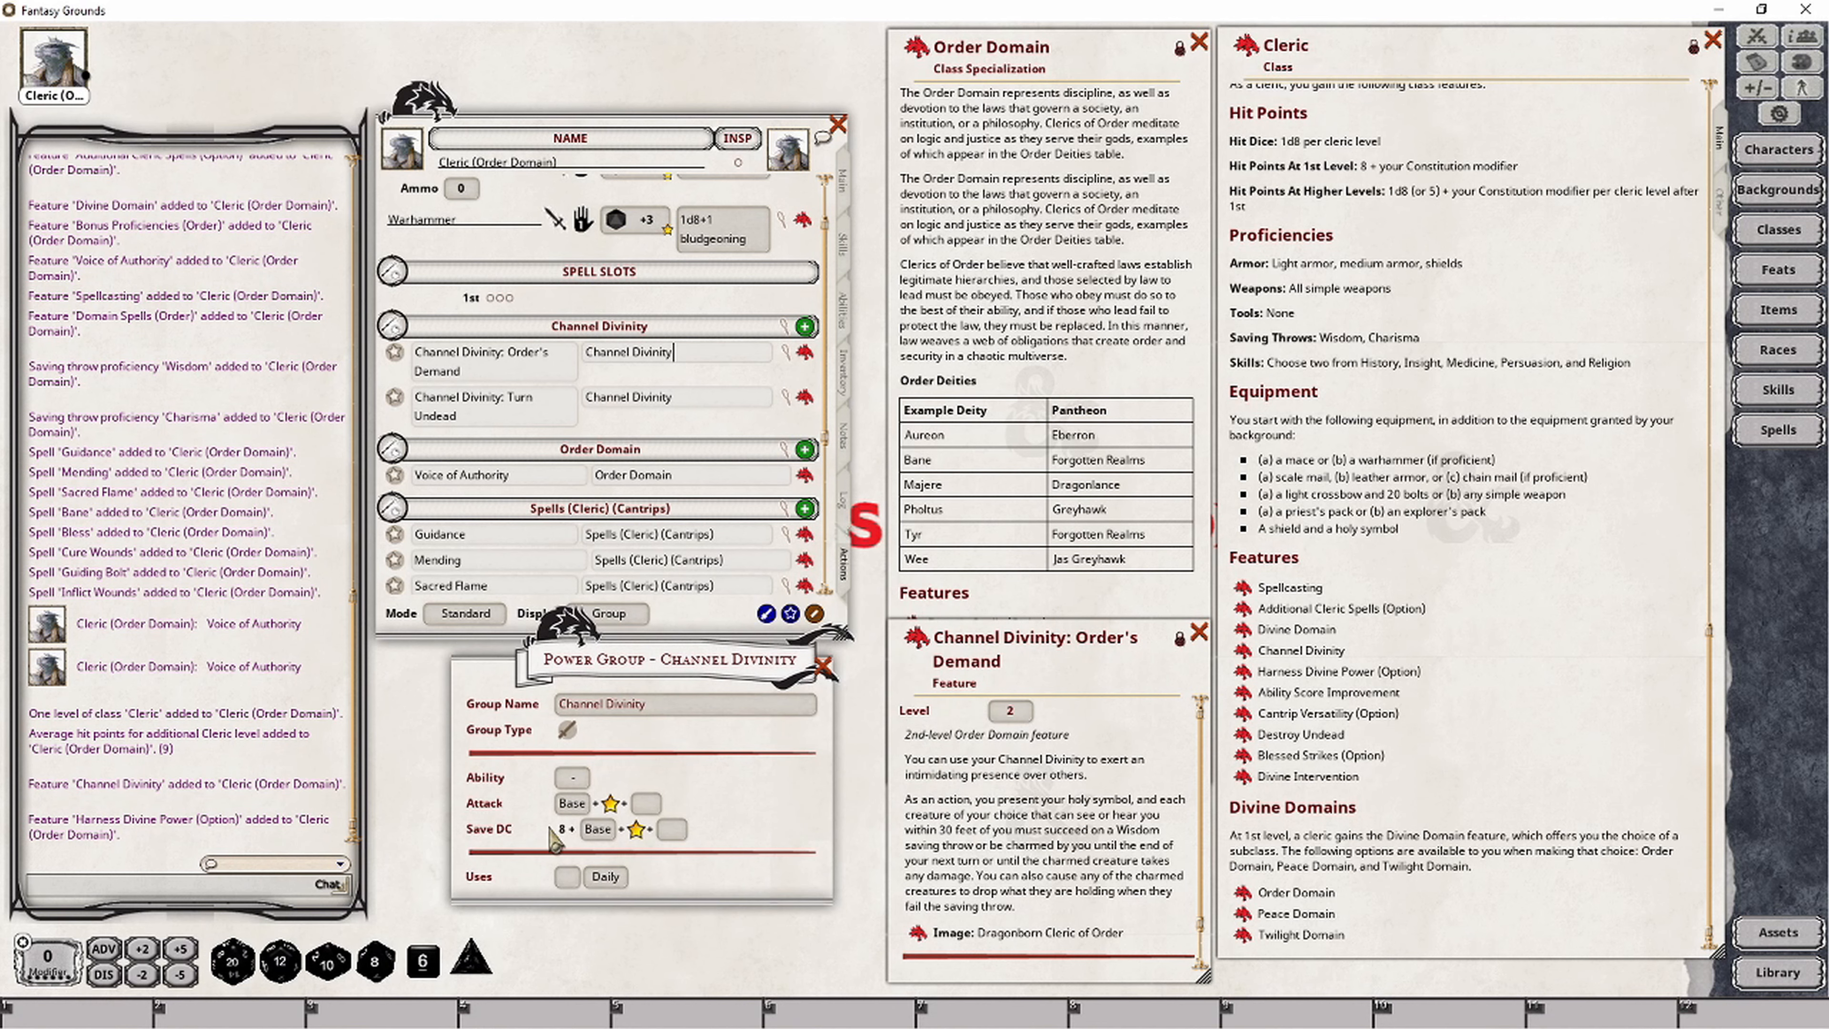
left_click(569, 878)
type("1")
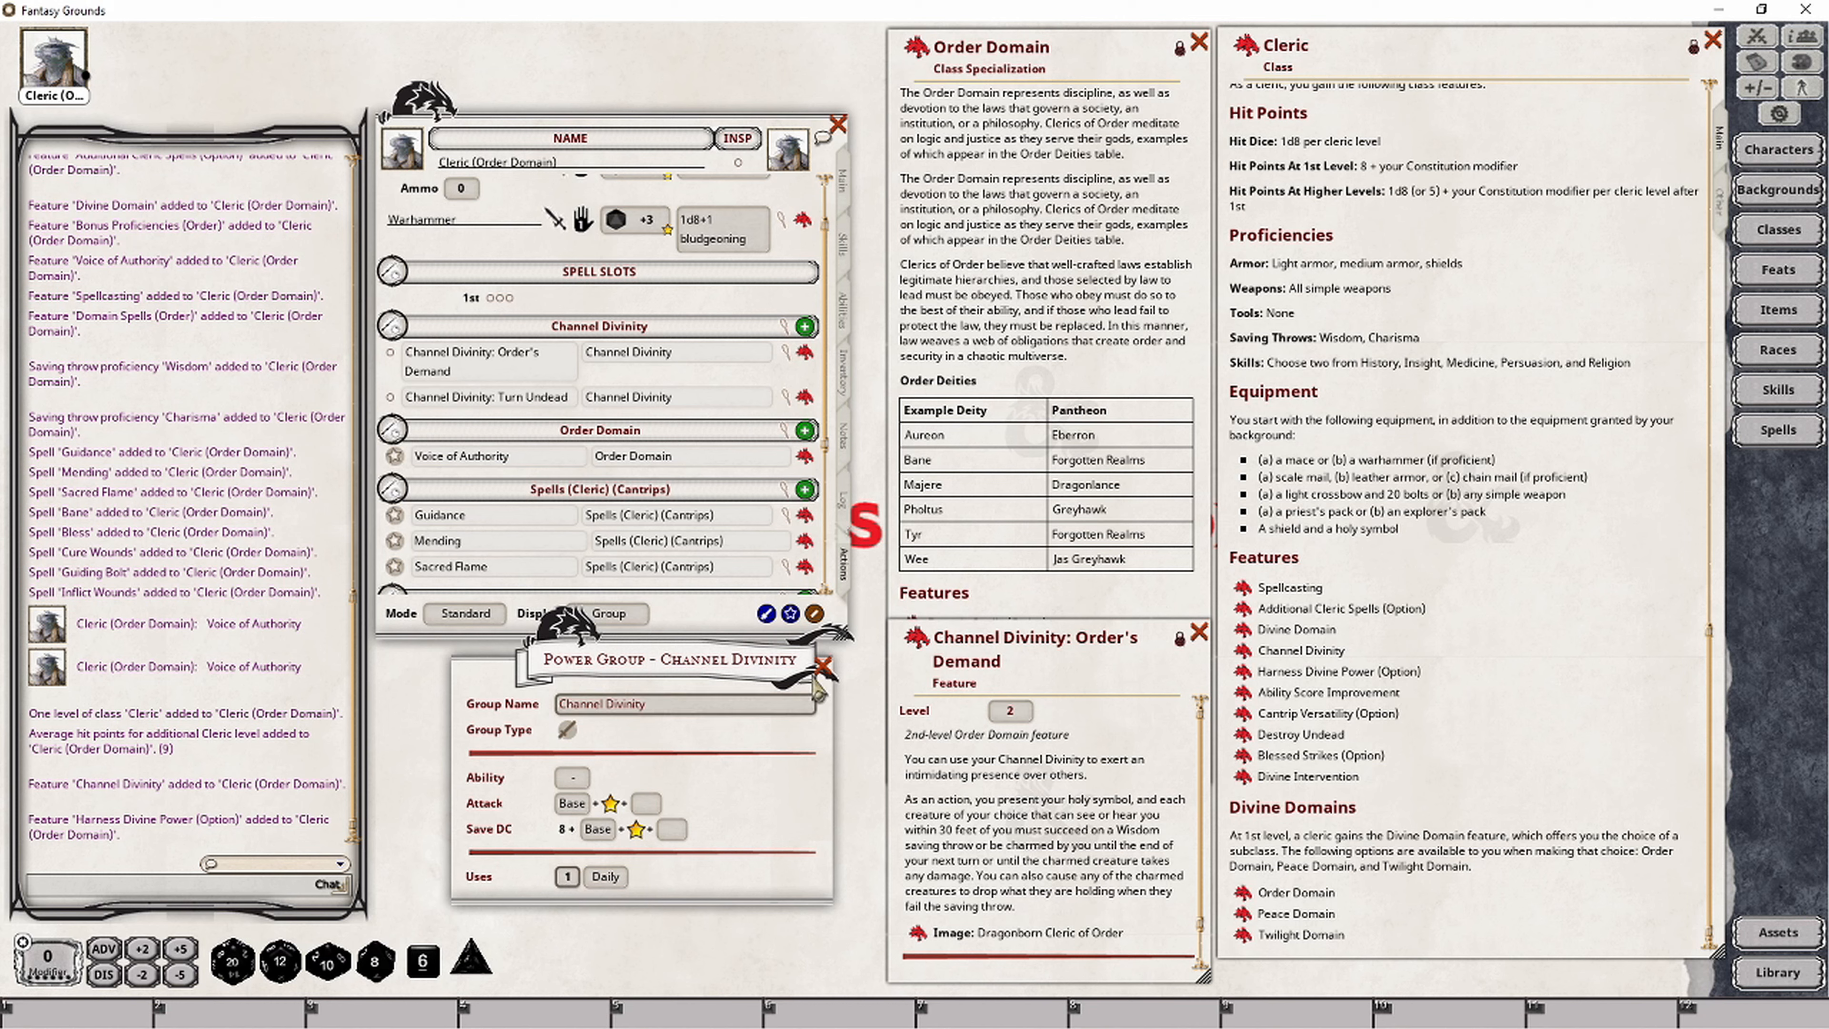
left_click(825, 666)
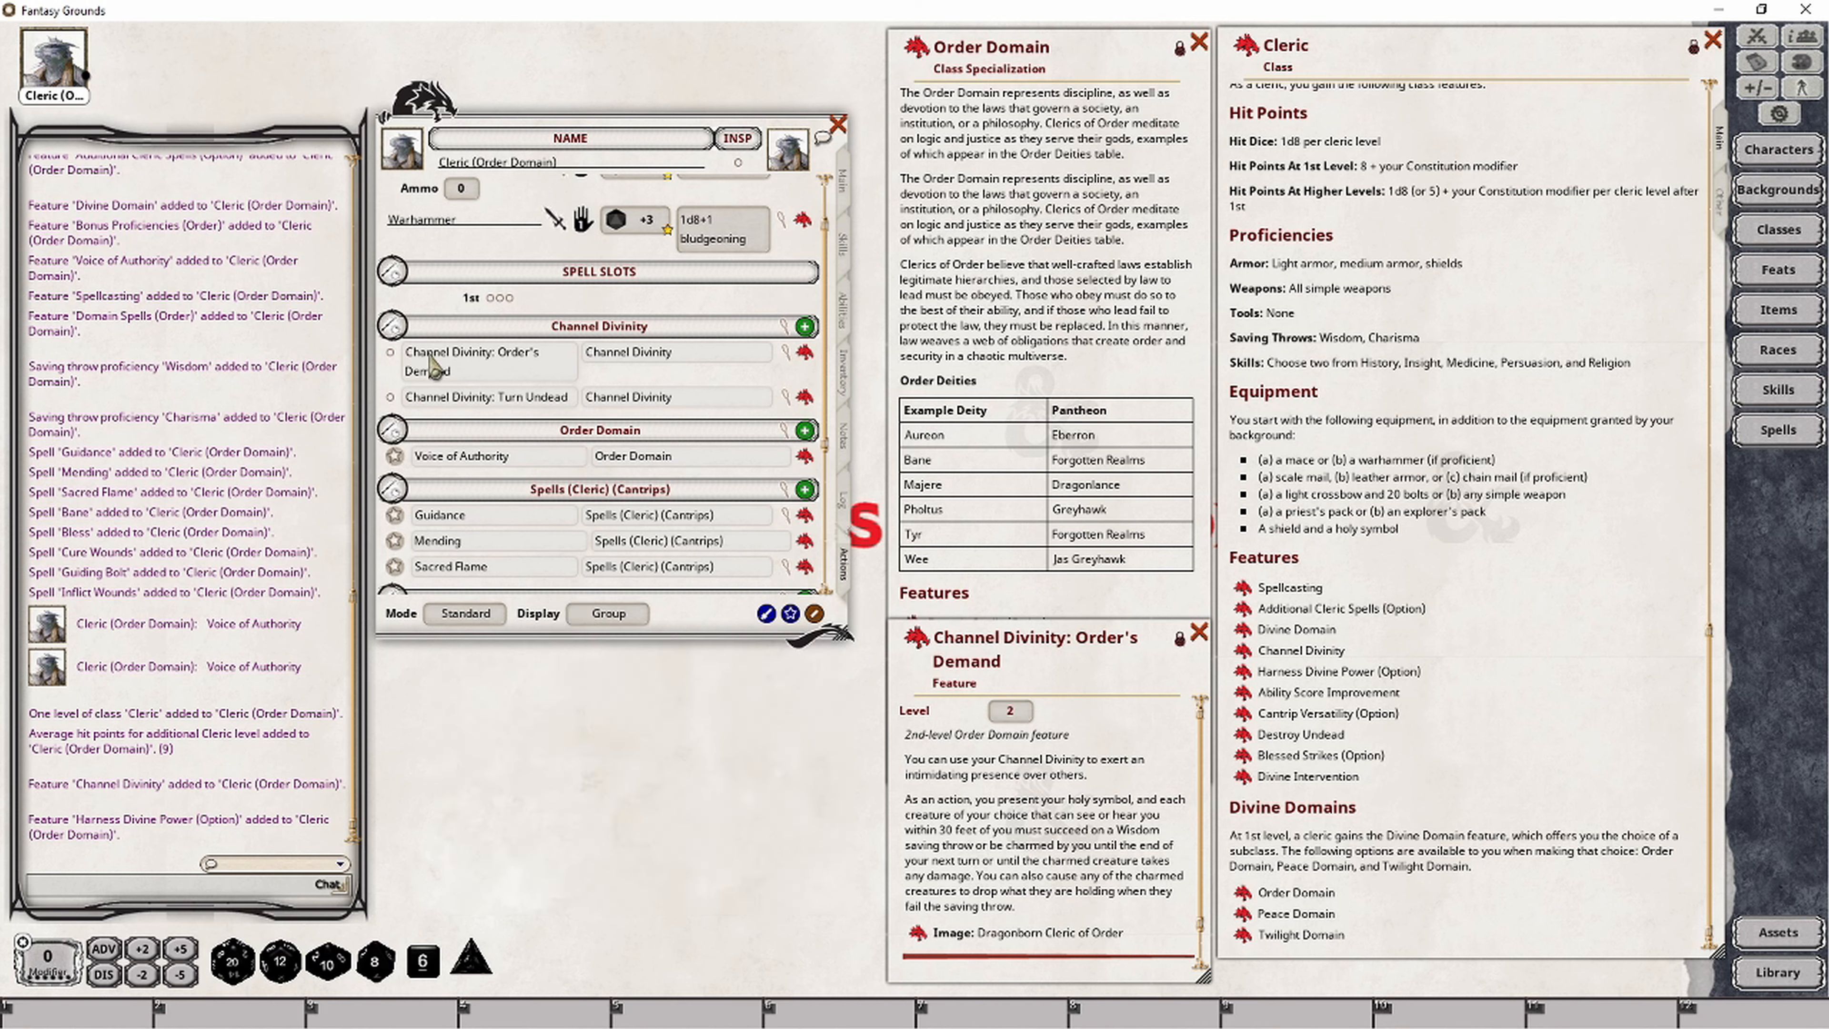
Step: Spend one use of Channel Divinity: Order's Demand and restore it to test the group's shared uses
left_click(390, 353)
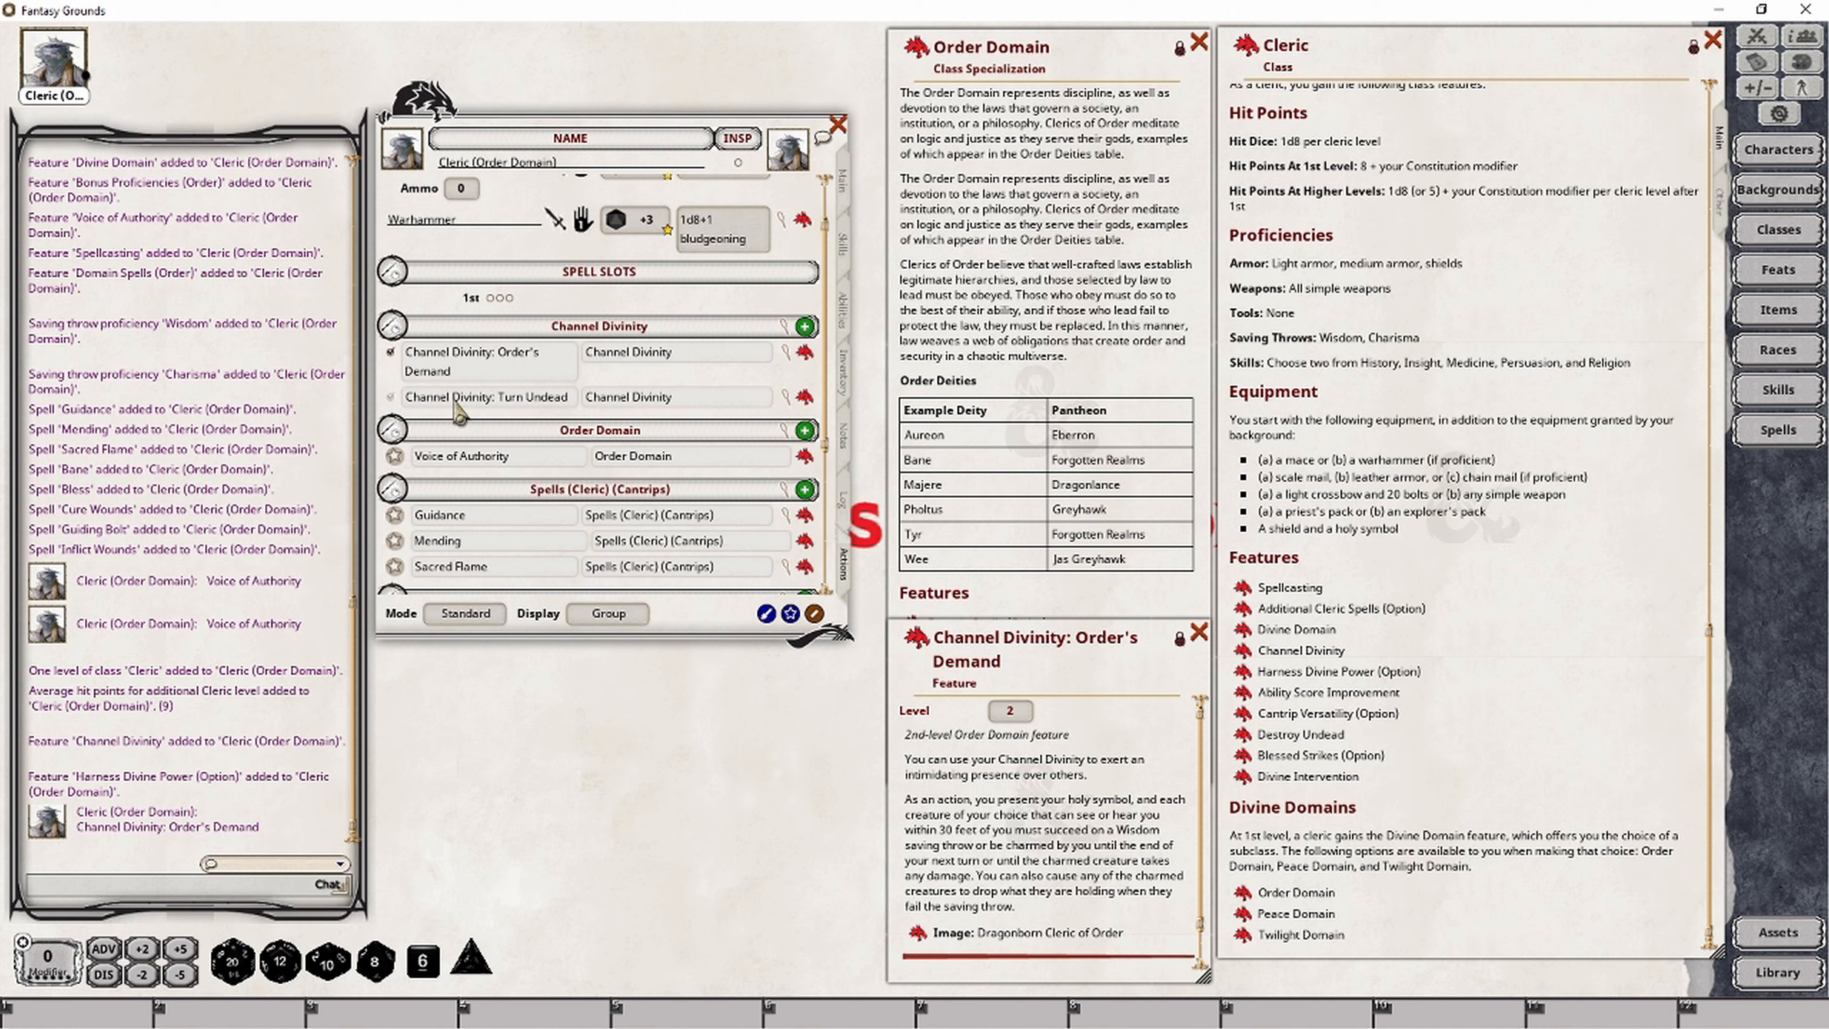
left_click(391, 351)
Step: Set the ability, attack and save DC base of the Channel Divinity power group to Wis and close its settings
left_click(785, 326)
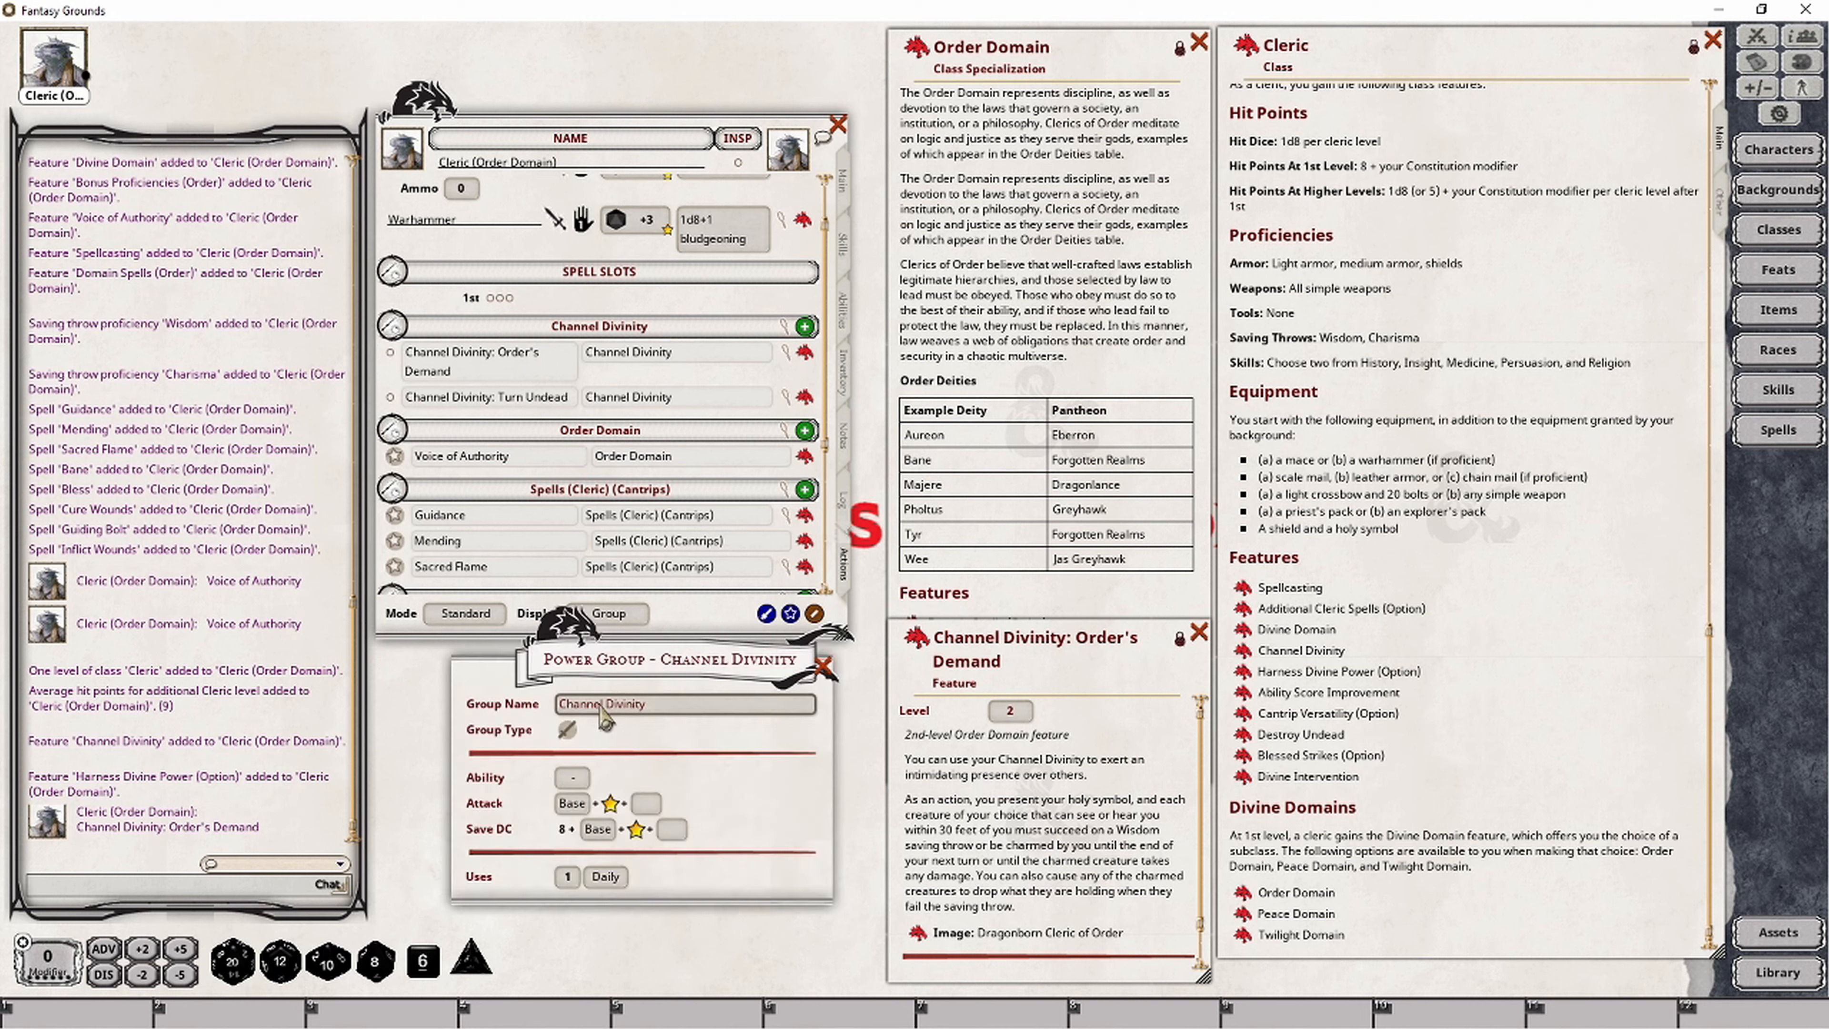
left_click(582, 784)
left_click(582, 786)
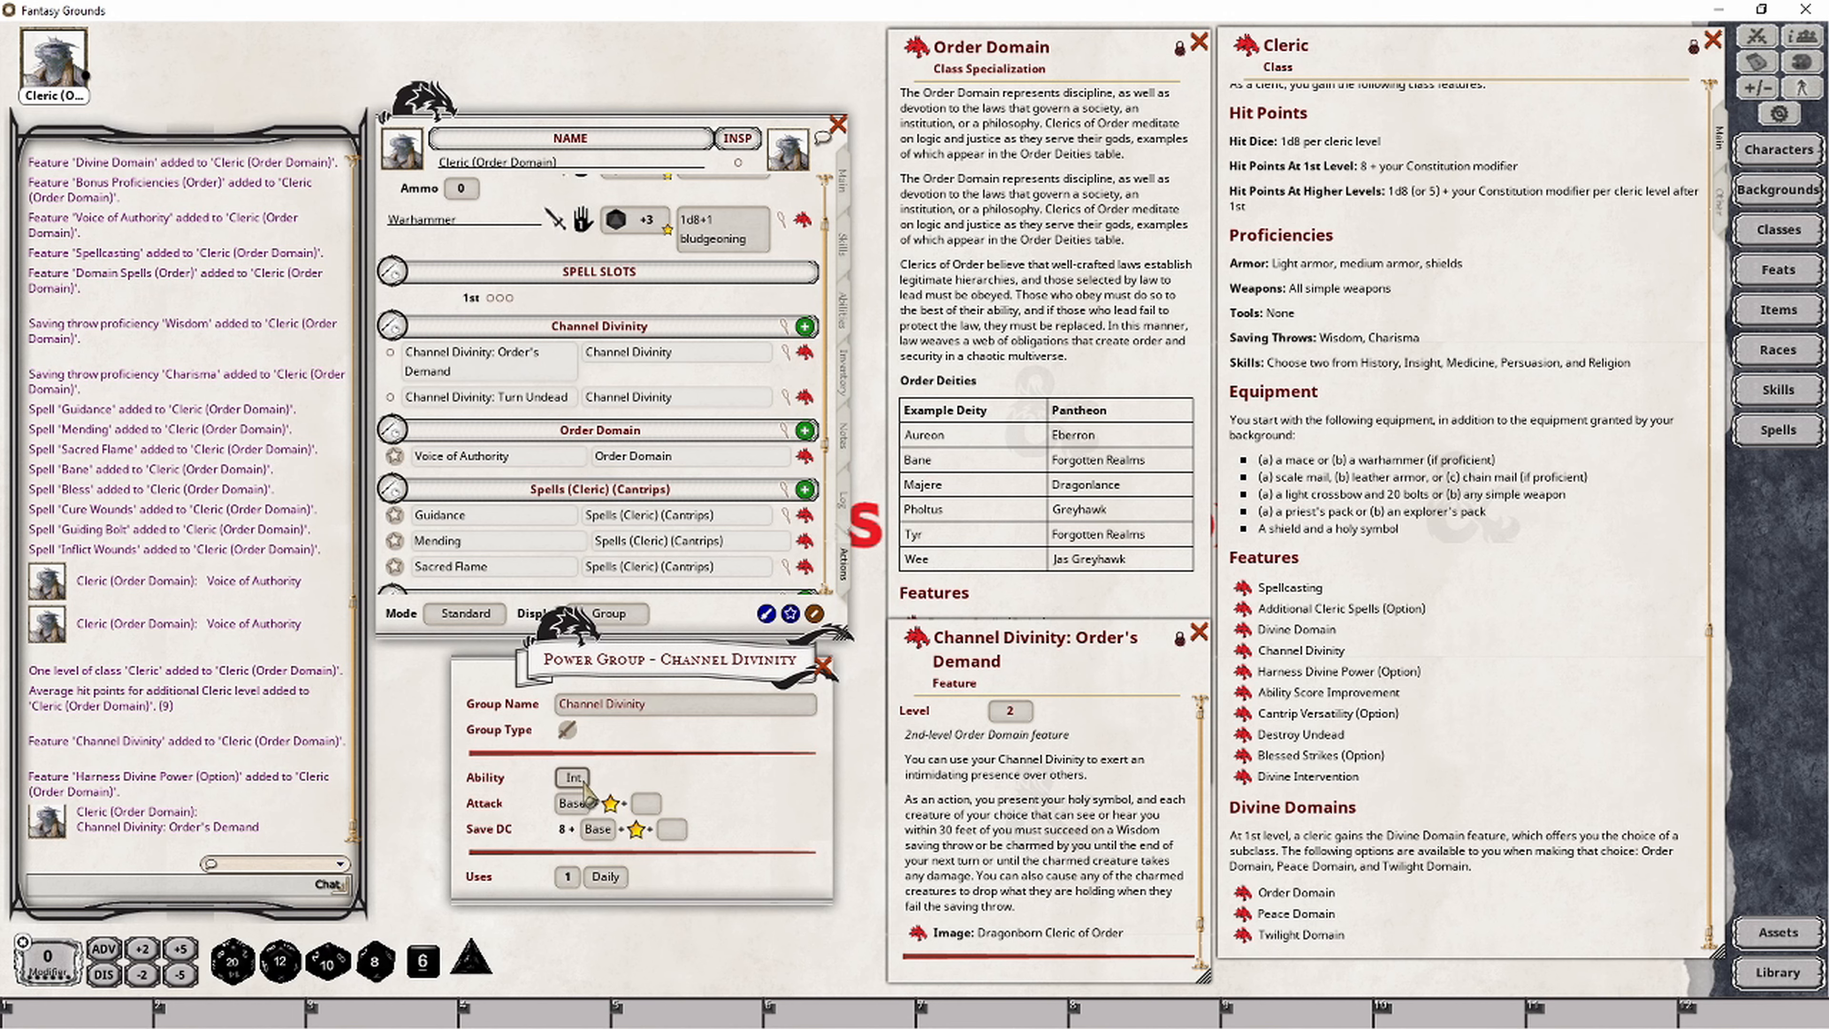
left_click(582, 809)
left_click(580, 810)
left_click(606, 833)
left_click(606, 833)
left_click(606, 833)
left_click(605, 833)
left_click(824, 667)
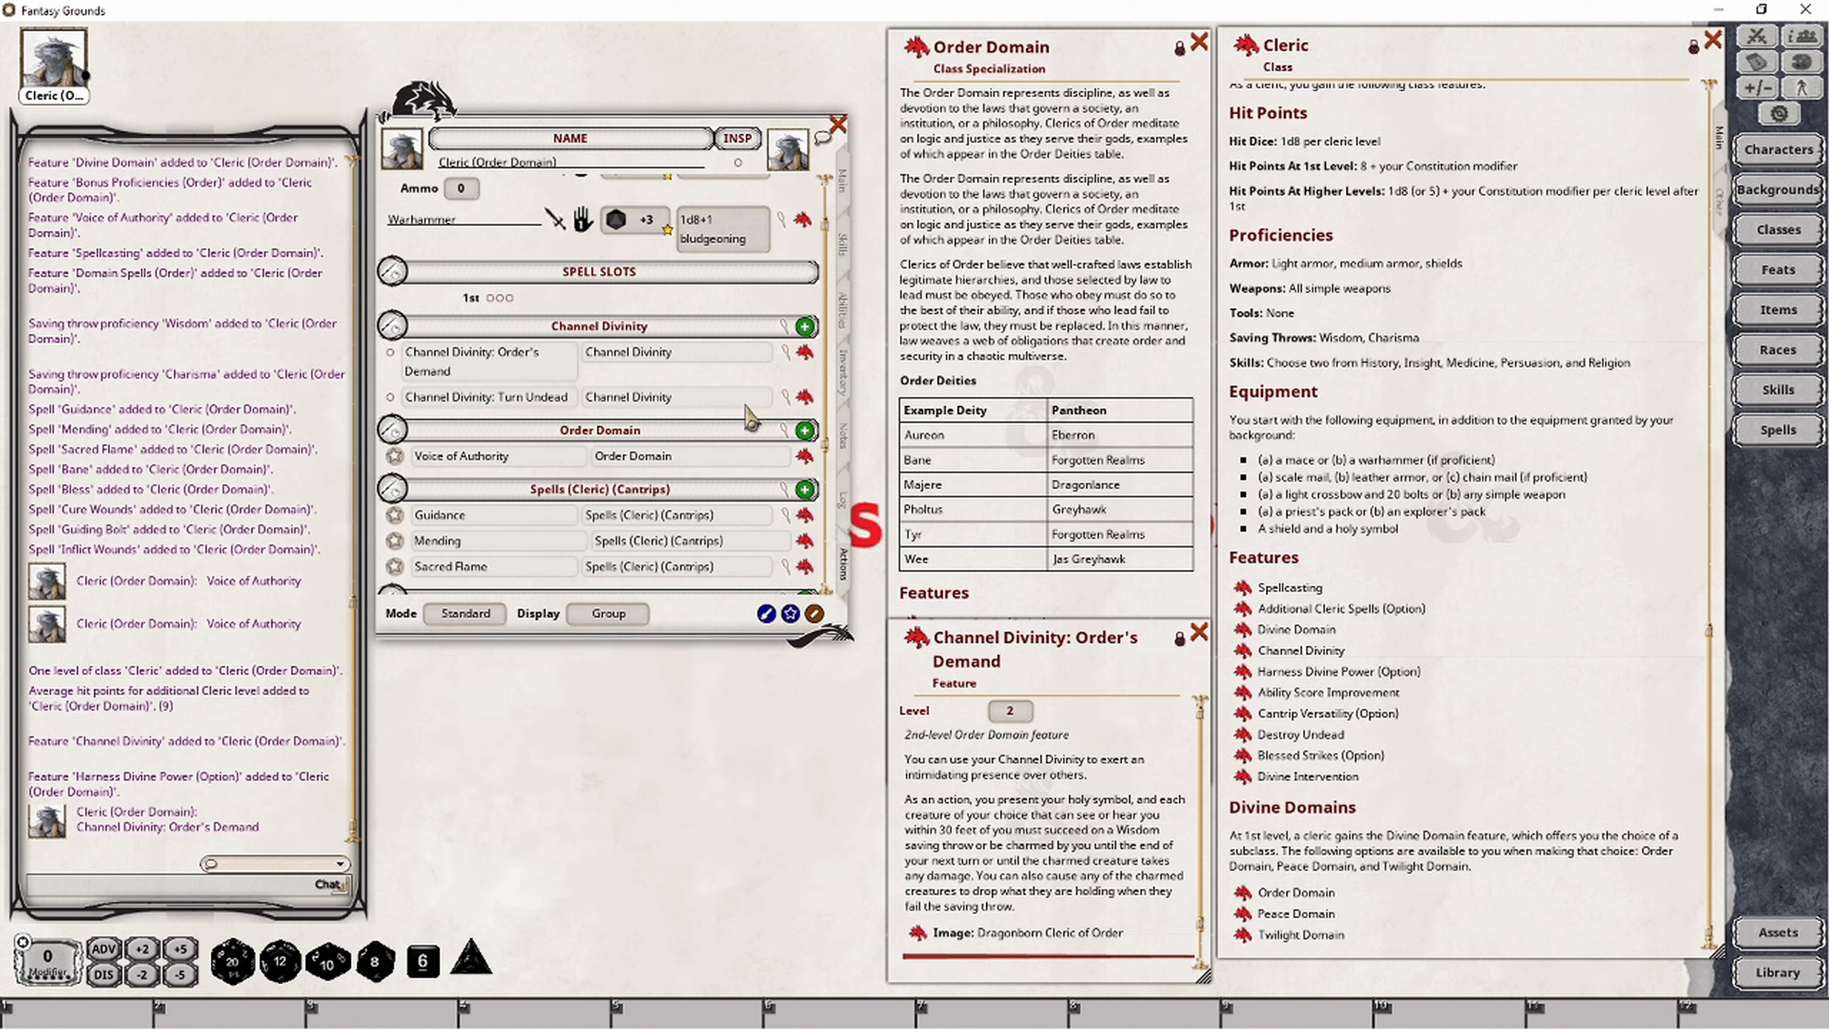
Step: Expand the action details of Order's Demand and Turn Undead to check their save DCs and effects, and collapse them again
left_click(787, 353)
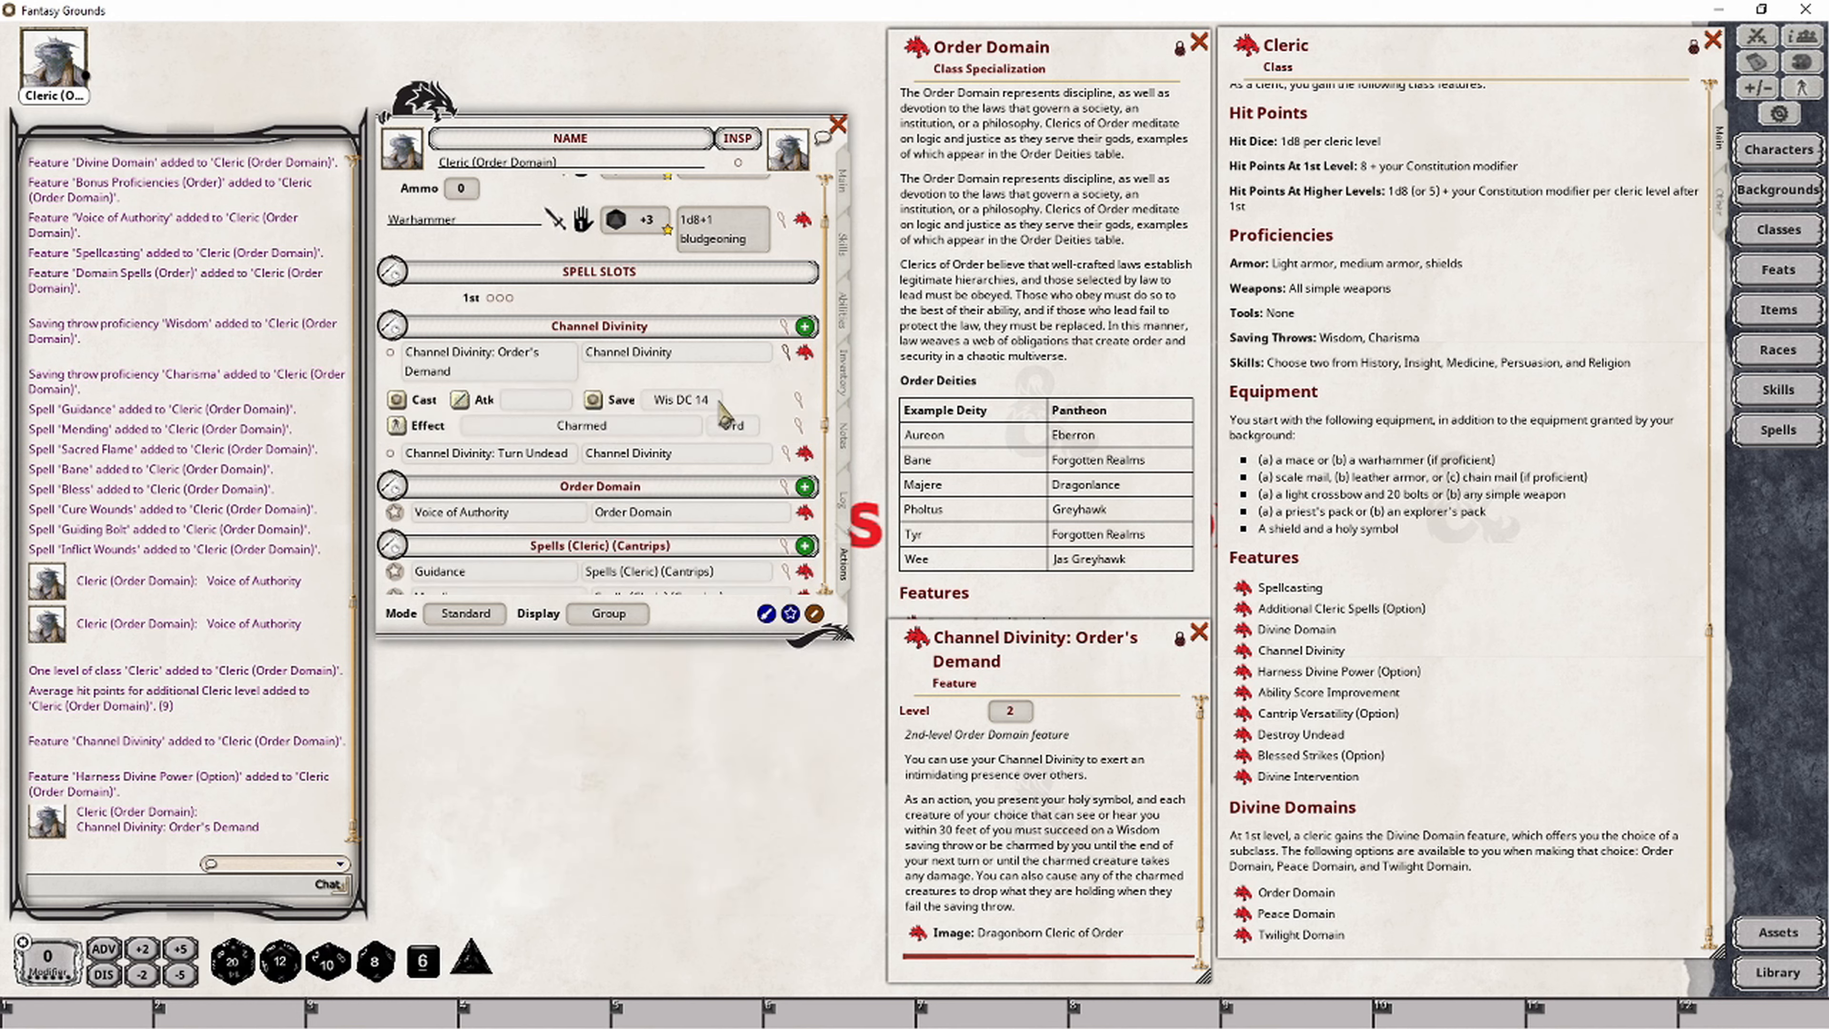
left_click(786, 452)
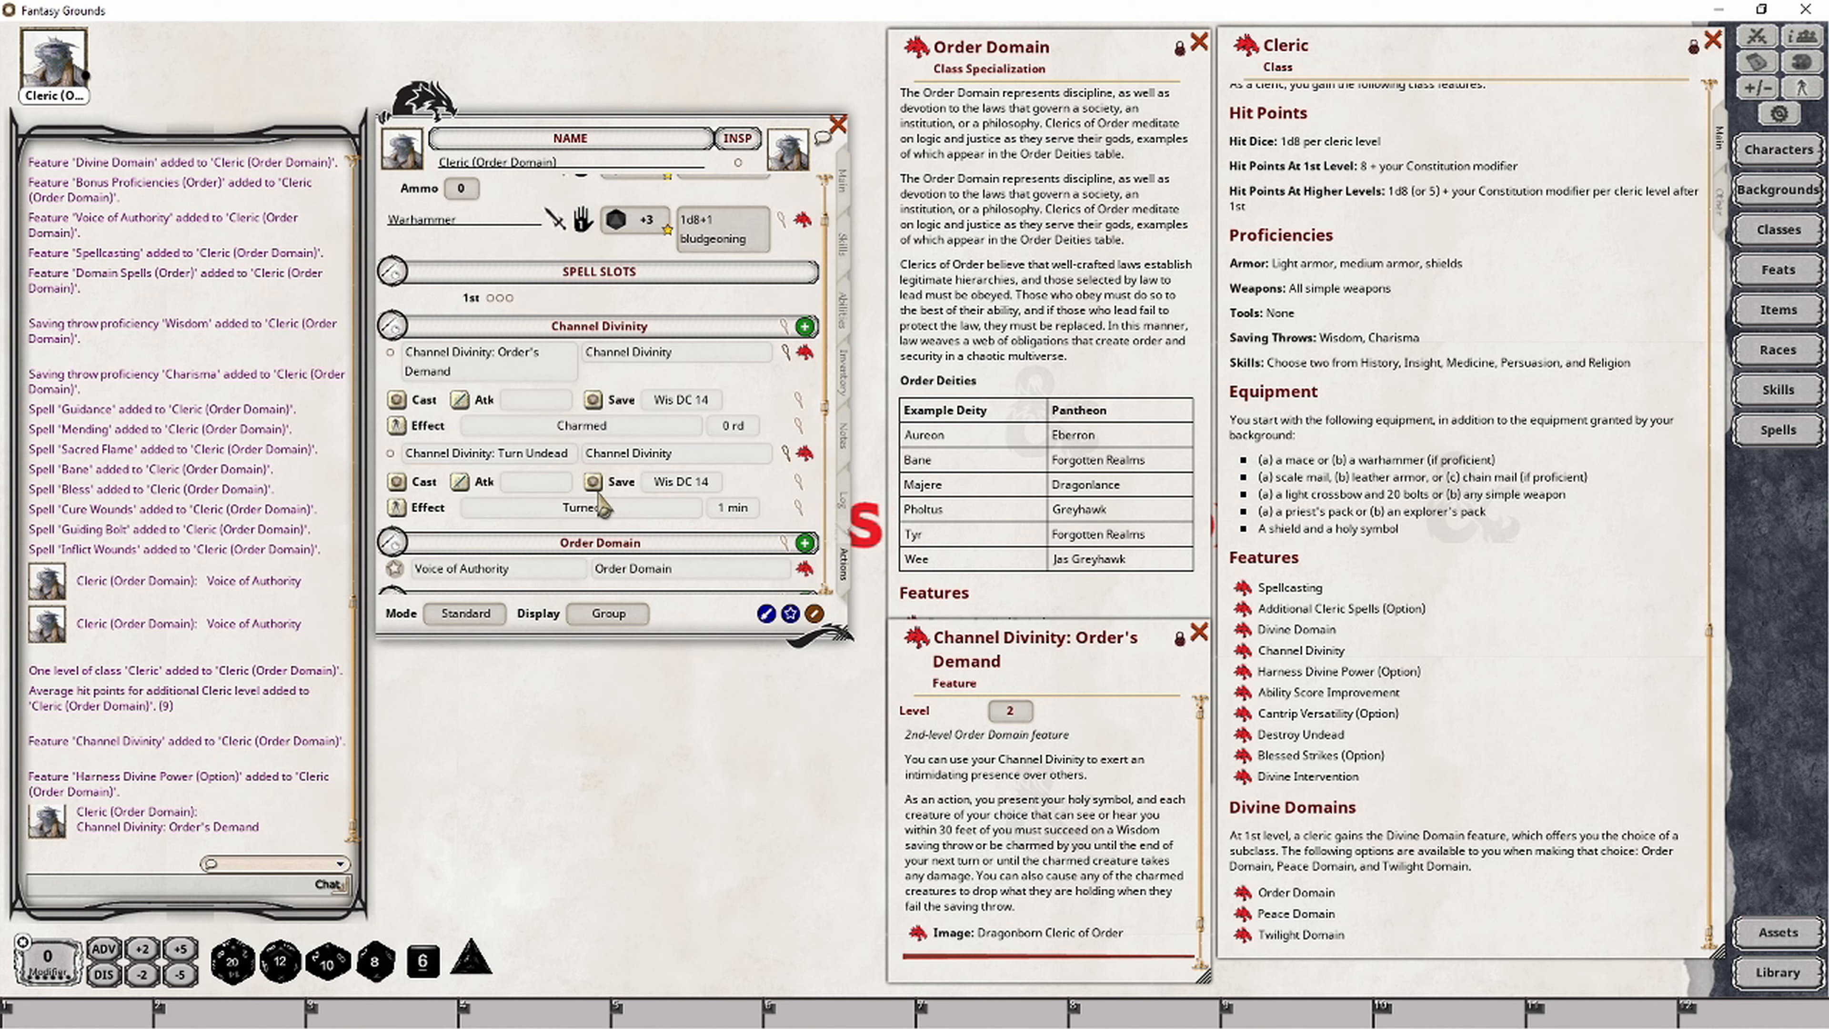
left_click(787, 353)
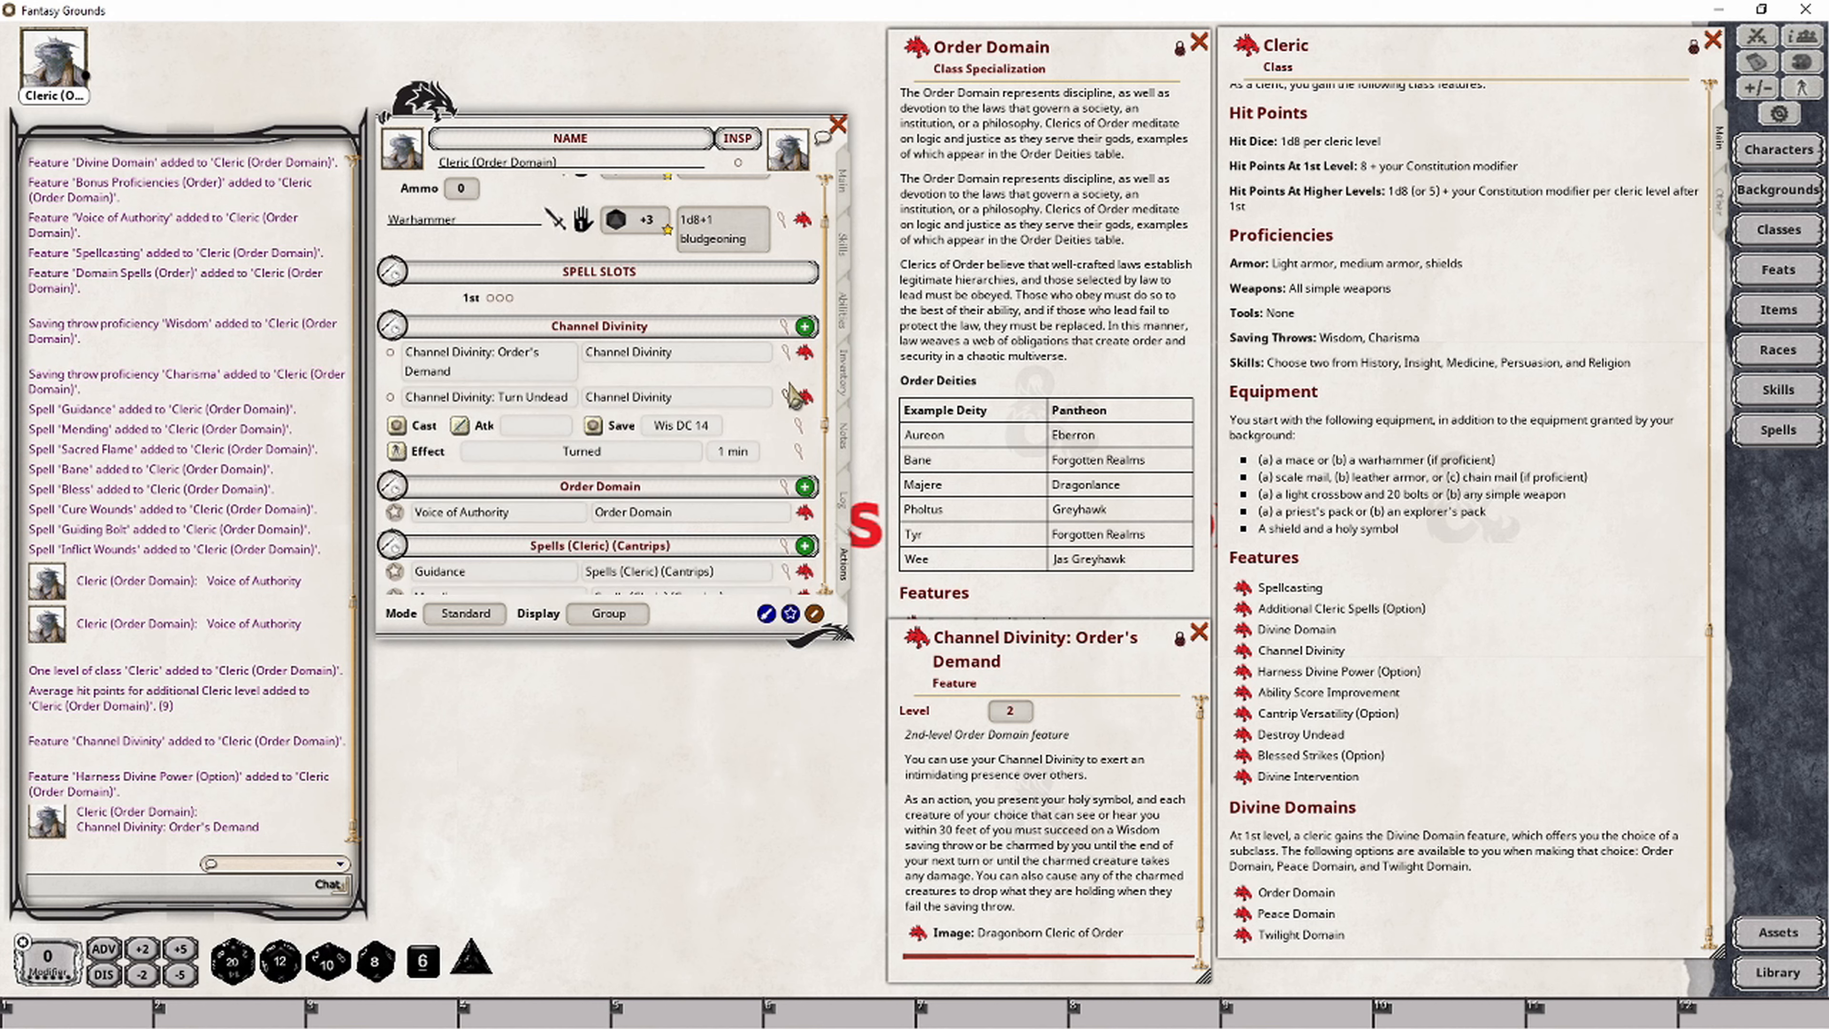
left_click(786, 396)
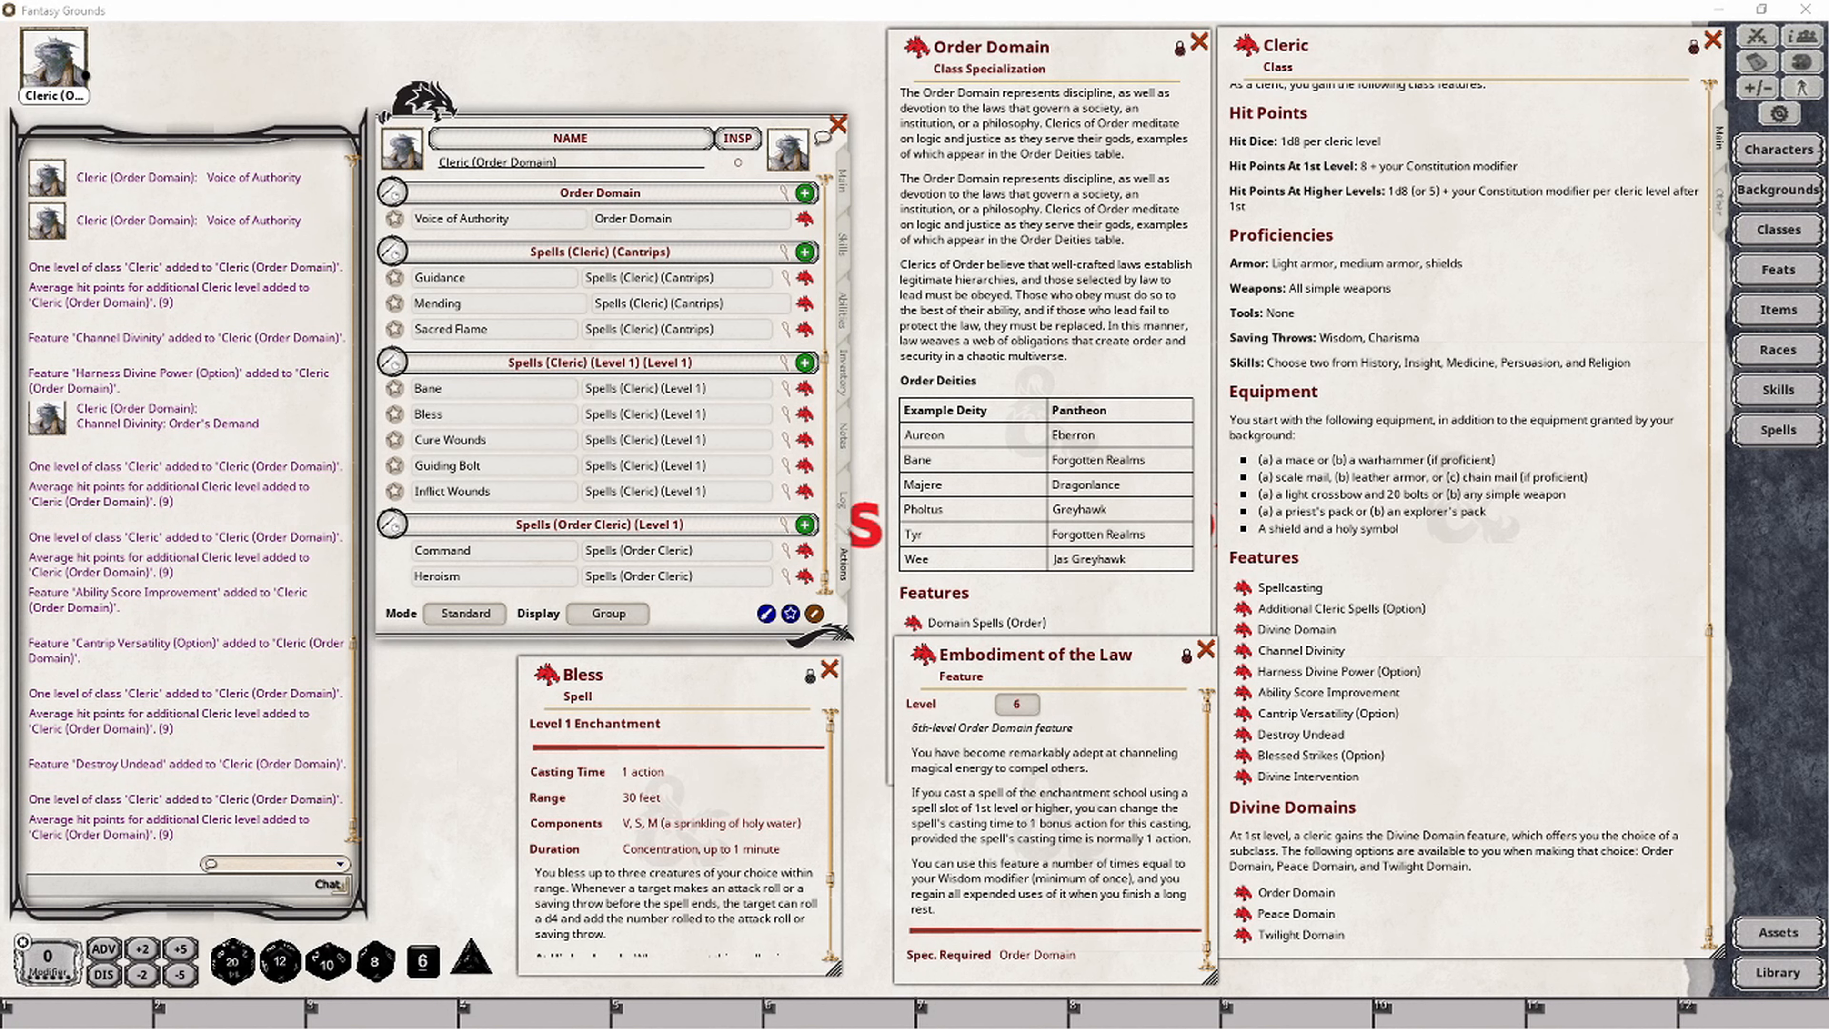
Step: Close the Bless description, add Embodiment of the Law as a power and assign it to the group Order Domain
left_click(830, 669)
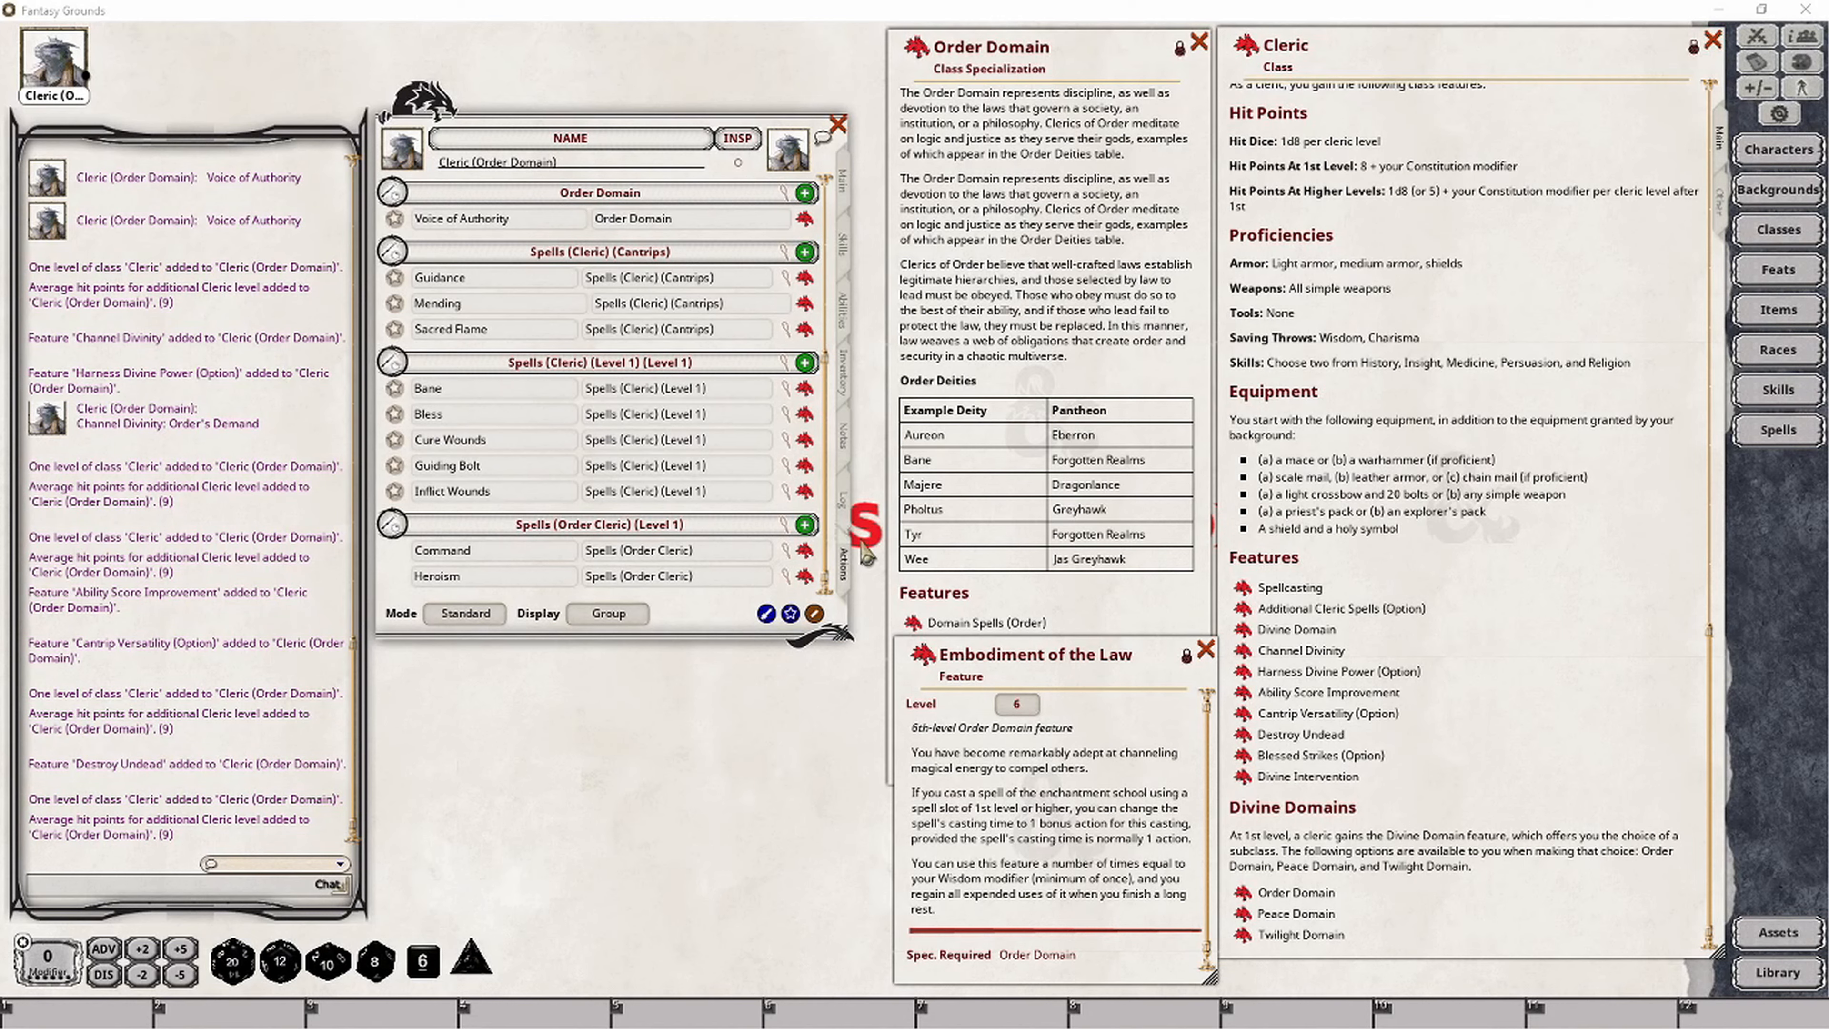
left_click_drag(926, 659, 714, 286)
scroll(747, 389, "up", 3)
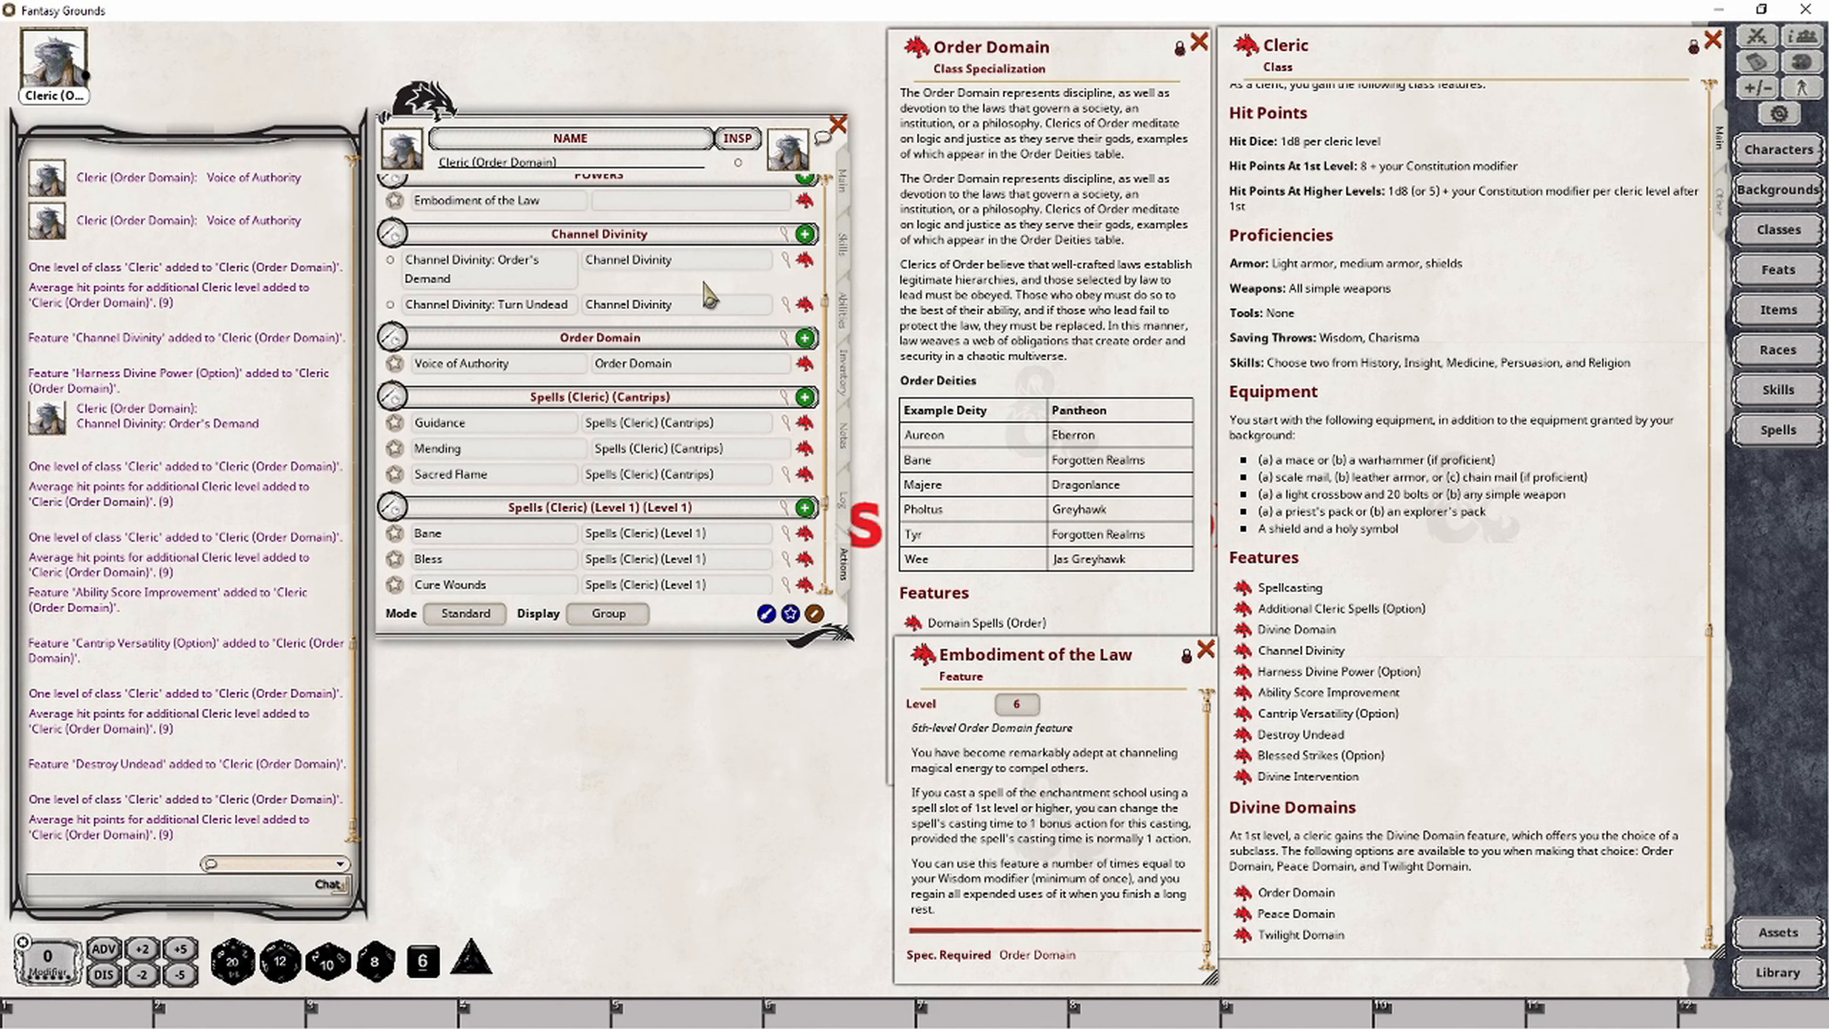
double_click(709, 367)
key("ctrl+c")
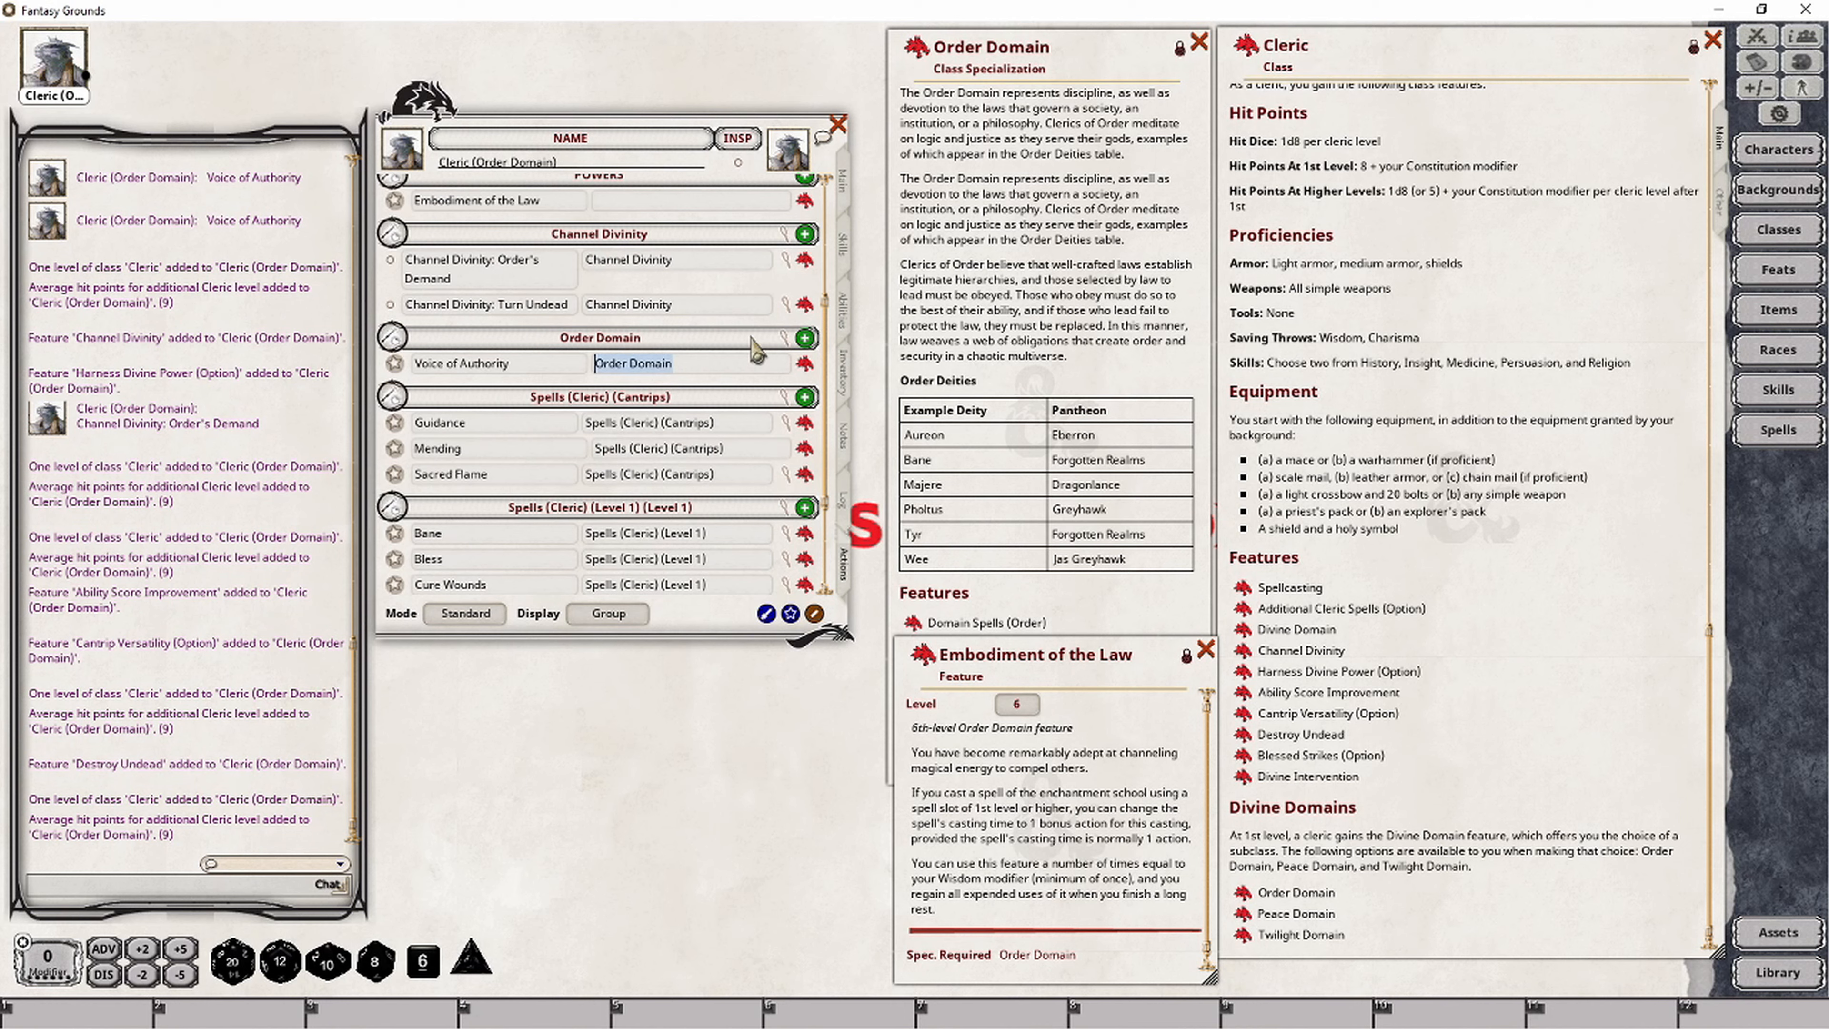
left_click(668, 203)
key("ctrl+v")
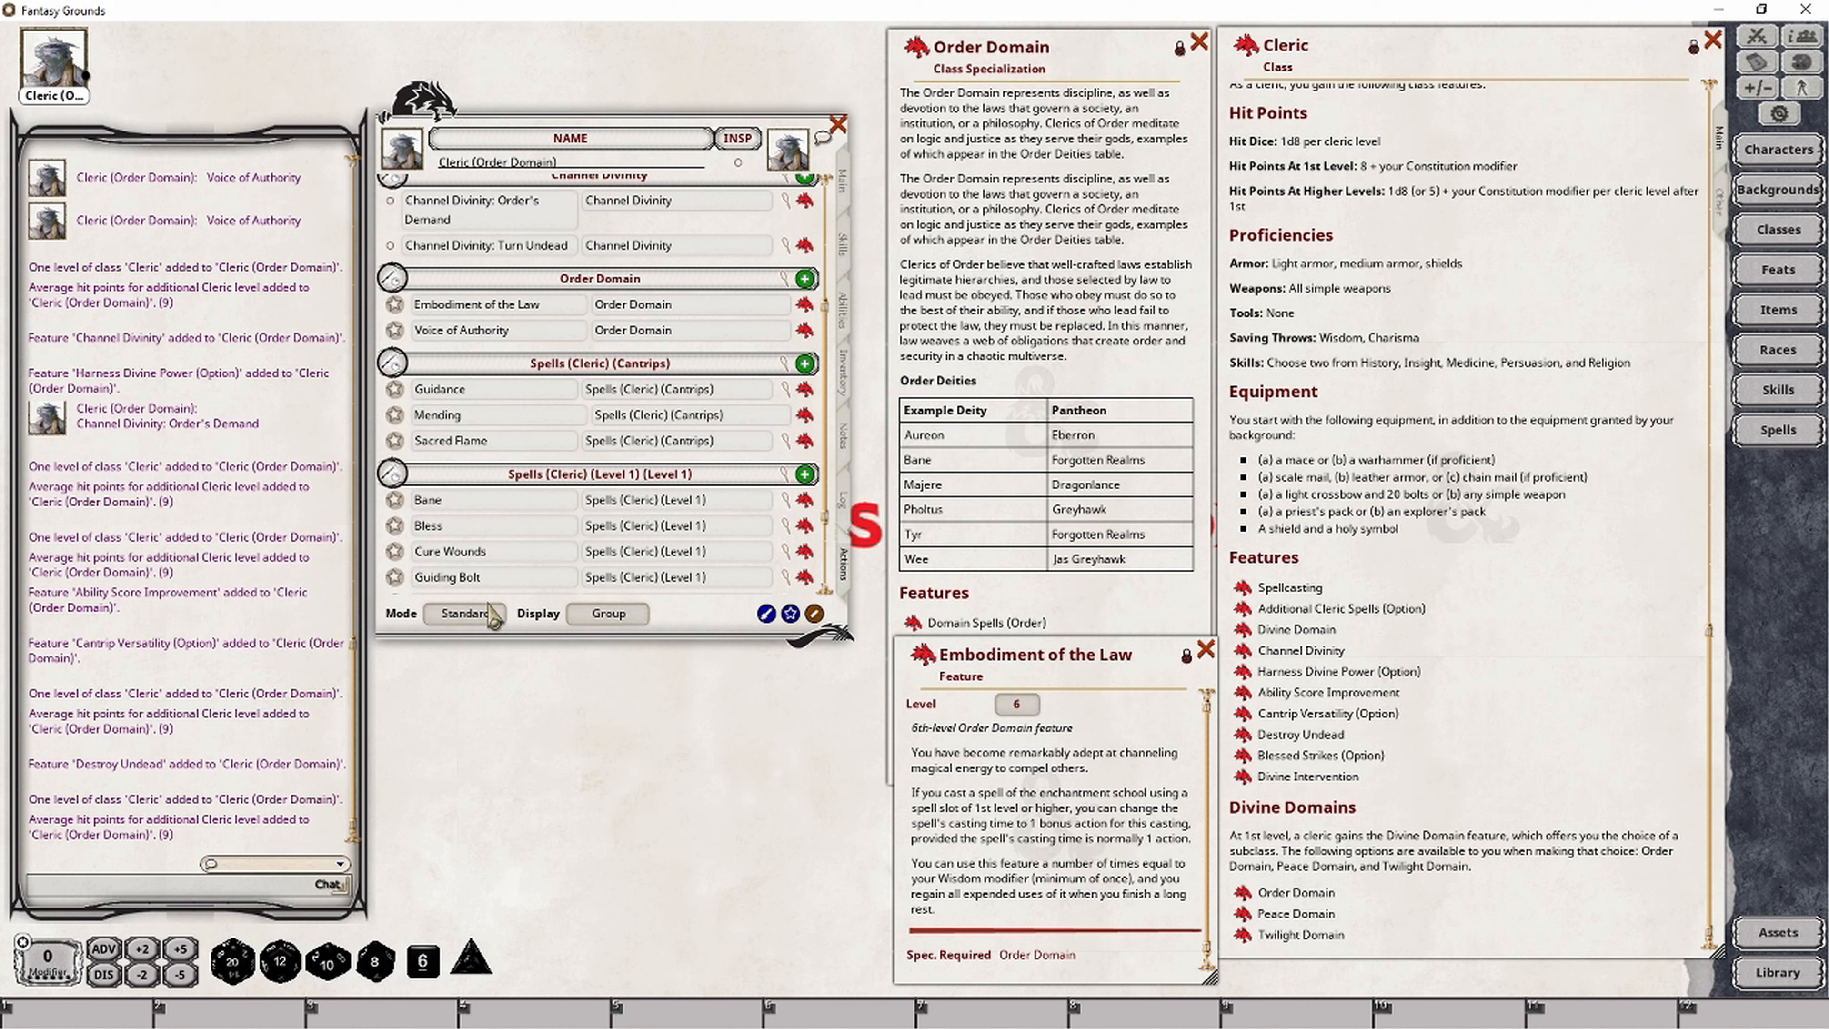
Step: Check the Wisdom modifier, set Embodiment of the Law to 4 daily uses in Preparation mode and switch to Combat mode
left_click(483, 619)
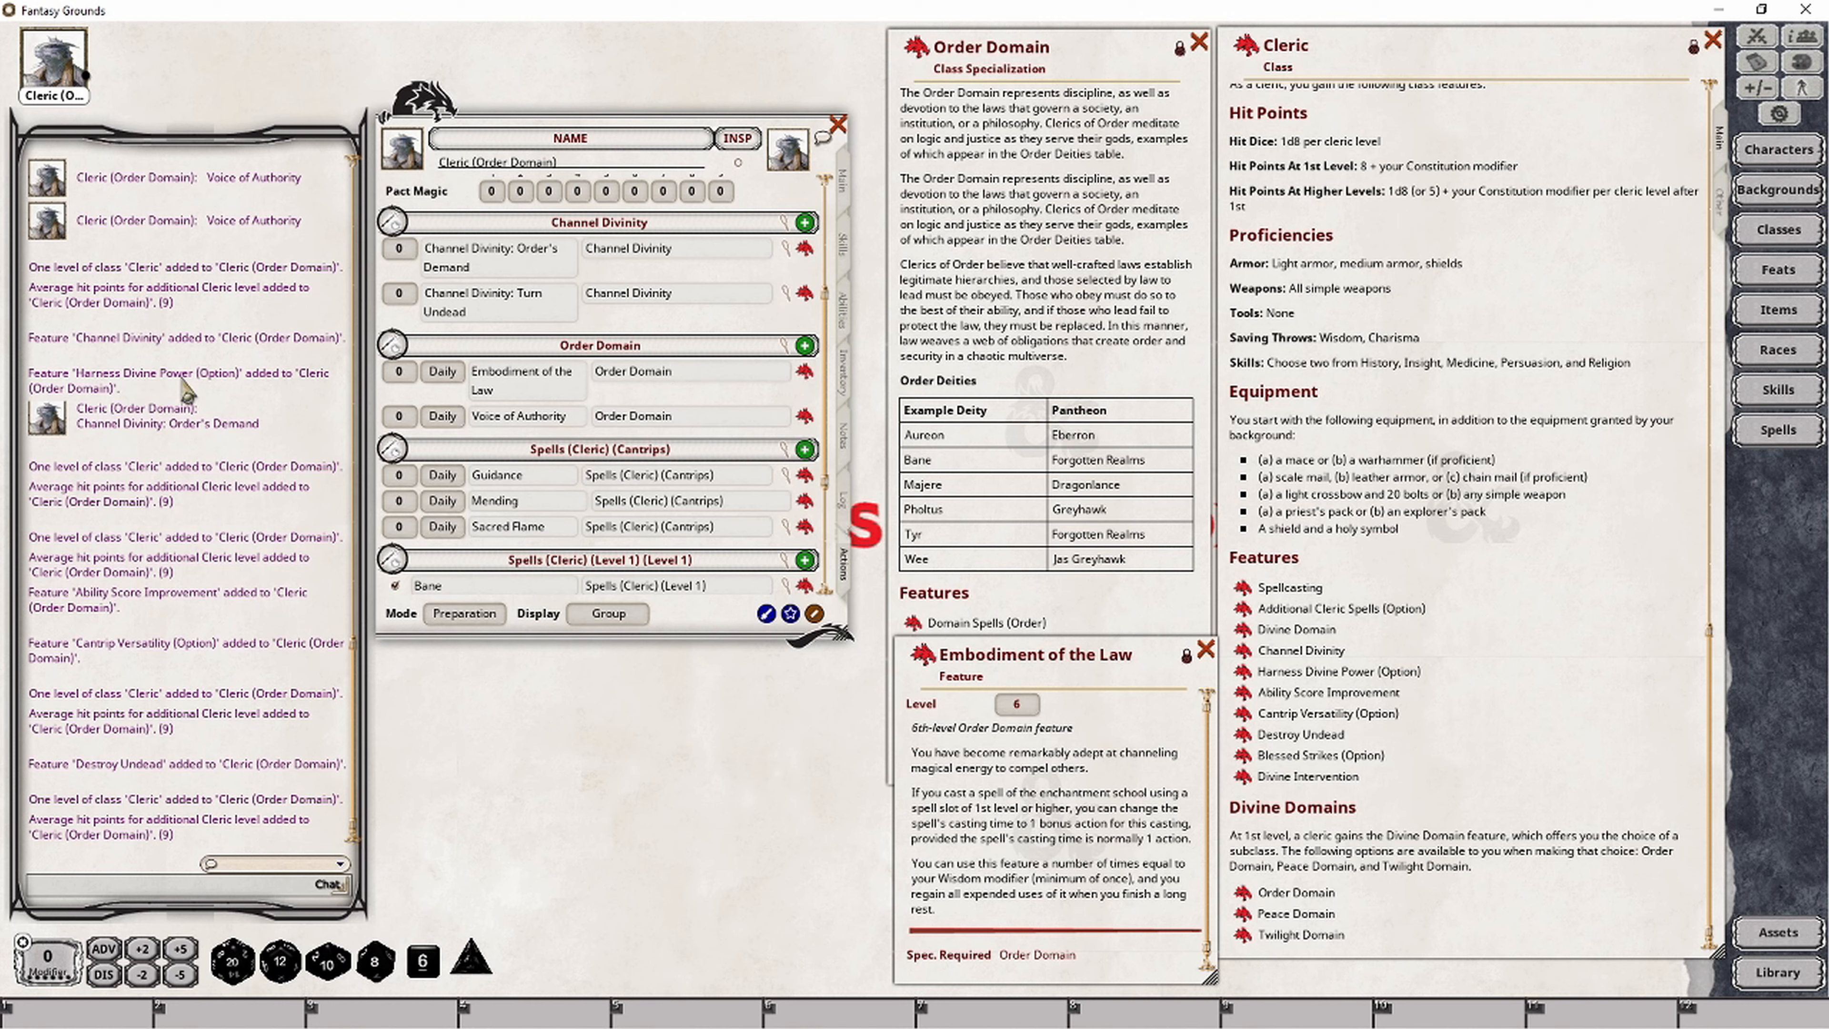
left_click(842, 182)
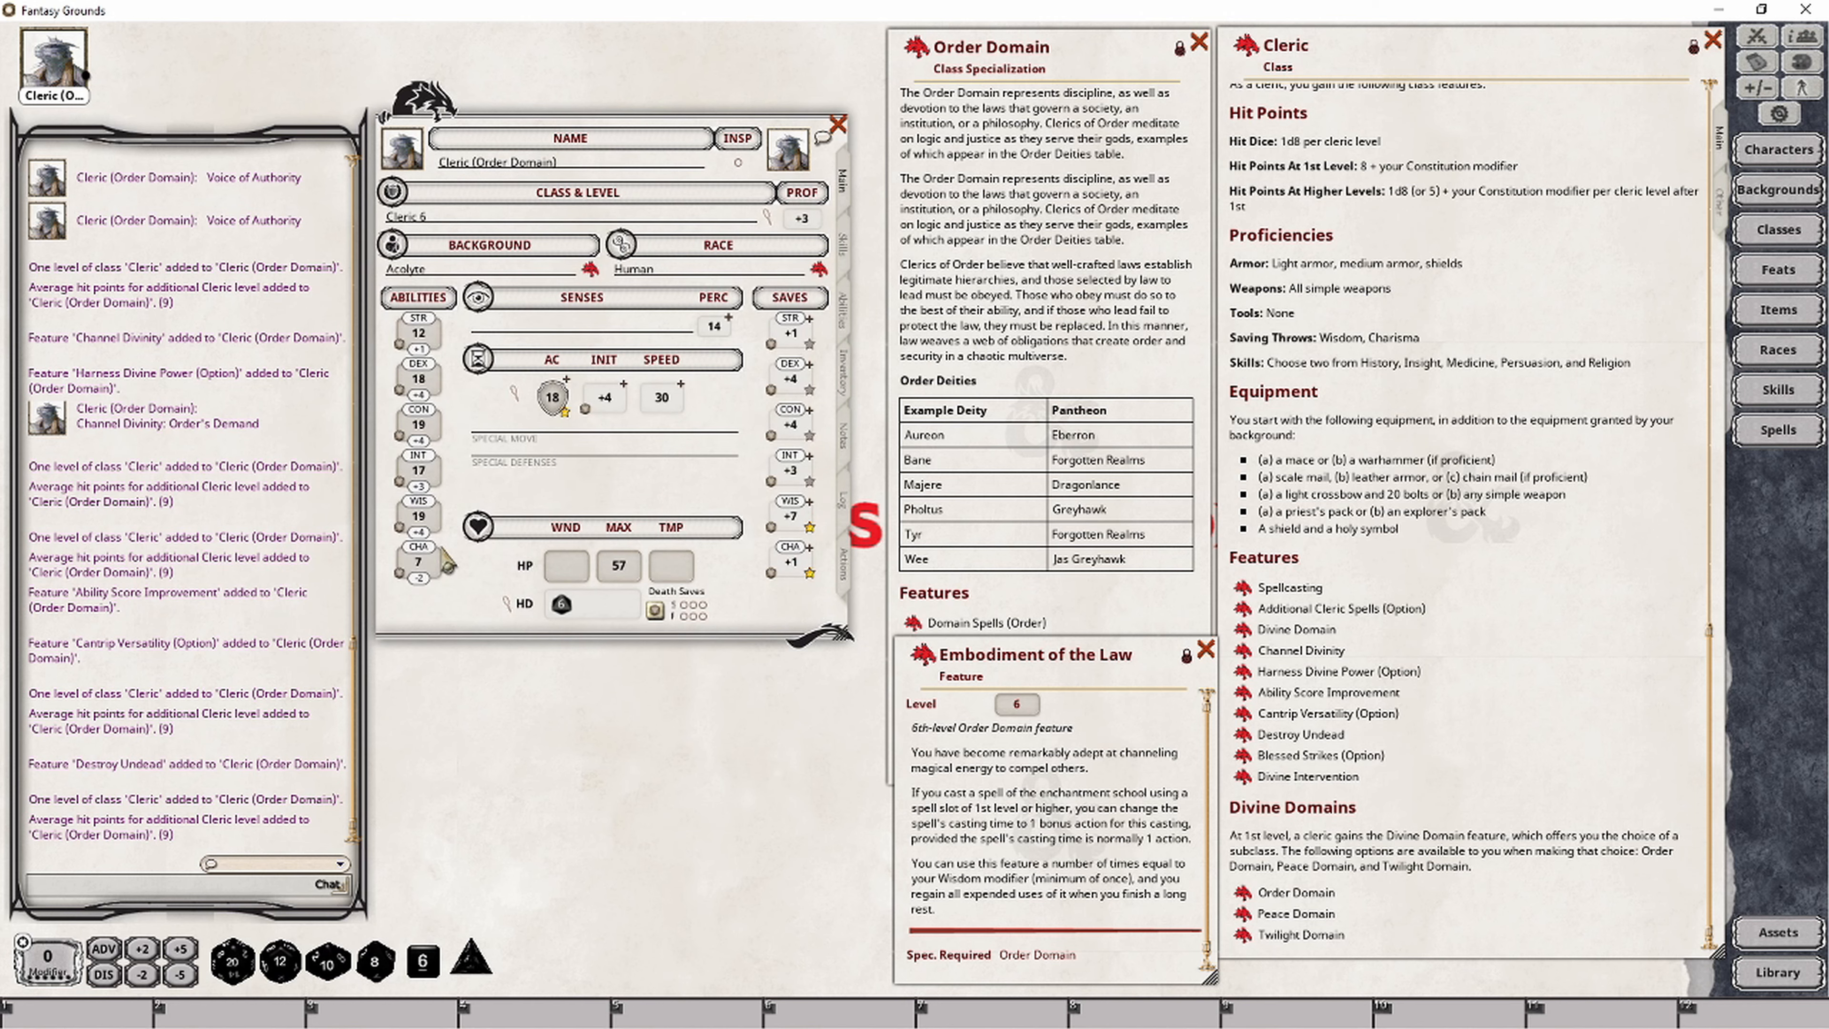
left_click(842, 566)
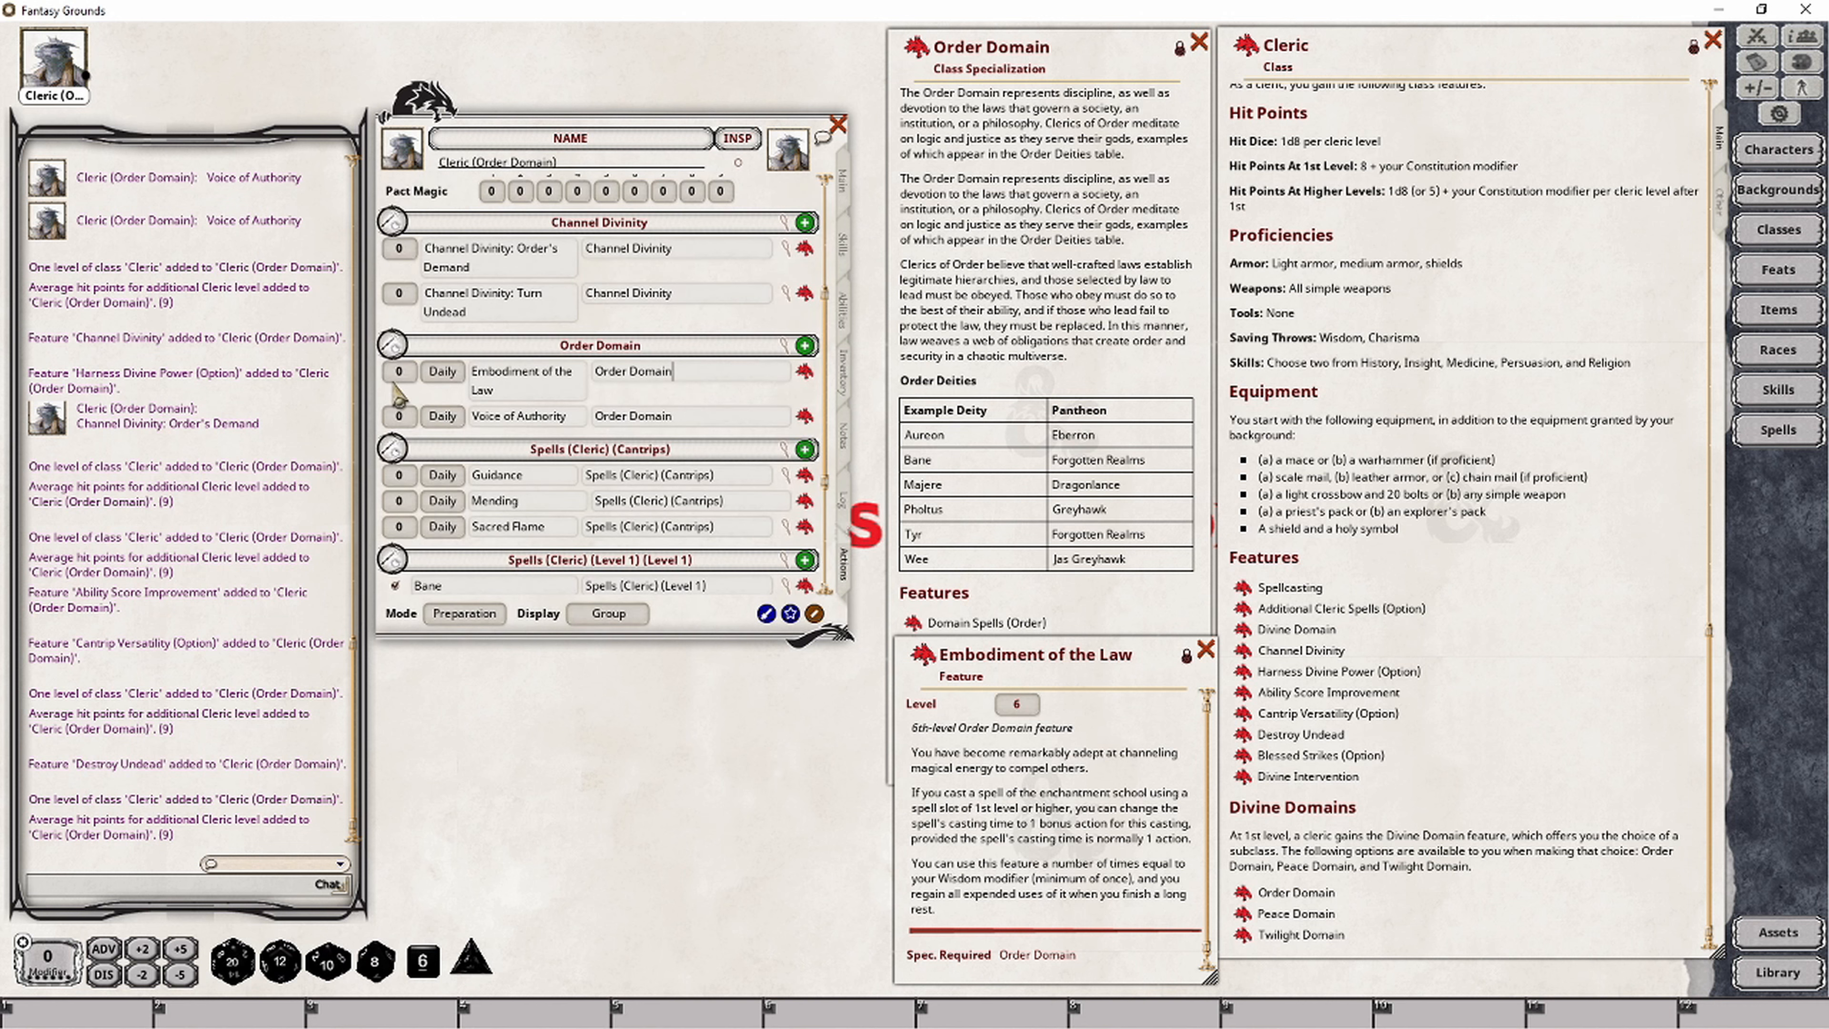
type("4")
left_click(463, 614)
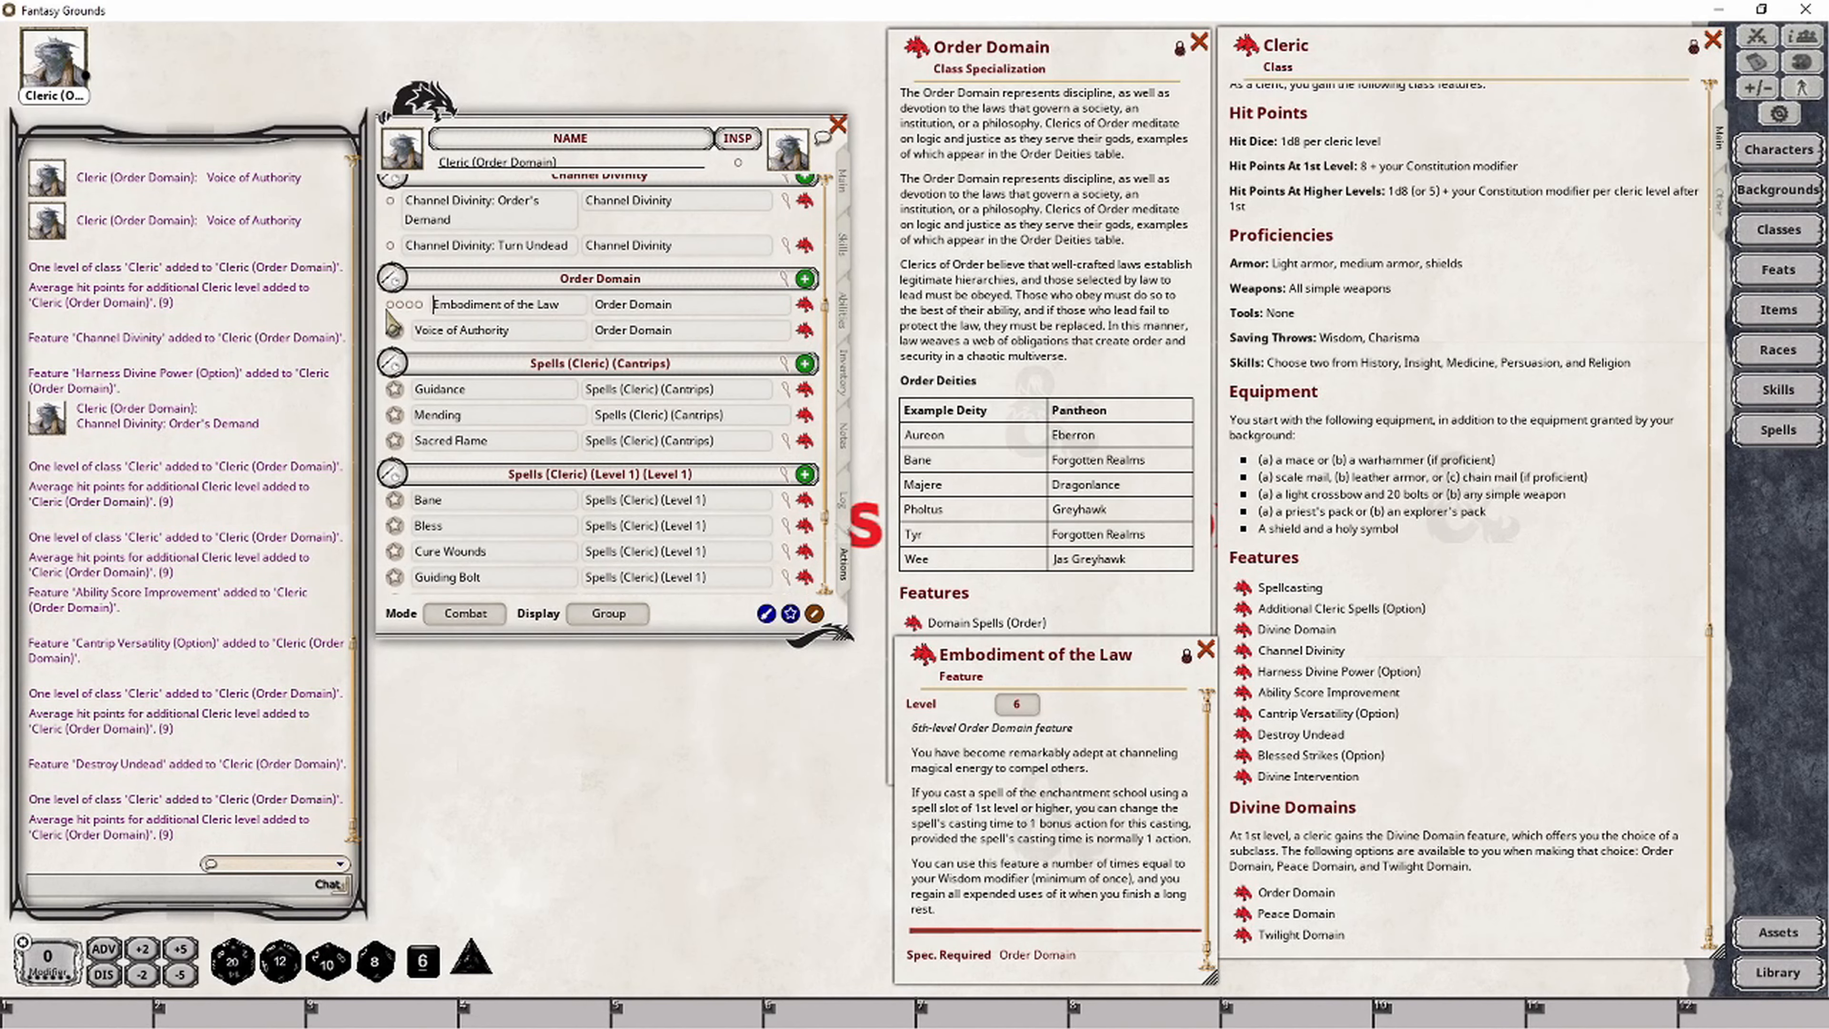
Step: Spend all four uses of Embodiment of the Law in Combat mode
left_click(404, 306)
left_click(400, 305)
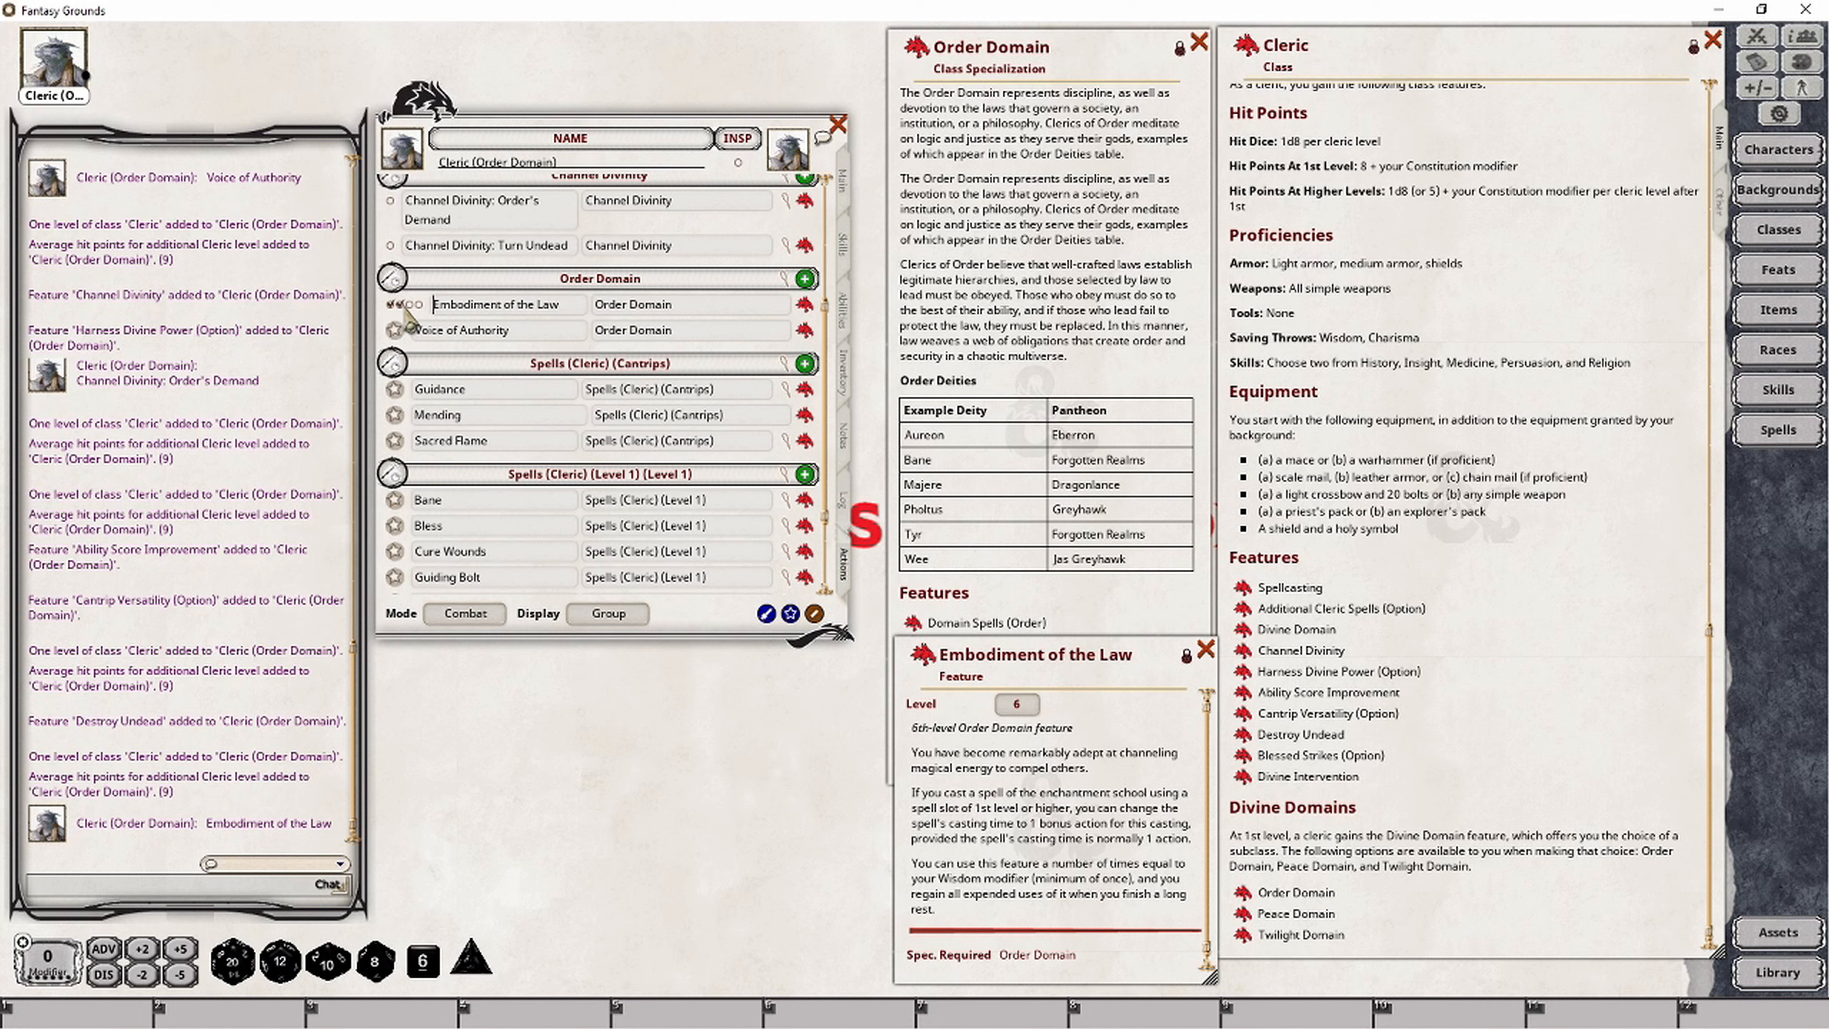
left_click(410, 305)
left_click(418, 305)
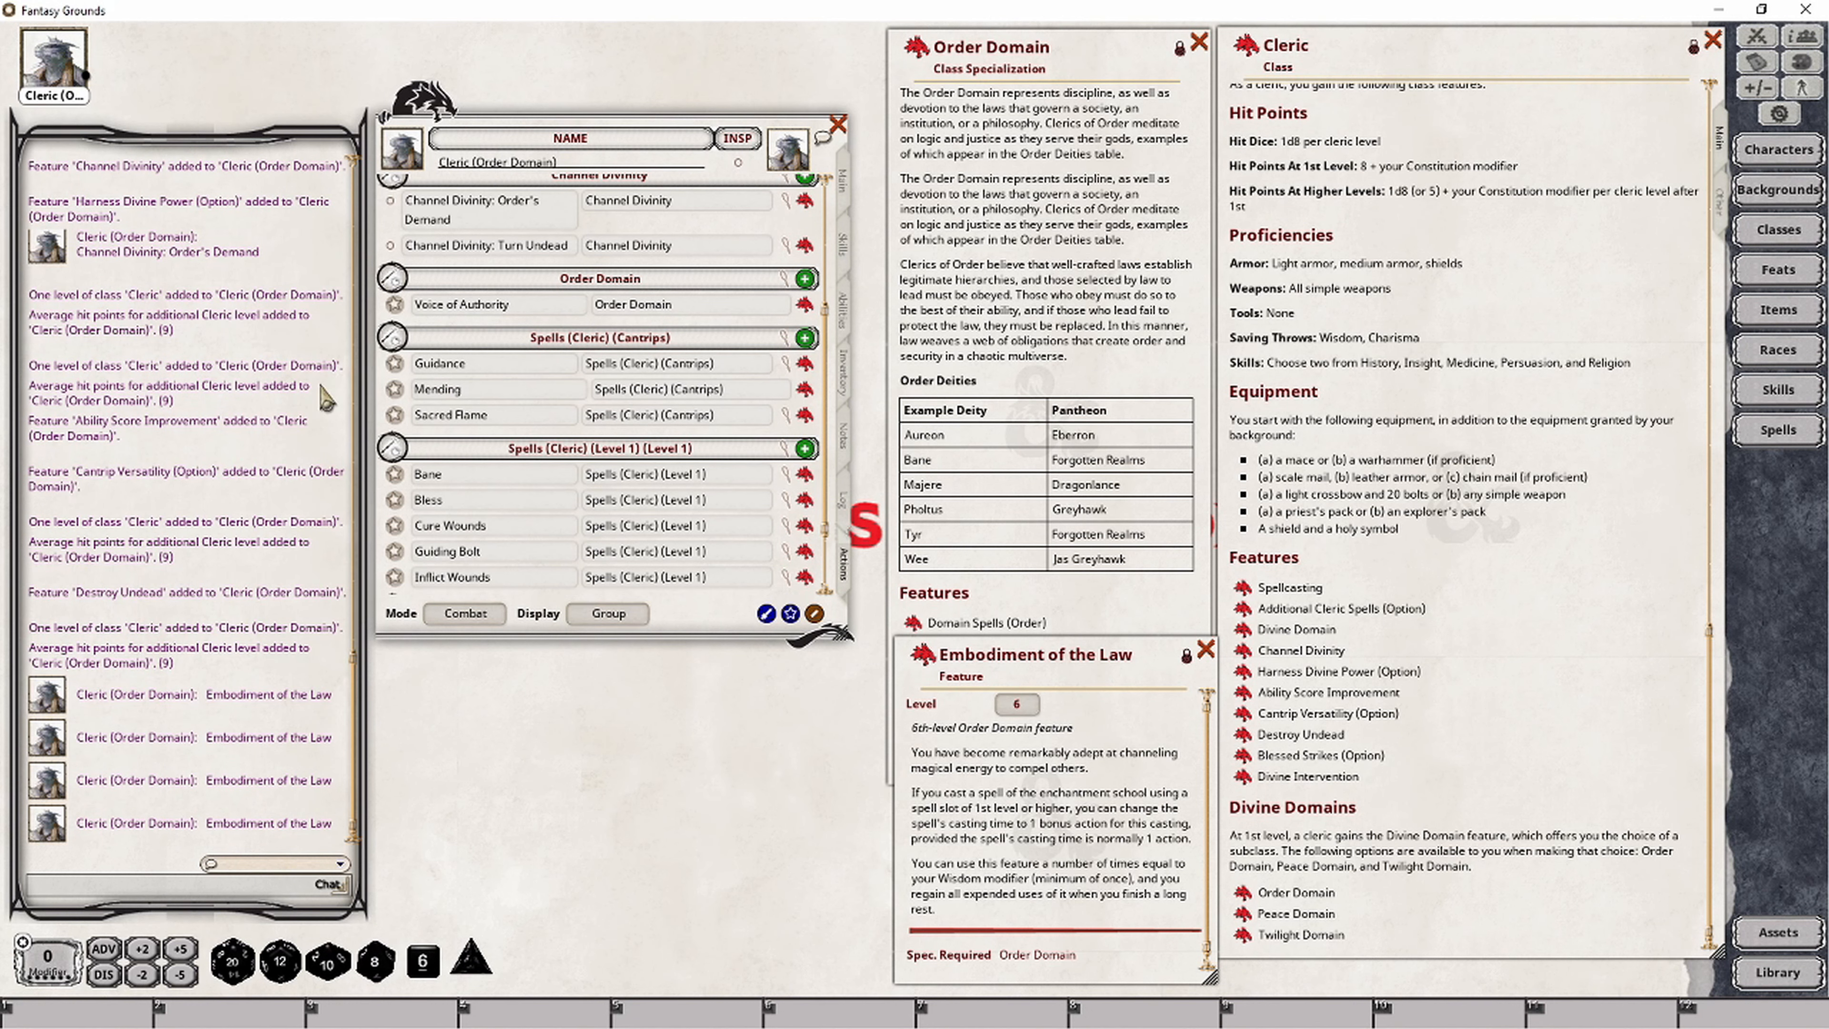
Step: Compare how the used-up power is listed in Standard and Combat modes, ending in Standard mode
left_click(481, 618)
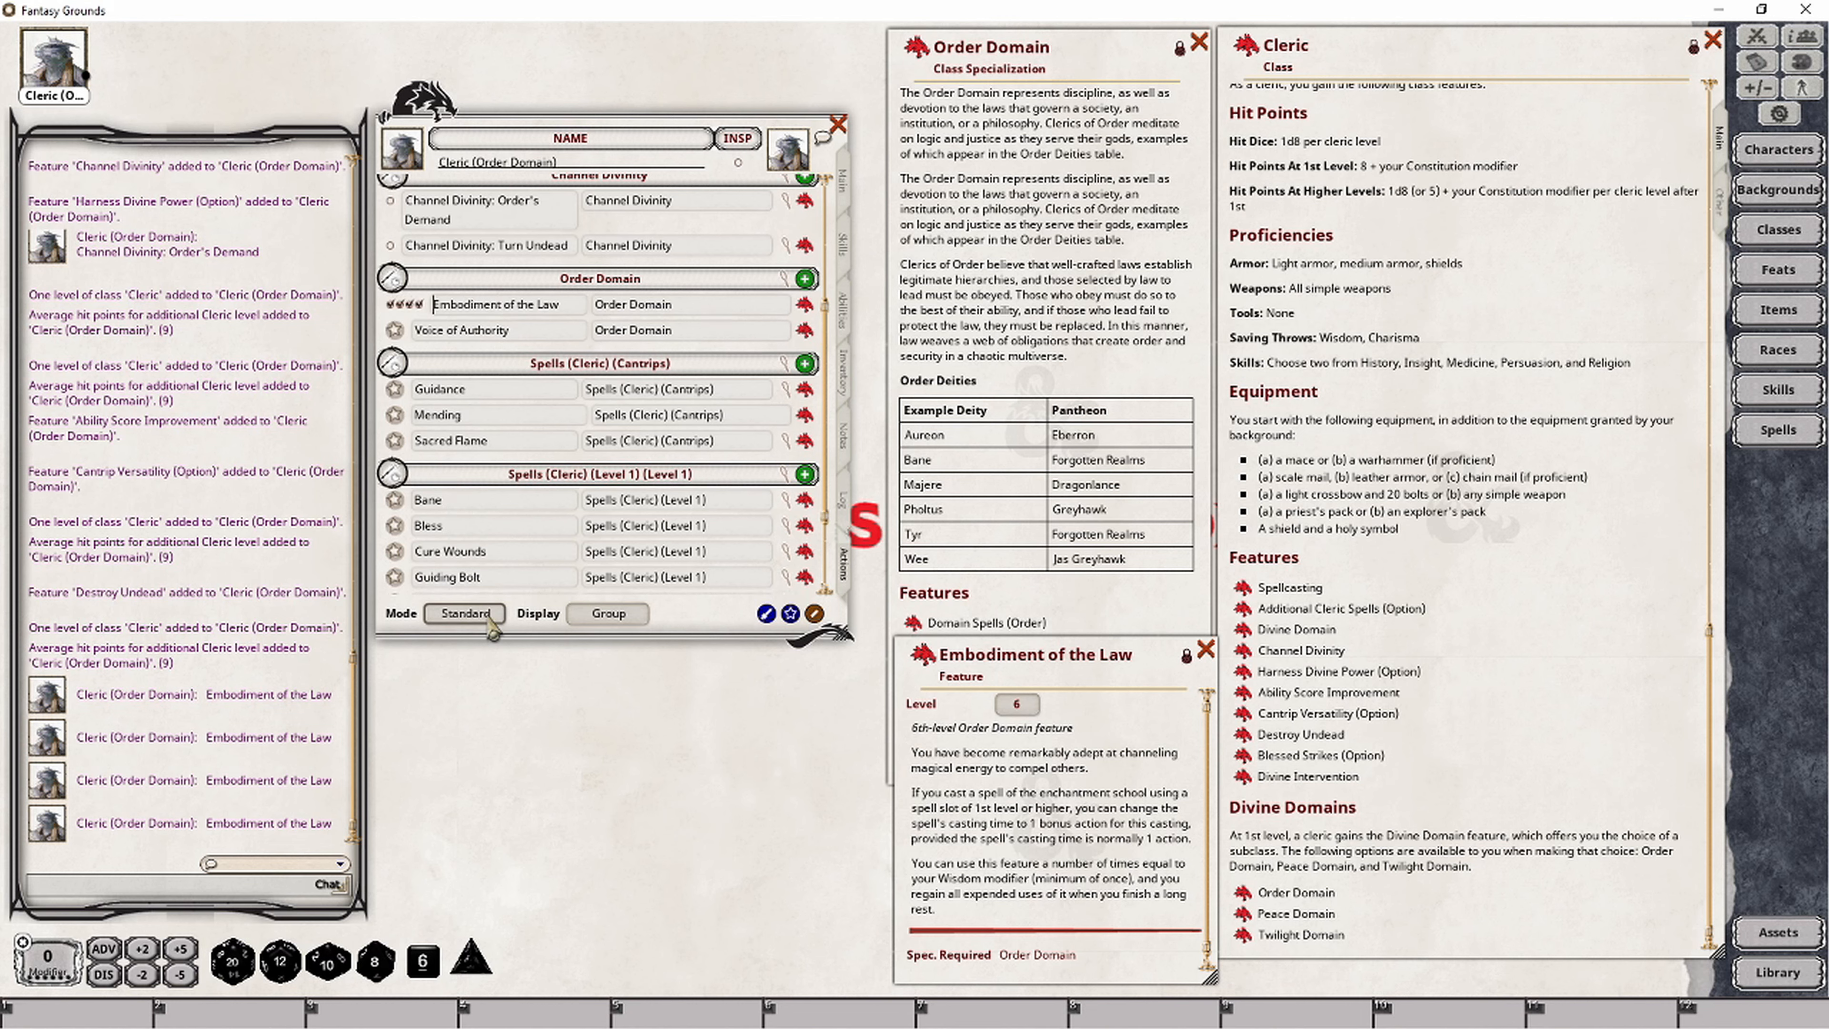
left_click(463, 625)
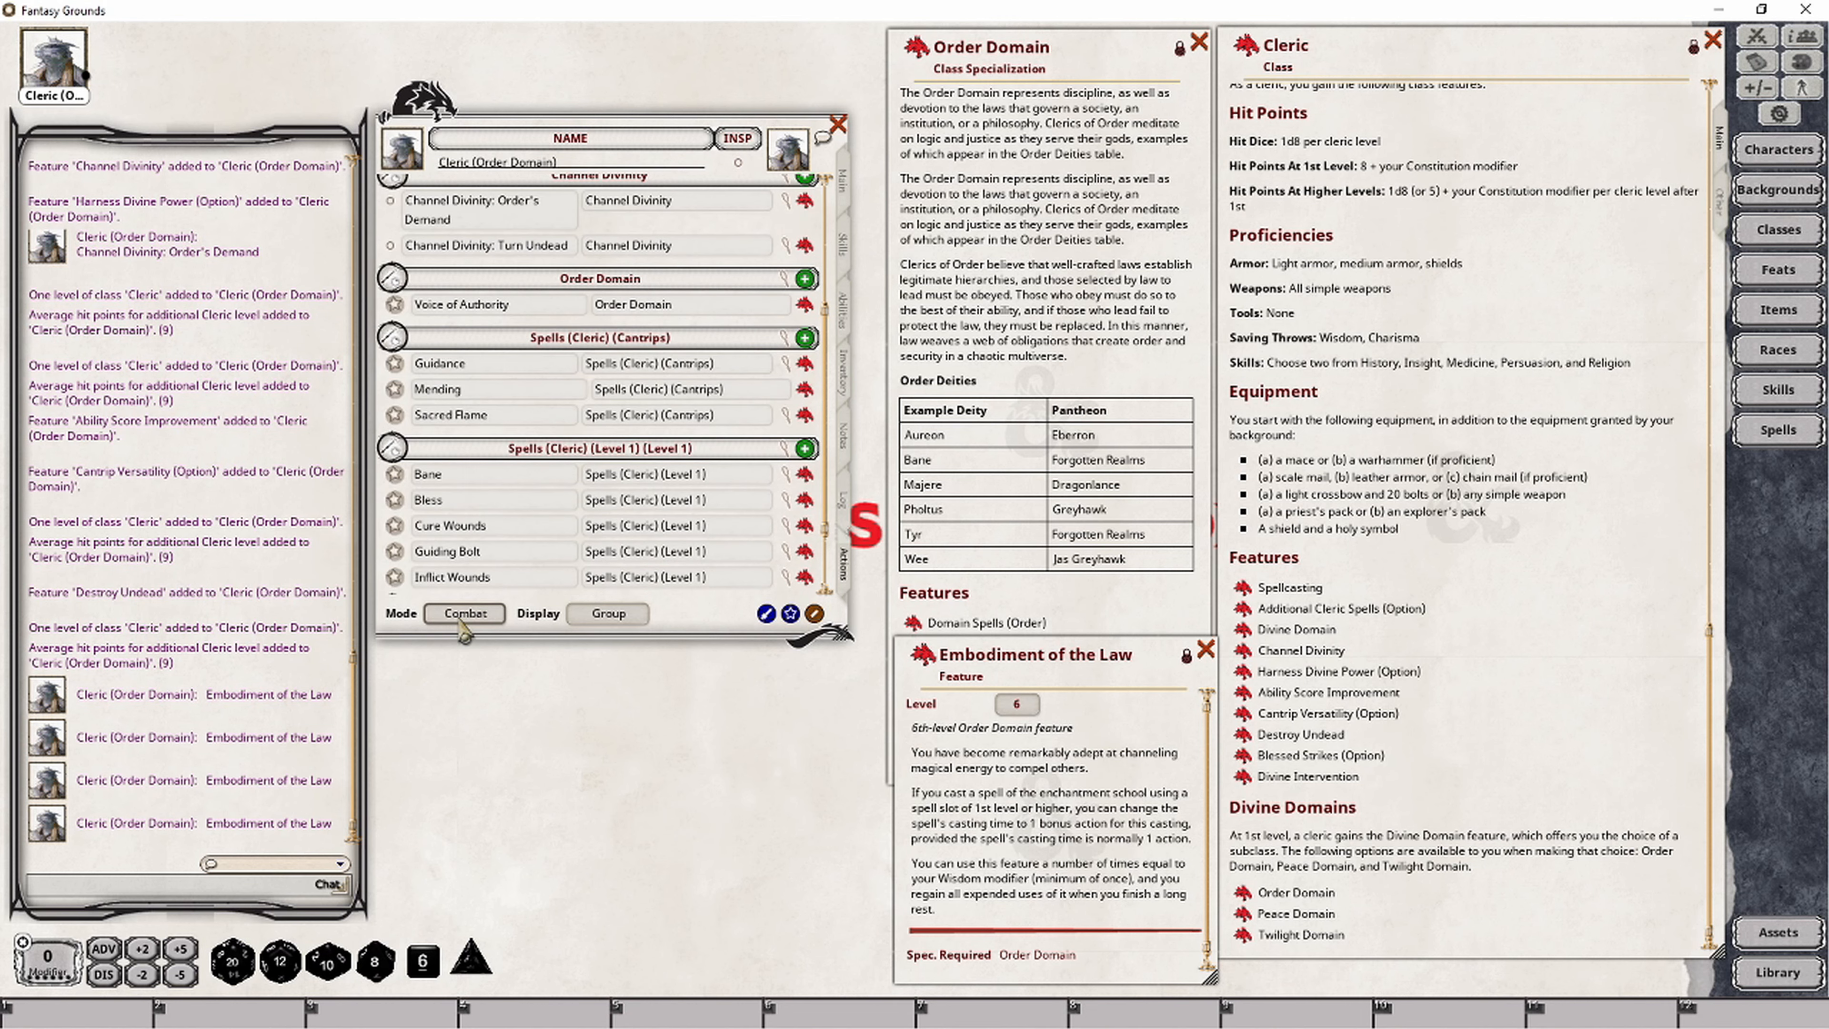
left_click(463, 624)
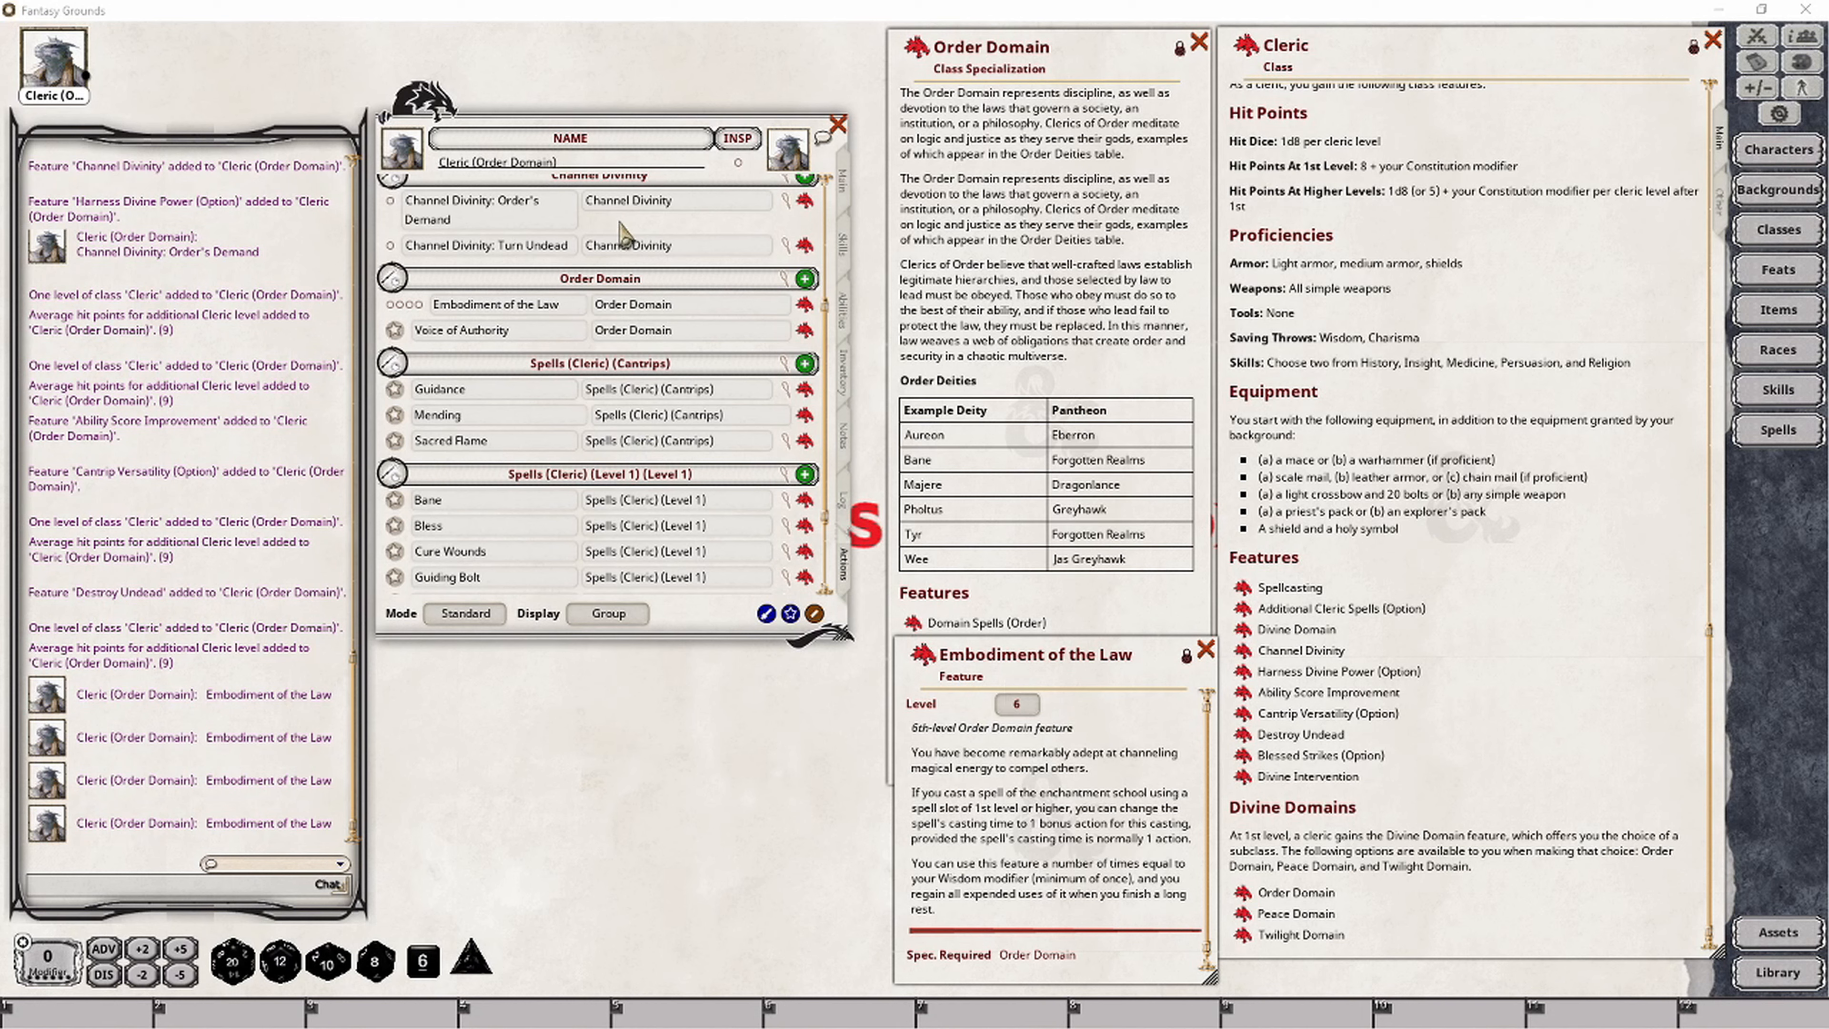
Step: Set the Channel Divinity power group's uses to 2 and spend one use each on Order's Demand and Turn Undead
scroll(746, 238, "up", 2)
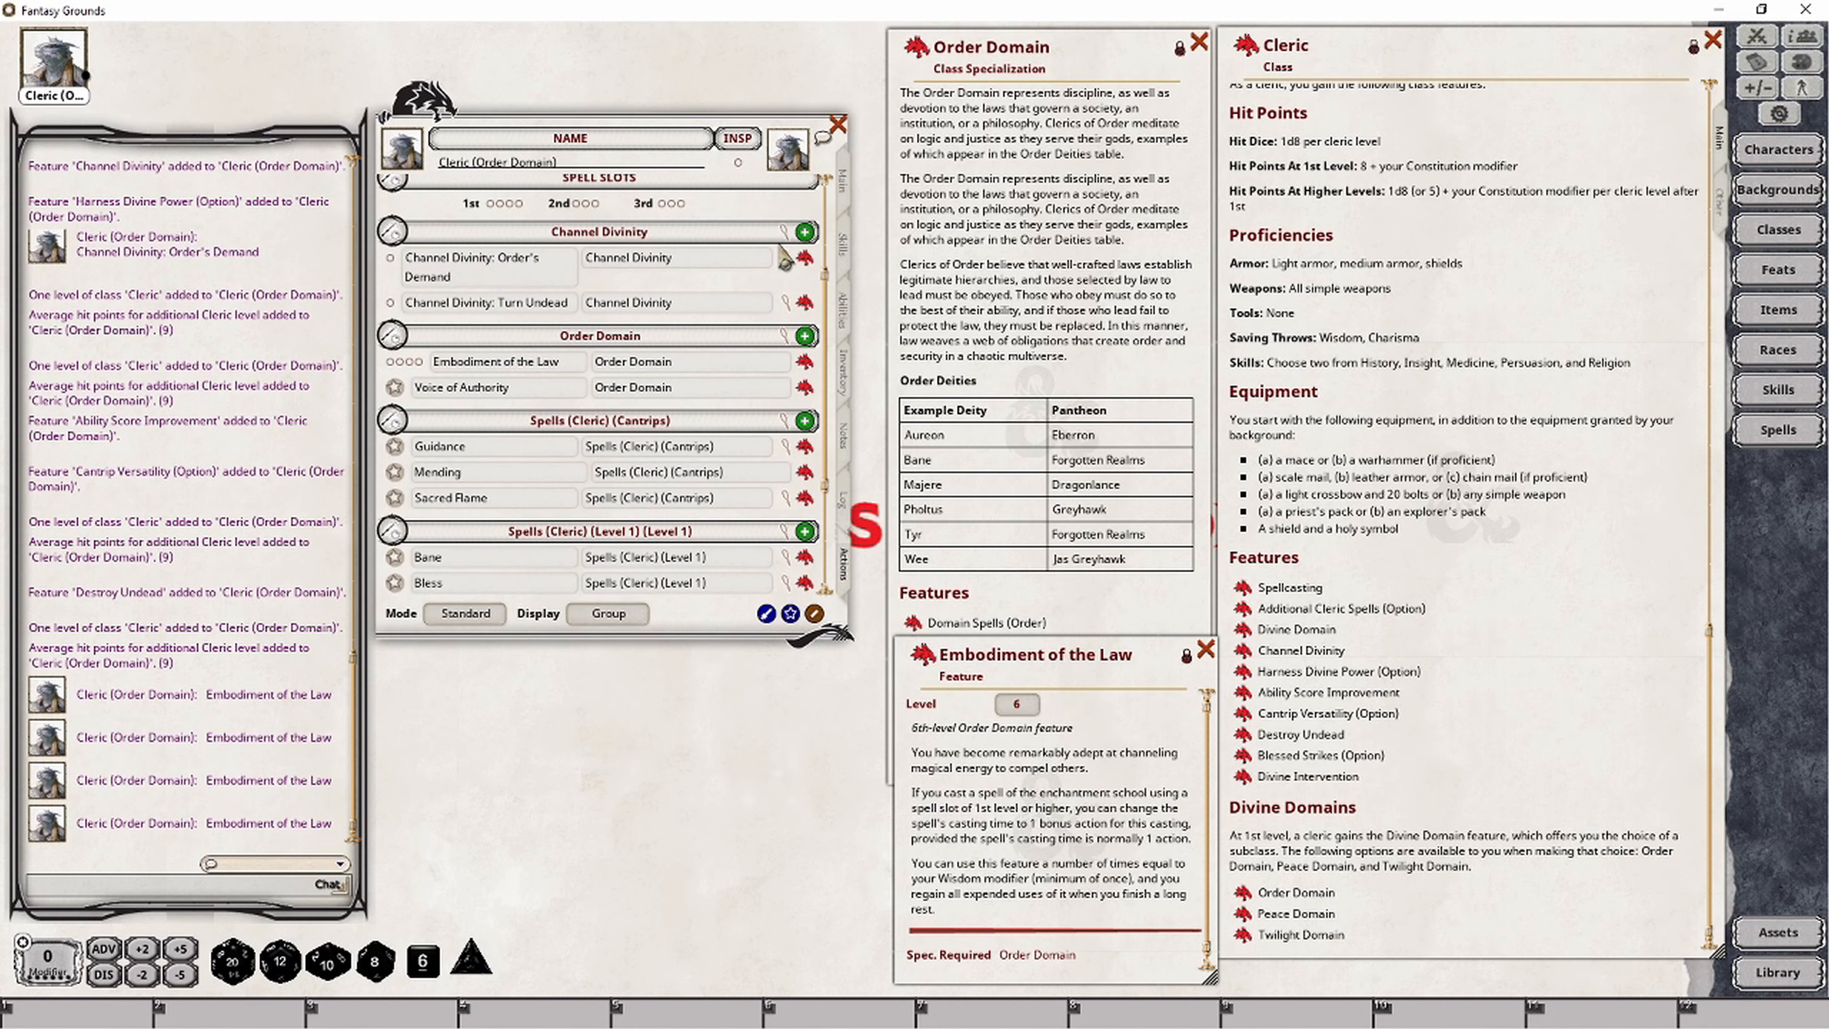
left_click(784, 232)
left_click(561, 879)
type("2")
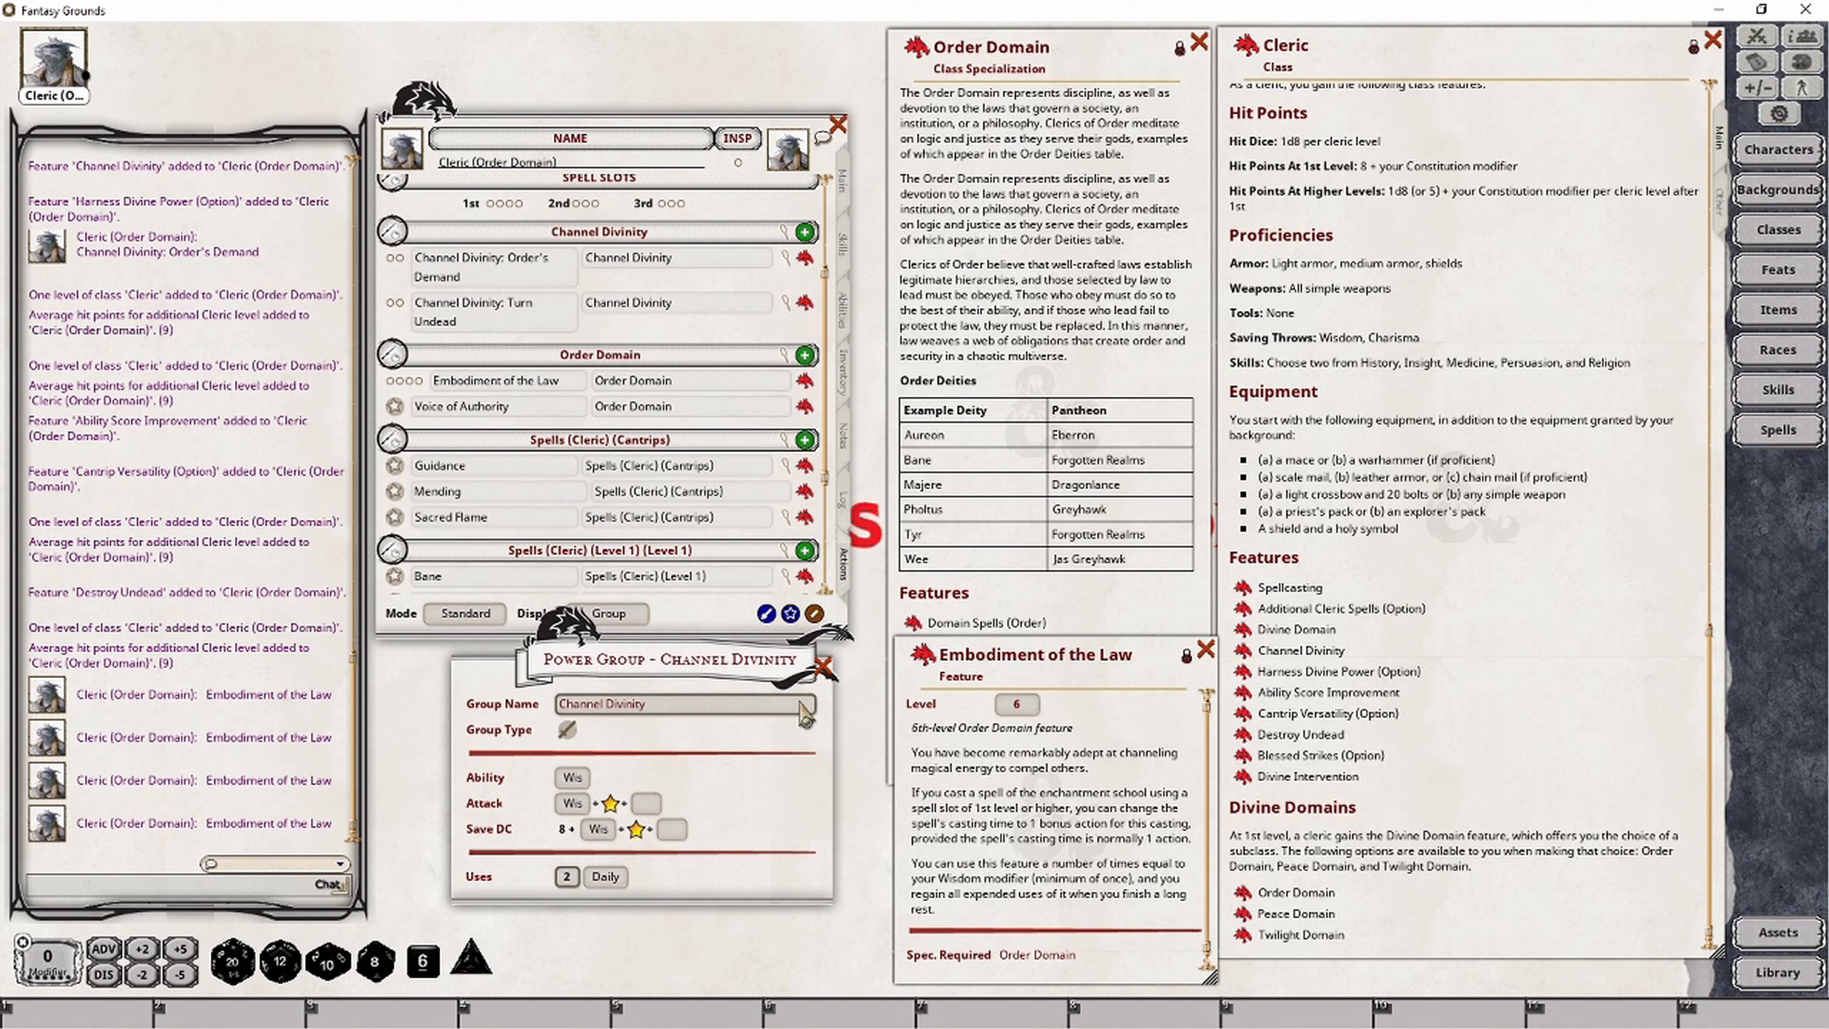
left_click(824, 666)
left_click(396, 259)
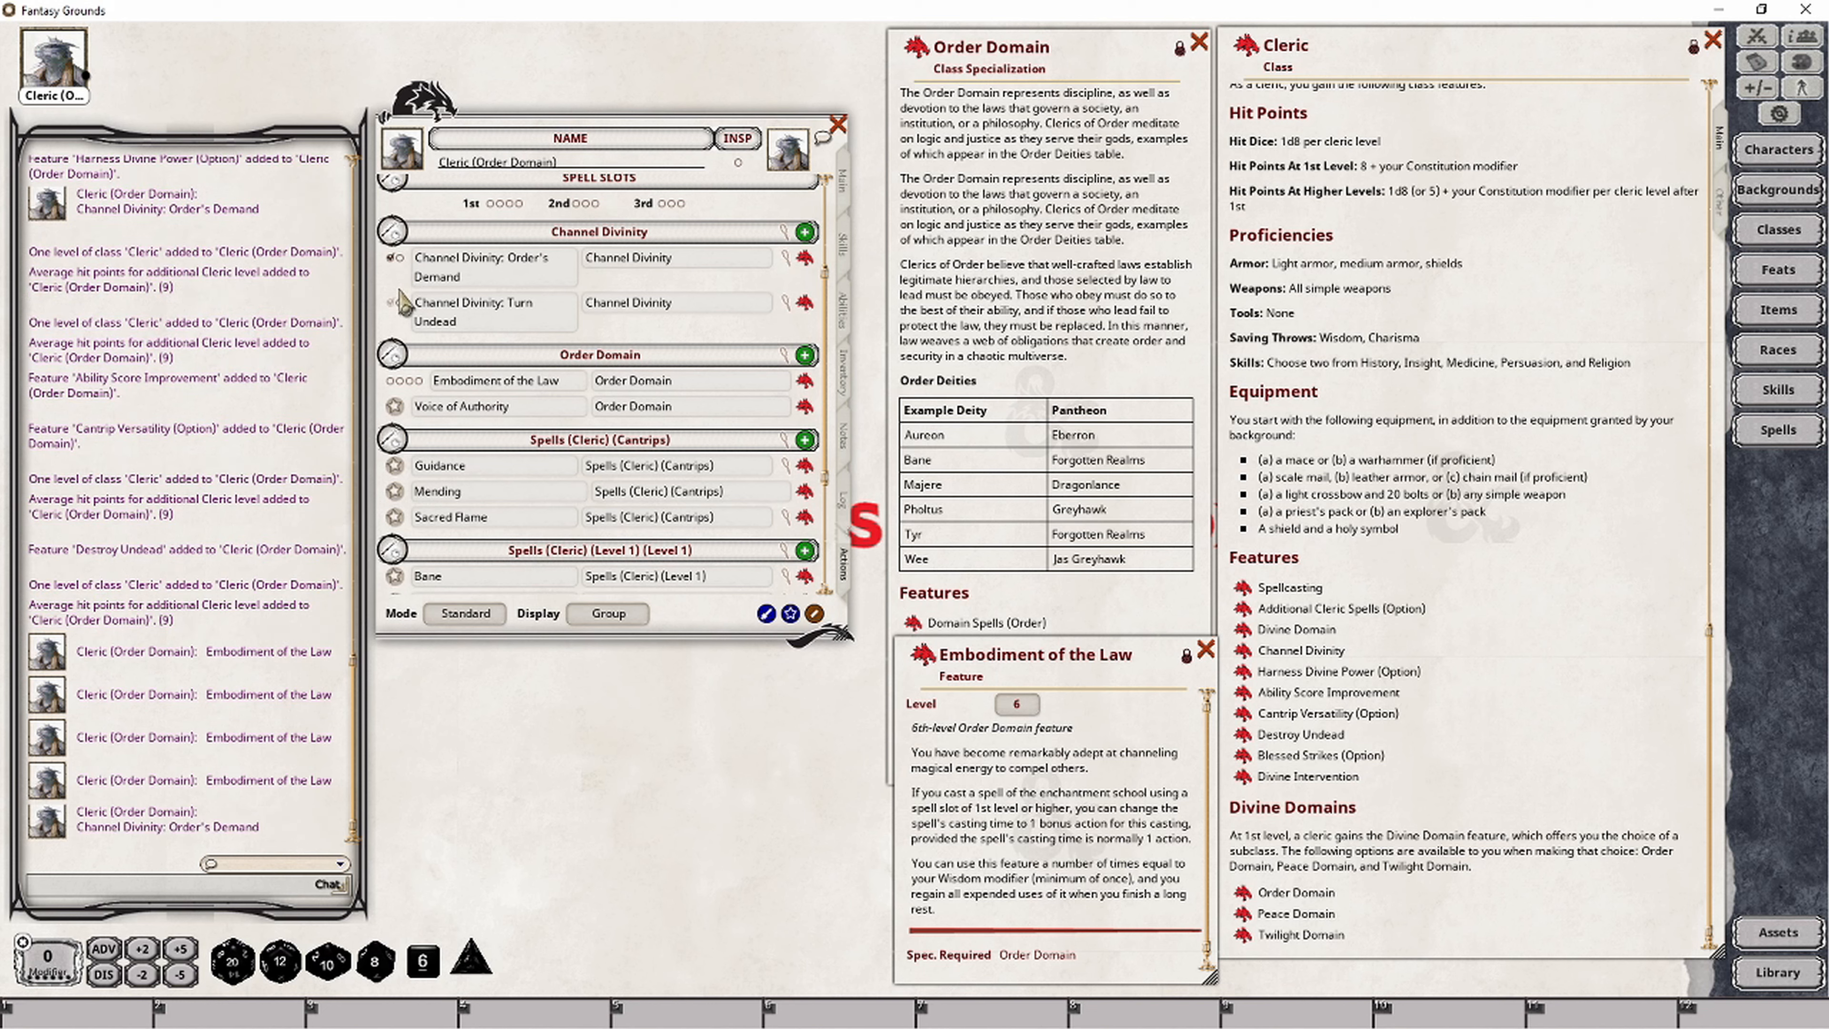
left_click(401, 303)
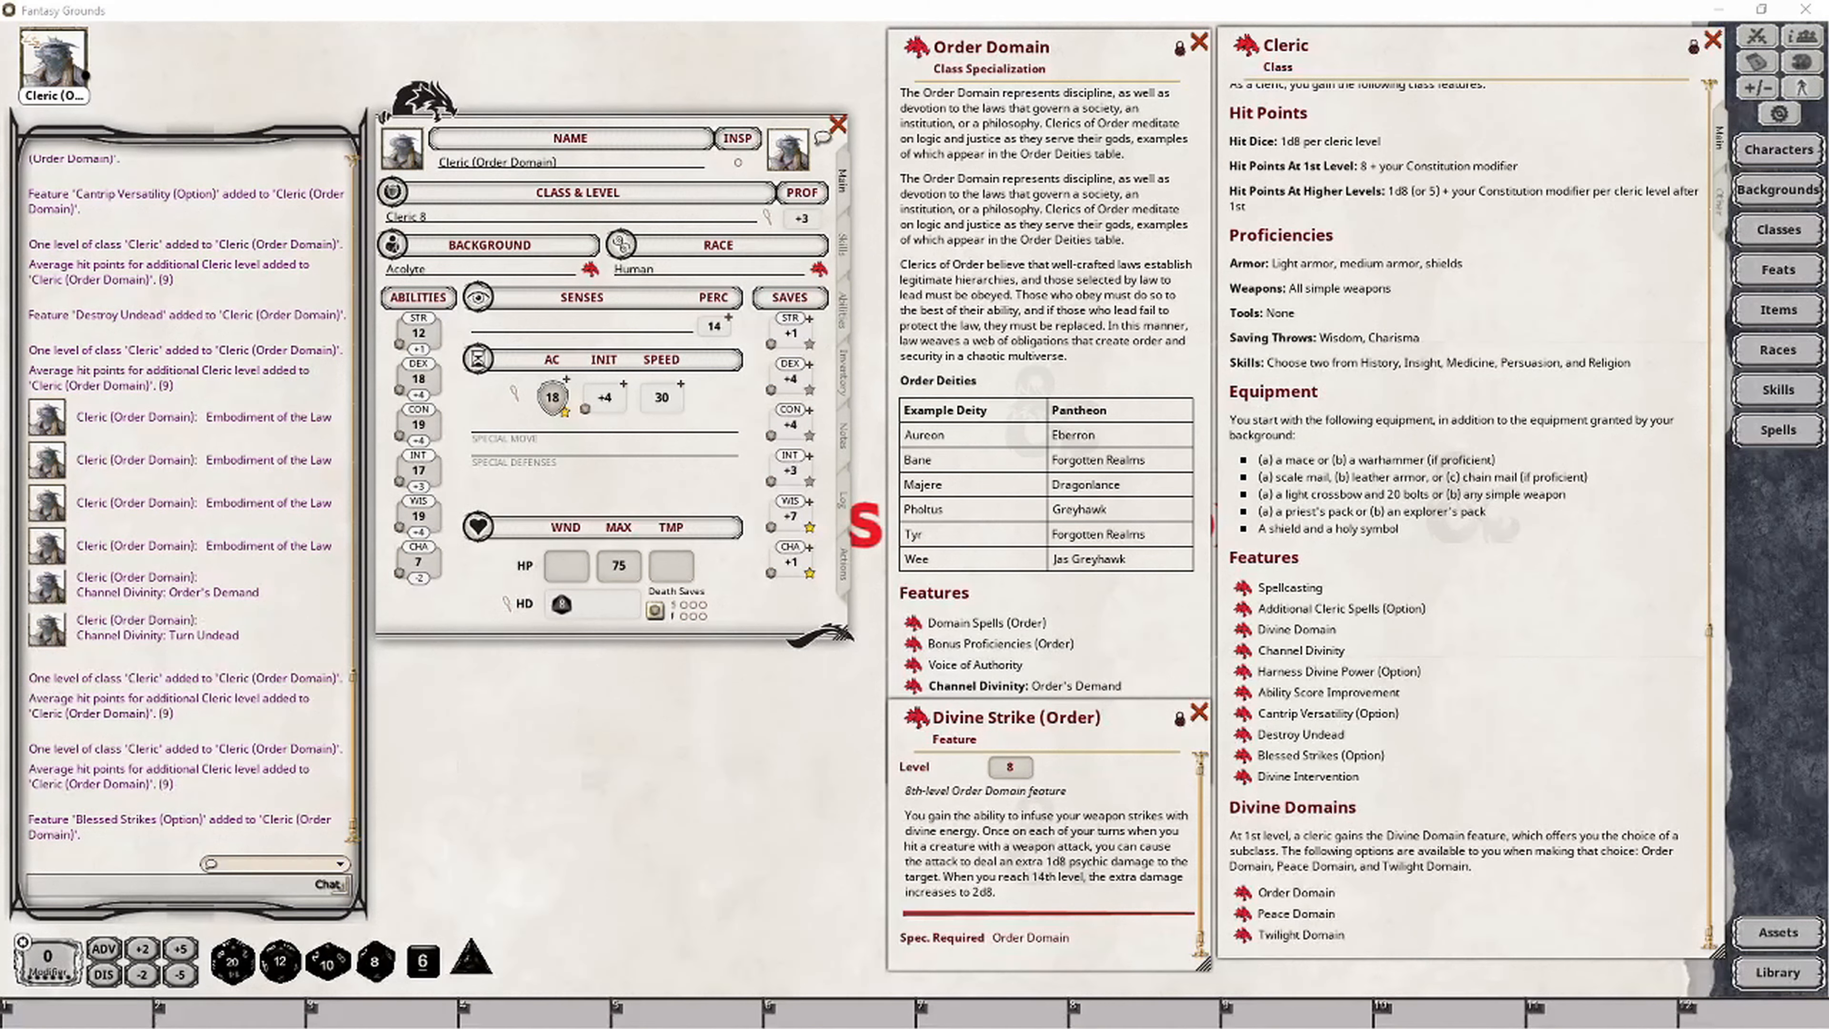
Step: Add Divine Strike (Order) as a power and assign it to the group Order Domain
left_click(843, 564)
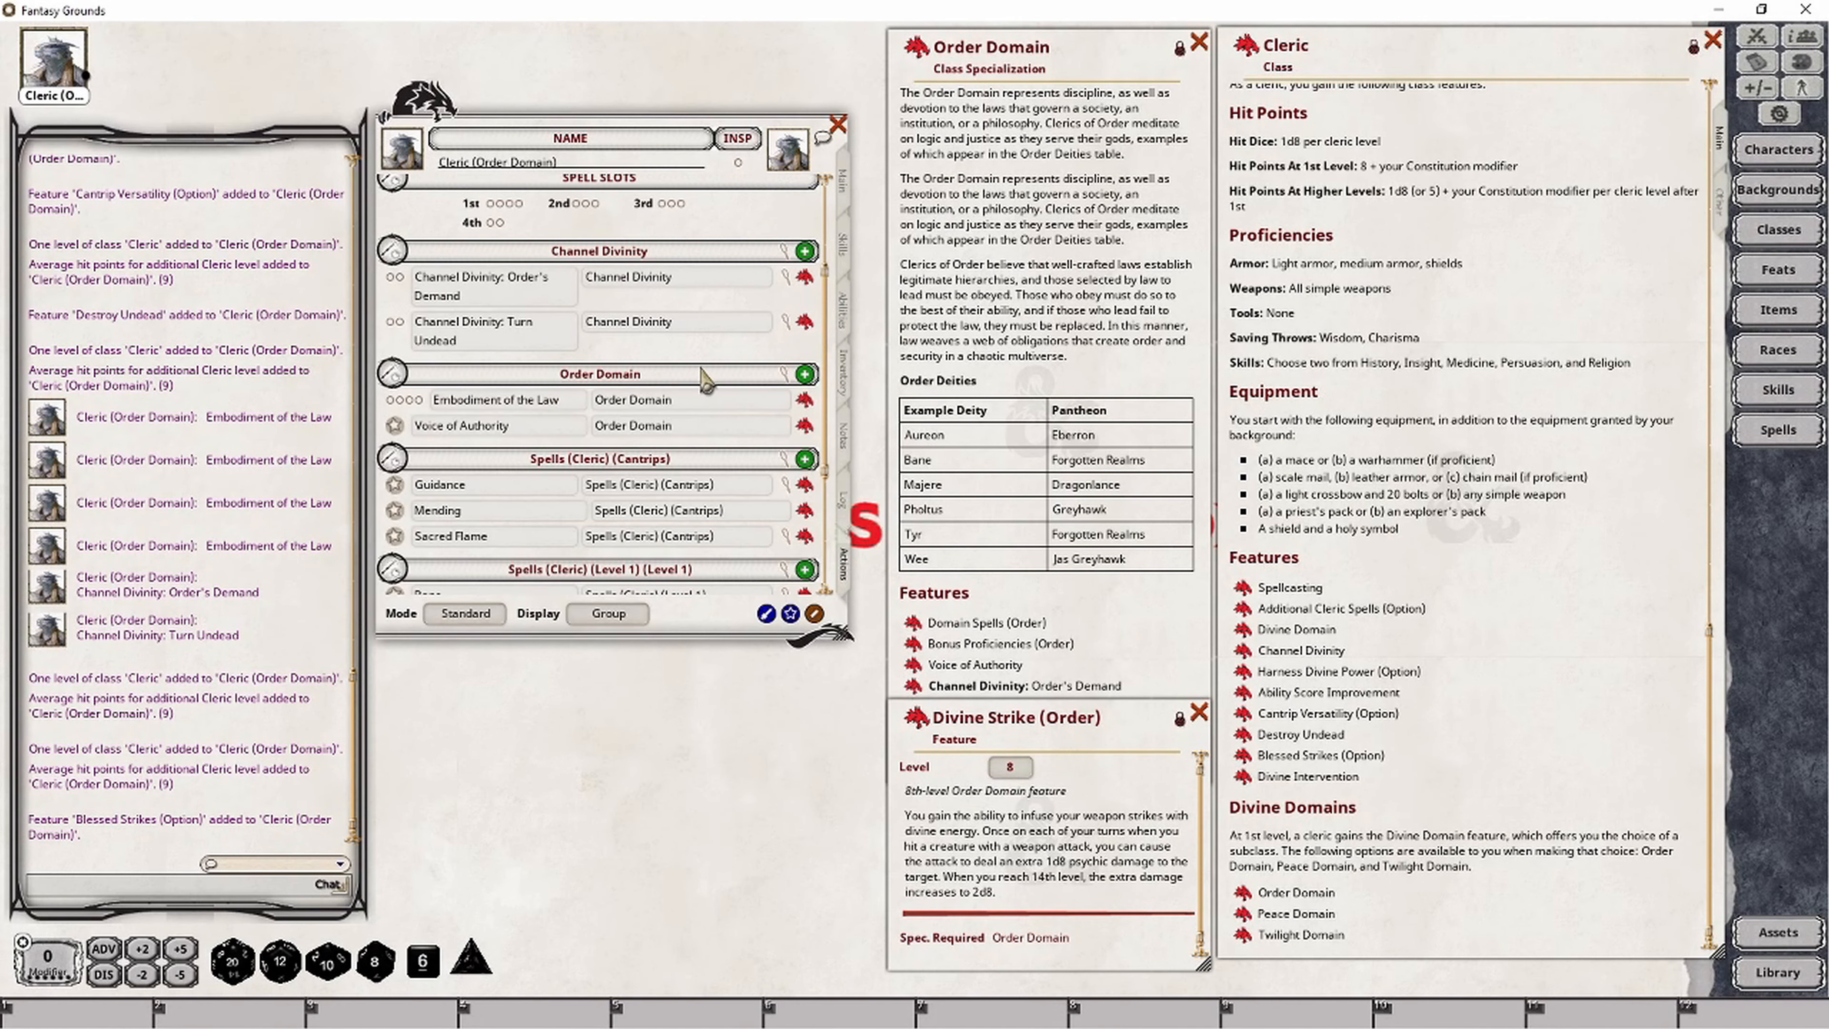
left_click_drag(920, 724, 673, 432)
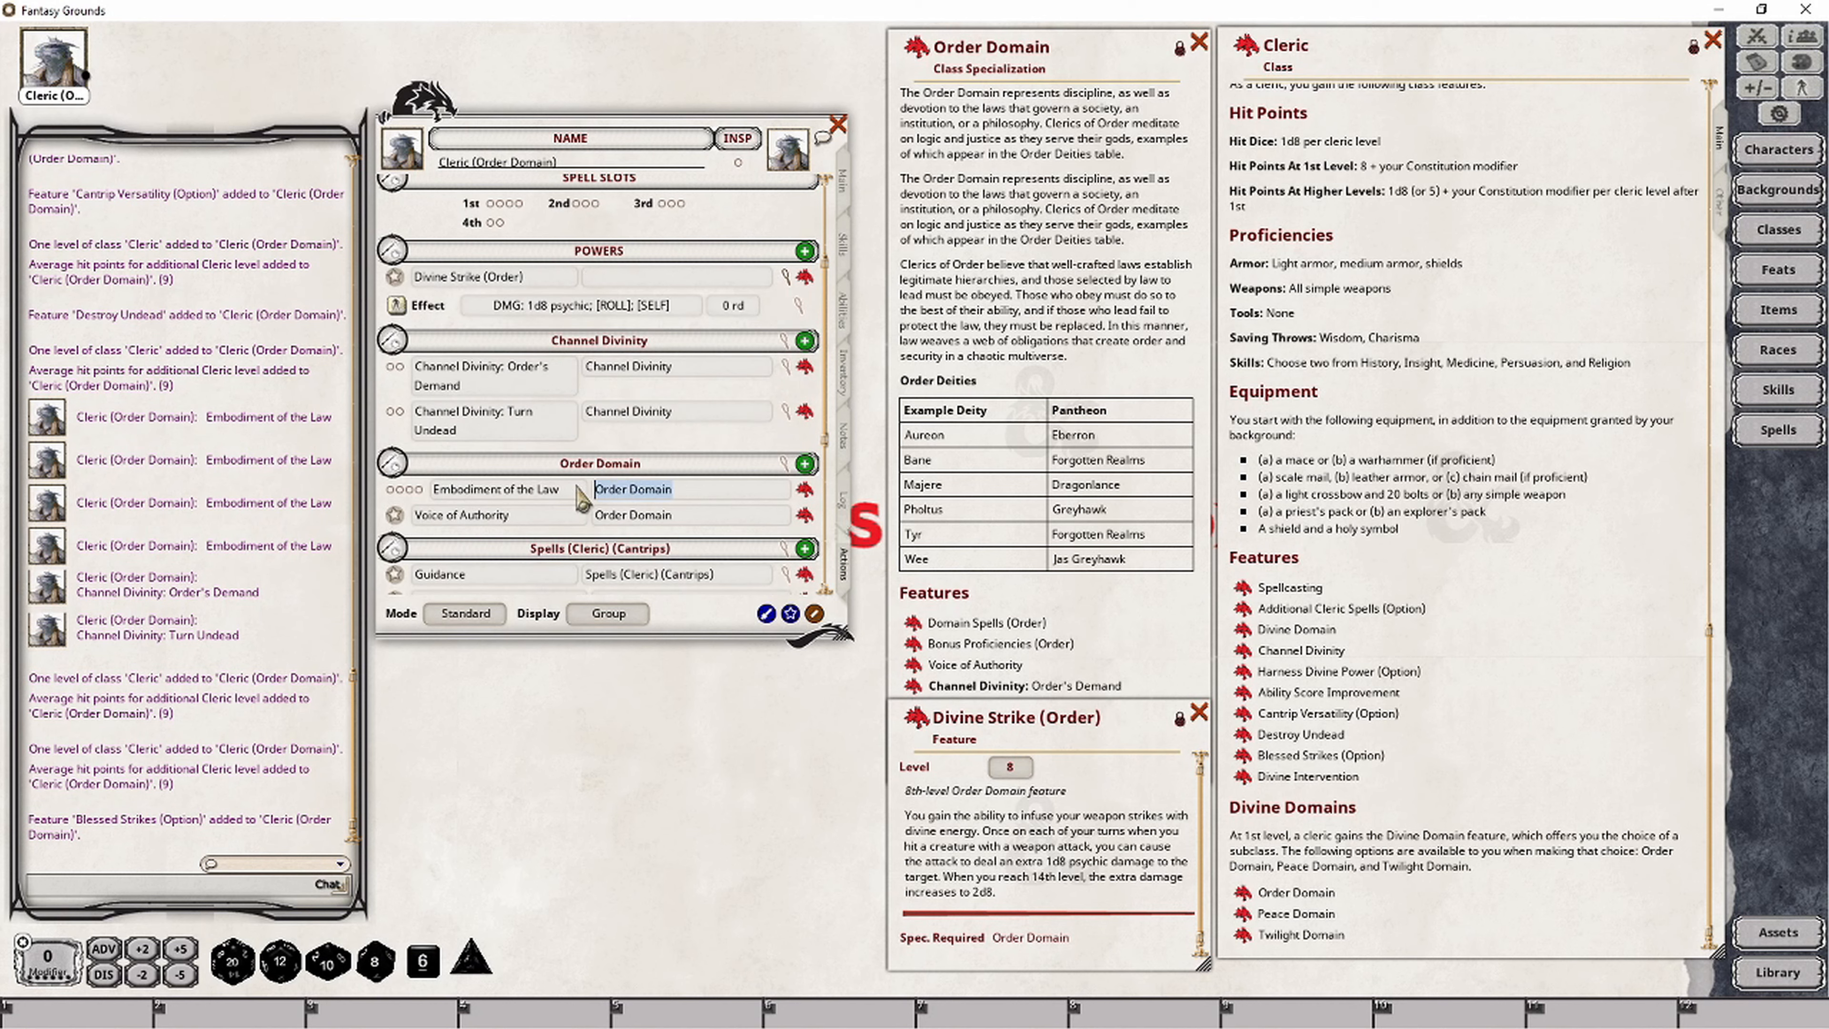
left_click(662, 283)
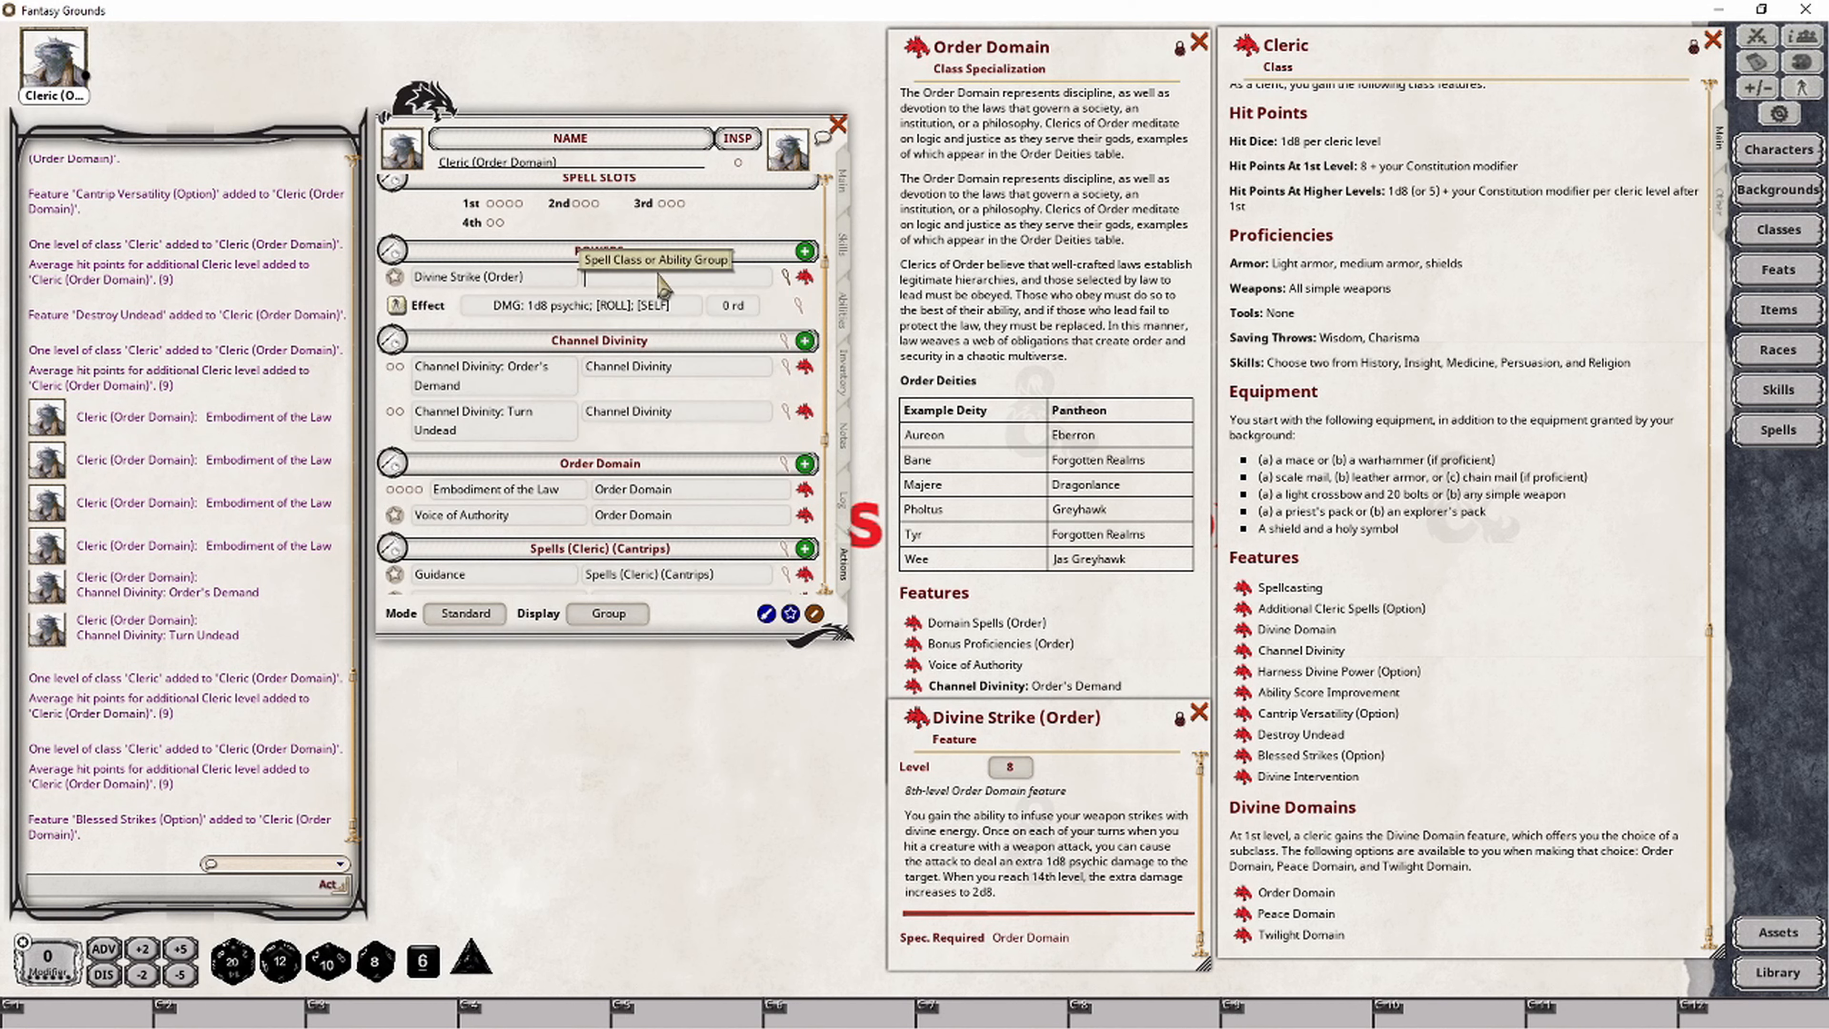
type("Order Domain")
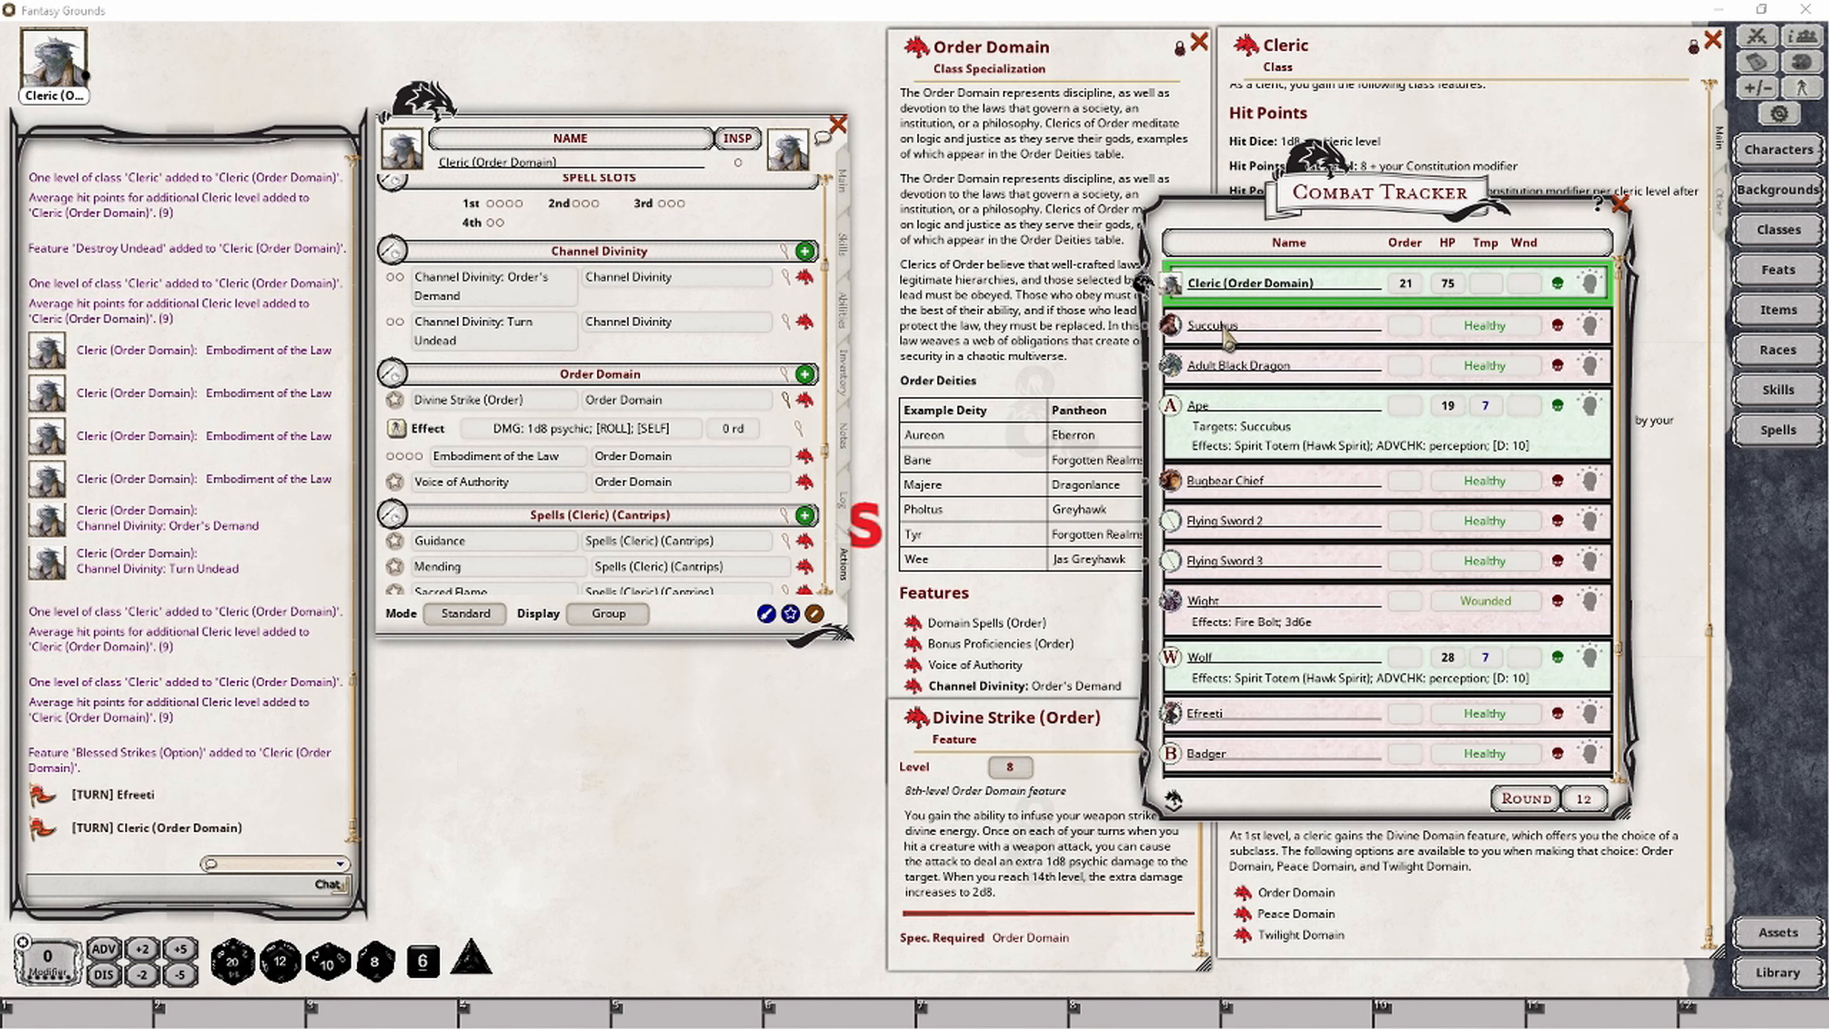
Step: Target the Succubus with the cleric in the Combat Tracker and roll melee Warhammer attacks against it
left_click(1174, 330, "ctrl")
left_click(1171, 325, "ctrl")
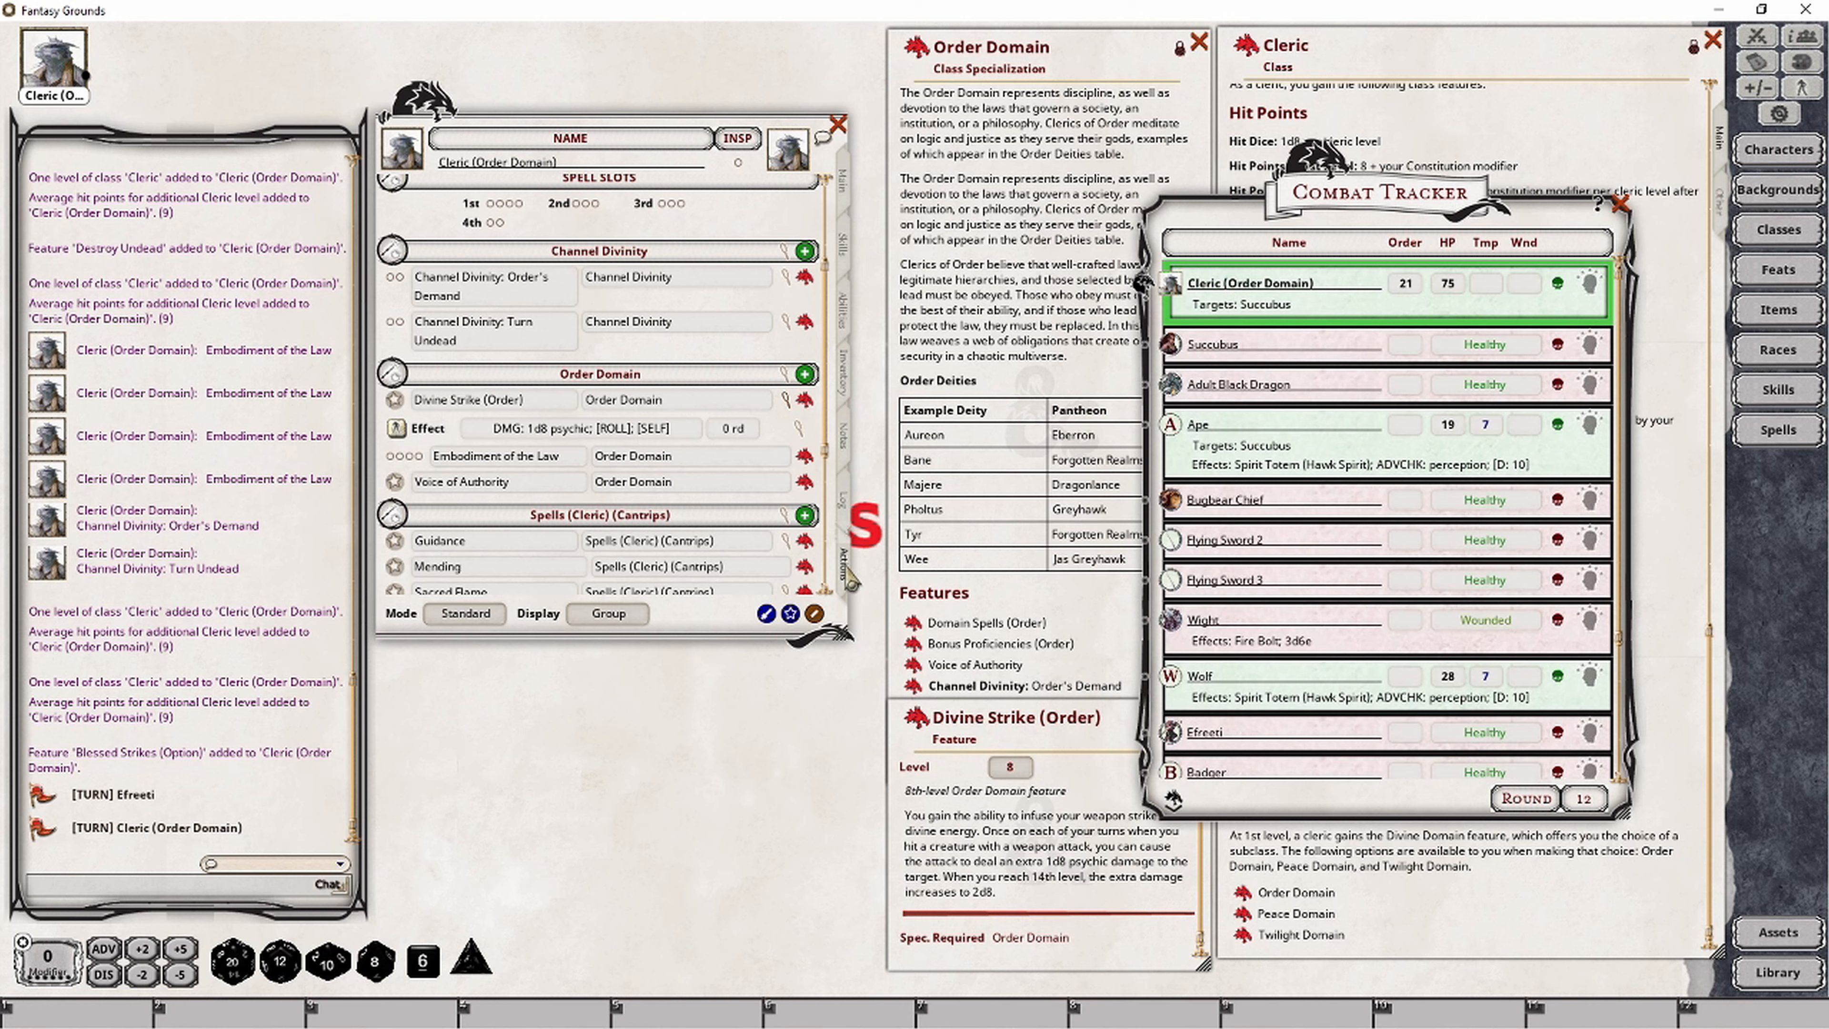
scroll(713, 415, "up", 4)
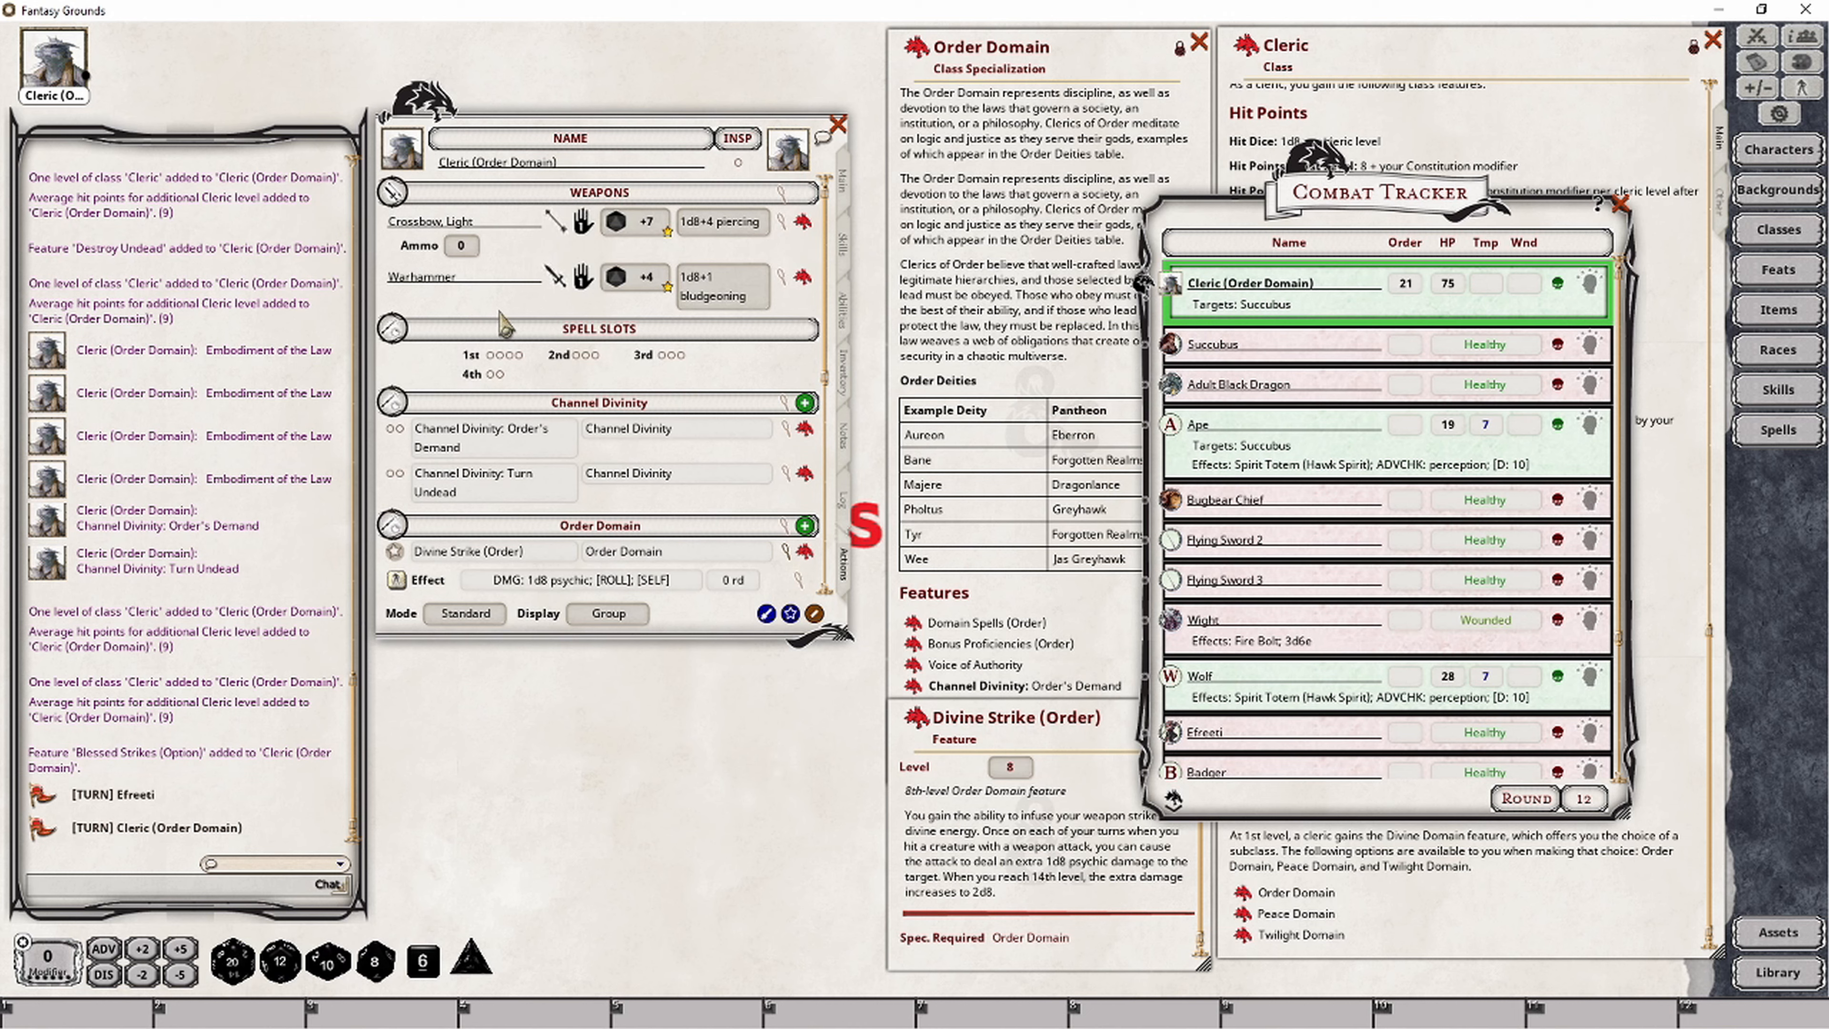
left_click(556, 283)
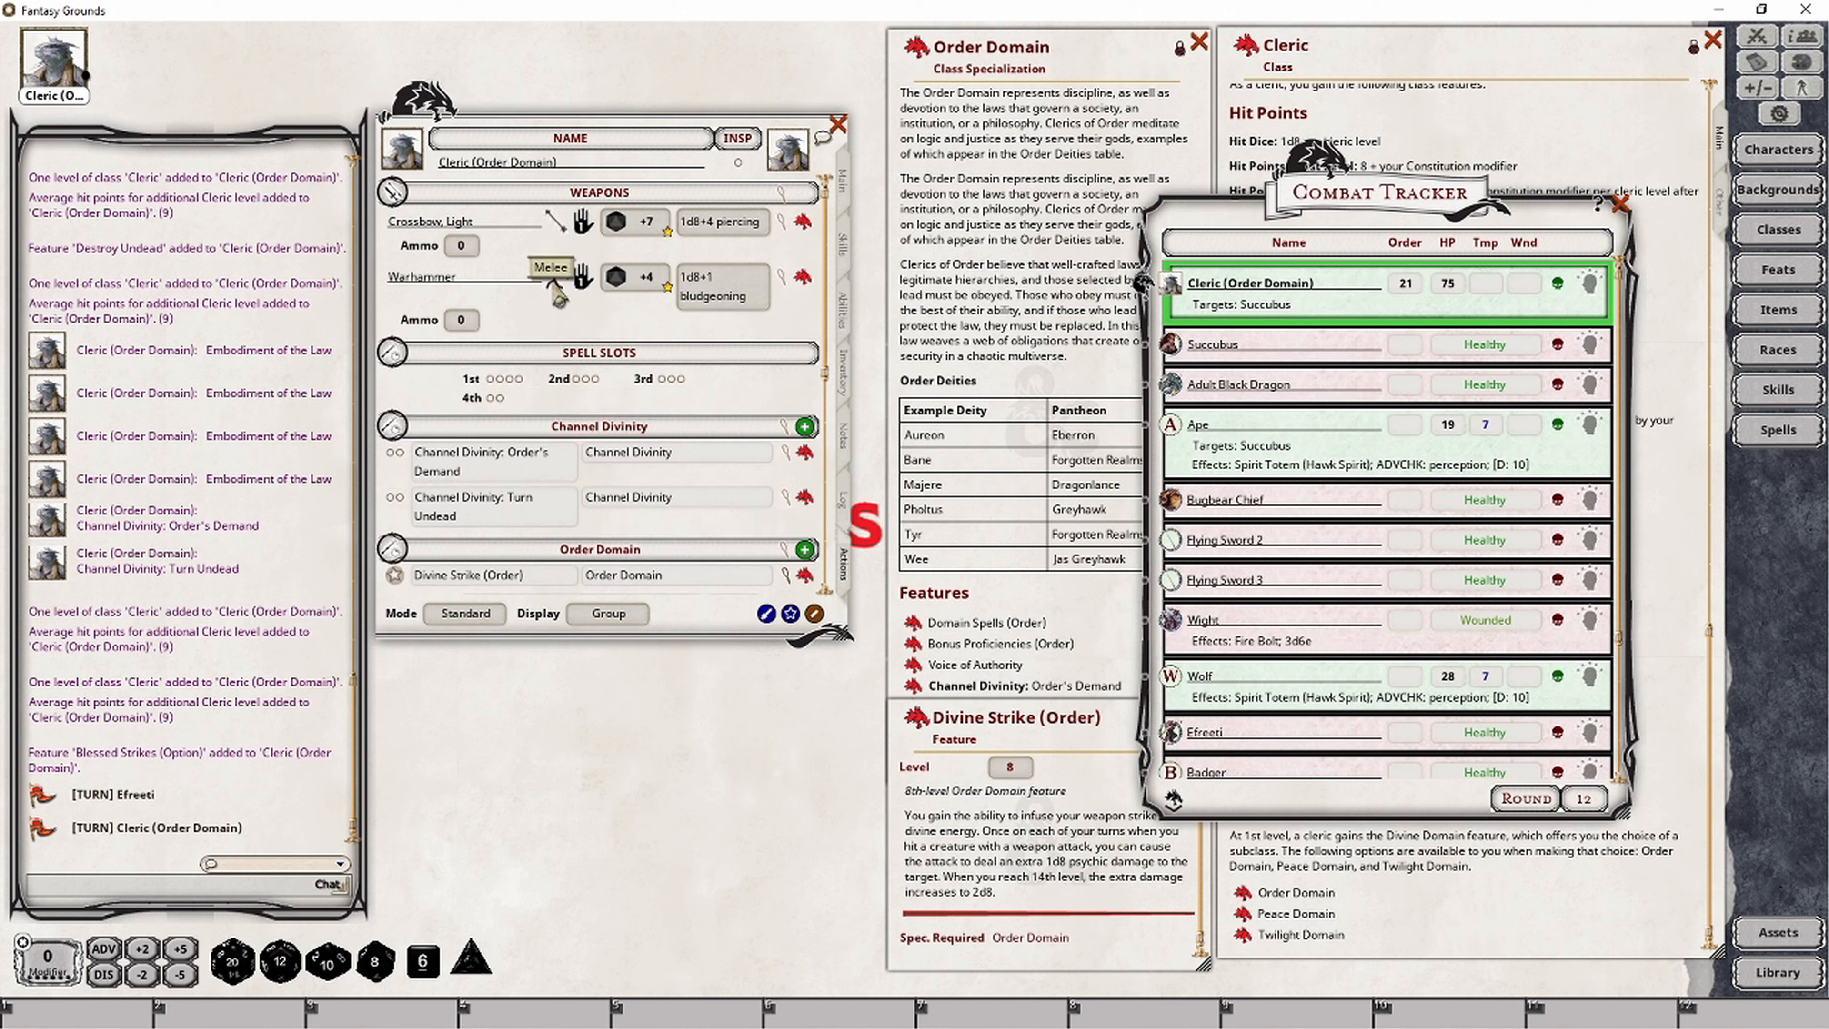
left_click(556, 284)
double_click(657, 287)
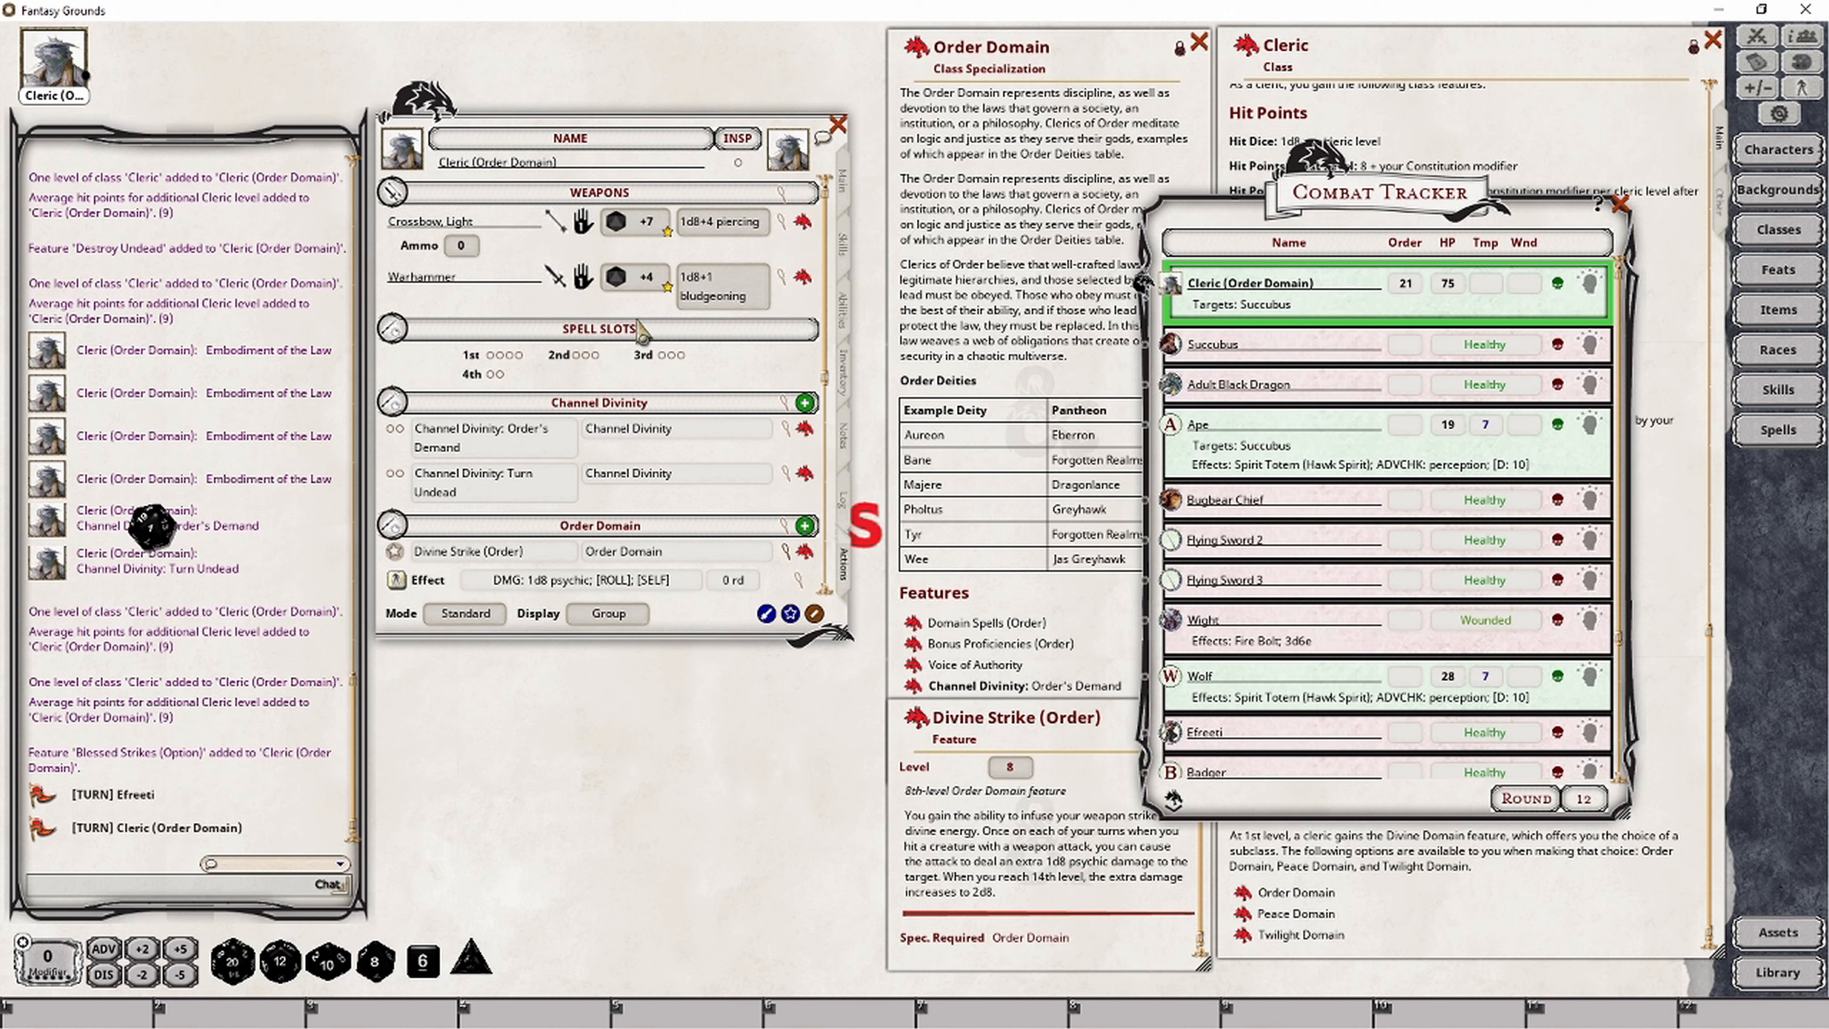
double_click(651, 289)
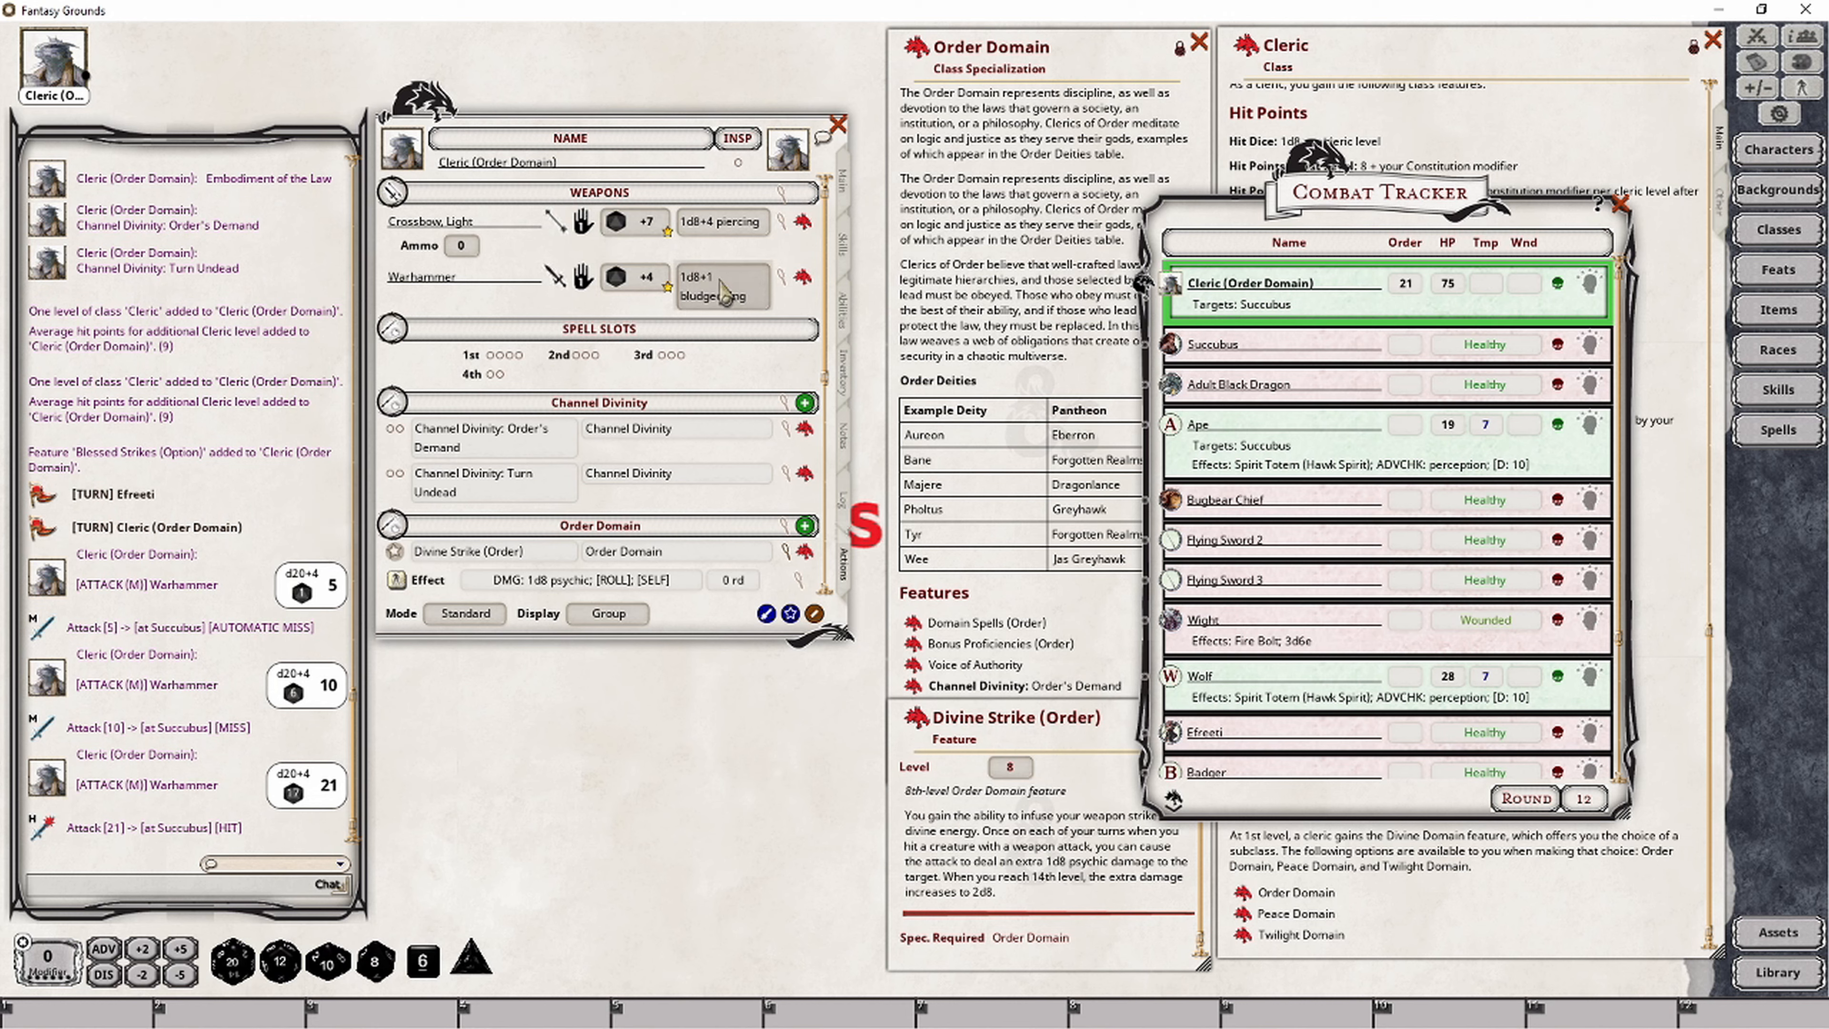
scroll(735, 458, "down", 2)
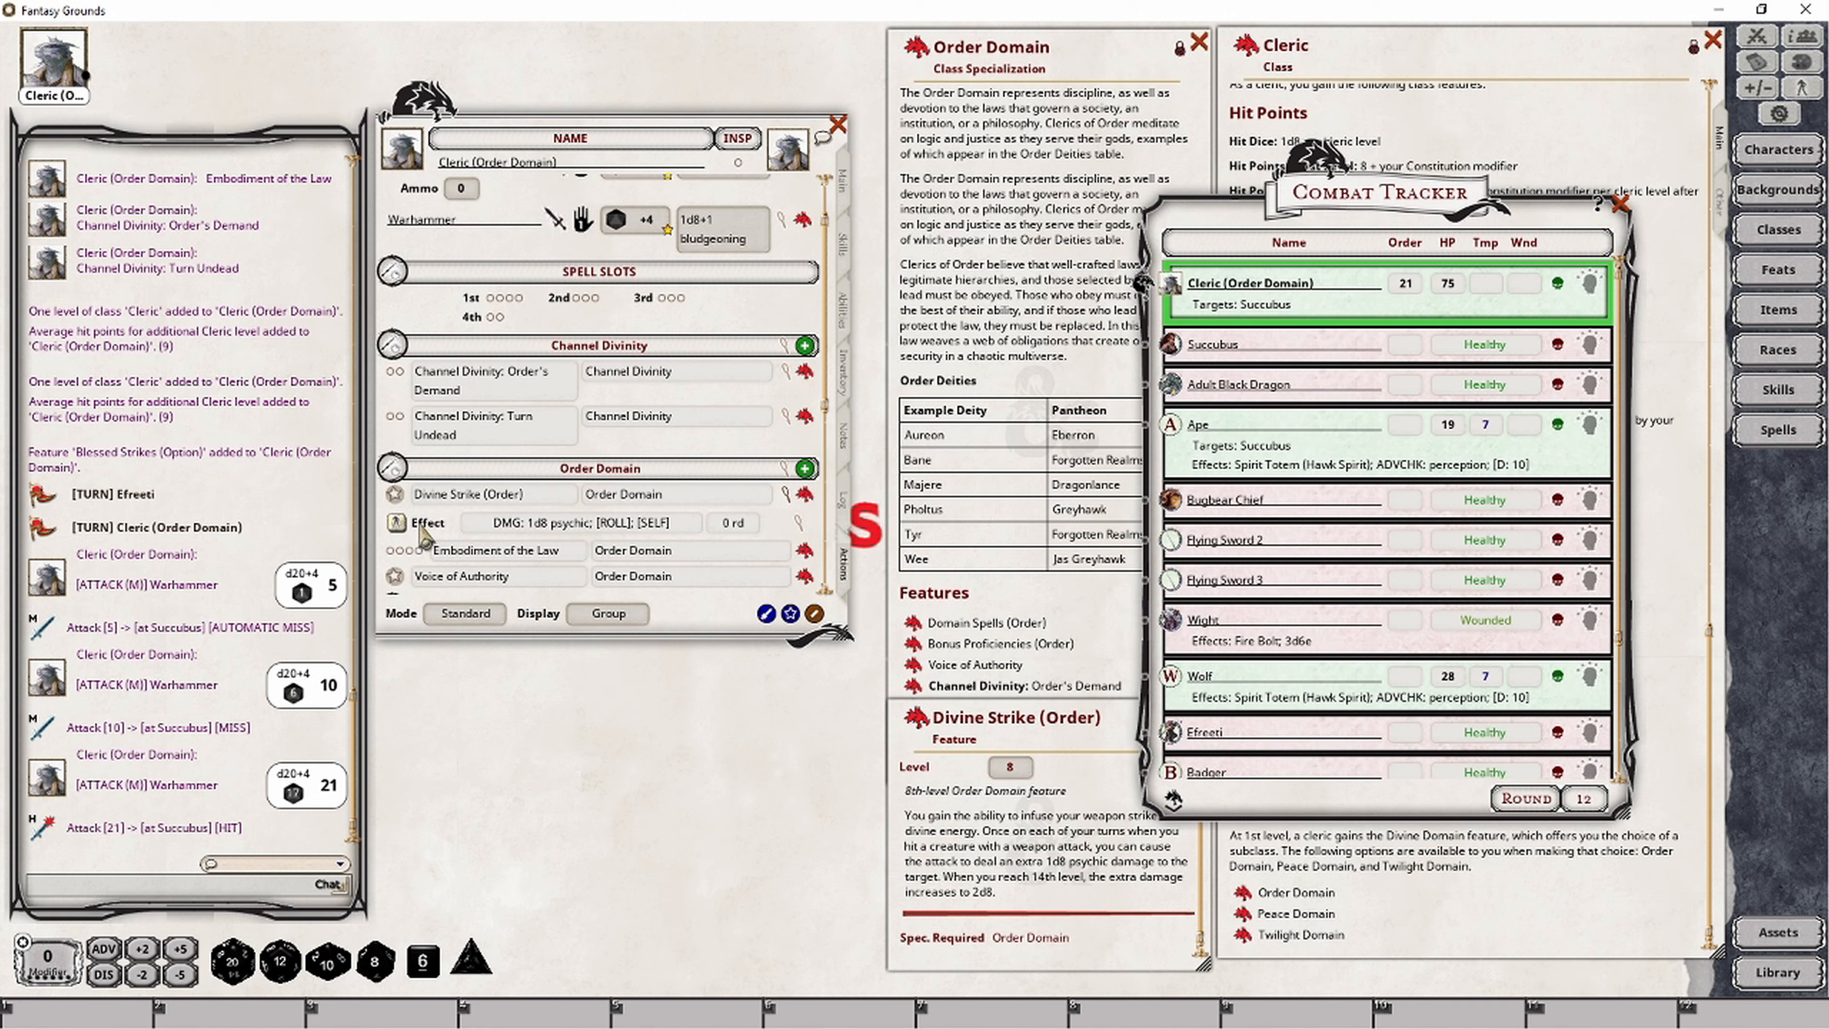
Step: Apply the Divine Strike (Order) effect to the cleric and roll Warhammer damage against the Succubus
left_click(397, 523)
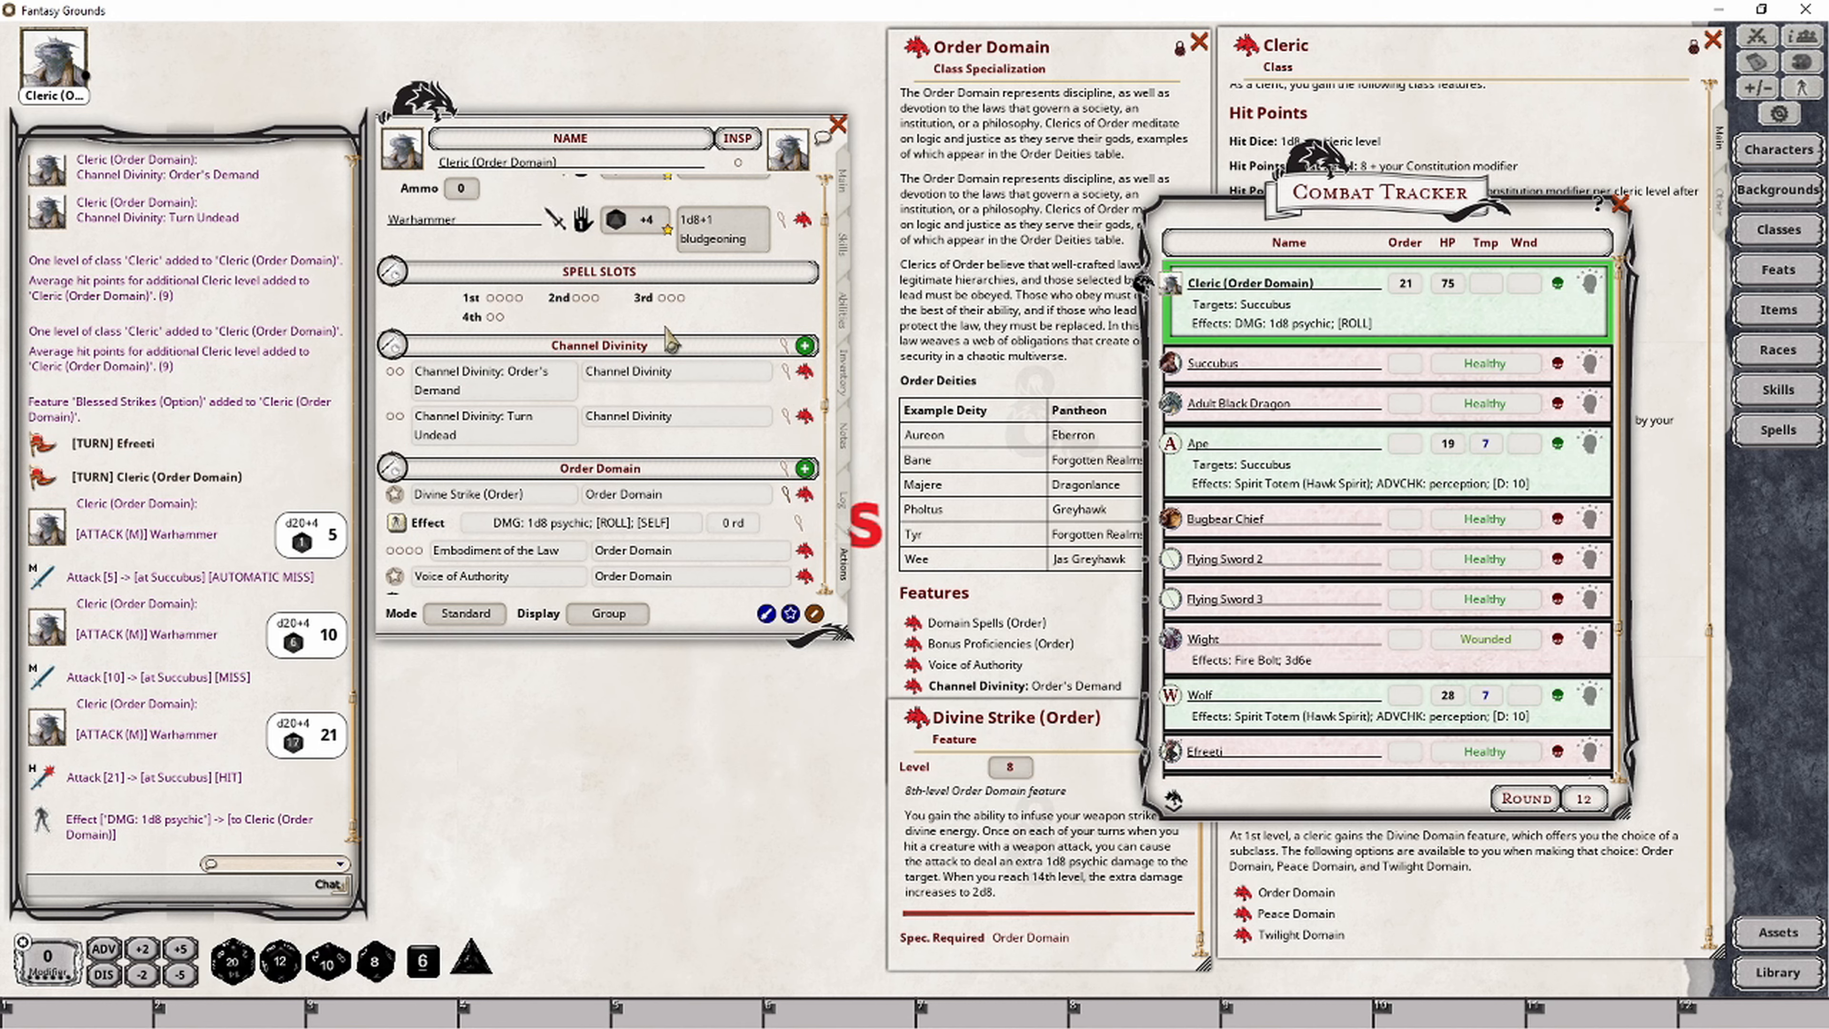
double_click(734, 241)
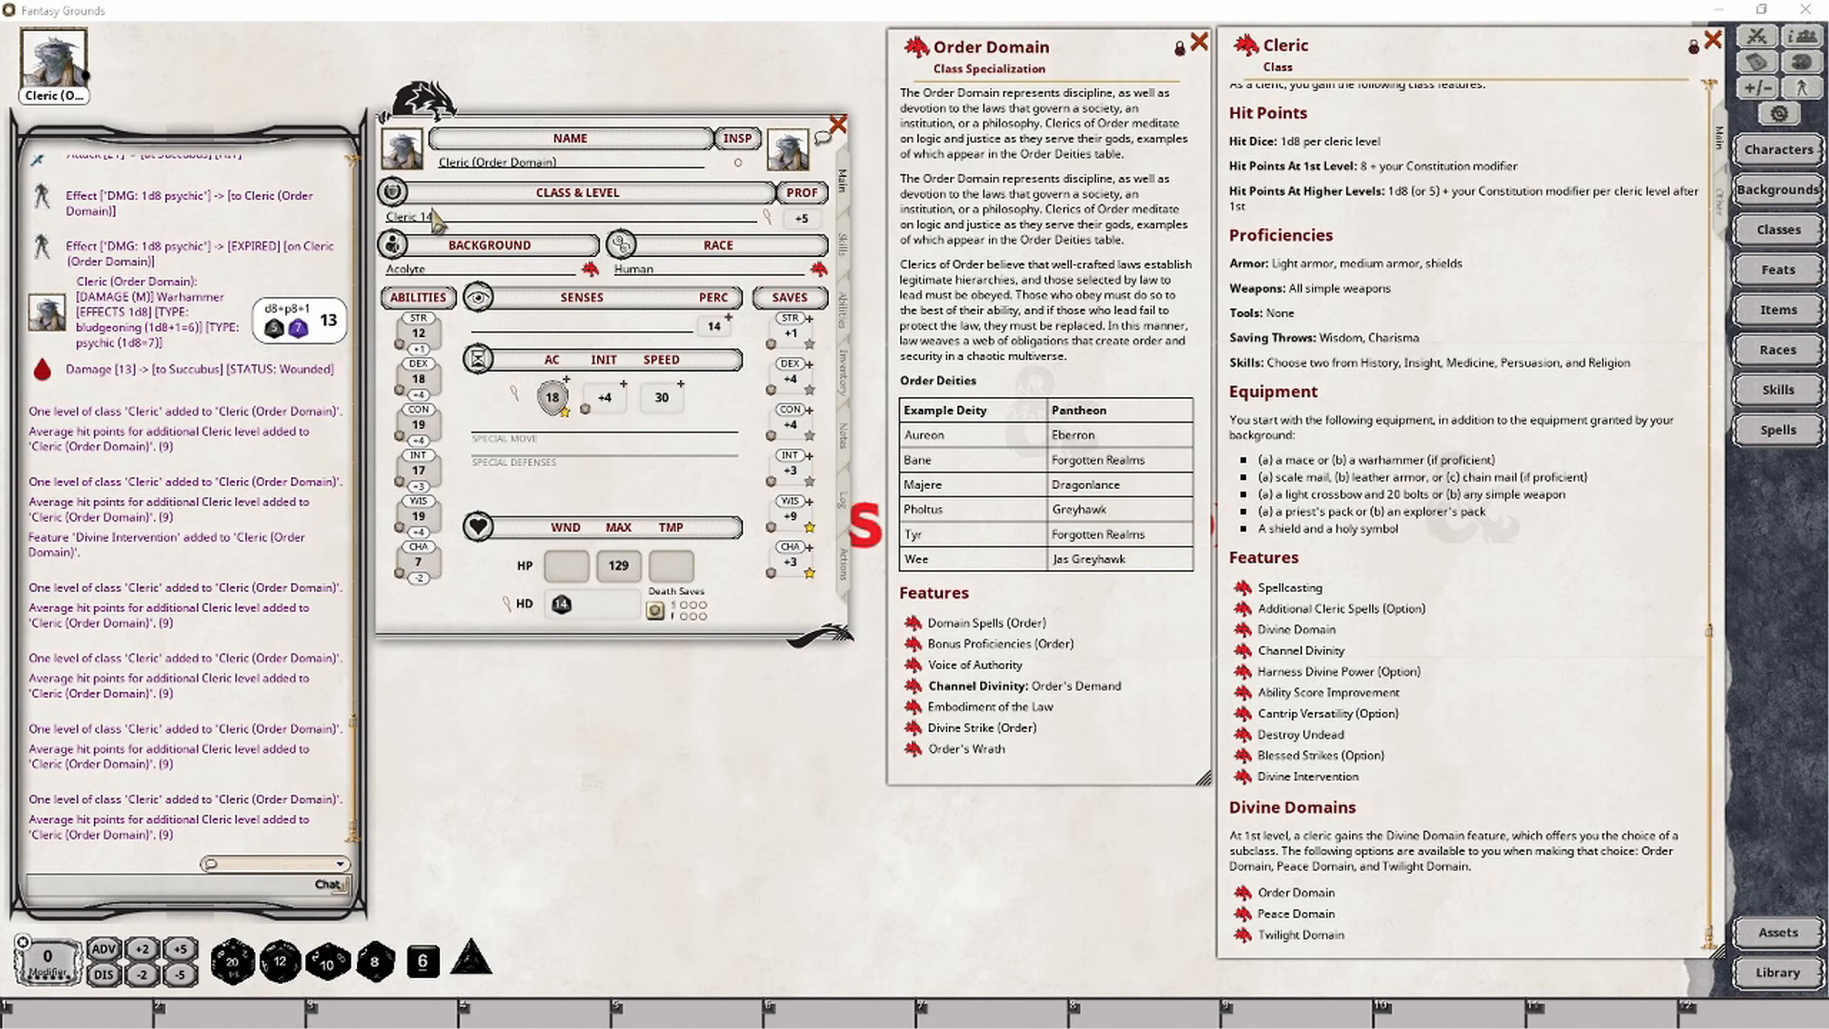
Step: Change the Divine Strike (Order) effect's extra damage to 2d8 psychic
left_click(842, 571)
scroll(604, 513, "down", 1)
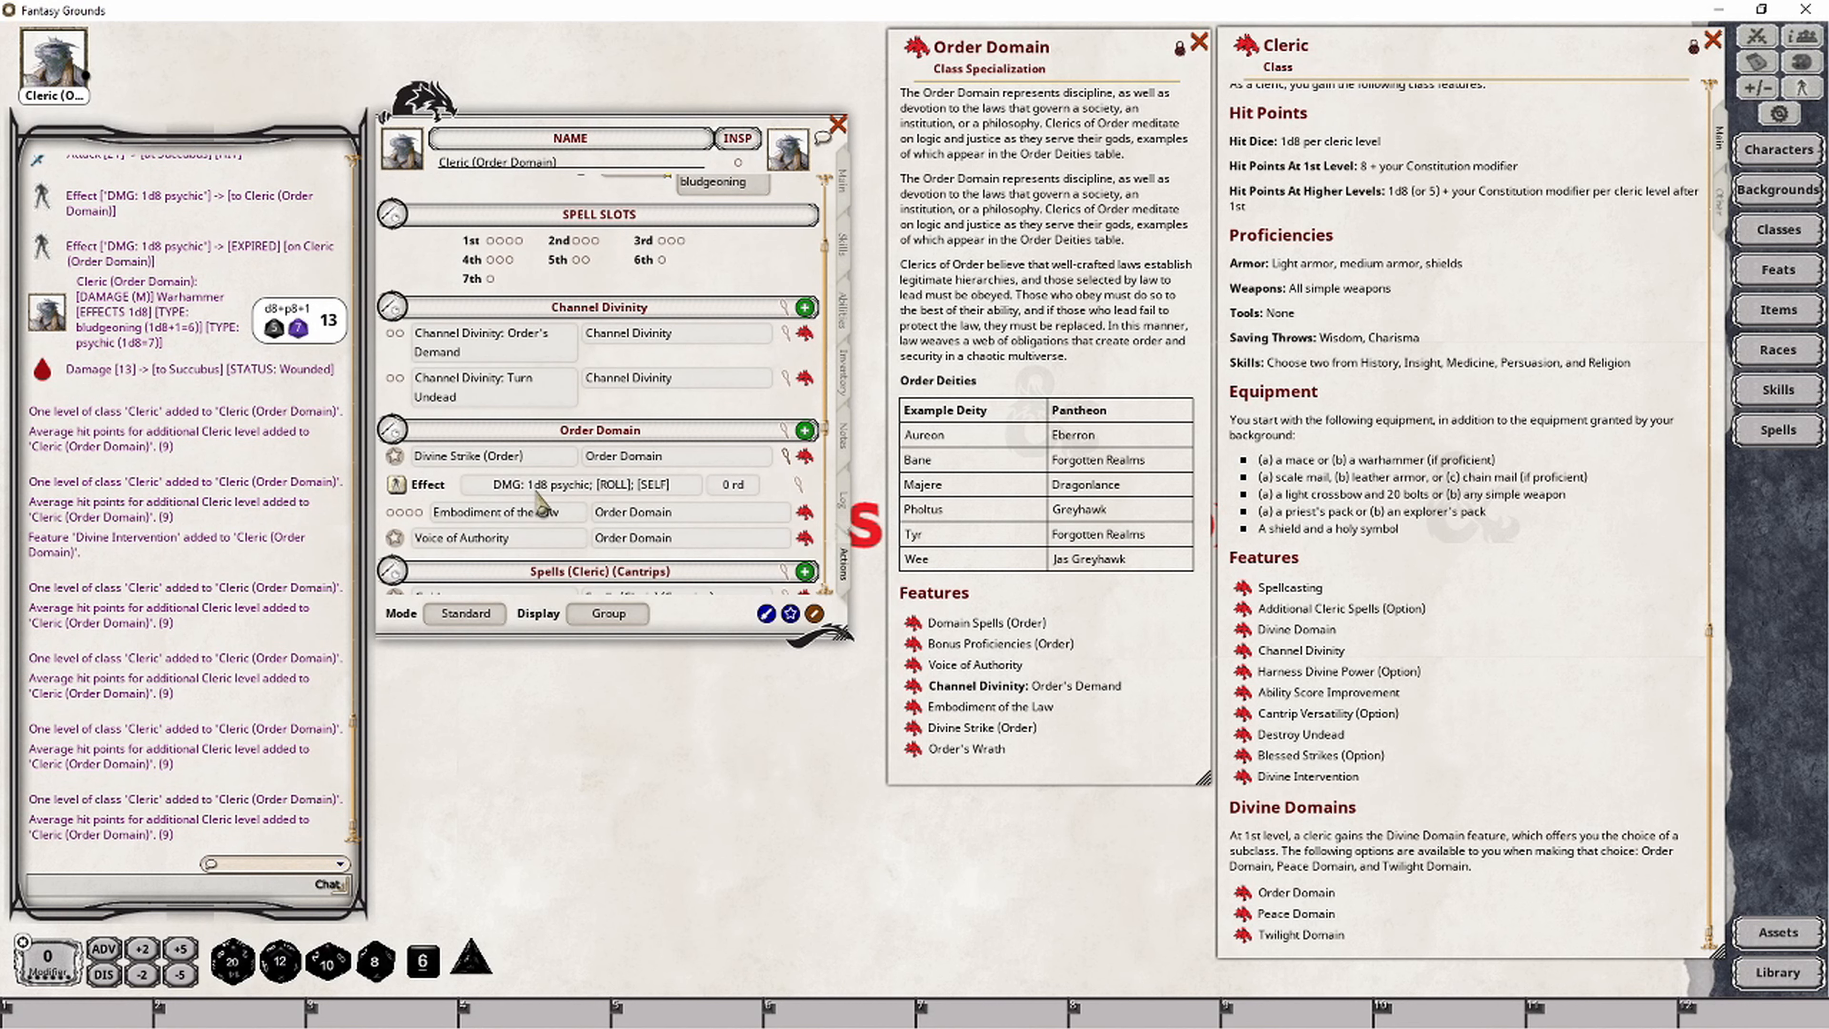
left_click(702, 485)
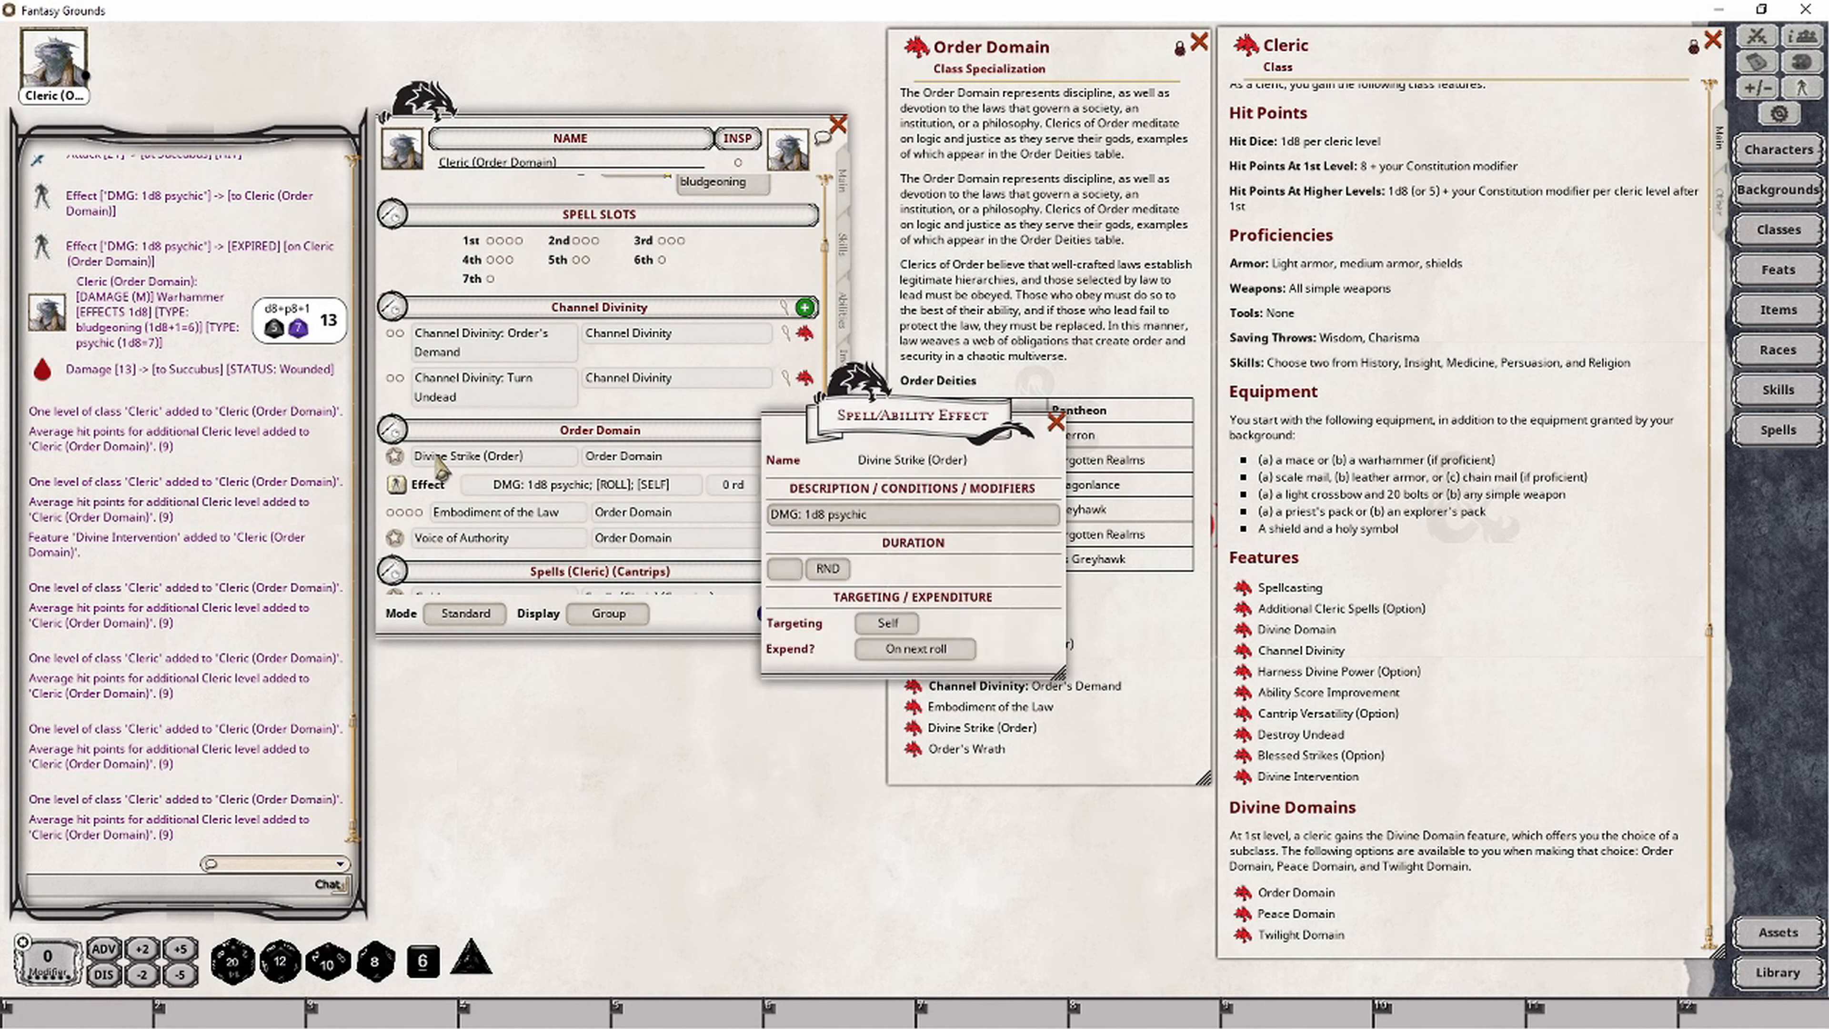
left_click_drag(876, 430, 695, 677)
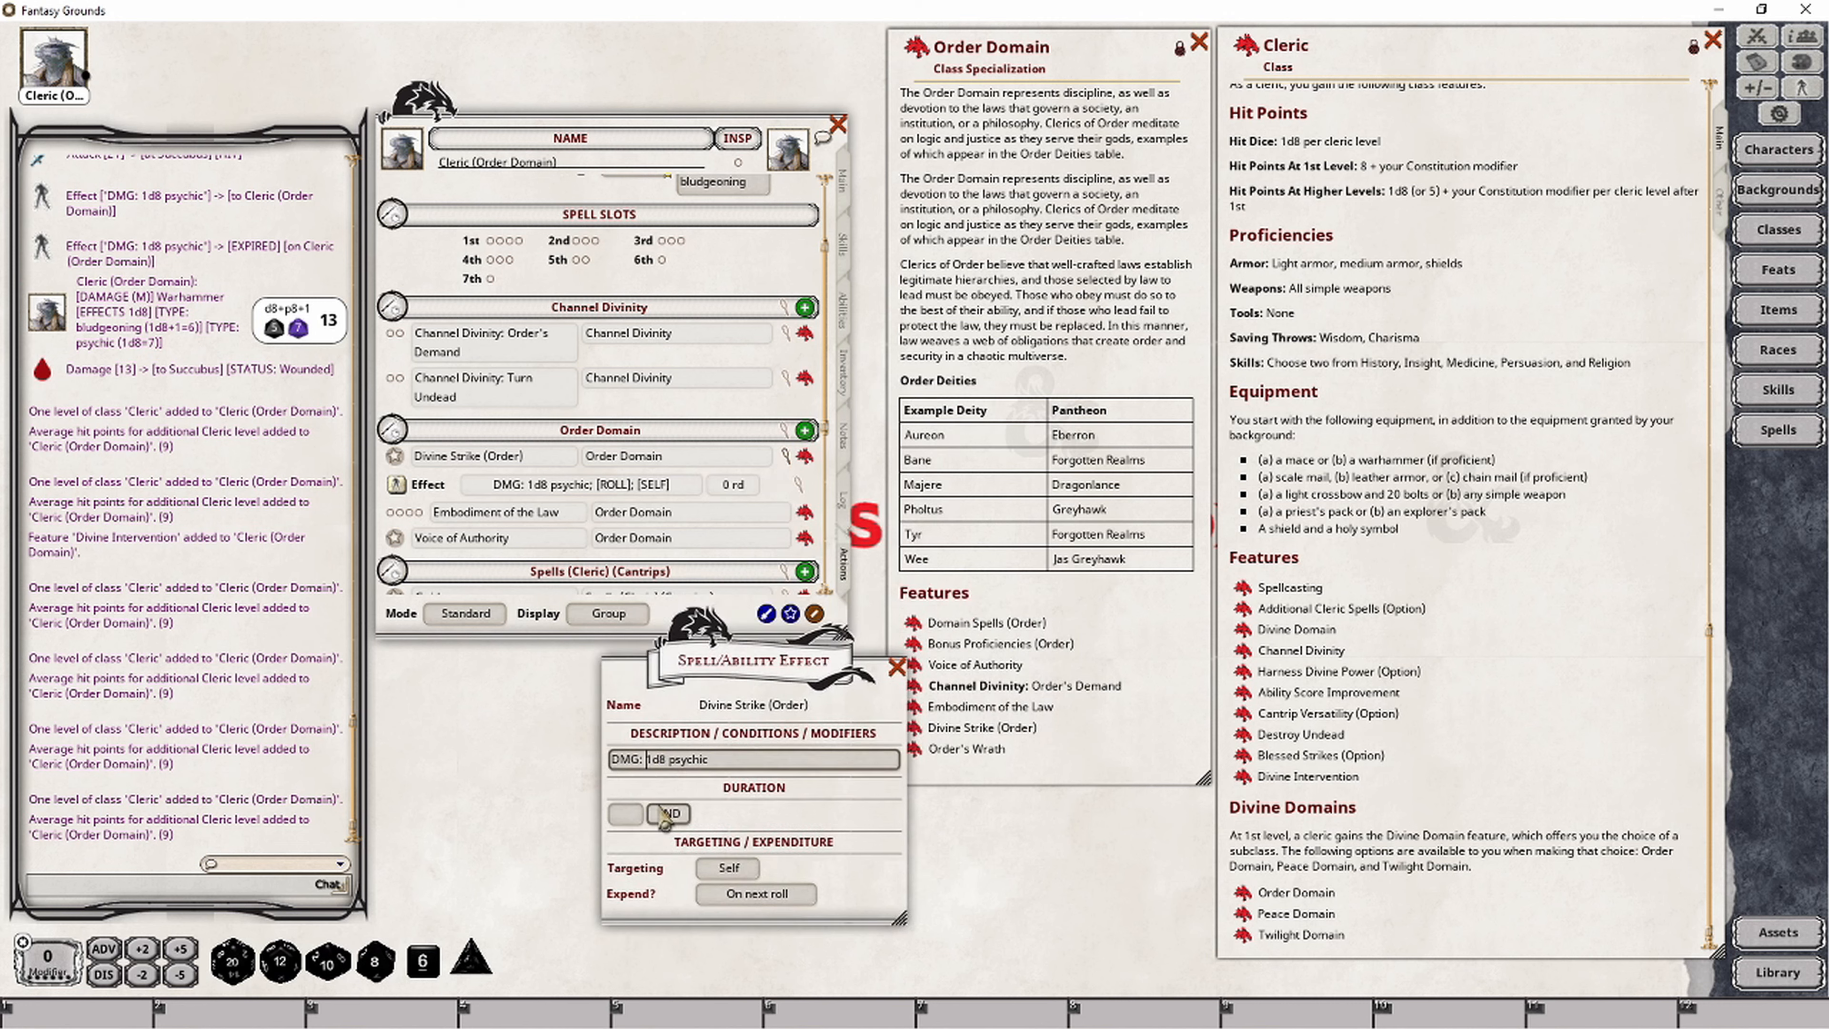
key("BackSpace")
type("2")
left_click(897, 667)
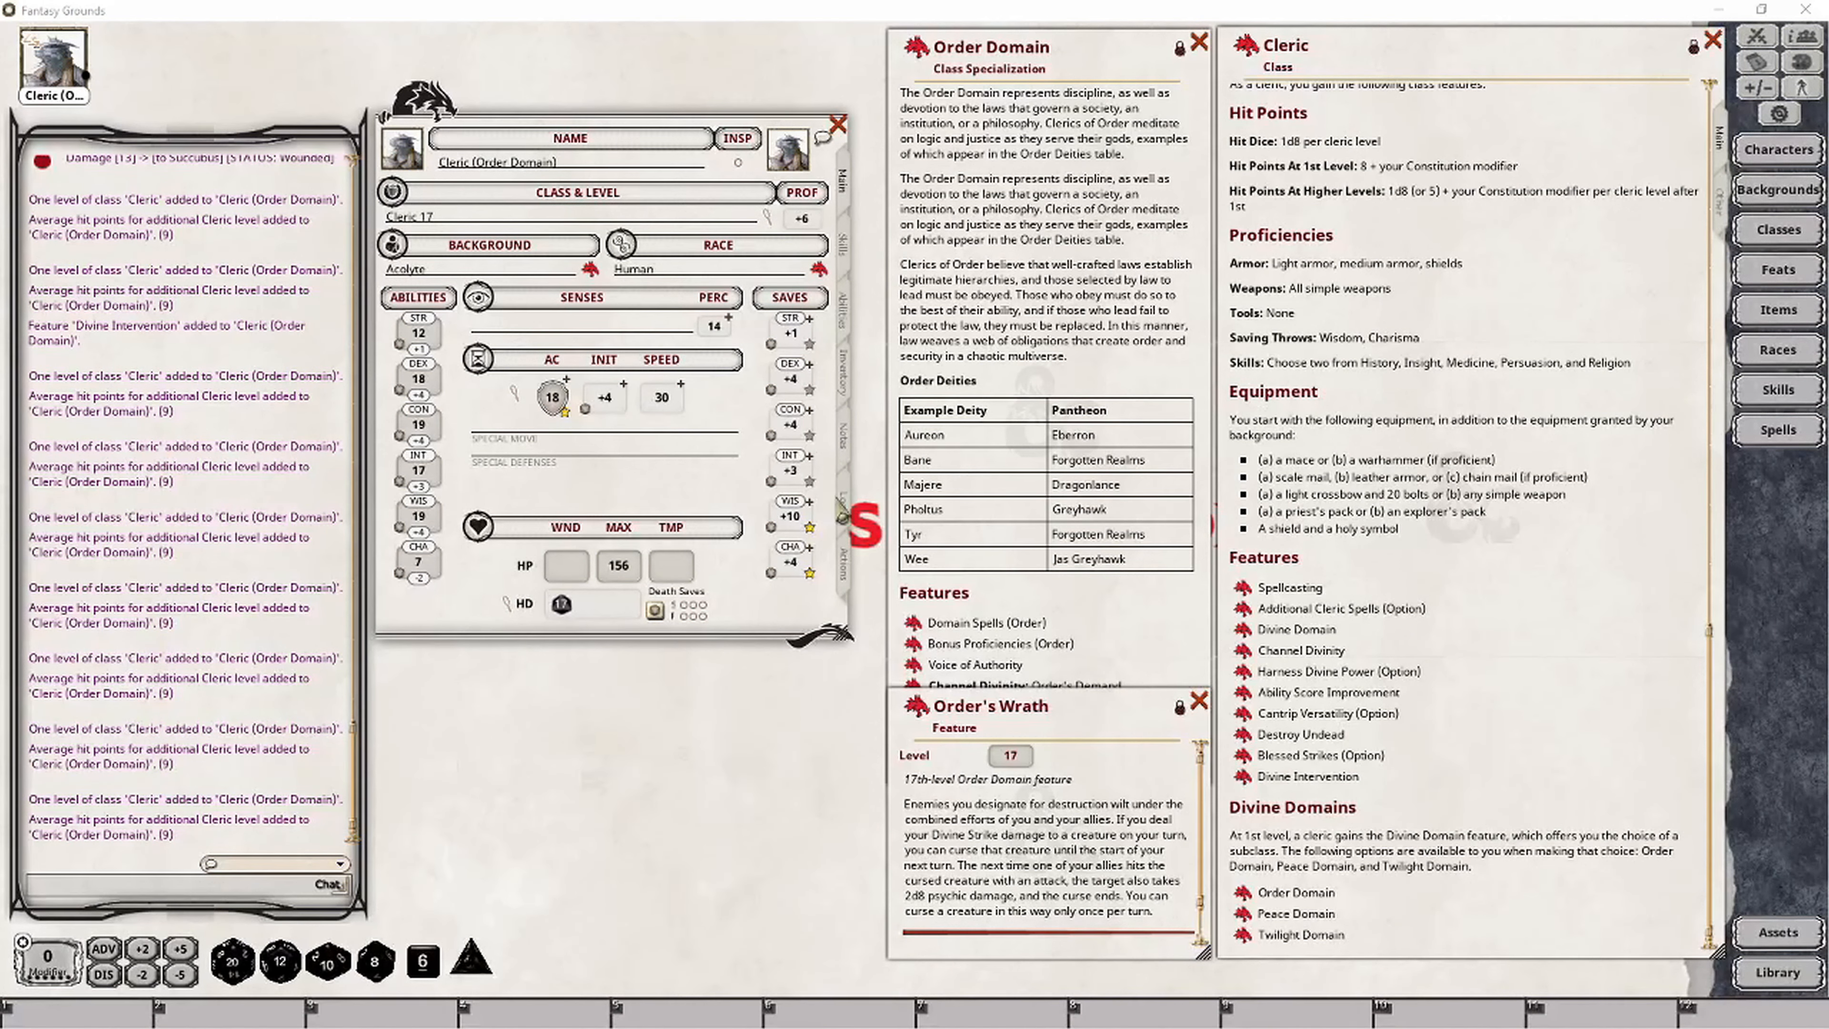
Step: Add Order's Wrath to the cleric's powers and assign it to the group Order Domain
left_click(845, 565)
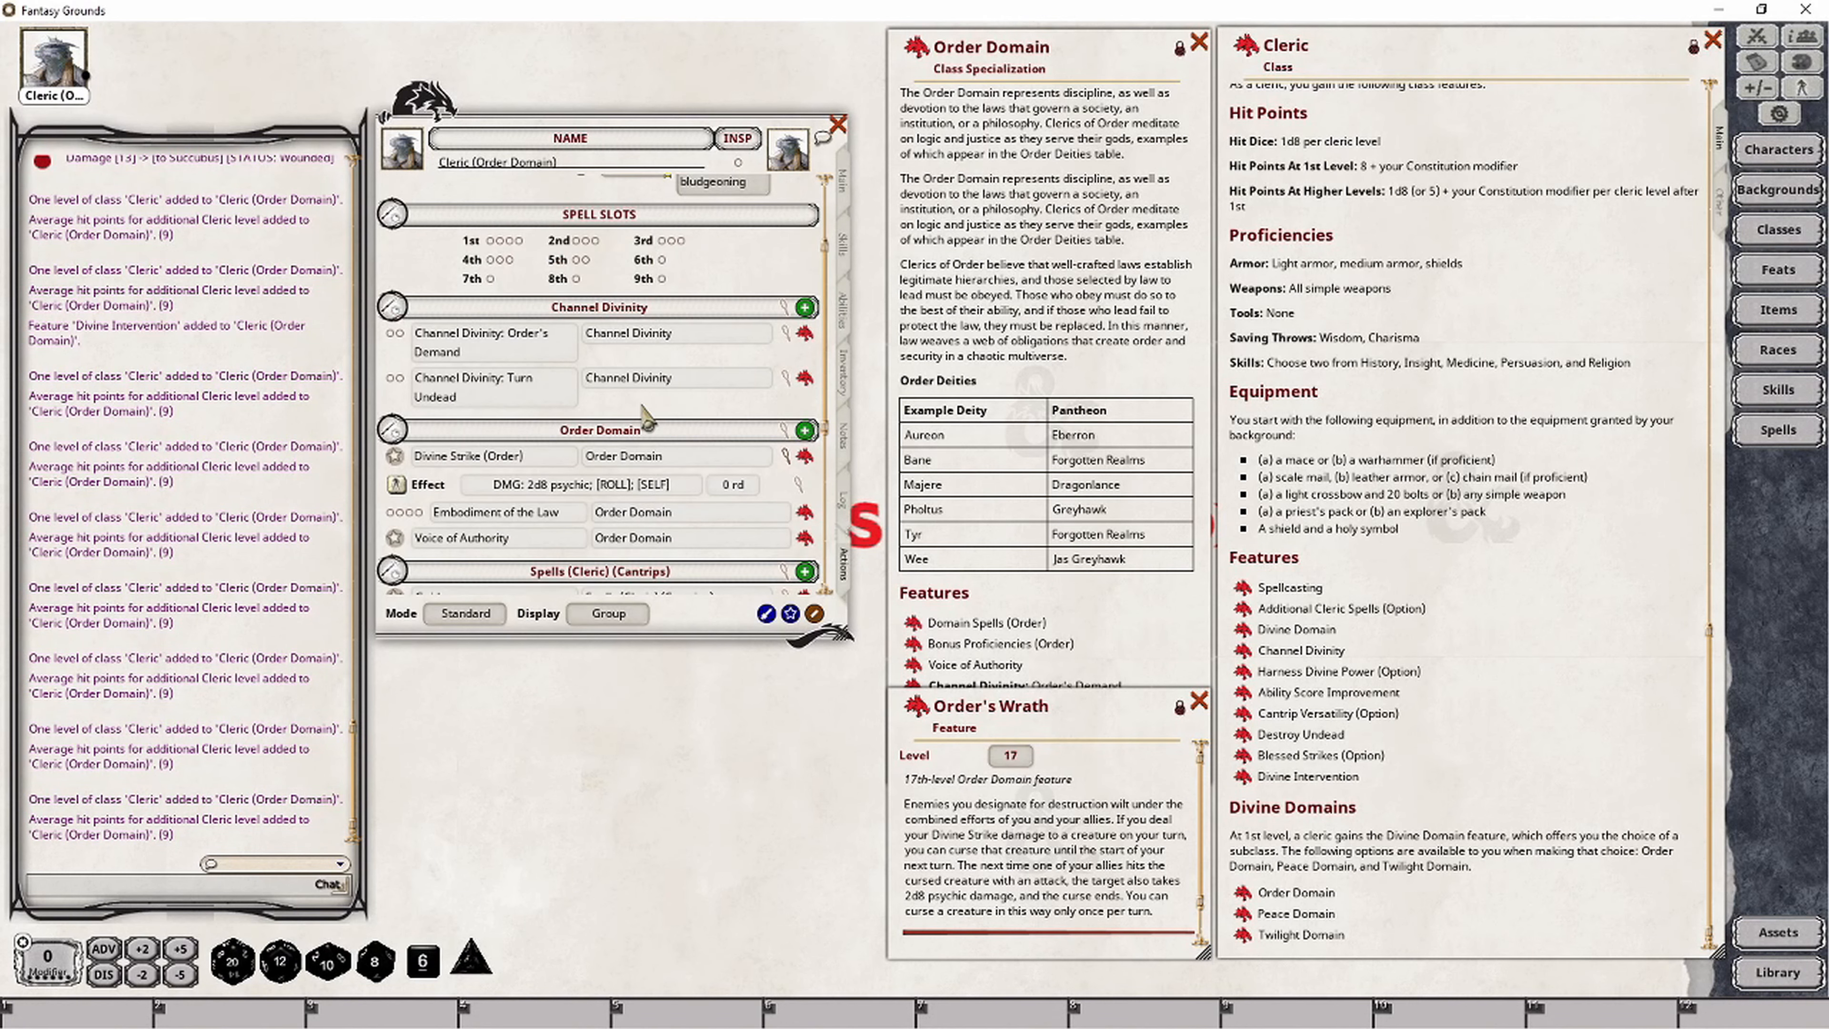
left_click_drag(917, 710, 666, 392)
left_click_drag(676, 545, 587, 550)
key("ctrl+c")
left_click(610, 333)
key("ctrl+v")
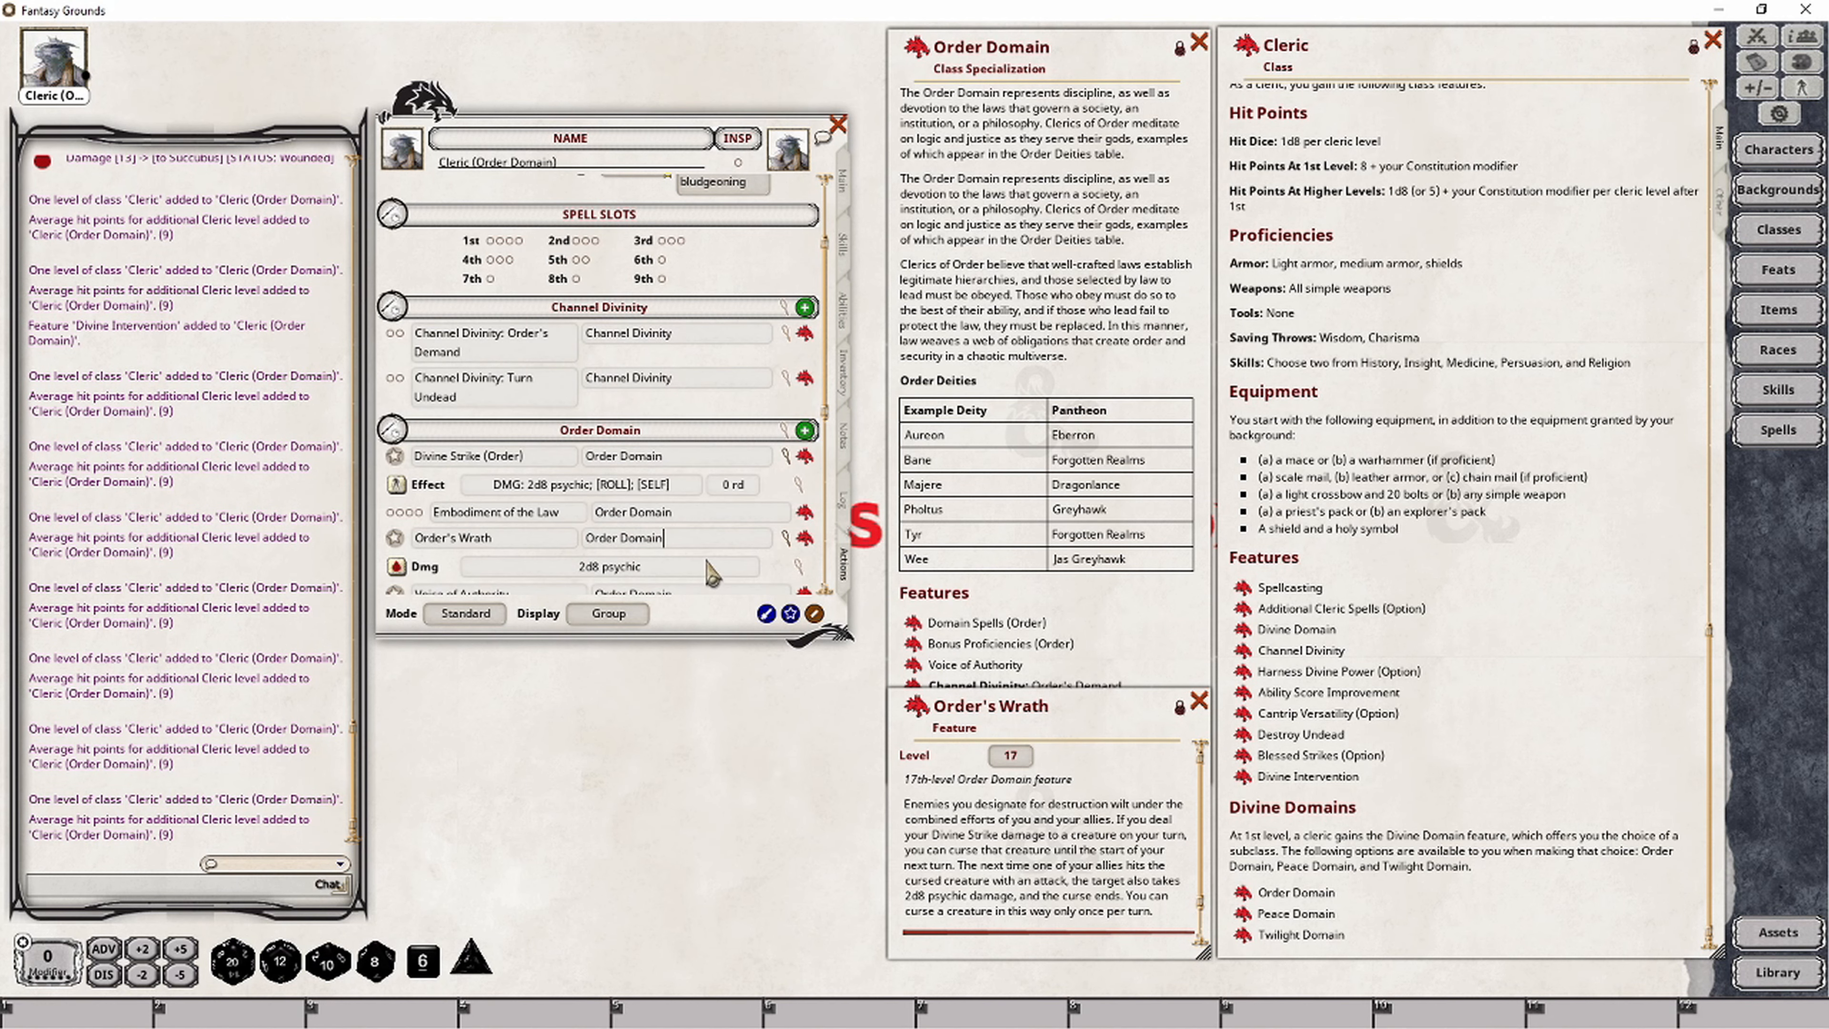
Step: Roll the Order's Wrath 2d8 psychic damage against the Succubus three times, with the Combat Tracker opened after the first roll
scroll(706, 548, "down", 2)
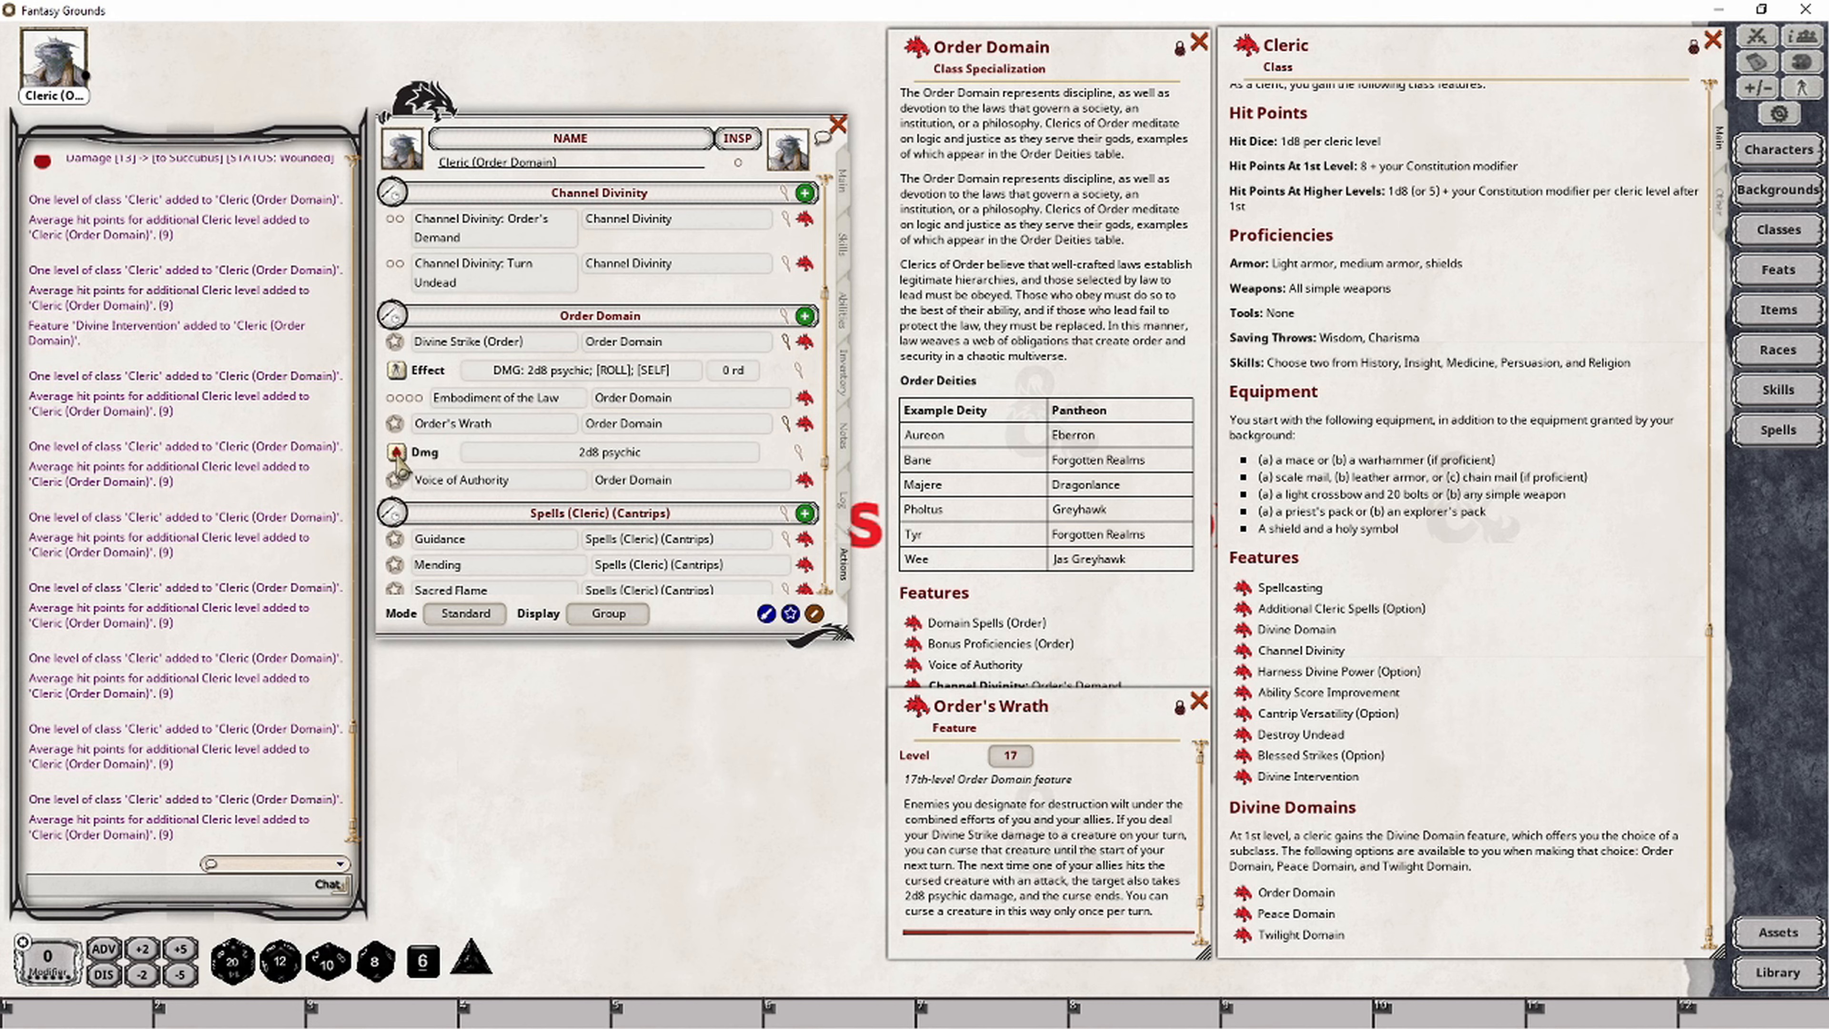
double_click(396, 454)
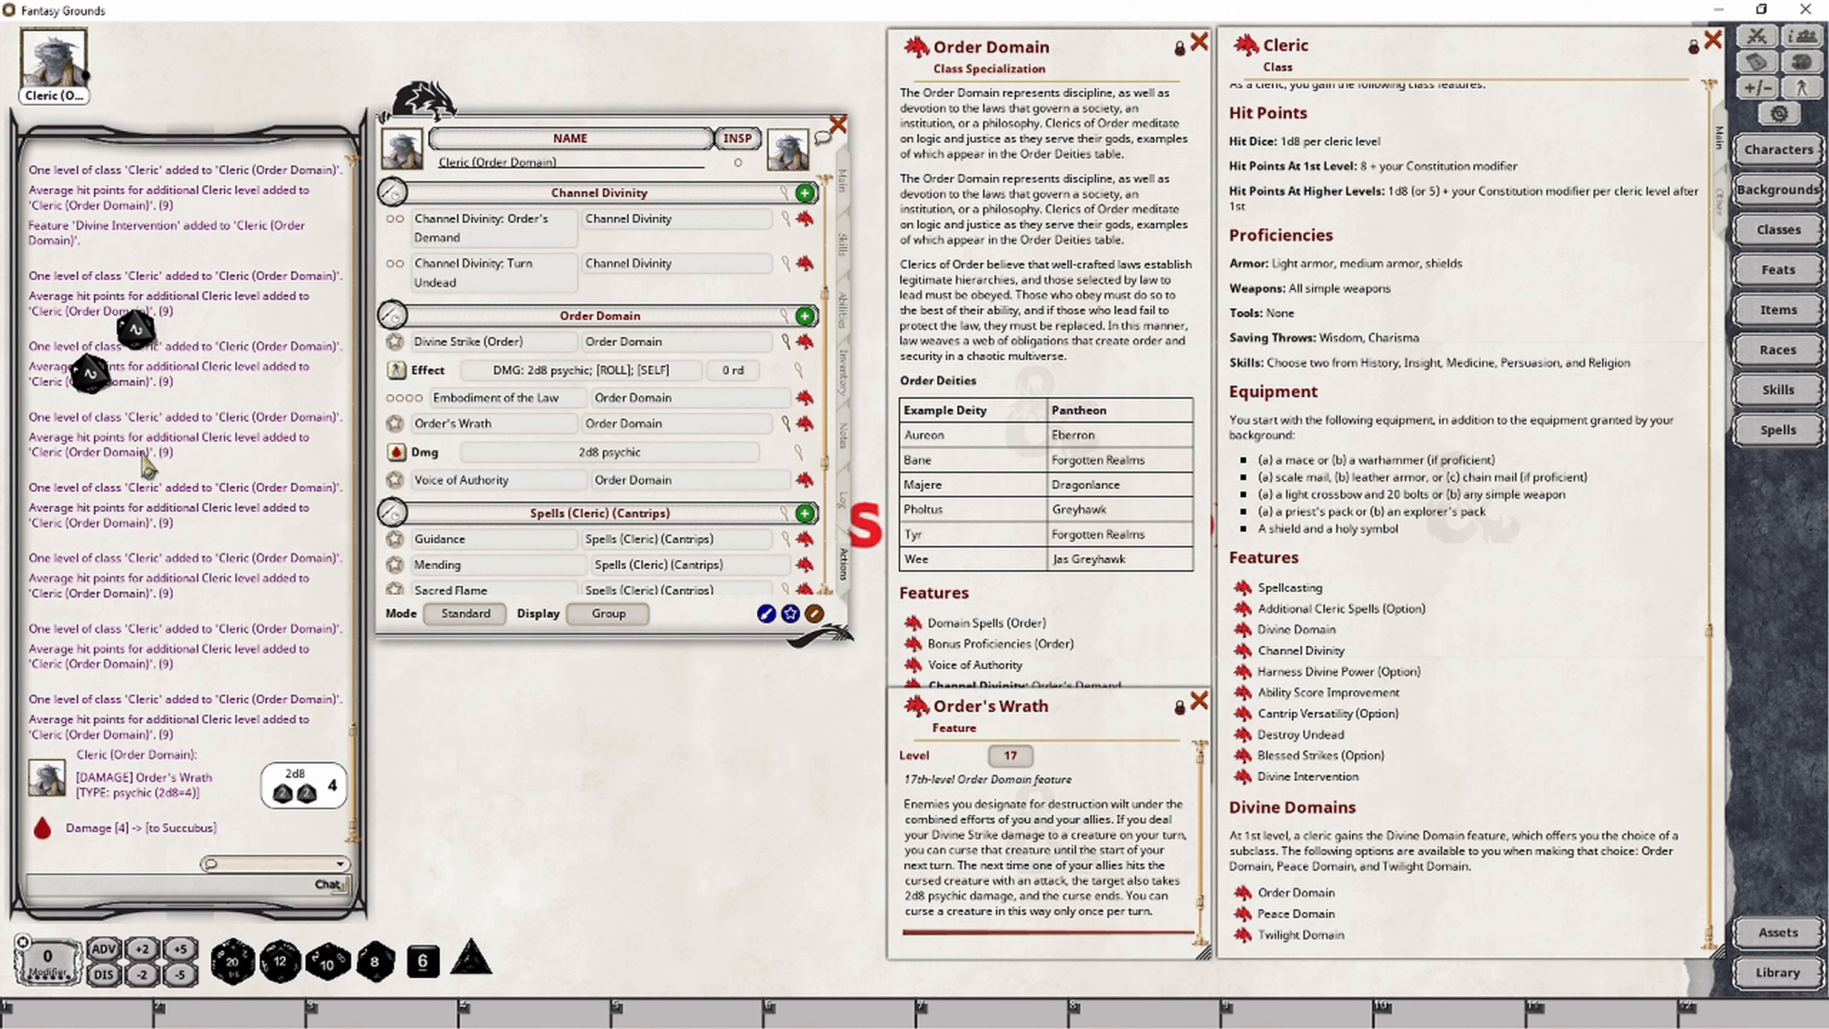
left_click(1755, 37)
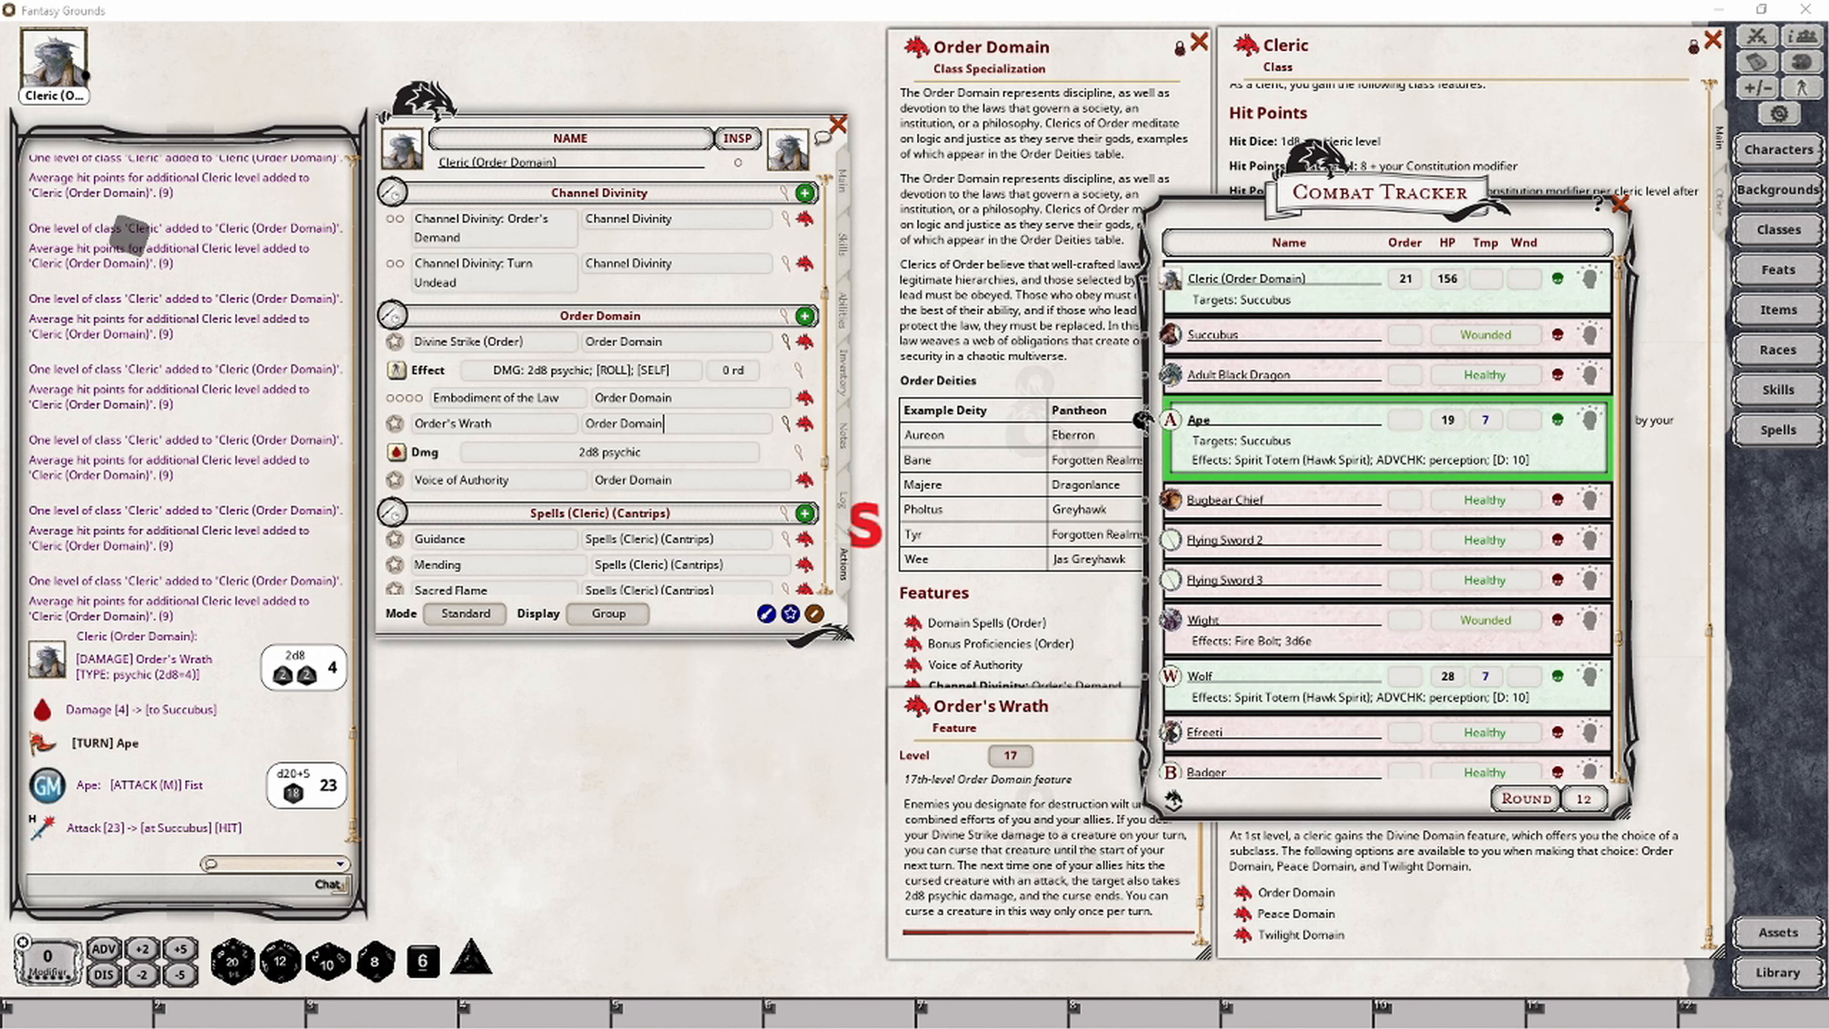
left_click_drag(397, 453, 78, 368)
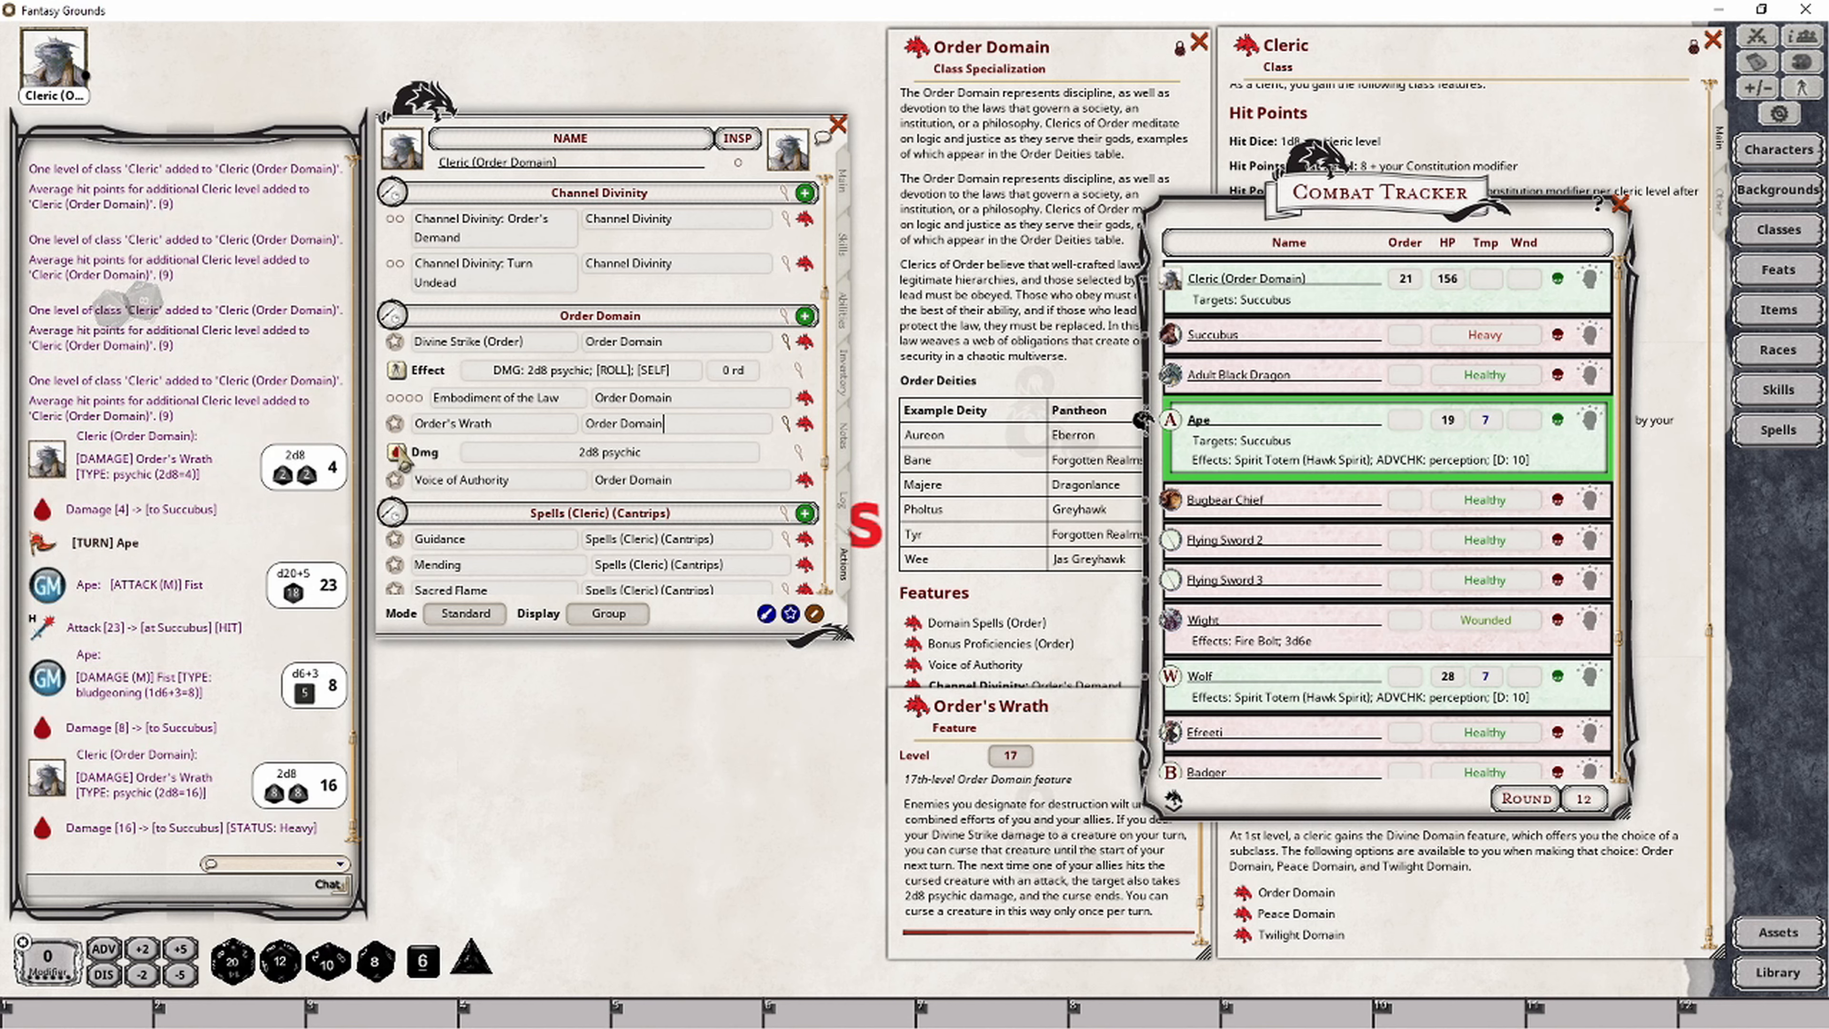
left_click_drag(398, 456, 1172, 334)
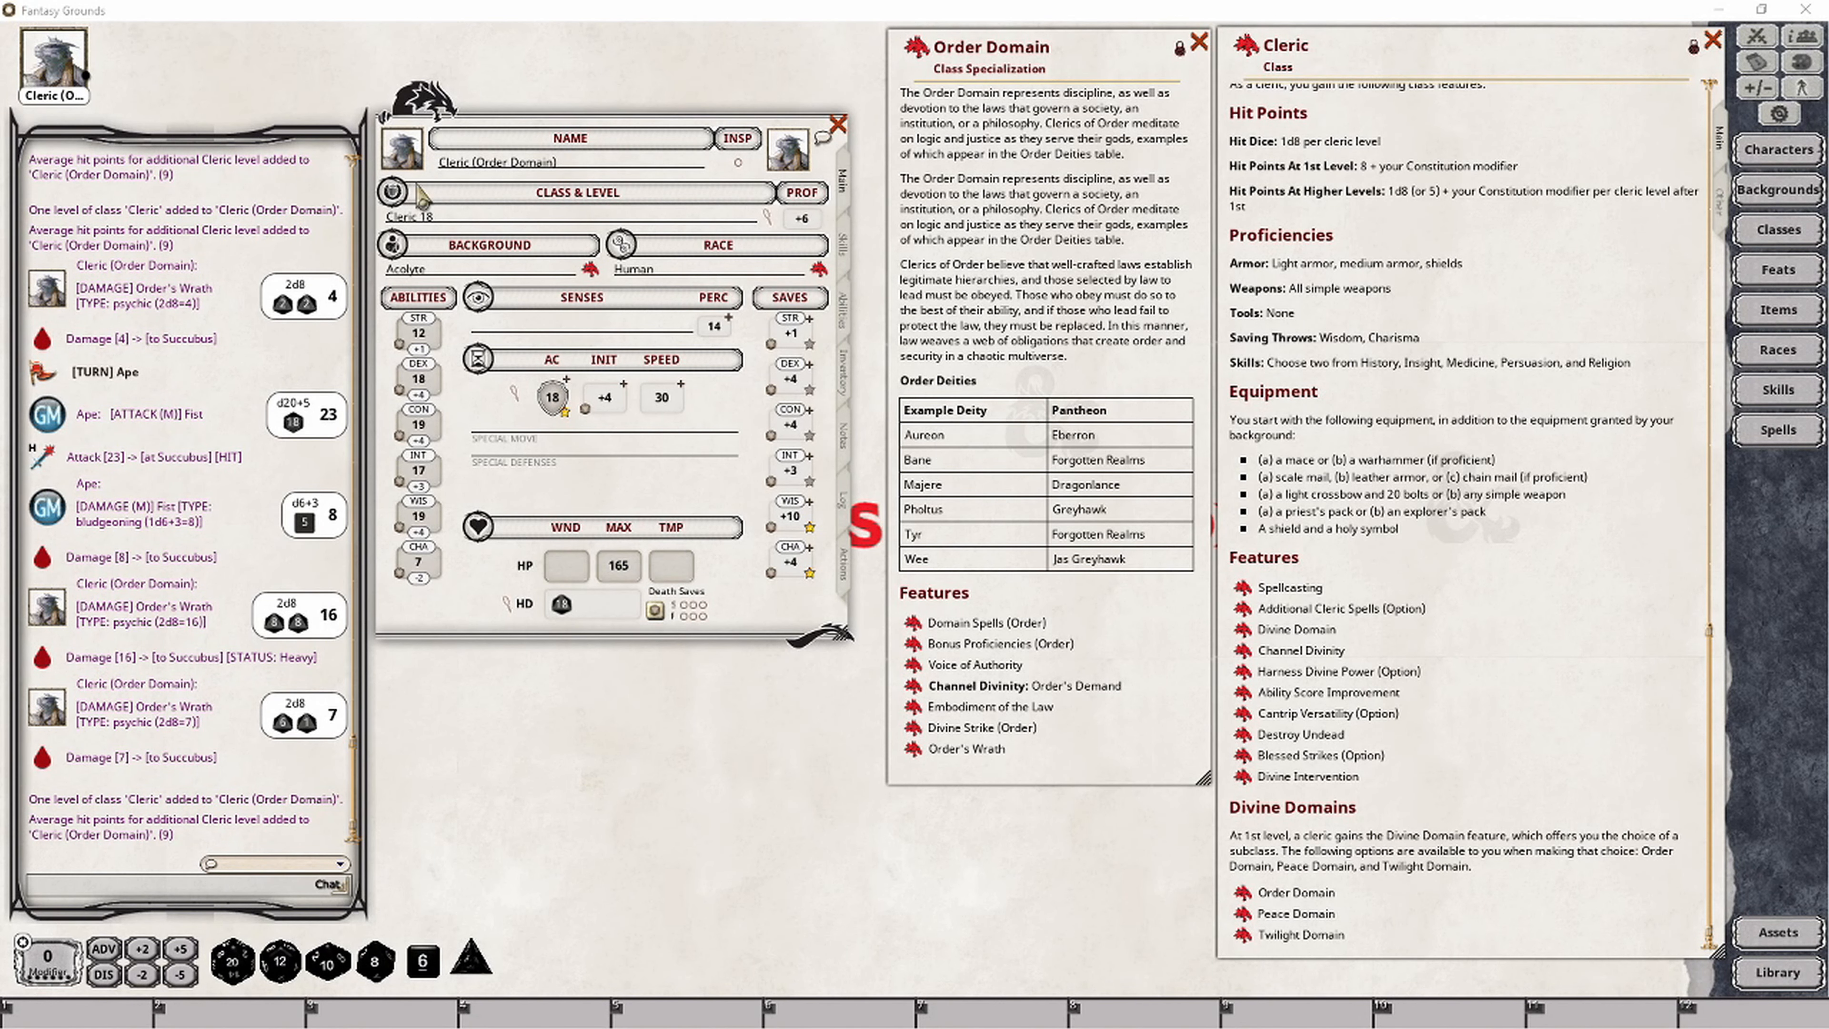
Step: Set the Channel Divinity power group's uses to 3
left_click(845, 566)
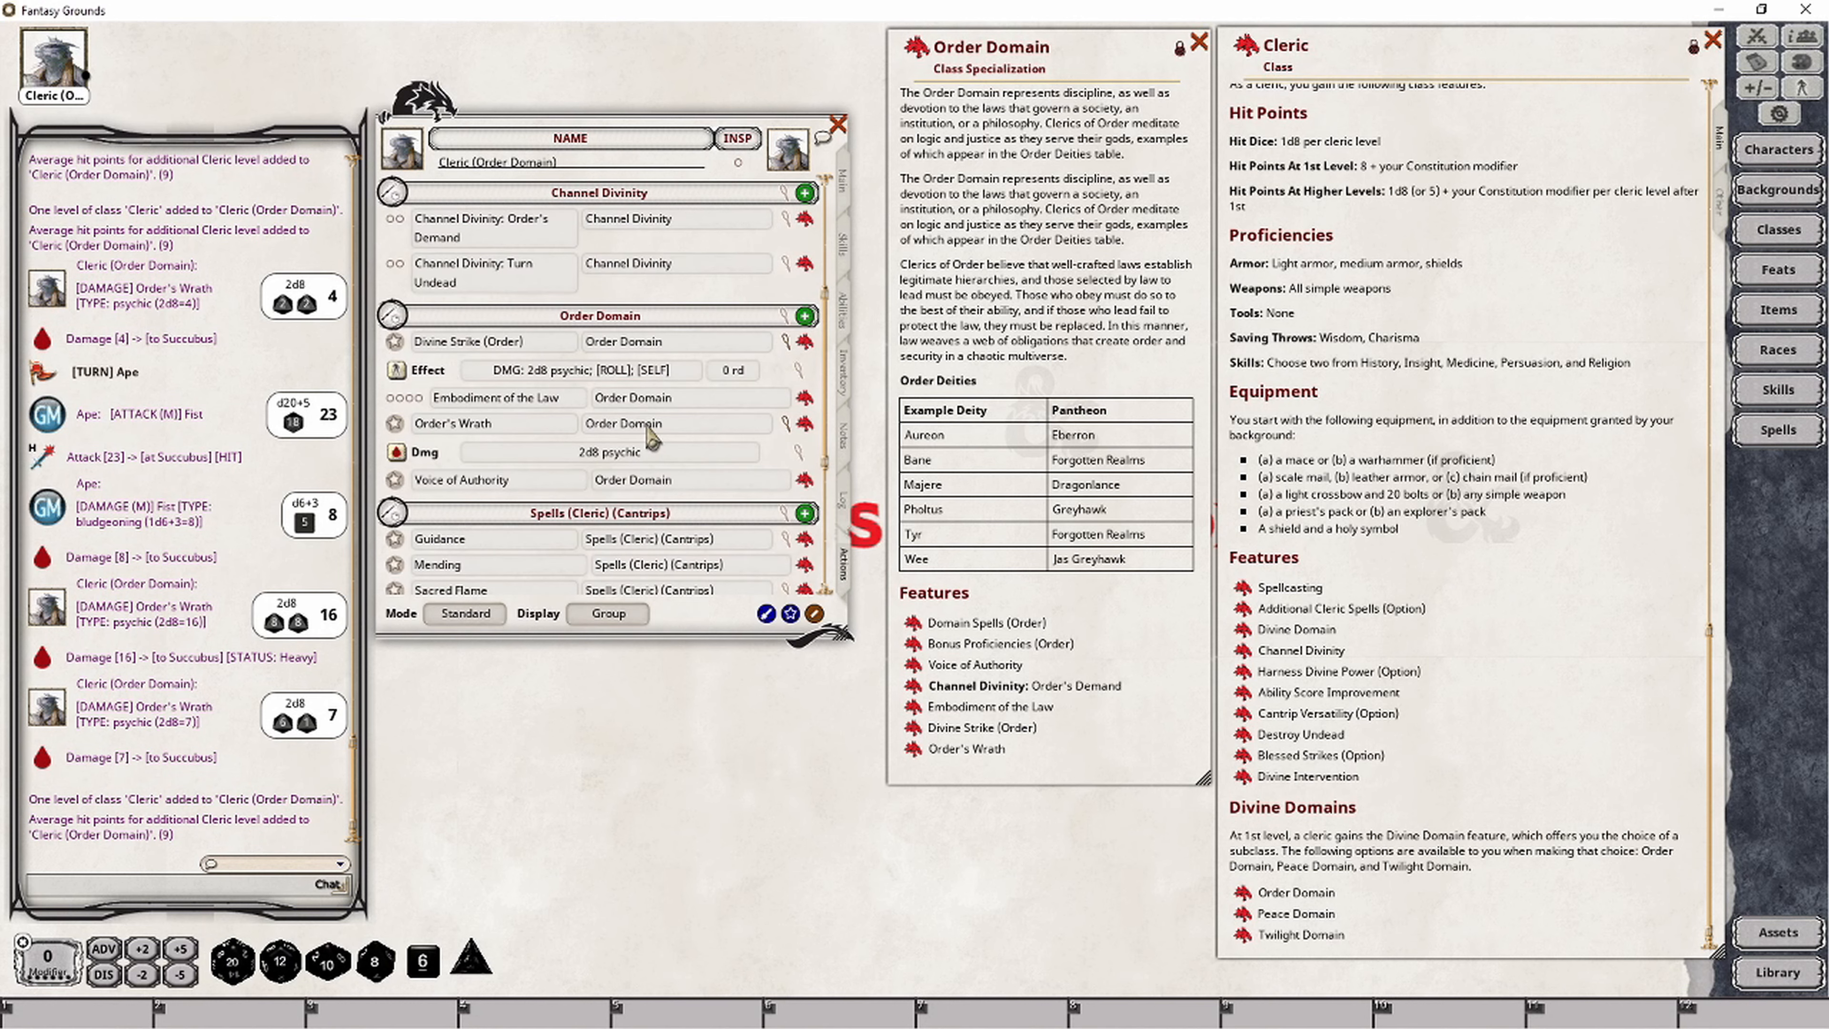
scroll(497, 454, "up", 2)
scroll(517, 396, "up", 1)
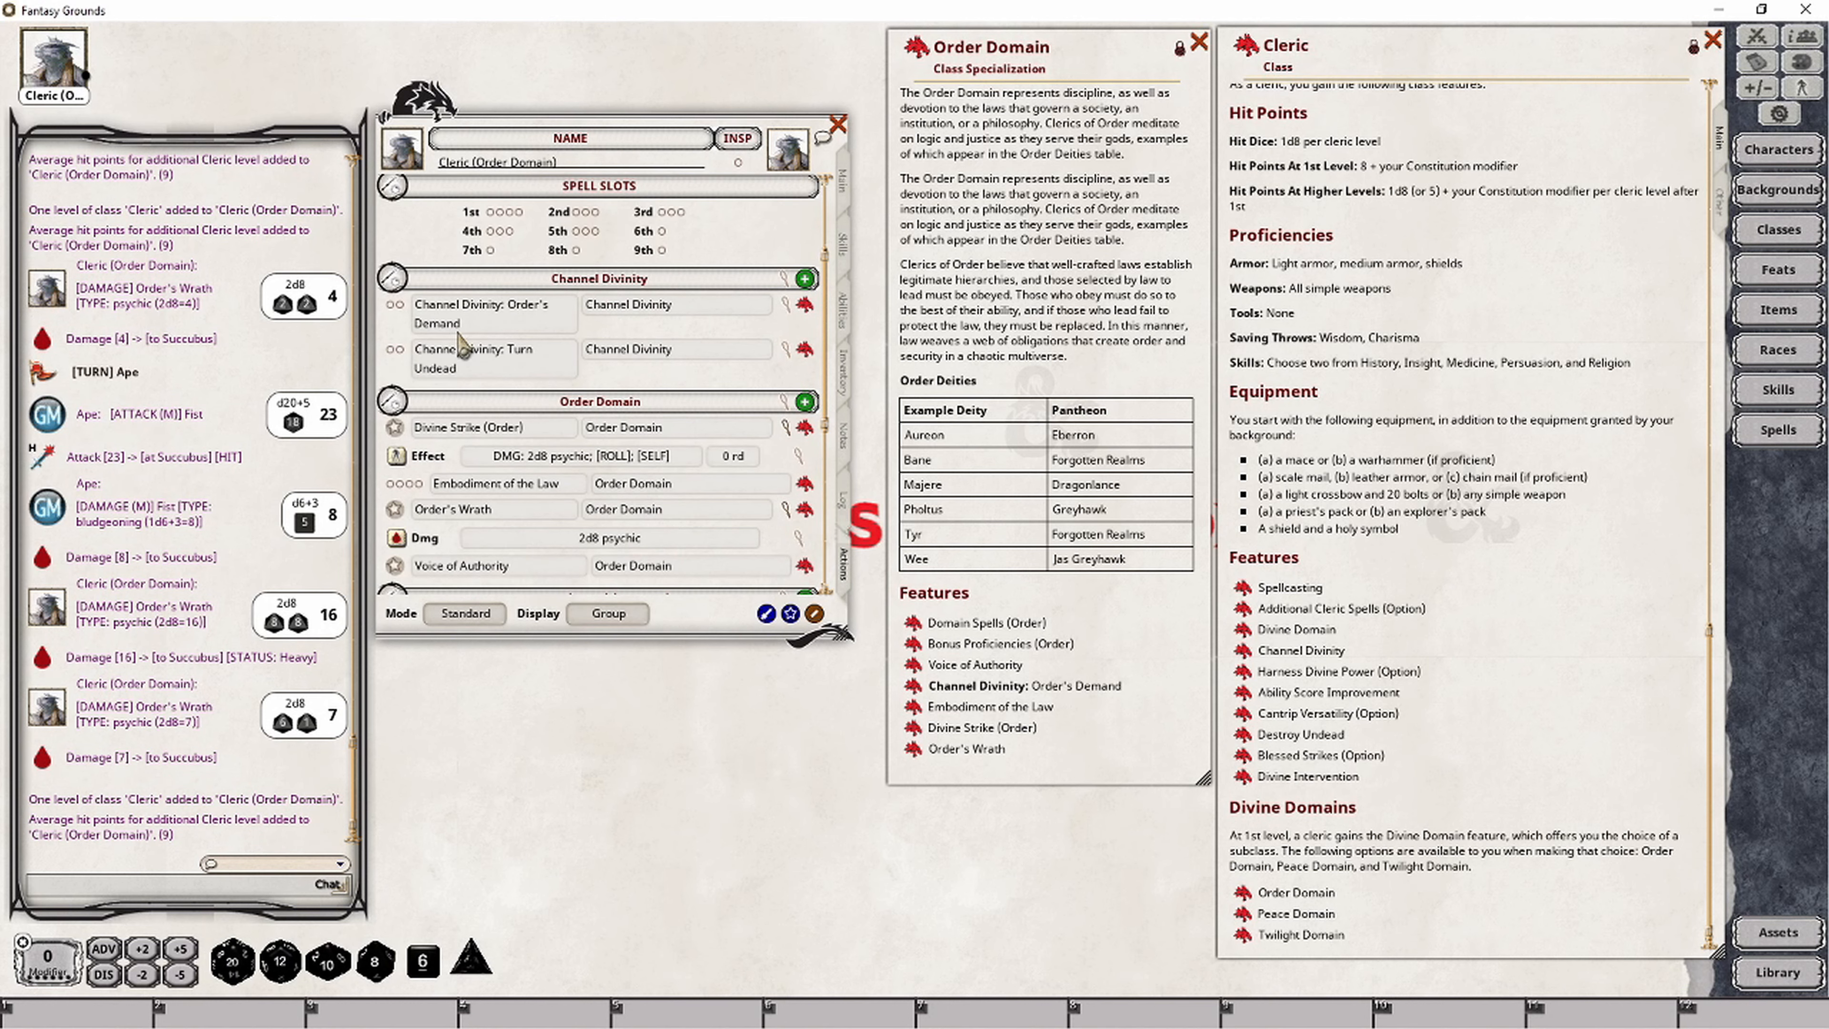
left_click(785, 279)
left_click(567, 875)
type("3")
left_click(823, 666)
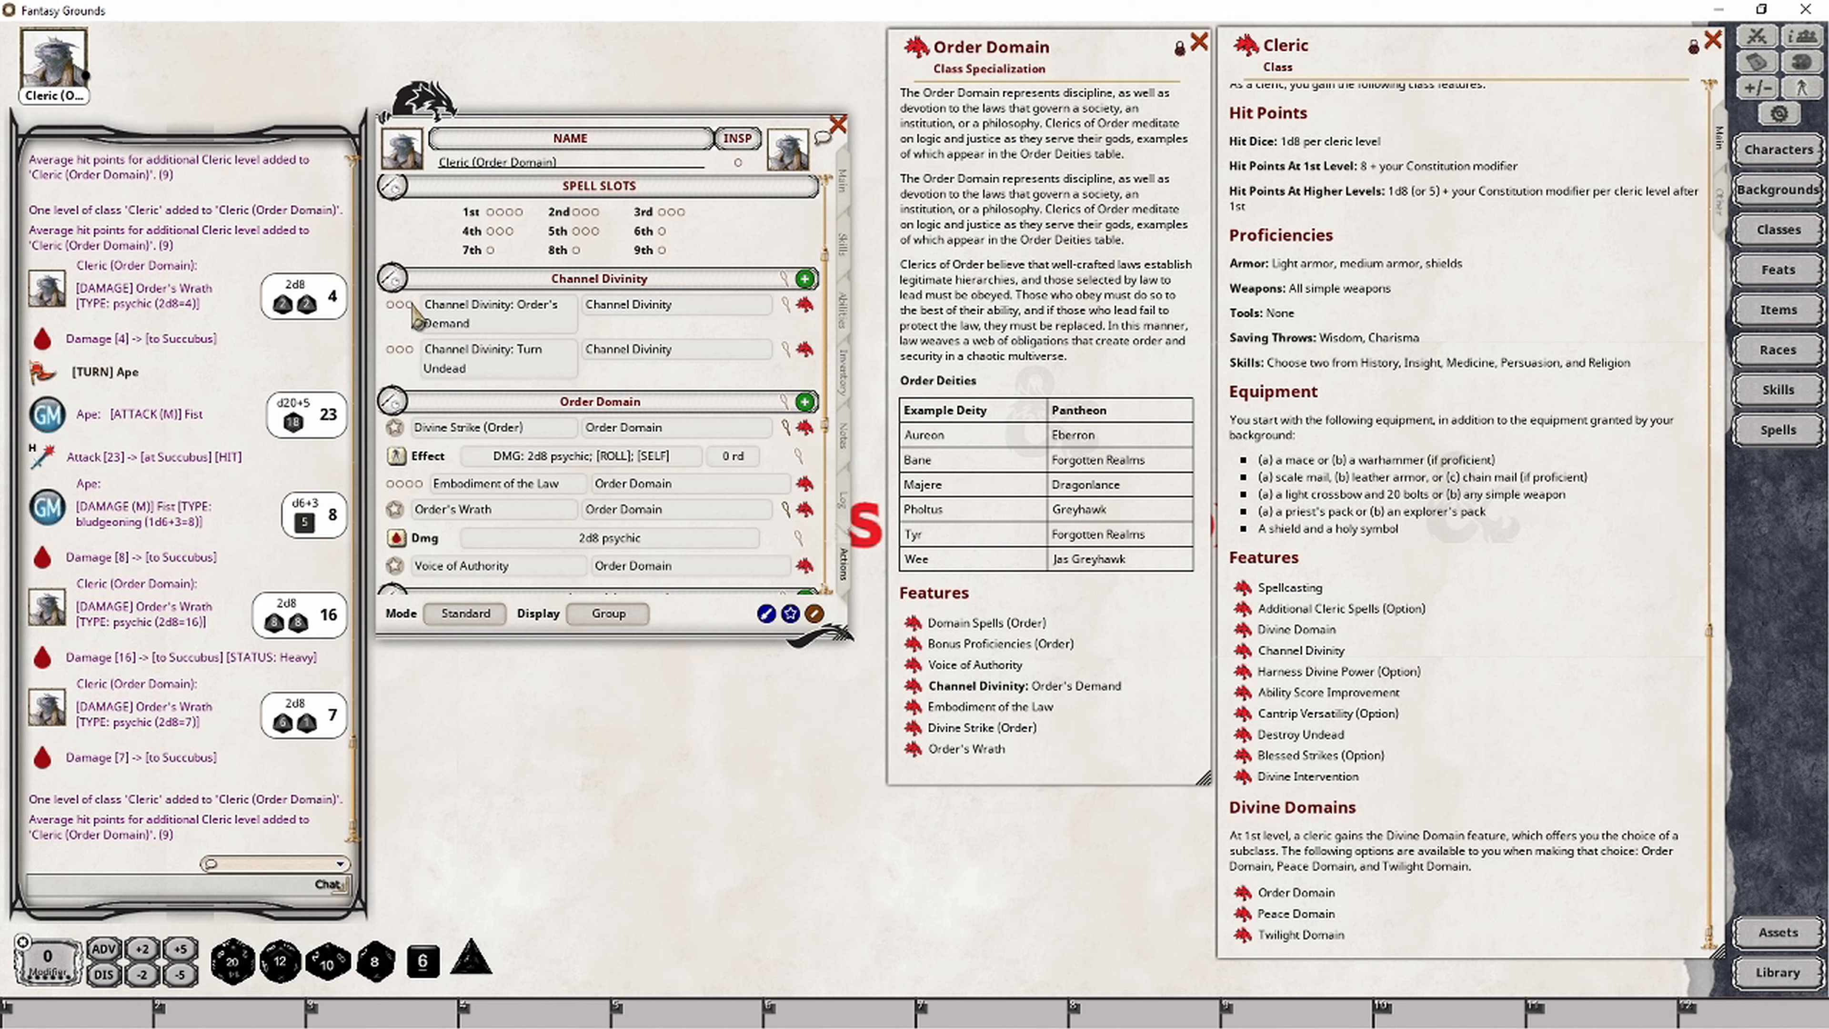
Step: Spend two Channel Divinity uses on Order's Demand and one on Turn Undead, and restore all three
left_click(392, 304)
left_click(400, 305)
left_click(410, 350)
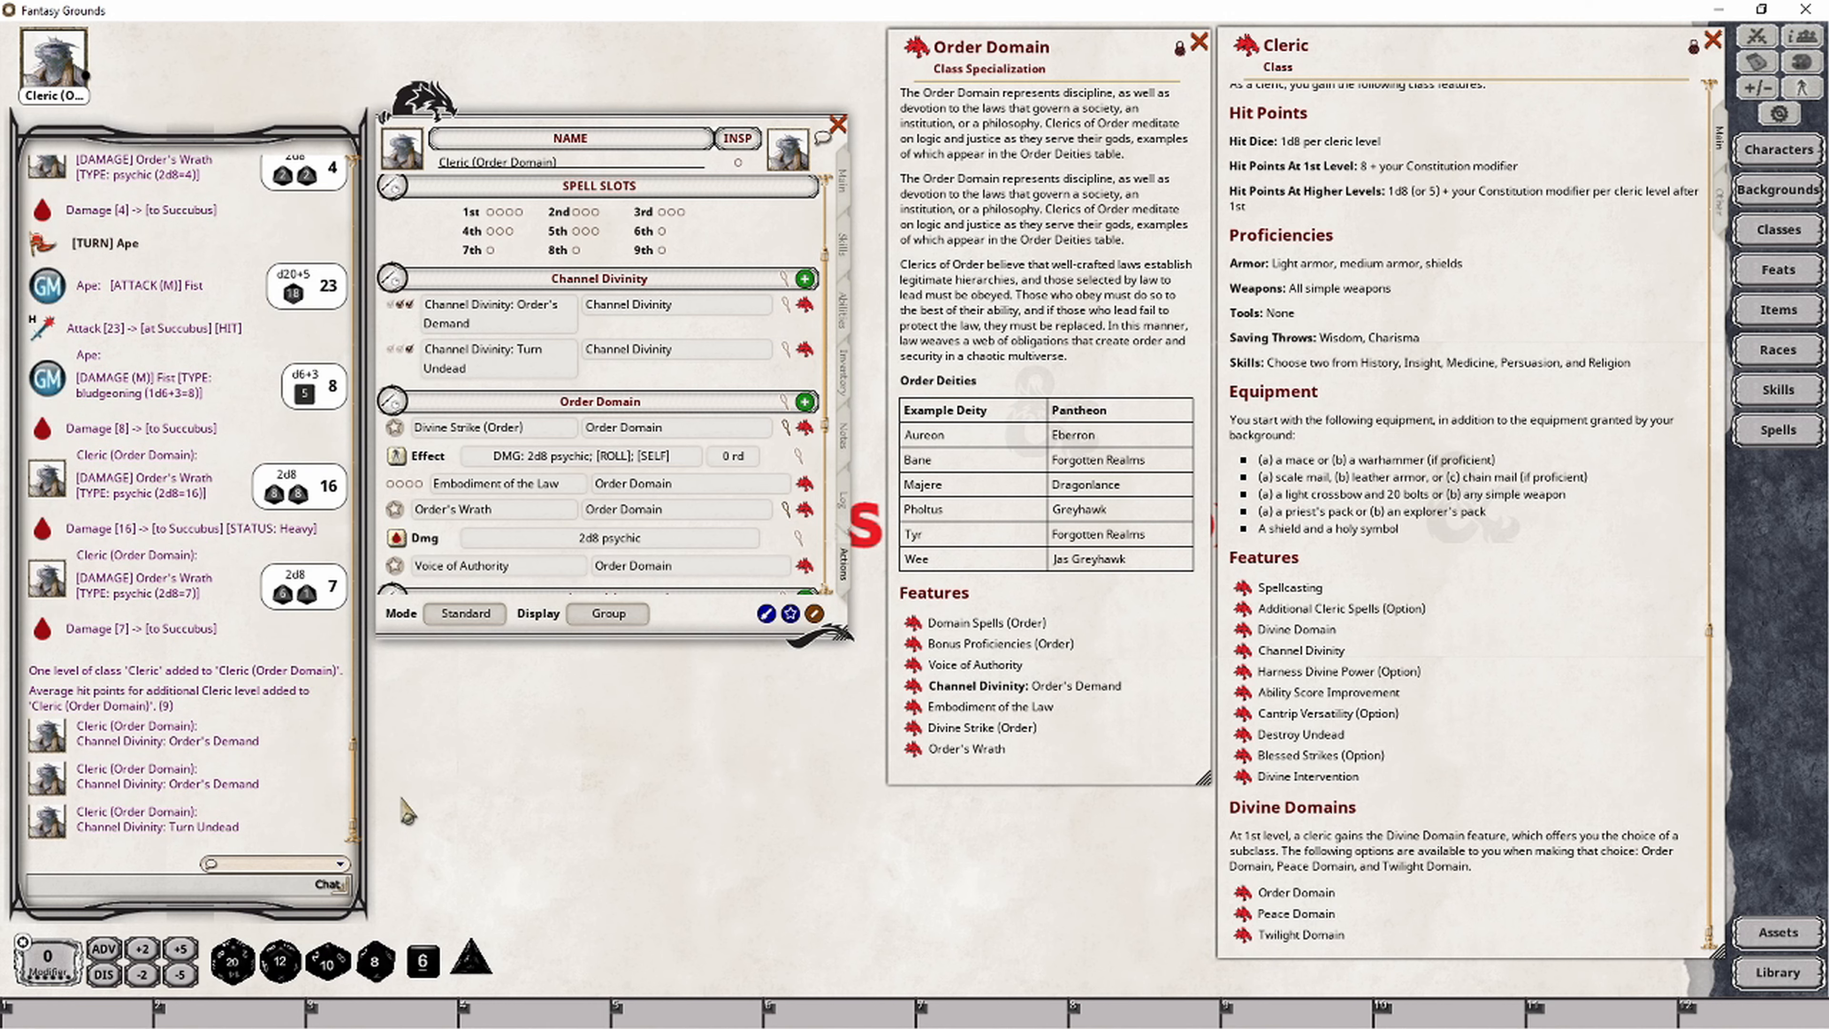
left_click(409, 305)
left_click(399, 305)
left_click(390, 350)
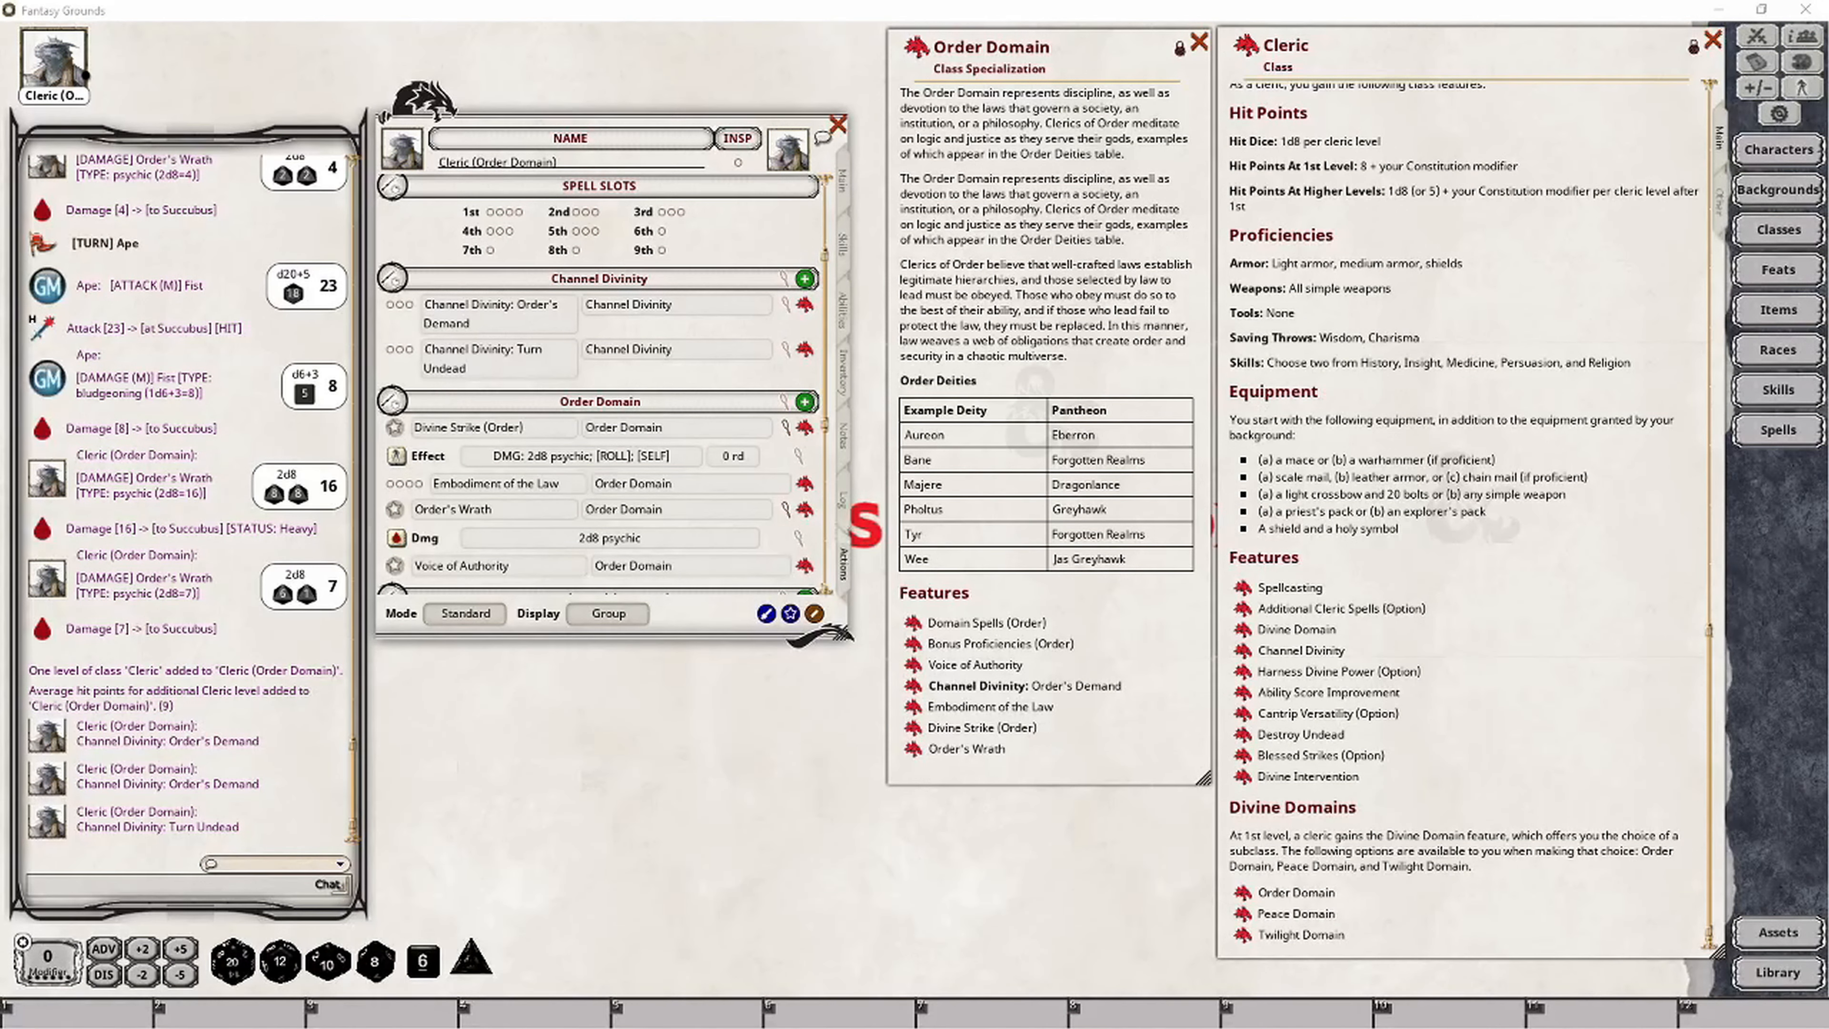